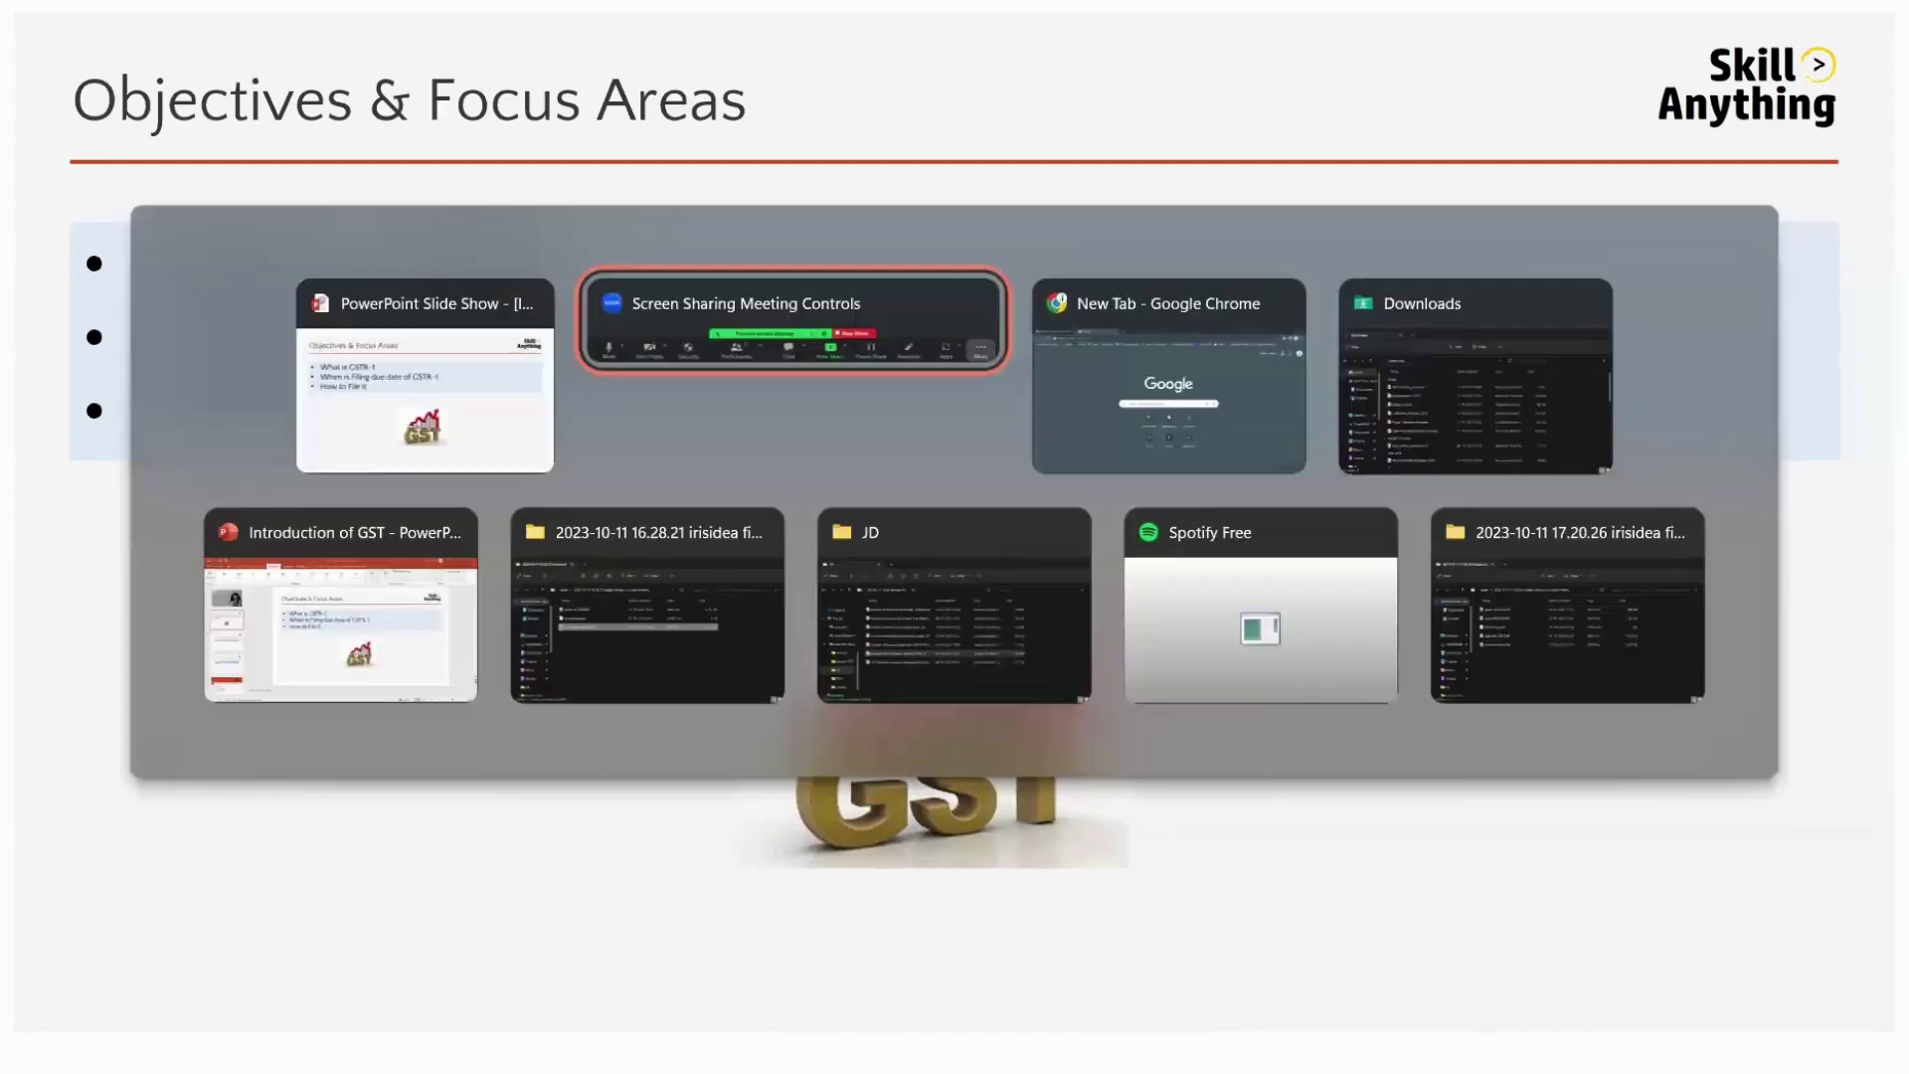
pyautogui.hotkey('alt', 'Tab')
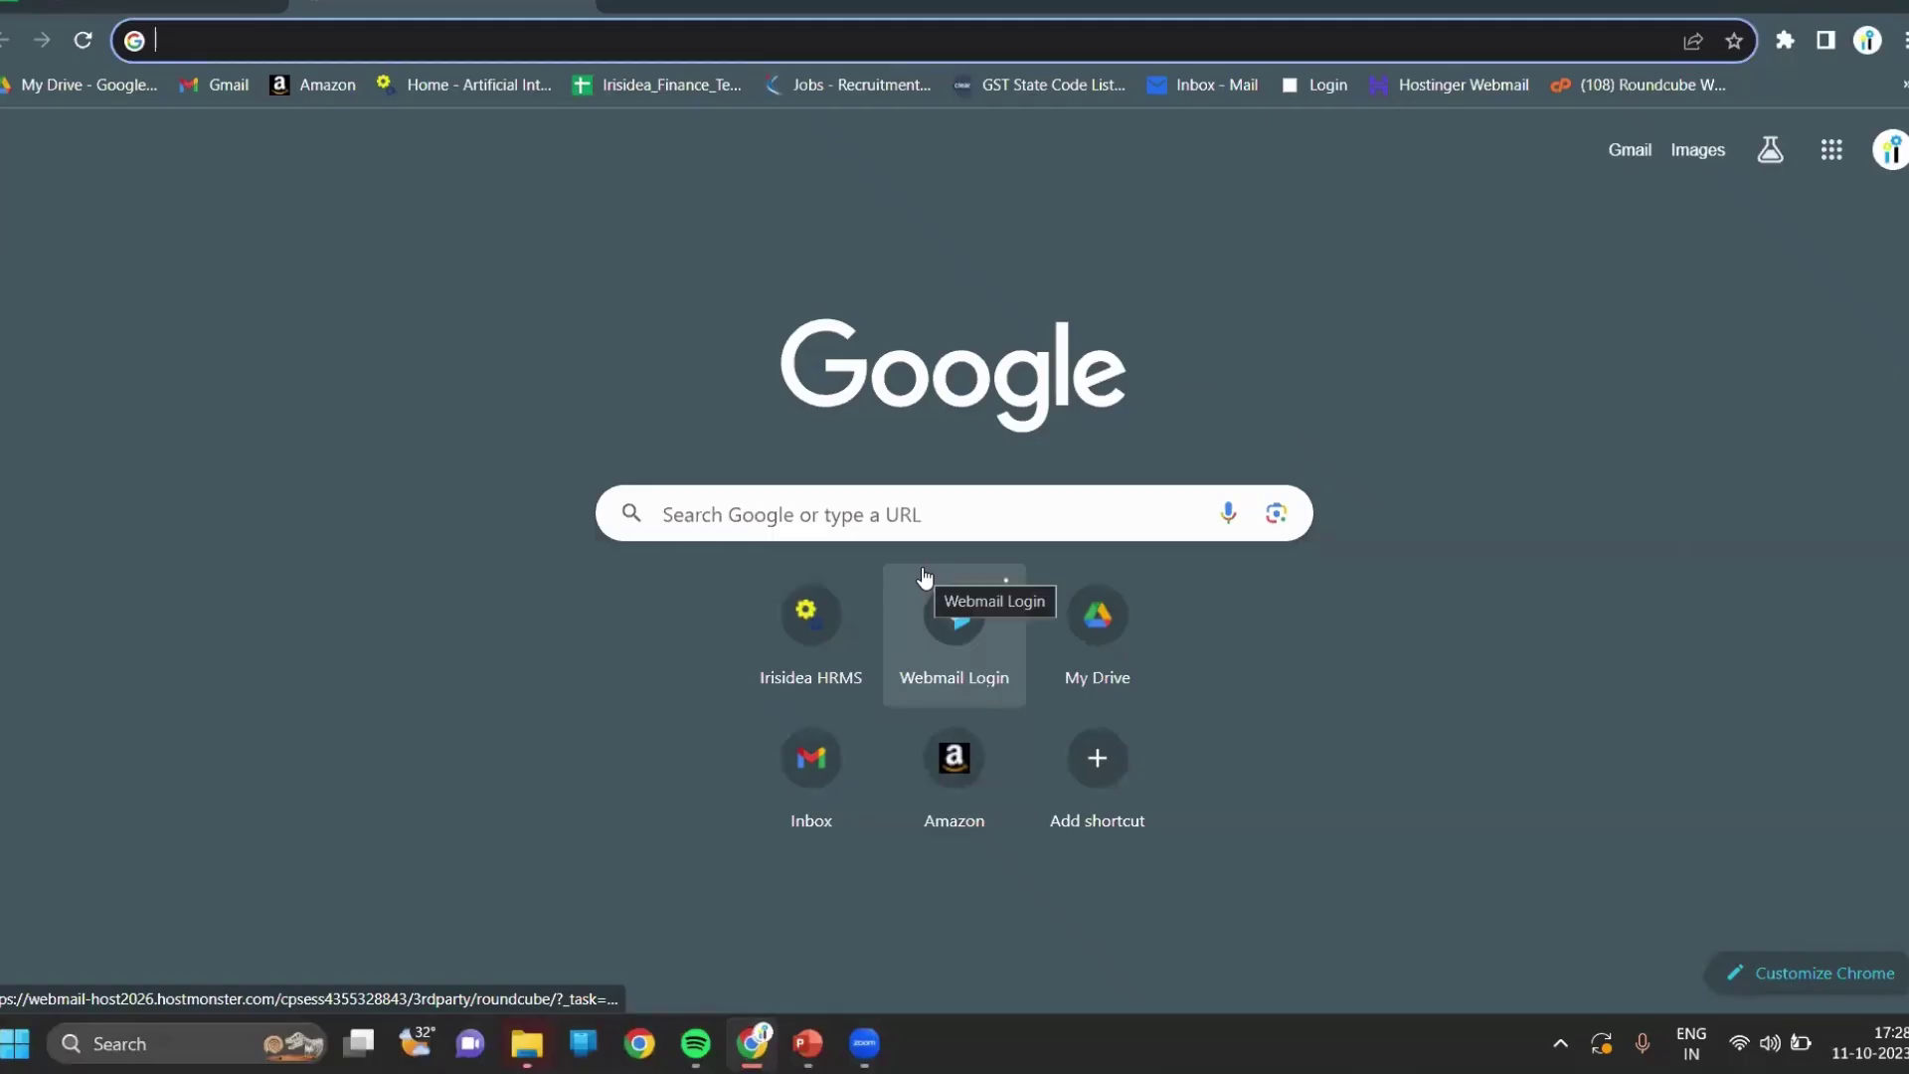
# Search Google for 'gst portal' and open the official GST Portal at gst.gov.in.
pyautogui.write('gst')
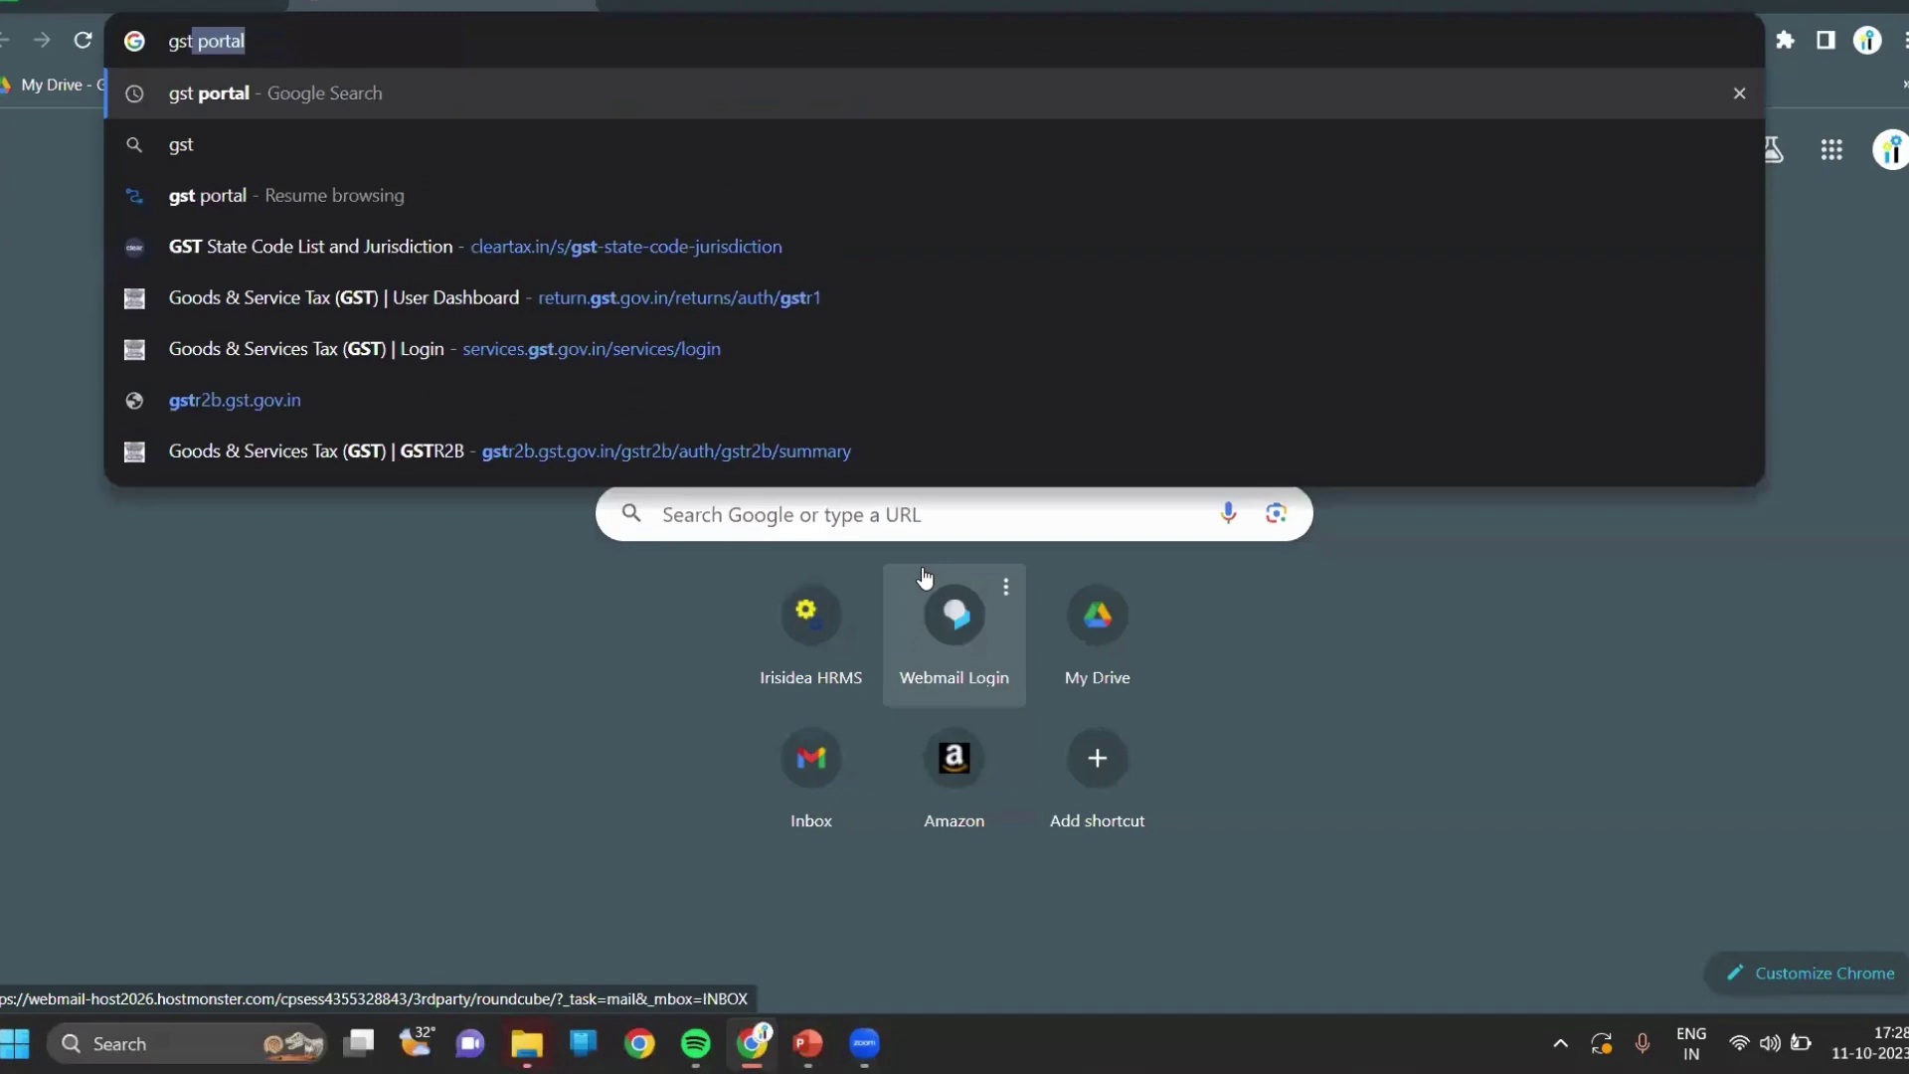
pyautogui.press('Return')
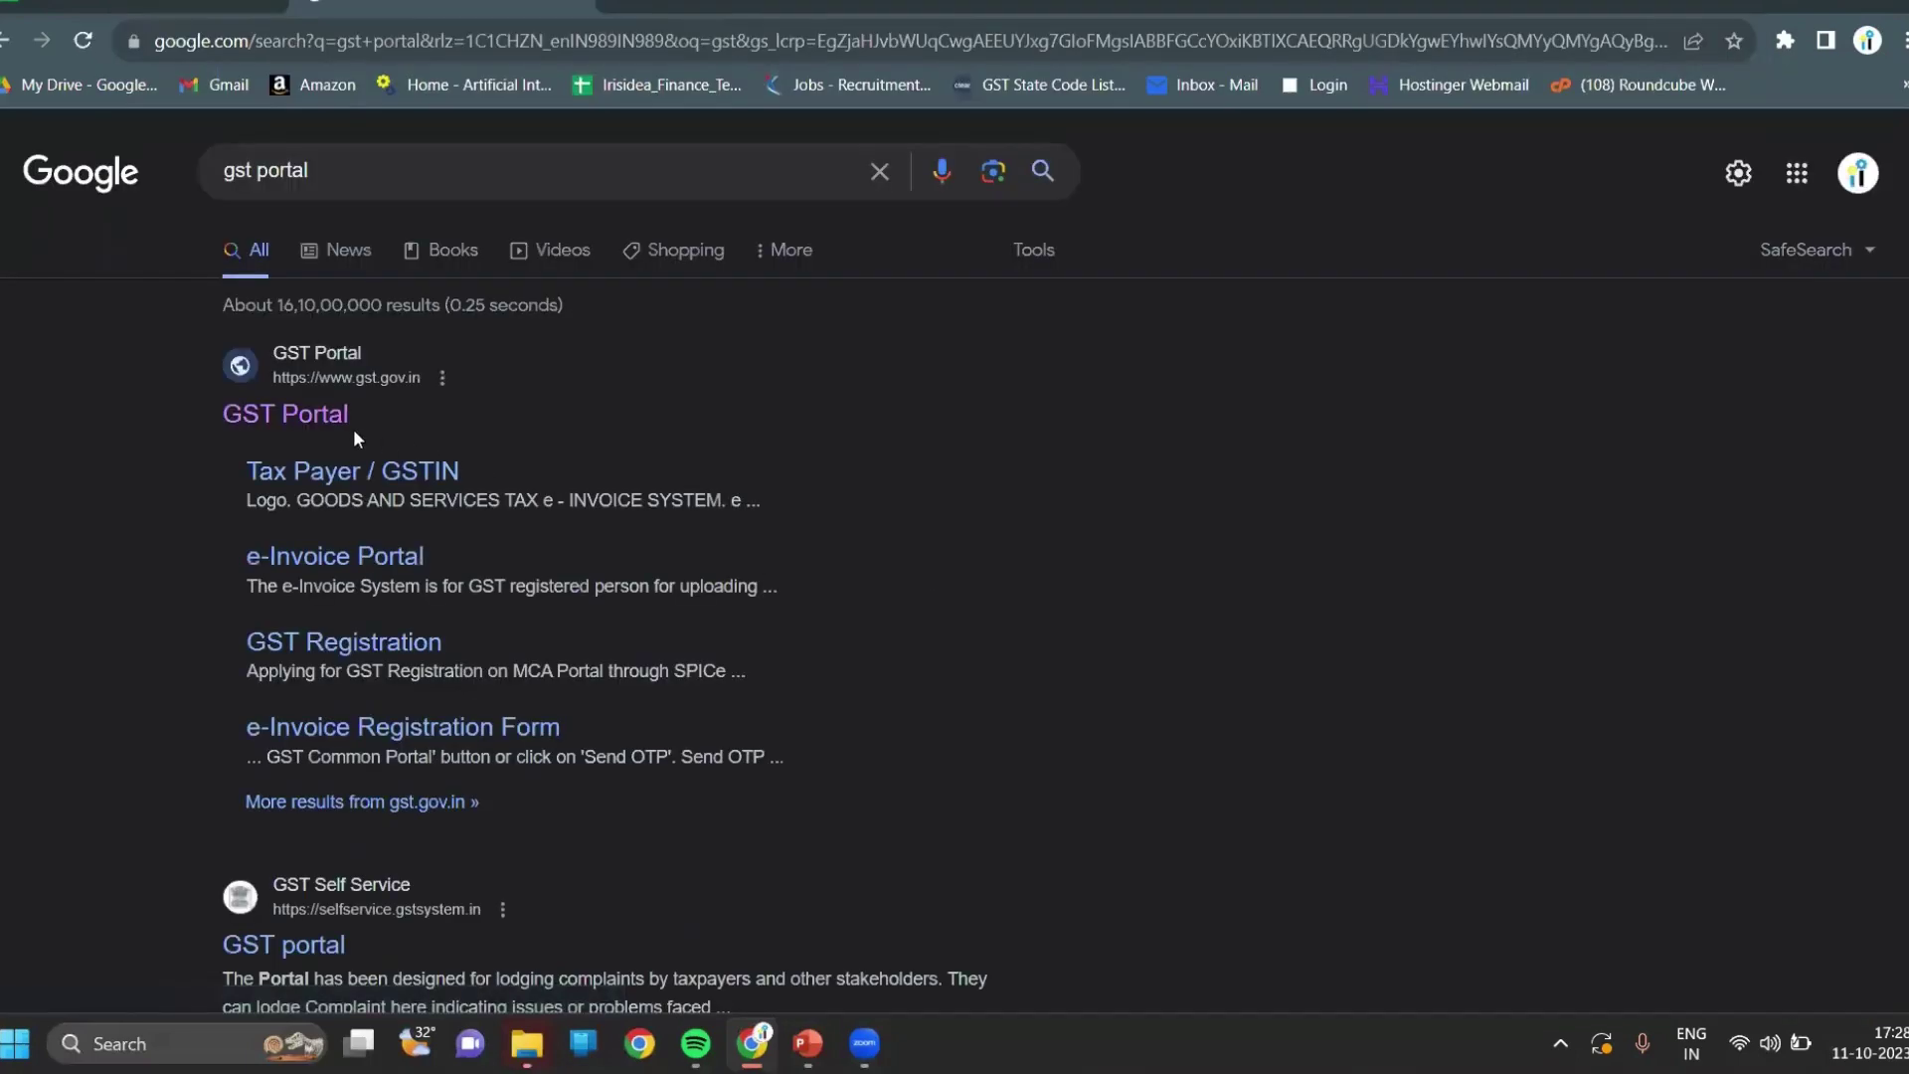
pyautogui.click(338, 419)
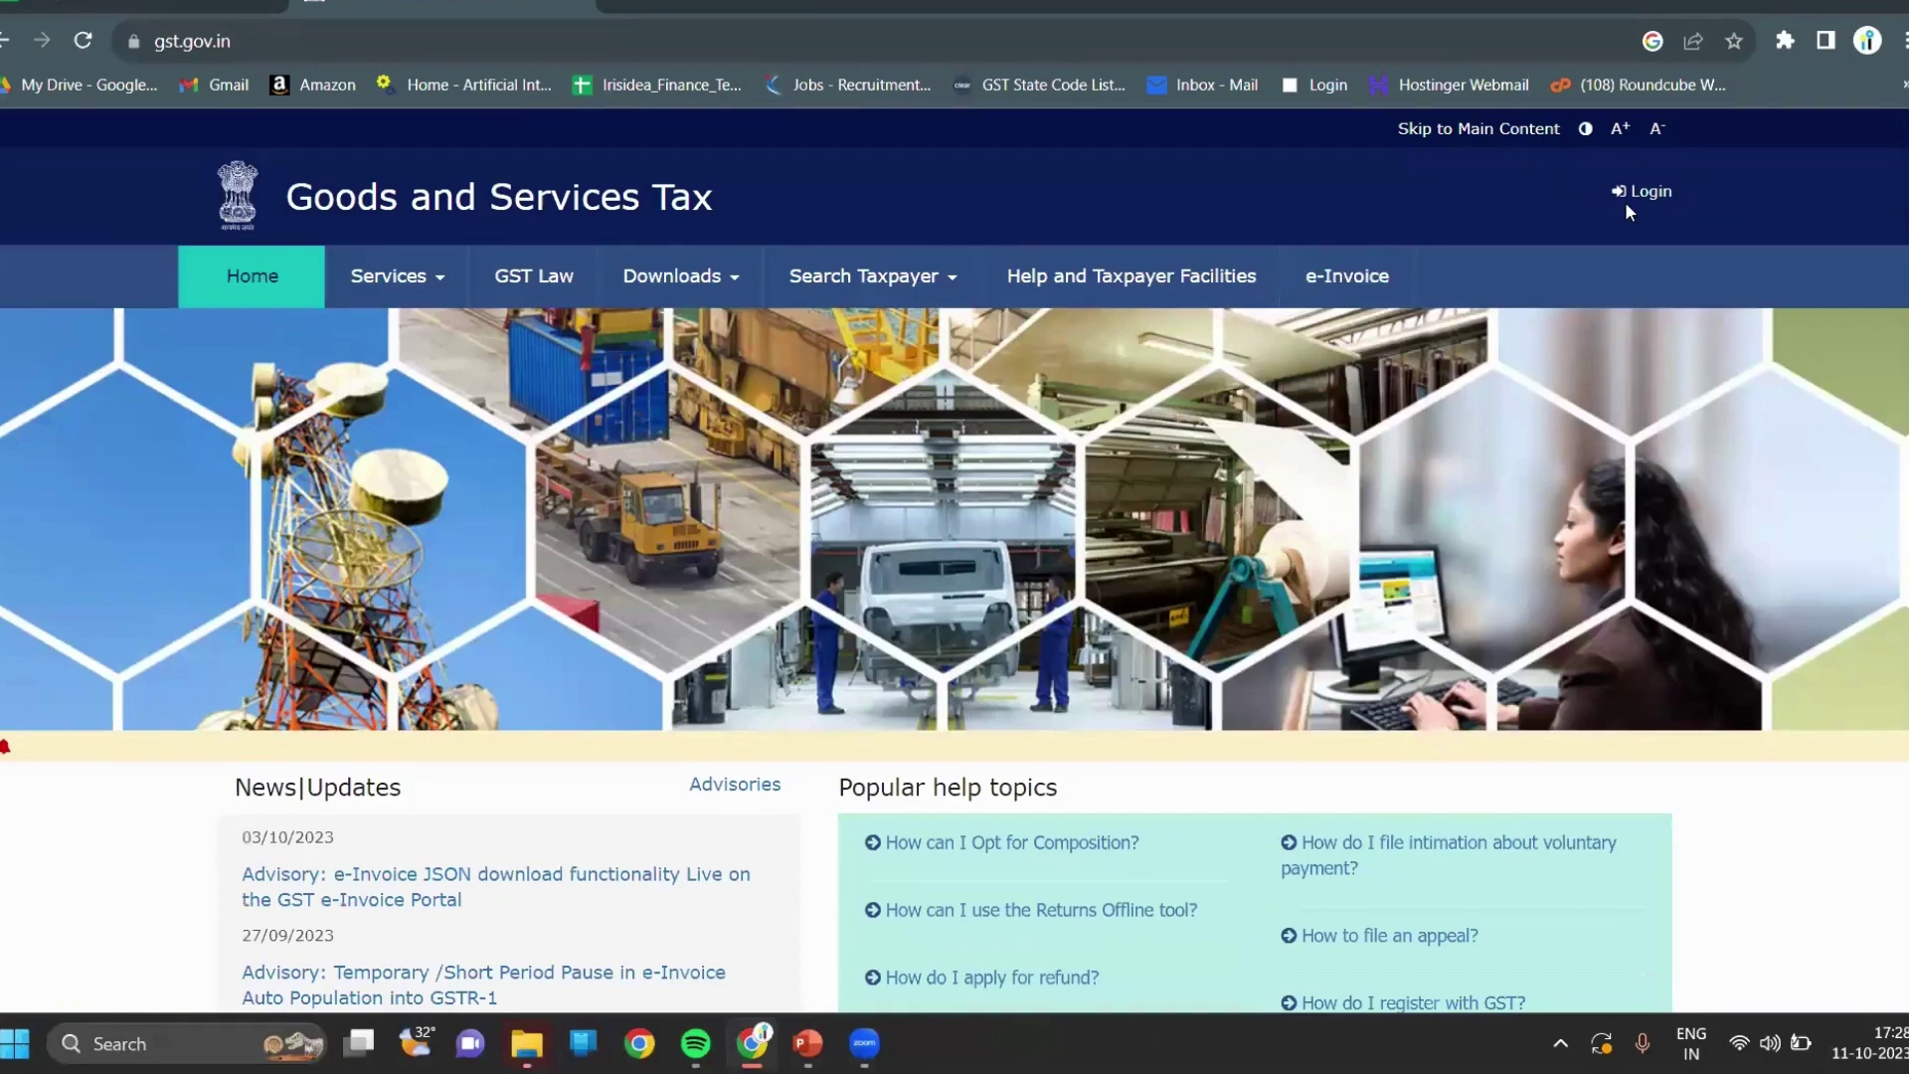
# Go to the login page and paste the saved username from clipboard history.
pyautogui.click(1631, 197)
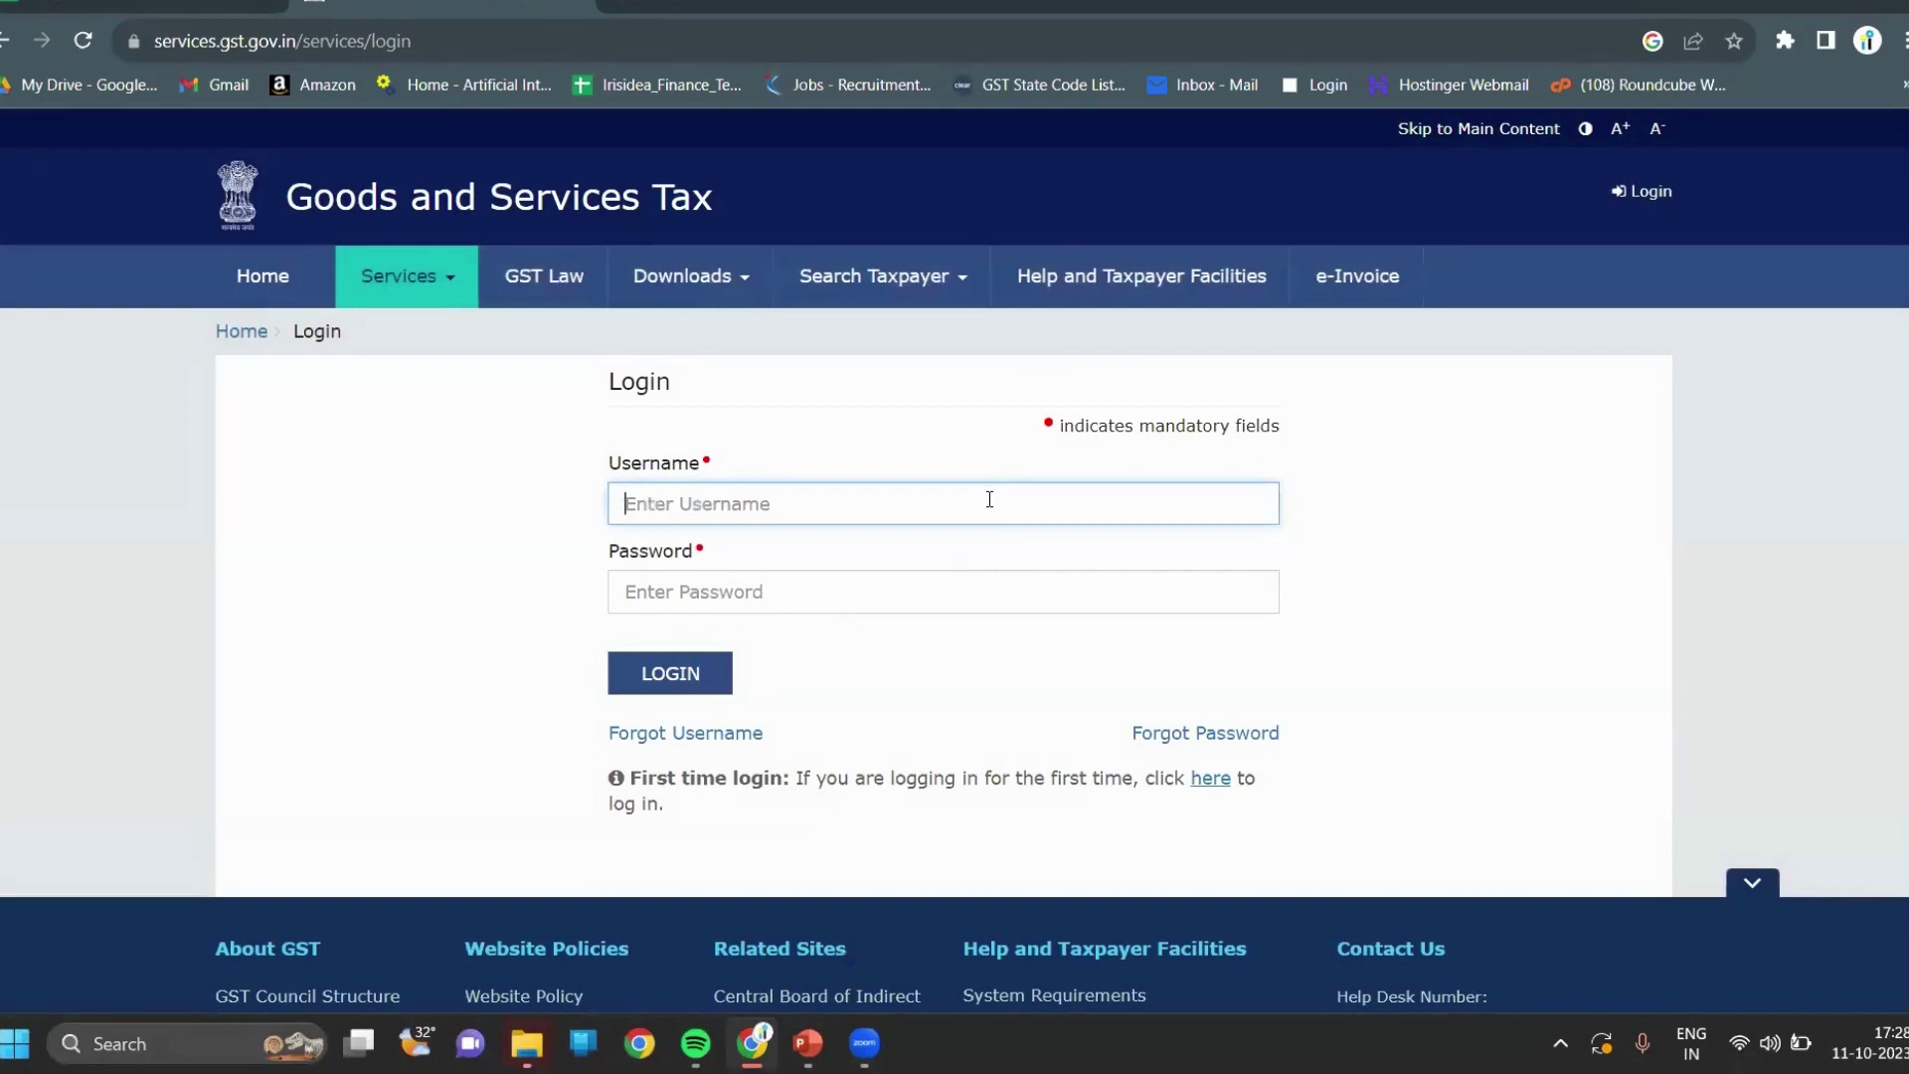
pyautogui.press('super+v')
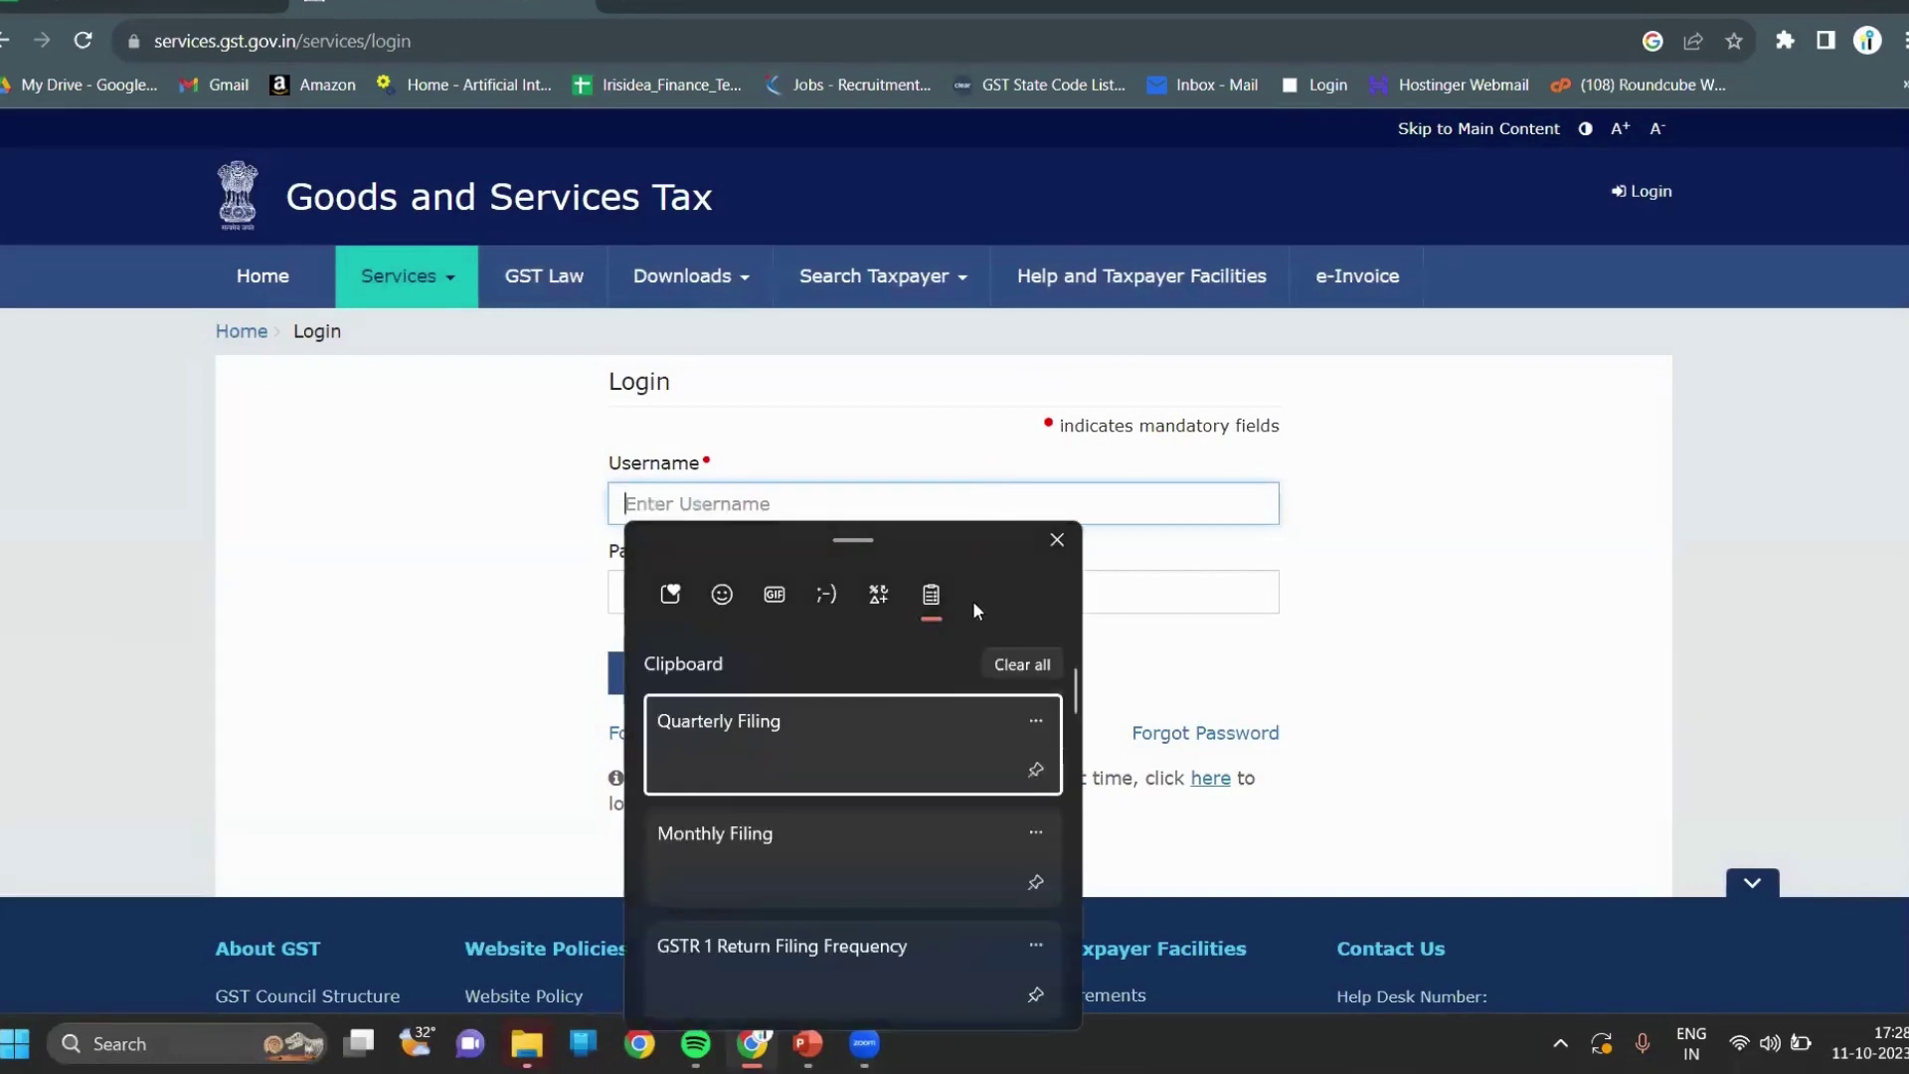
pyautogui.click(1058, 542)
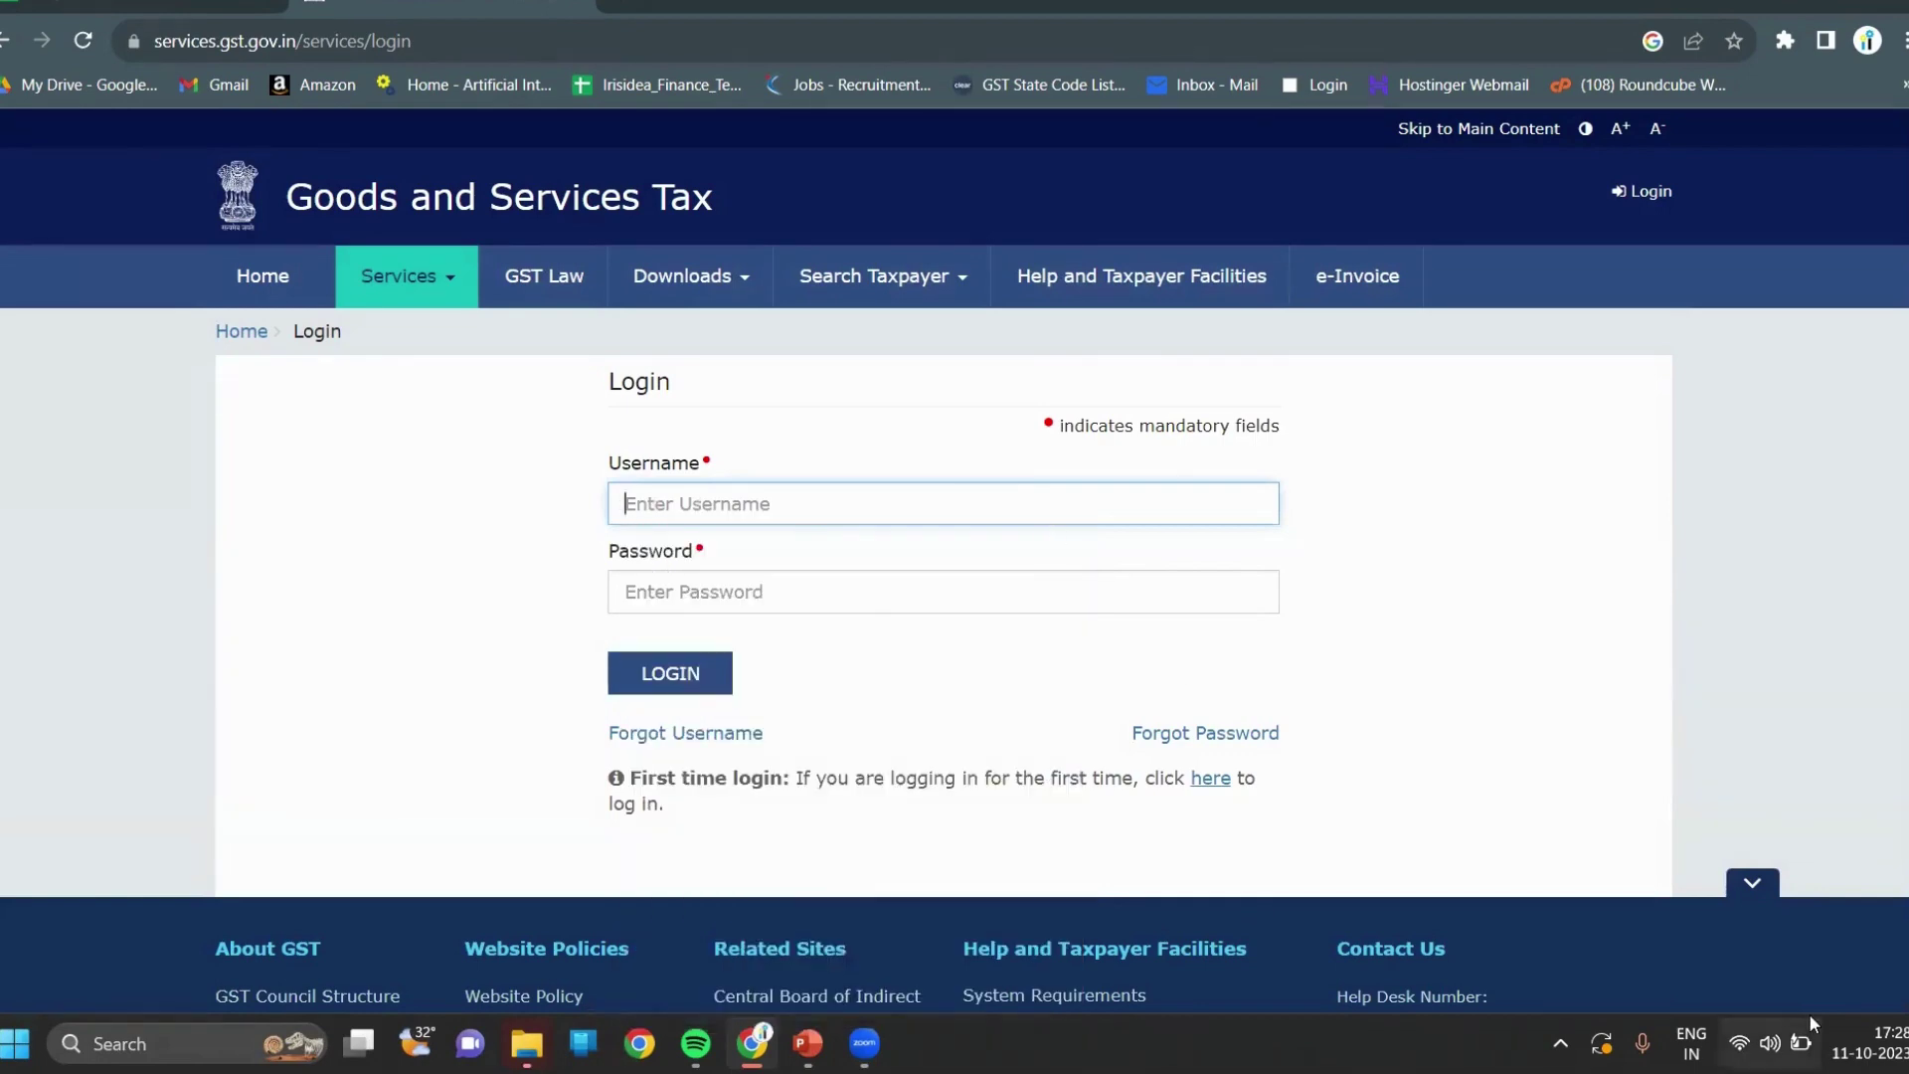
pyautogui.press('super+v')
pyautogui.click(1680, 529)
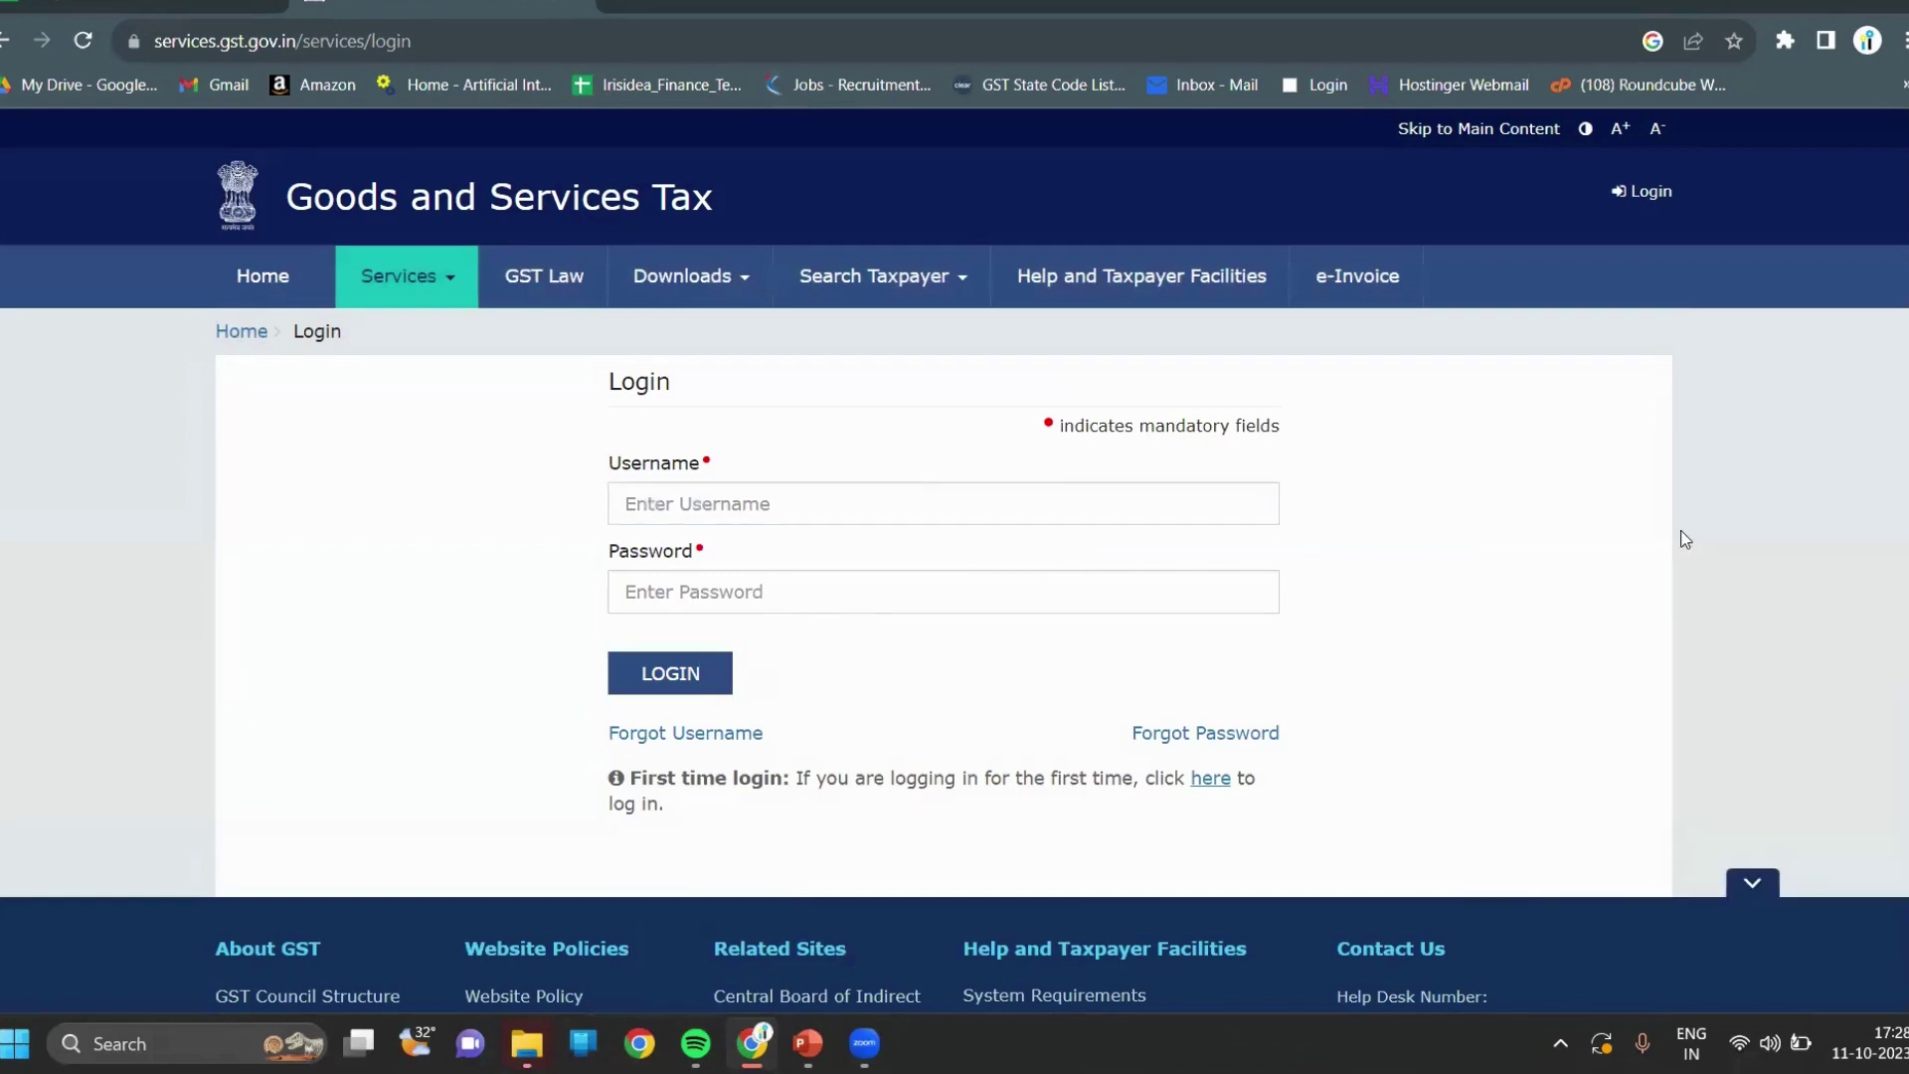
# Enter the account password and the captcha characters, then submit the login.
pyautogui.click(1073, 583)
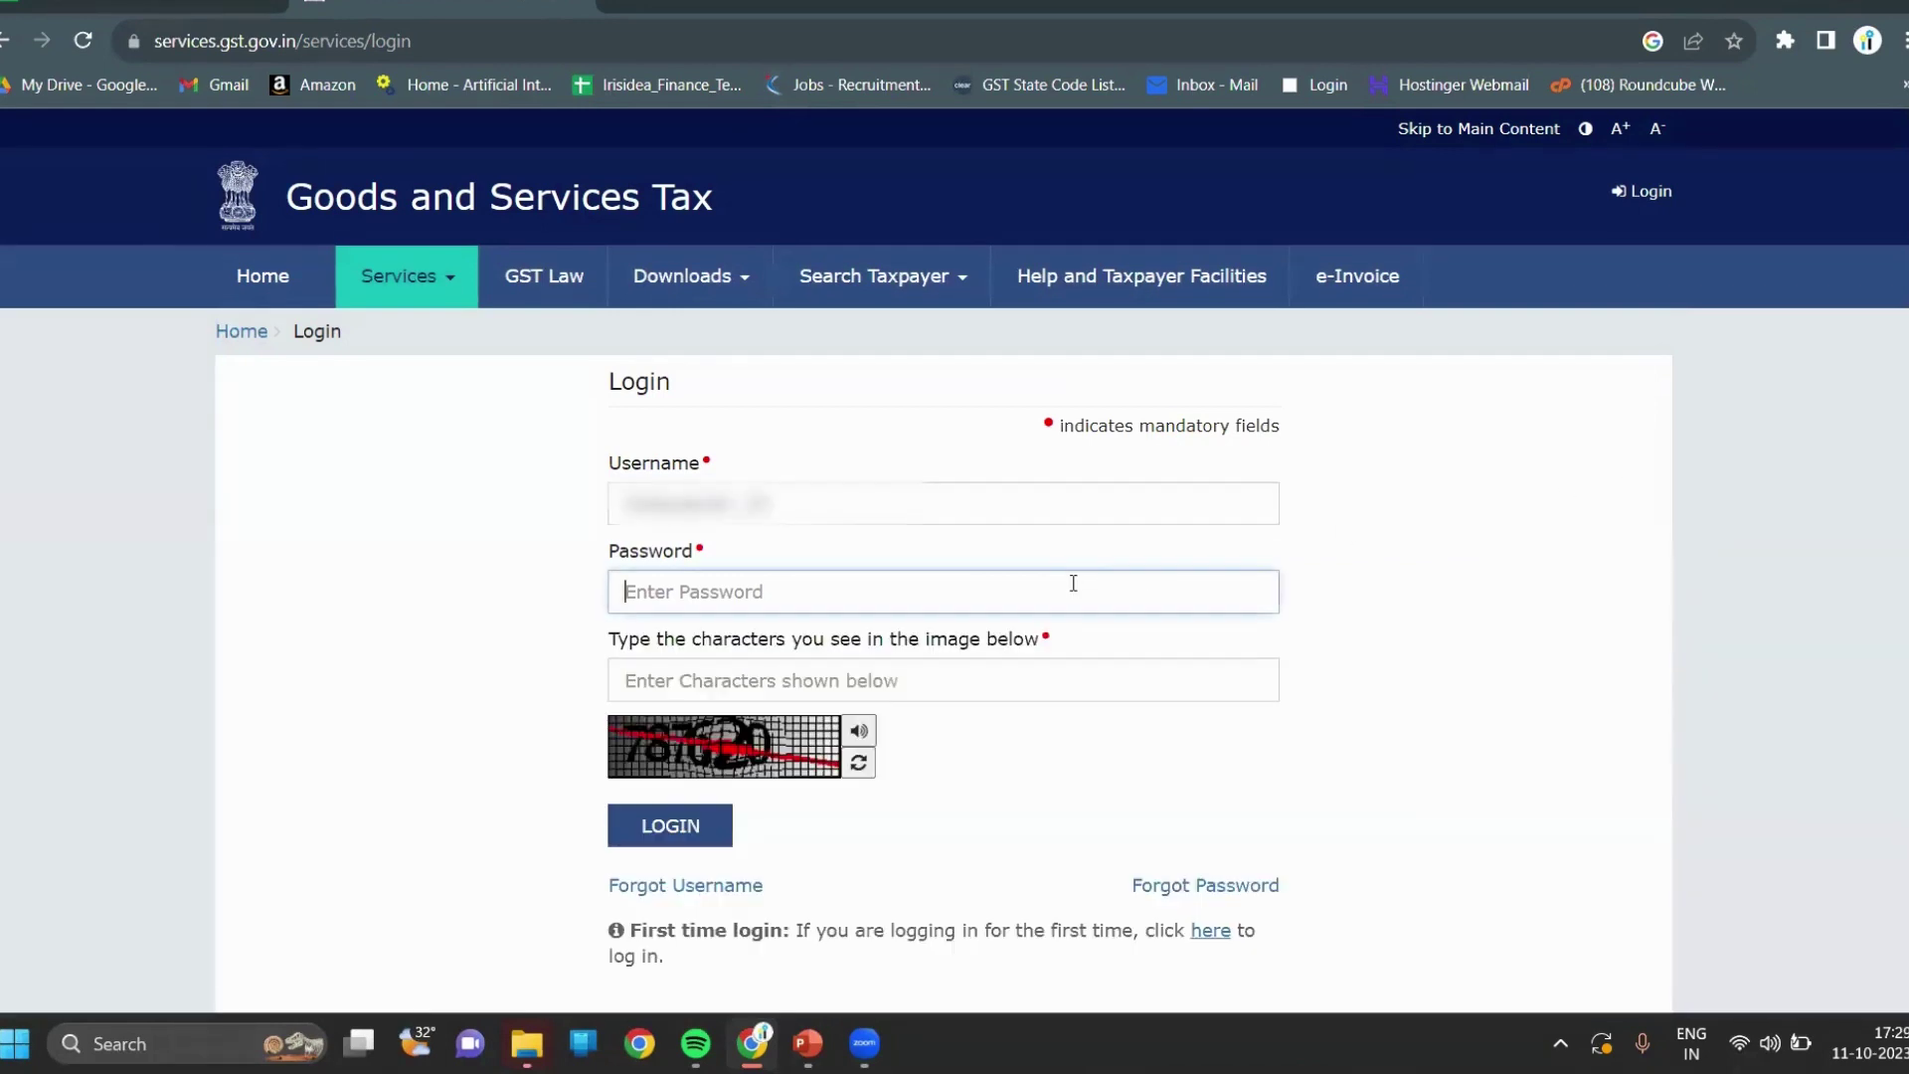
pyautogui.write('••••••••')
pyautogui.click(1008, 695)
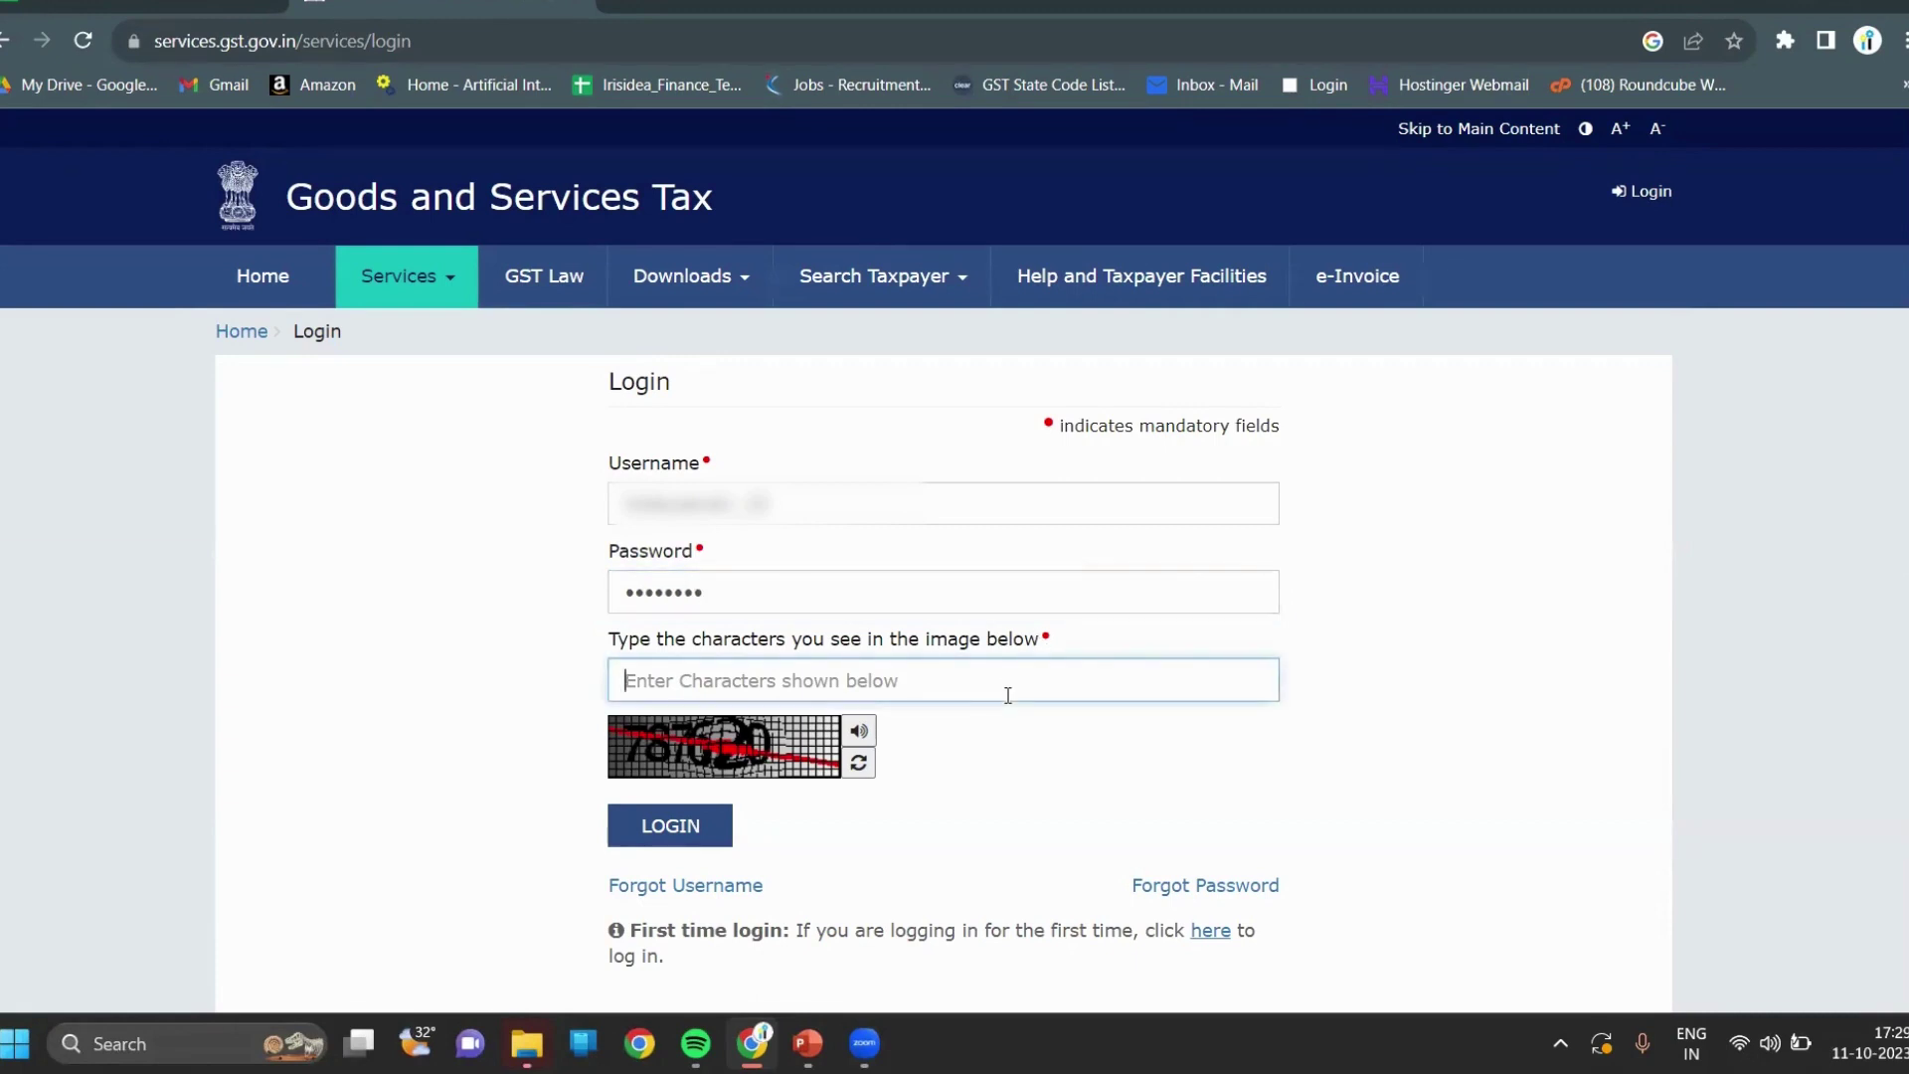
pyautogui.write('787620')
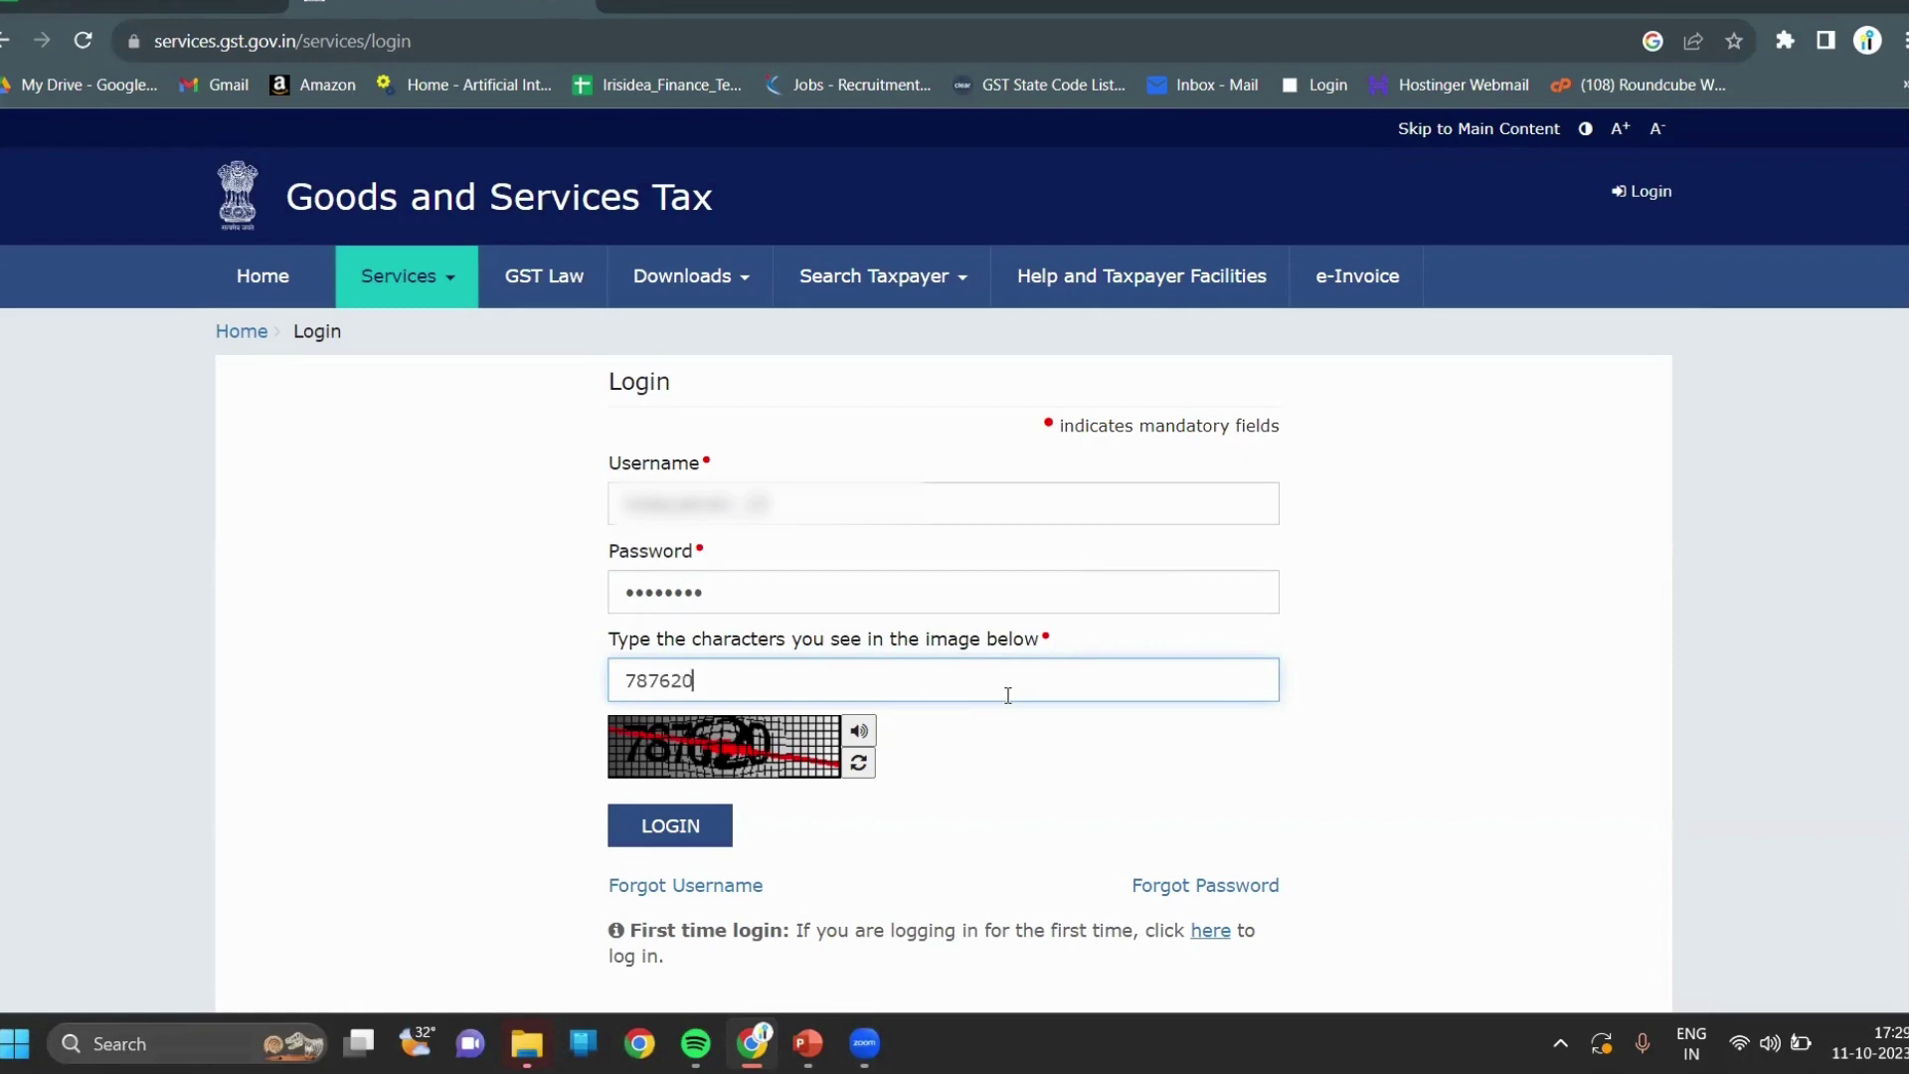
pyautogui.click(681, 851)
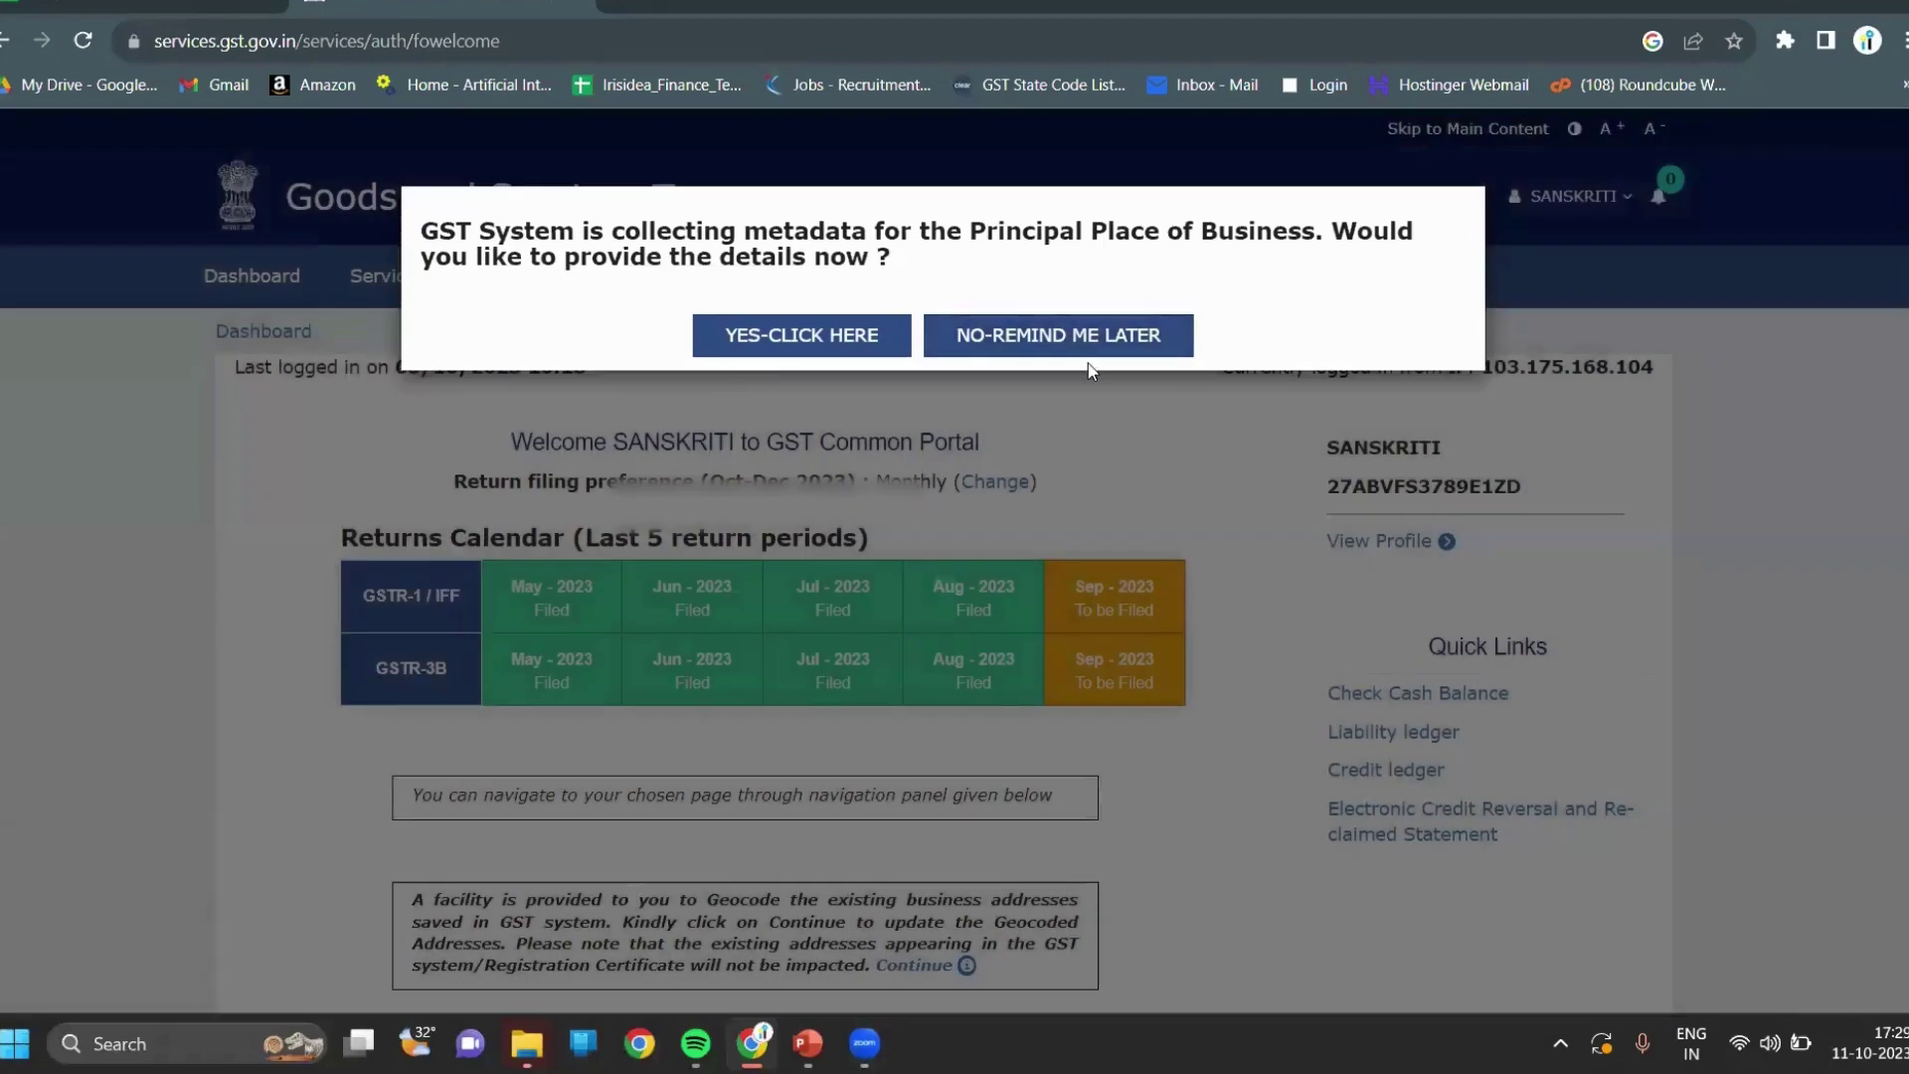
# Postpone the place-of-business prompt with Remind Me Later and open the Return Dashboard.
pyautogui.click(1087, 344)
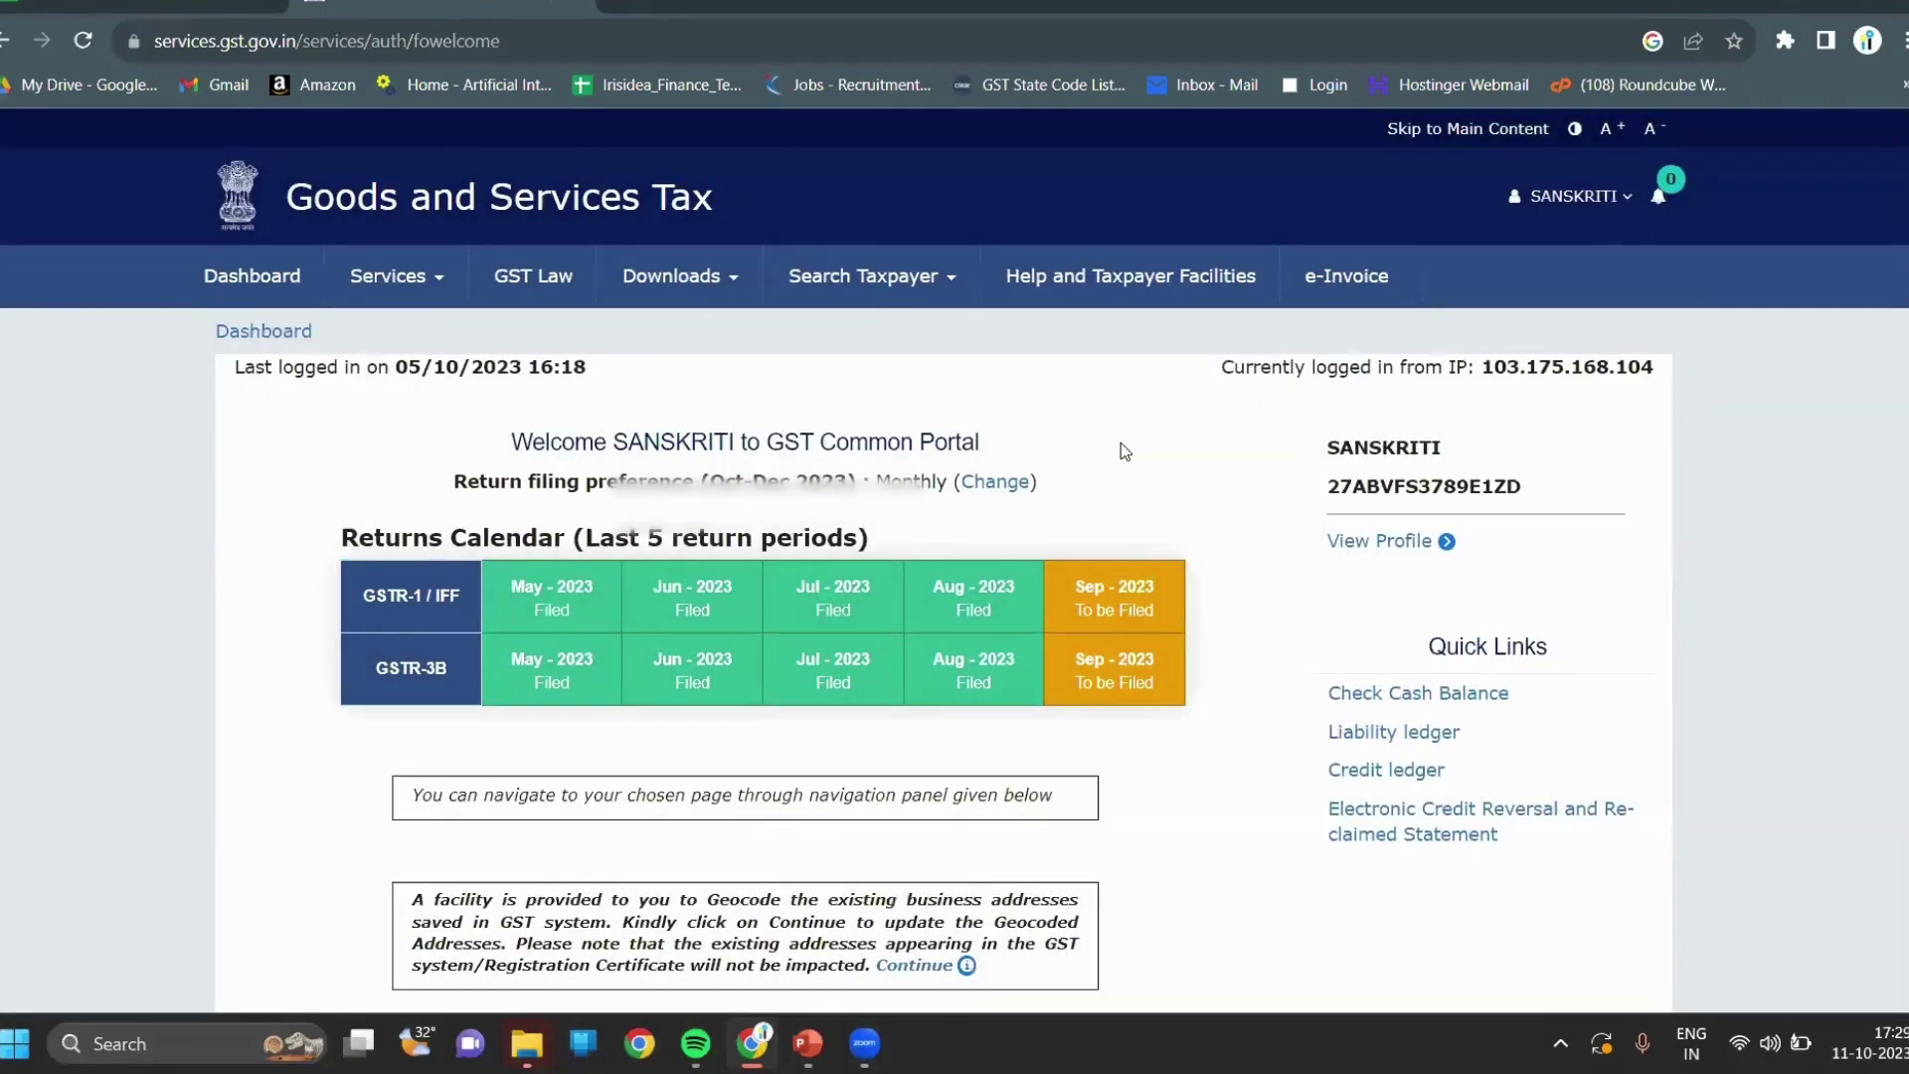
pyautogui.scroll(-5, 1120, 444)
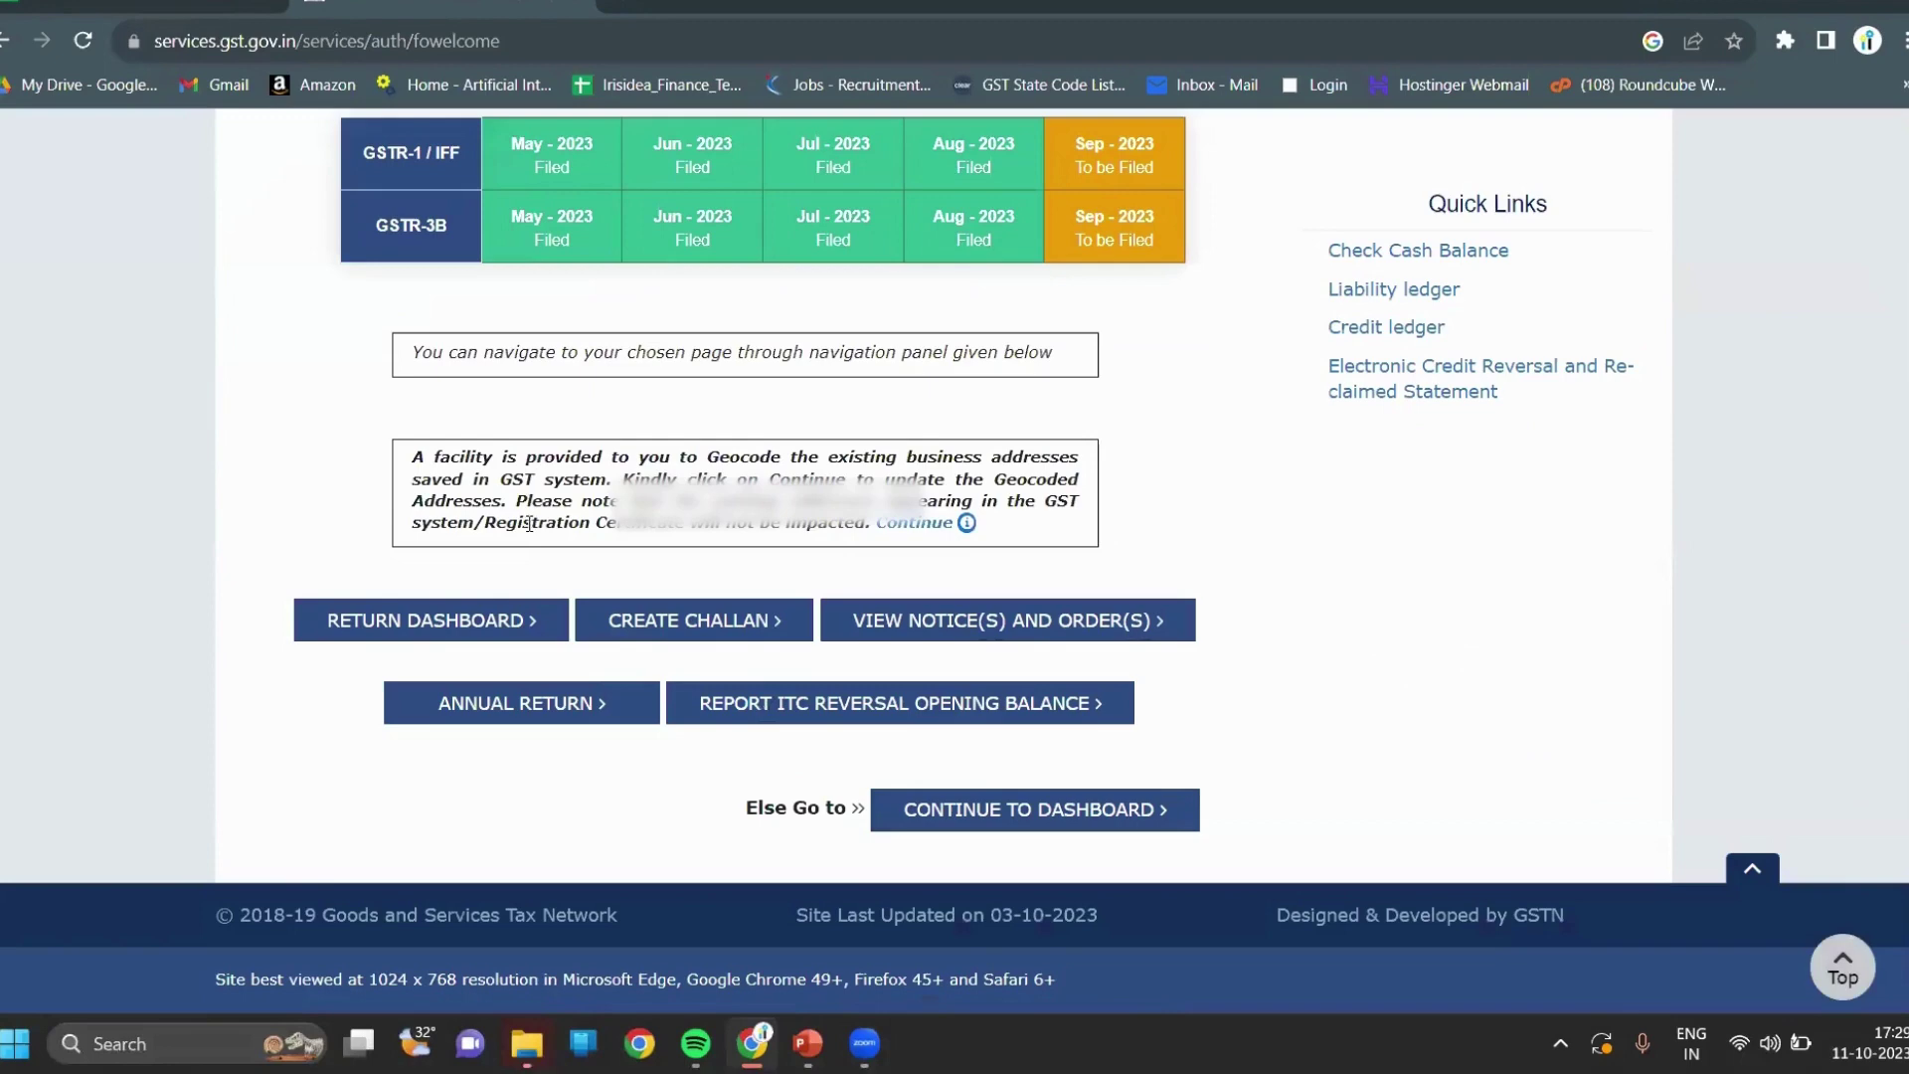
pyautogui.click(373, 620)
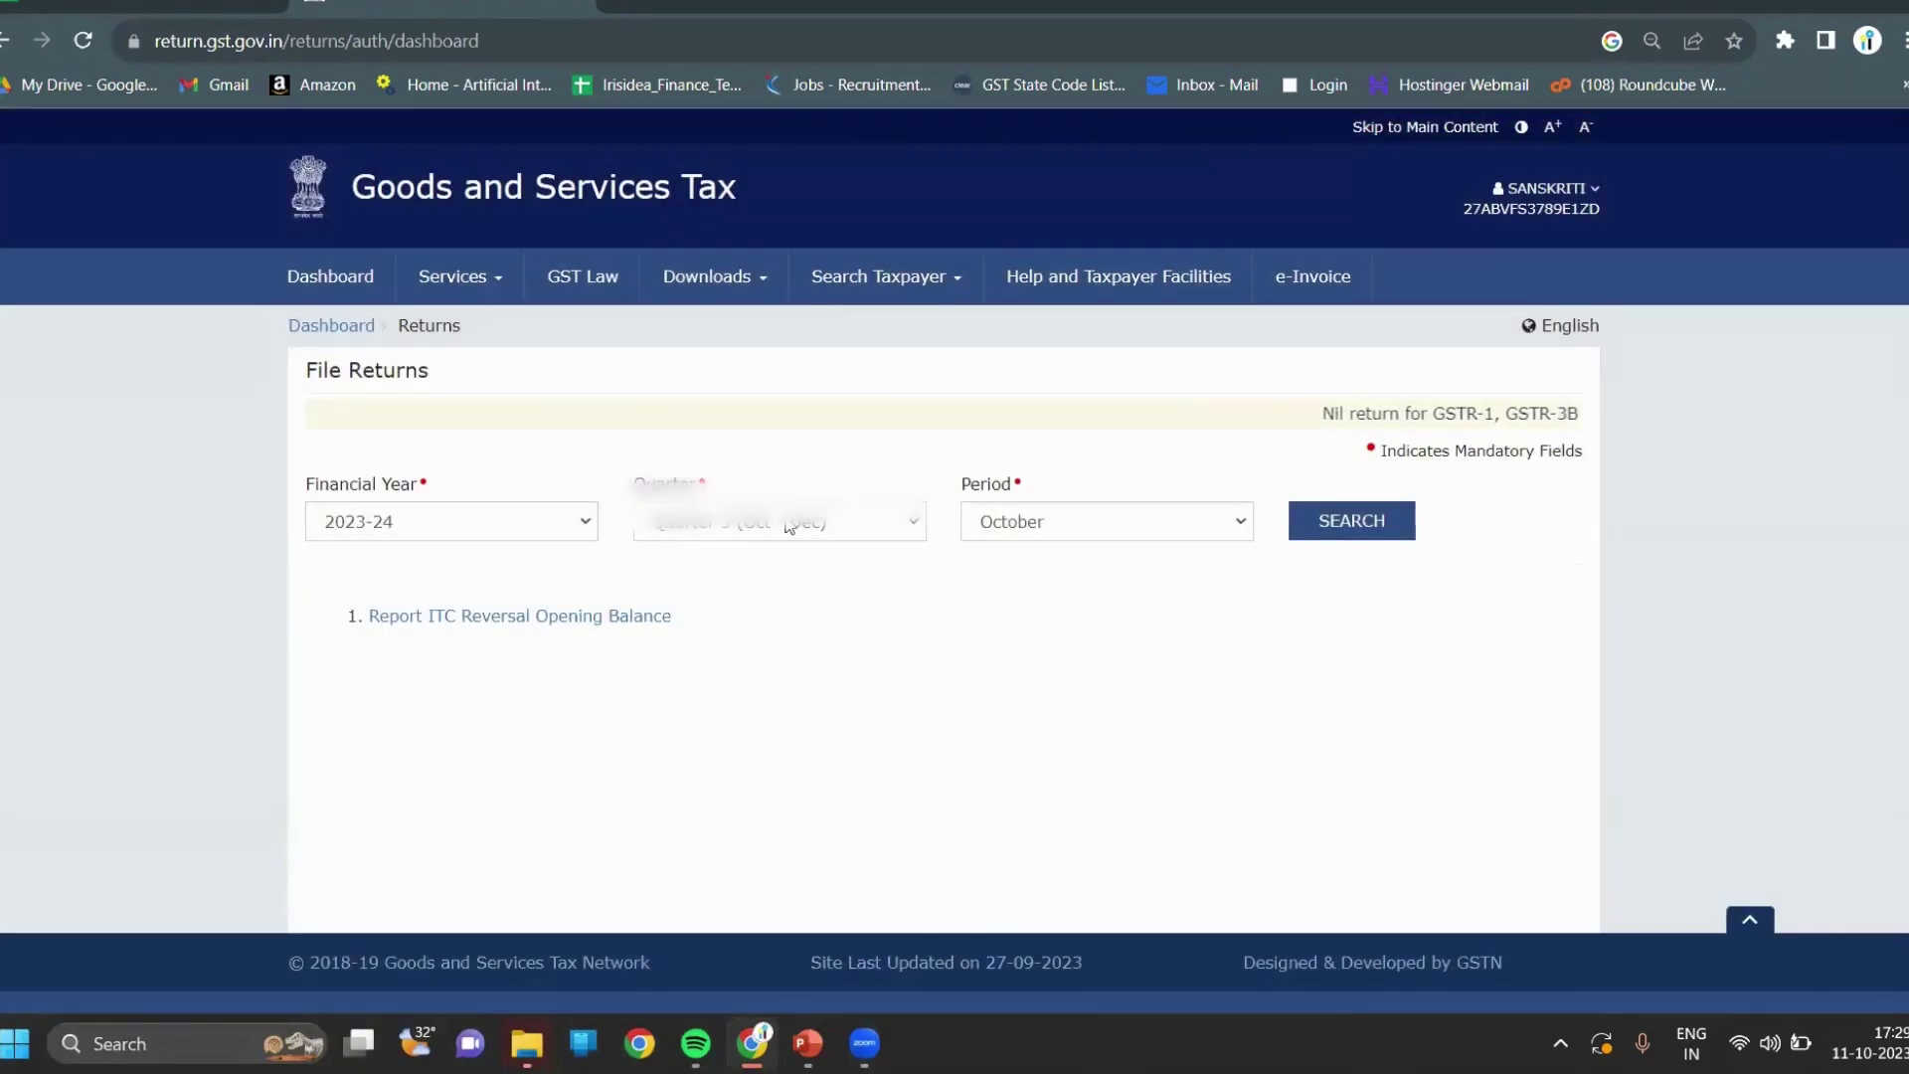
# Choose Quarter 2 (Jul - Sep) and search the September 2023-24 returns.
pyautogui.click(913, 525)
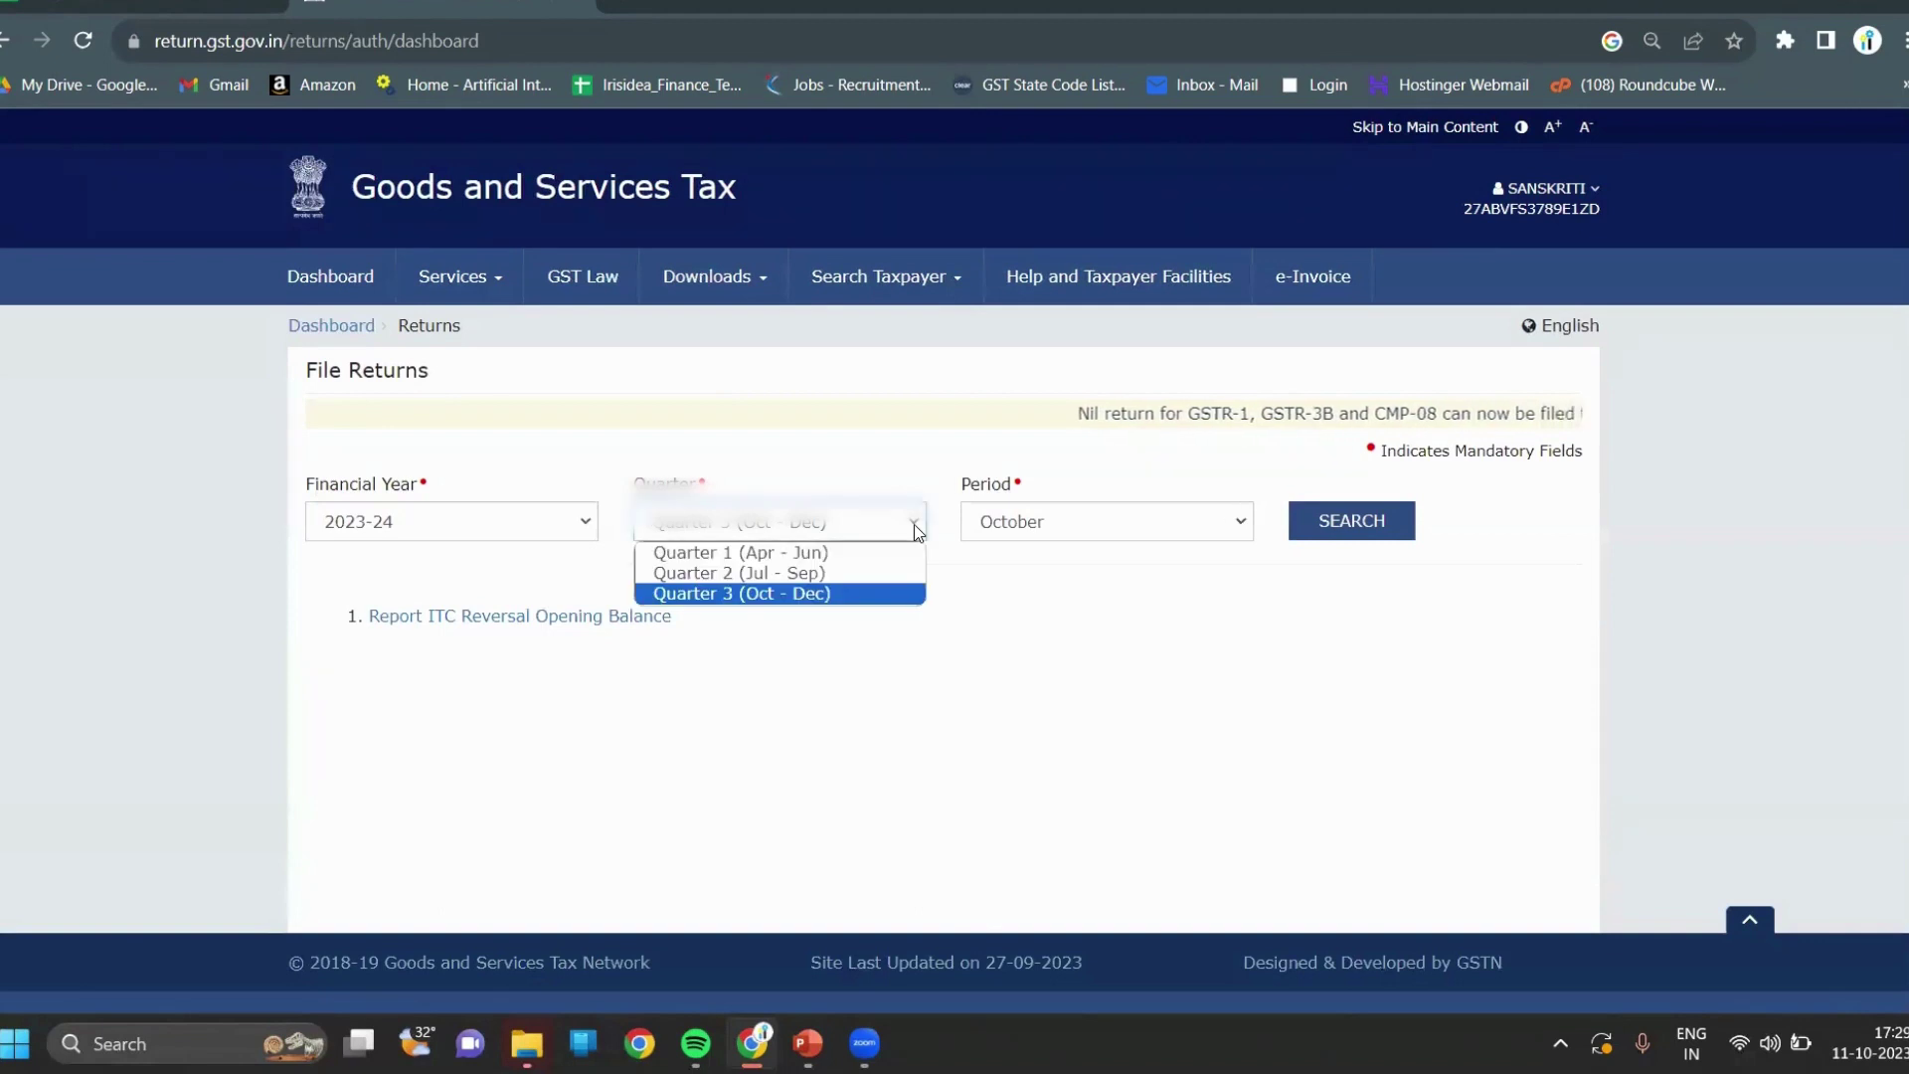
pyautogui.click(861, 574)
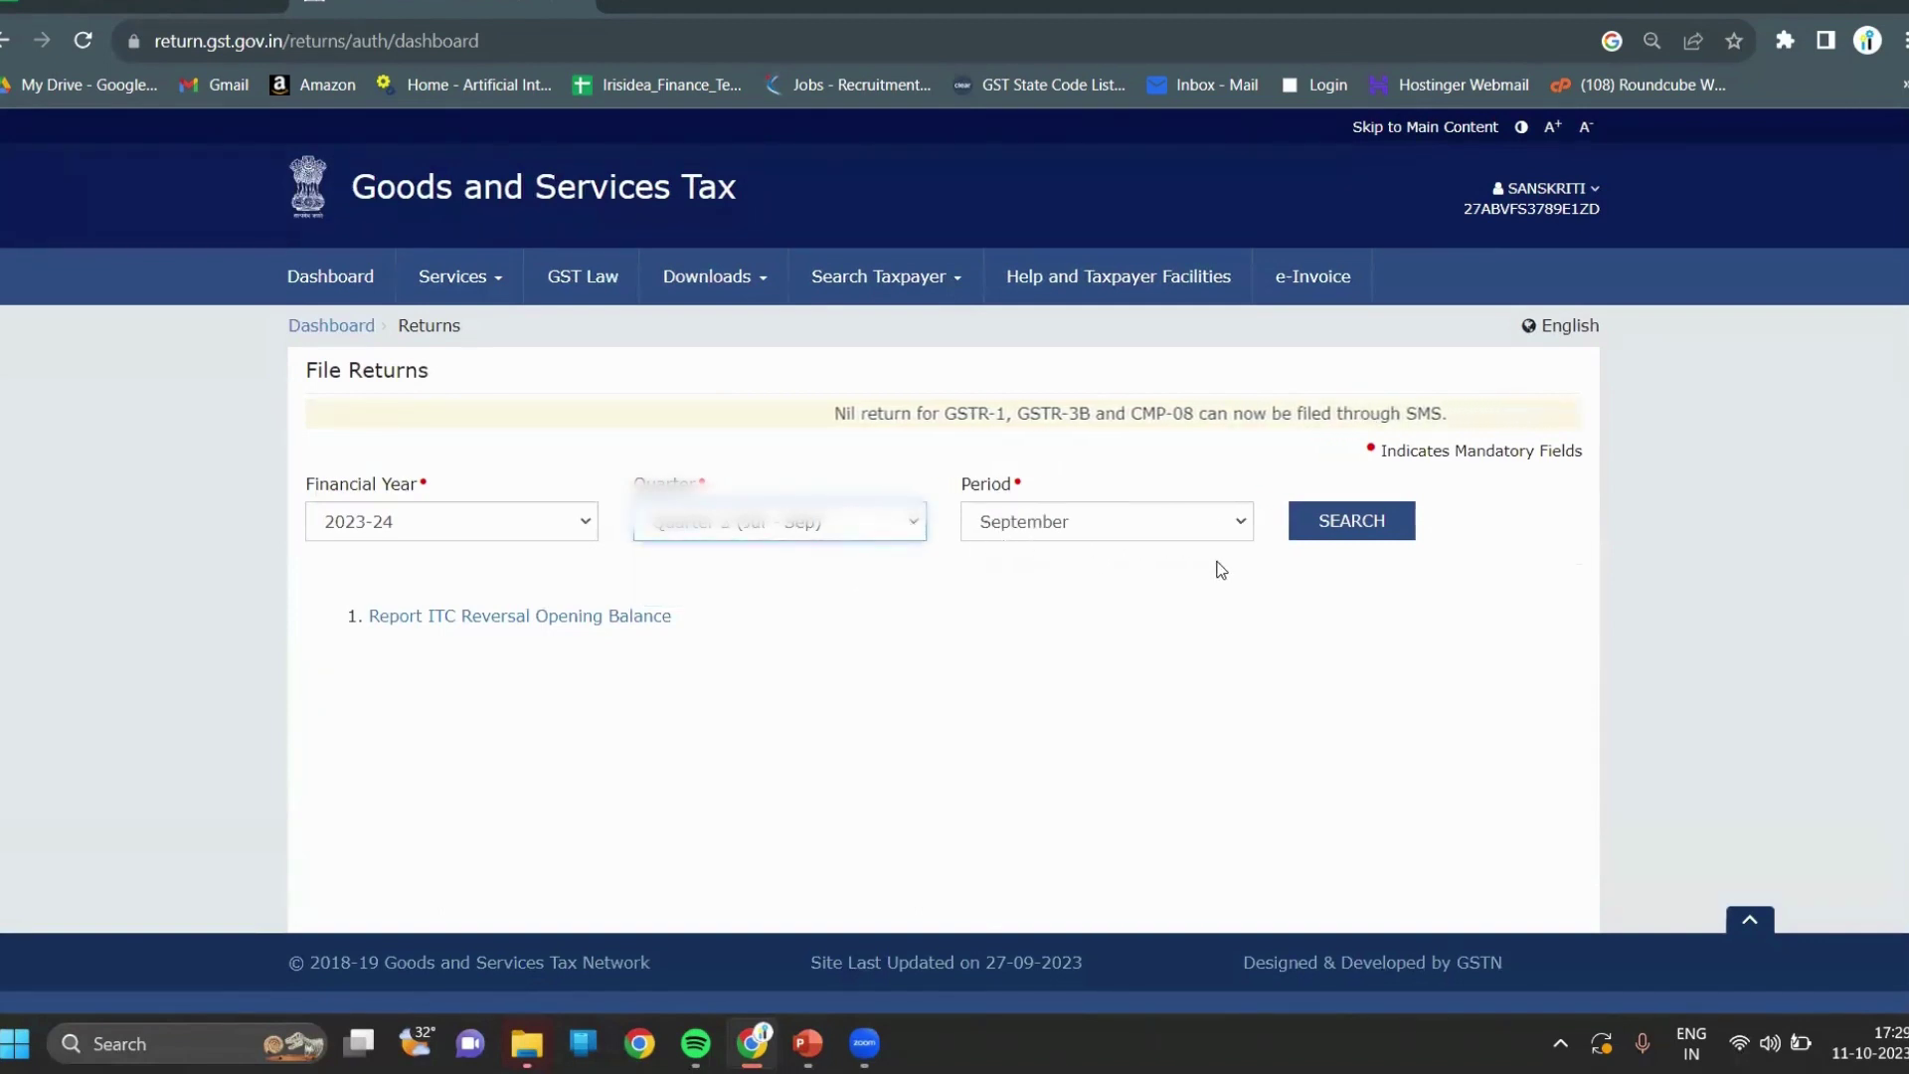
pyautogui.click(1362, 529)
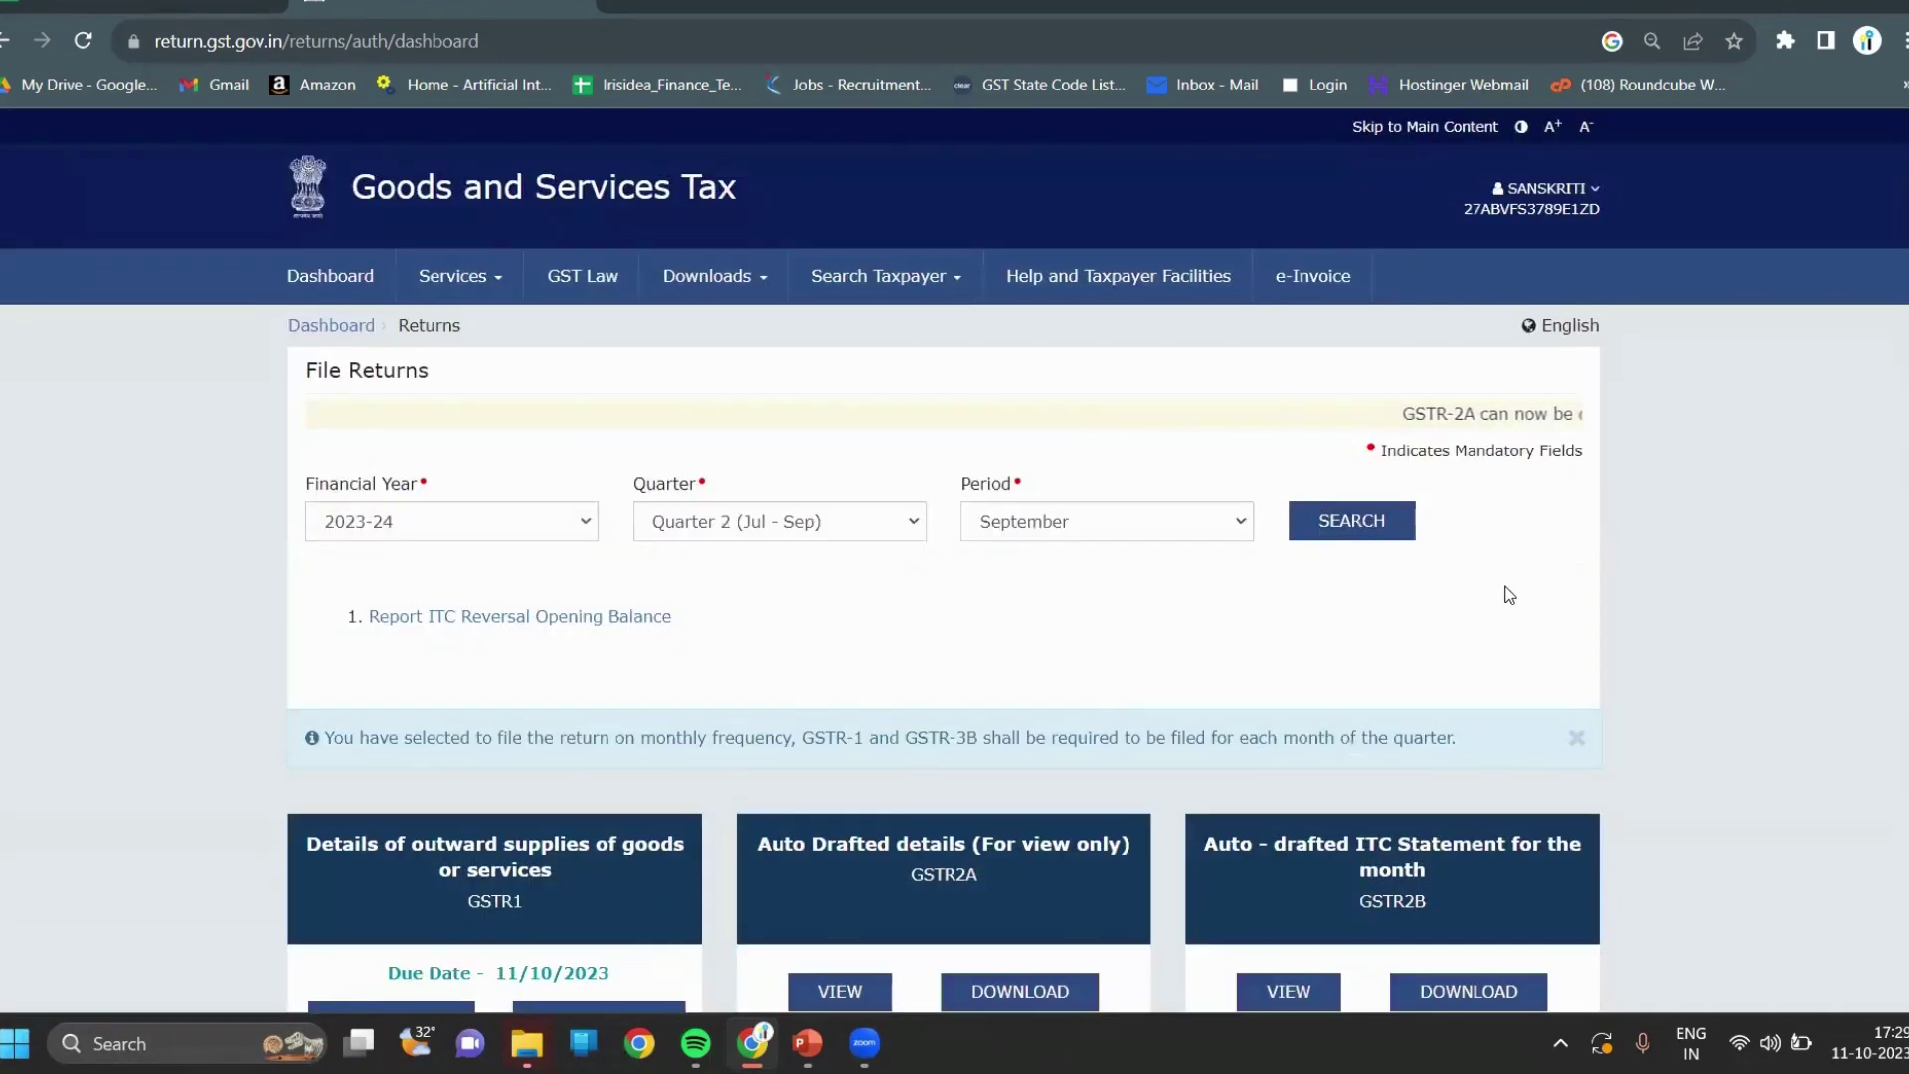
pyautogui.scroll(-5, 1510, 594)
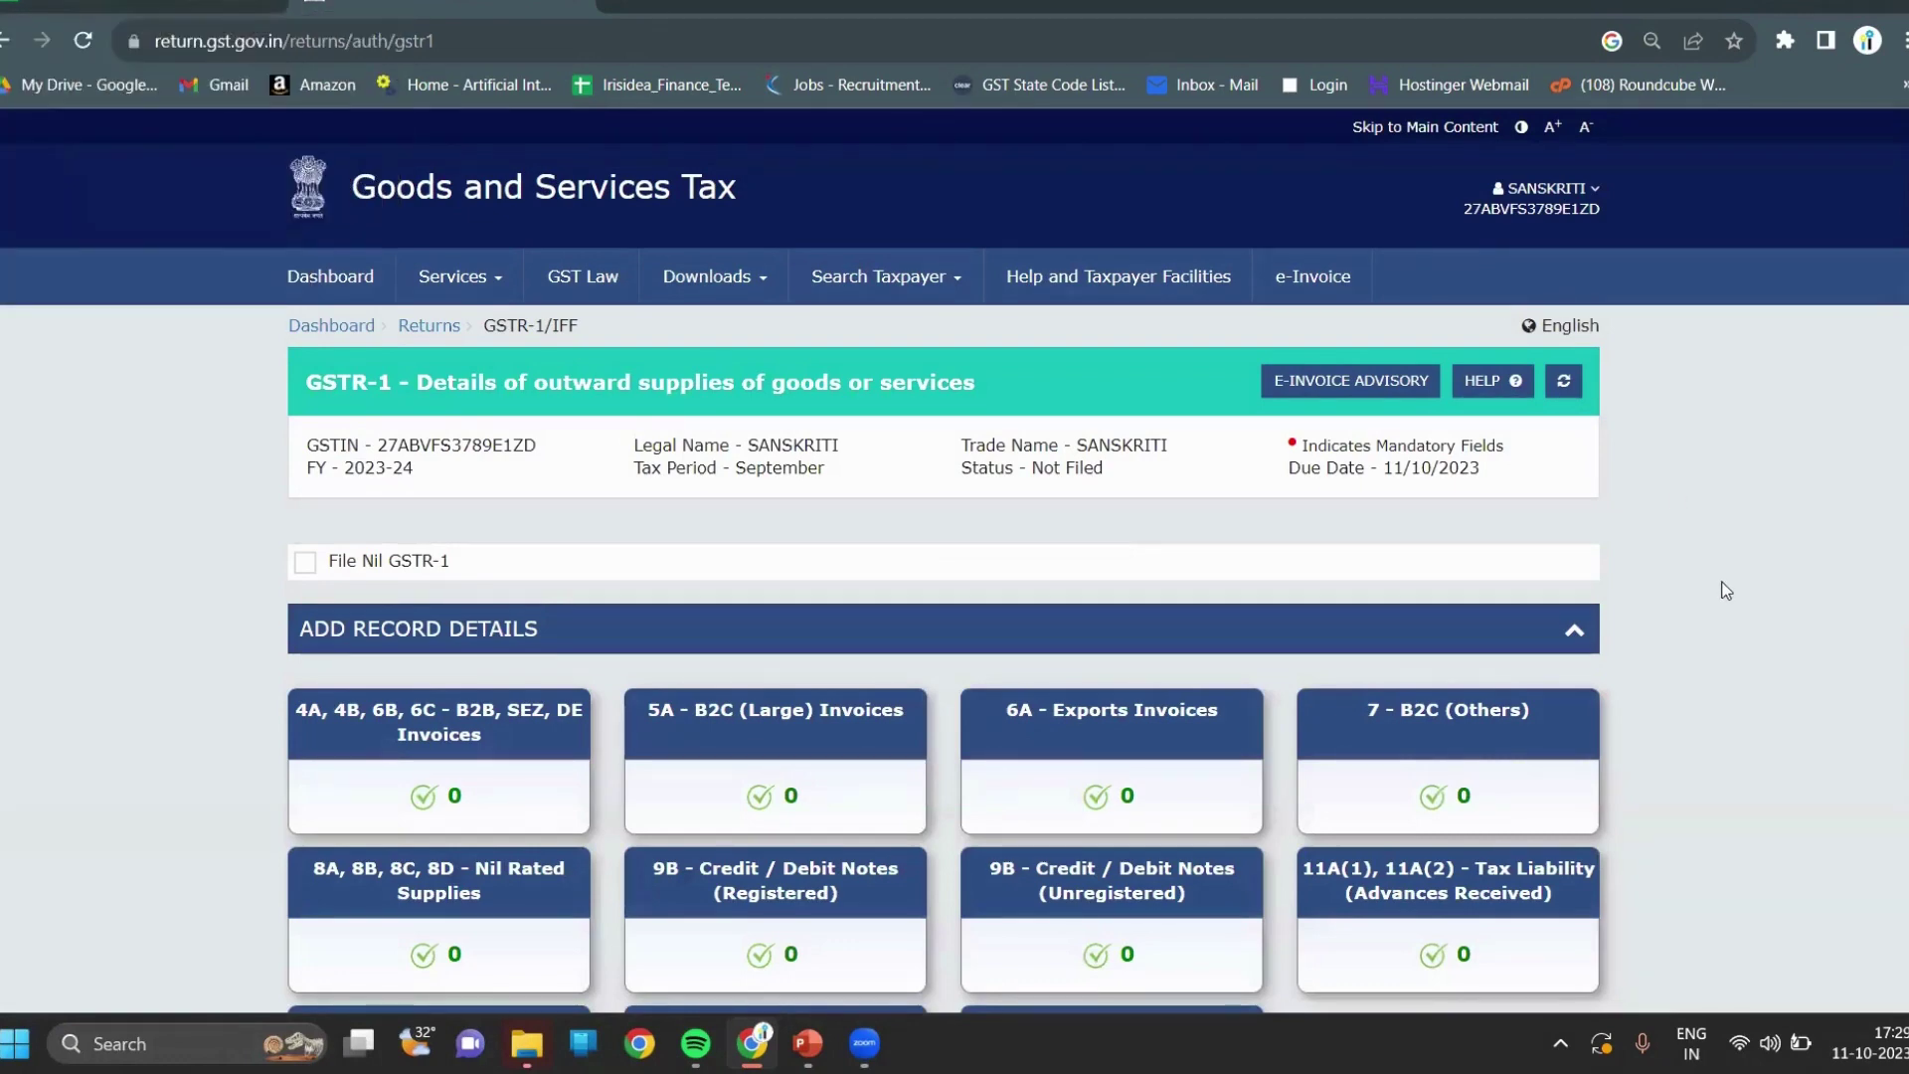
pyautogui.scroll(-3, 1727, 591)
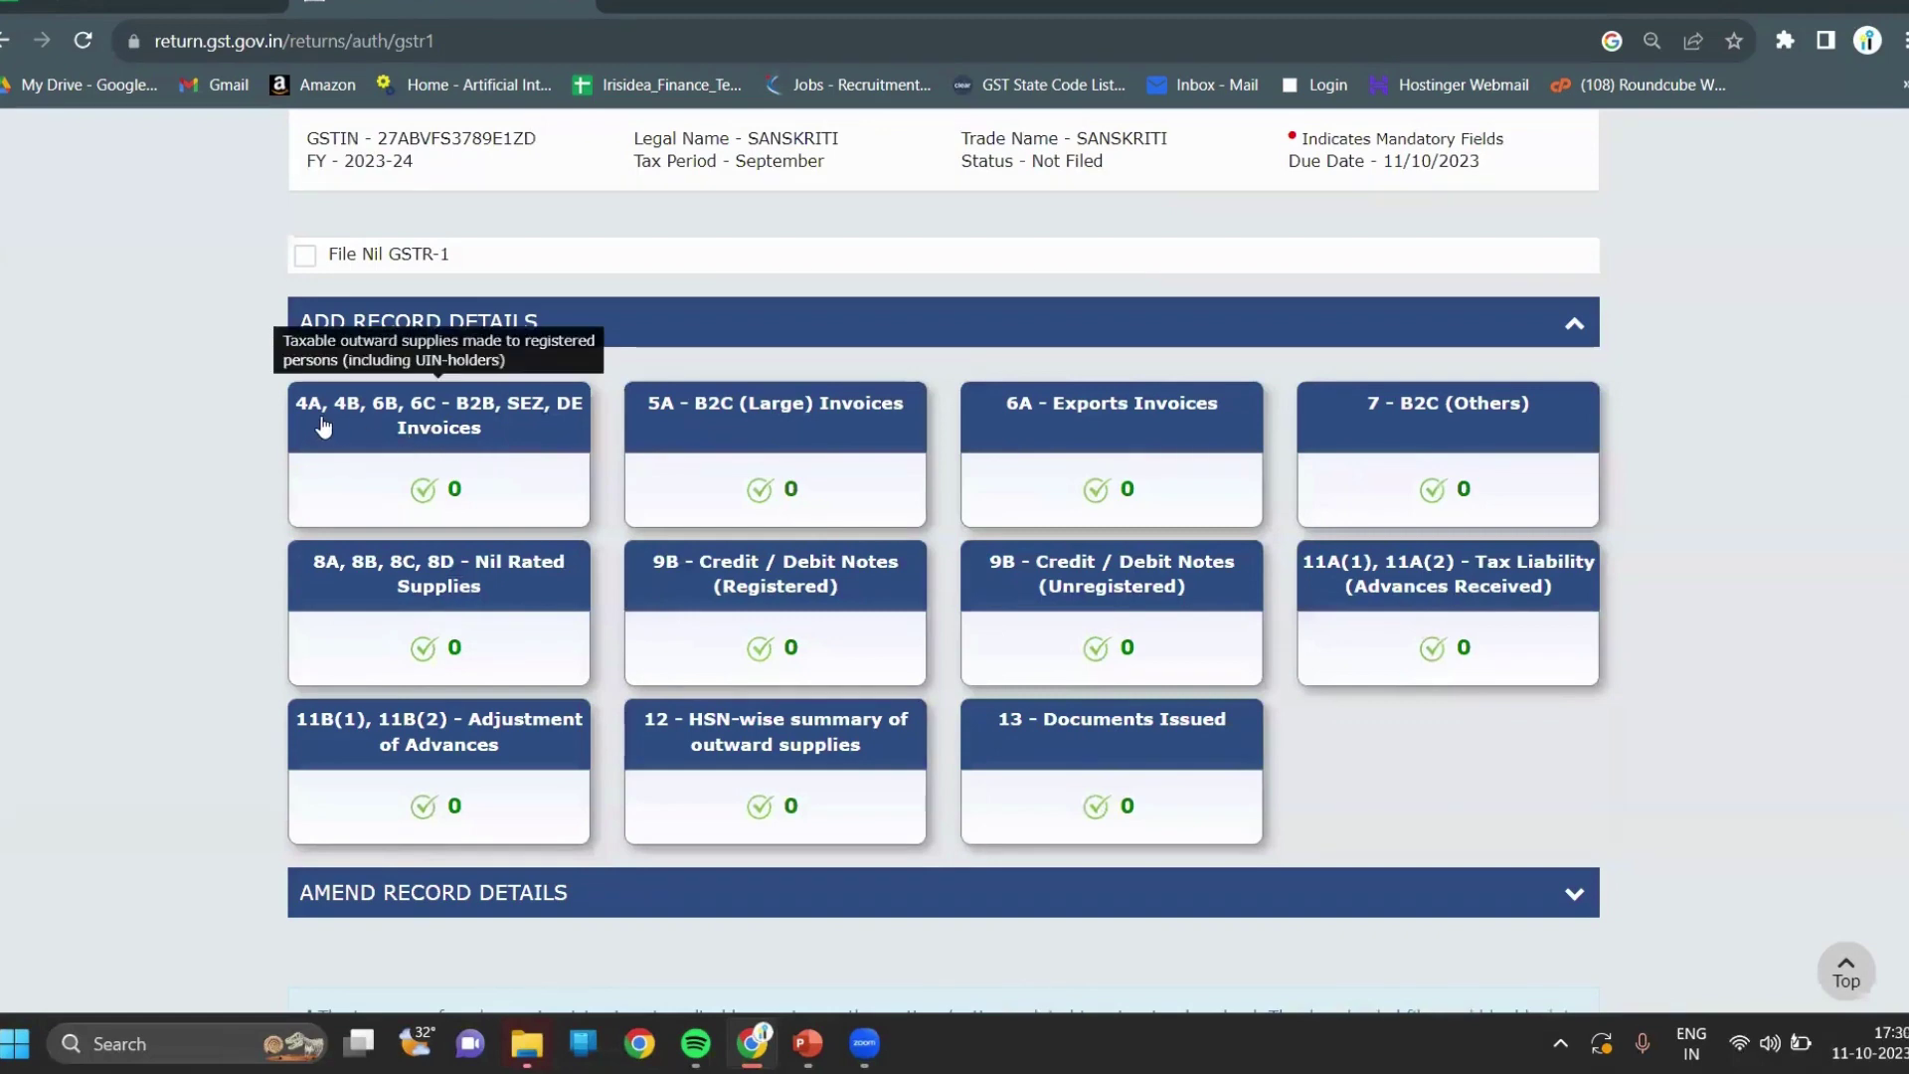
pyautogui.click(385, 432)
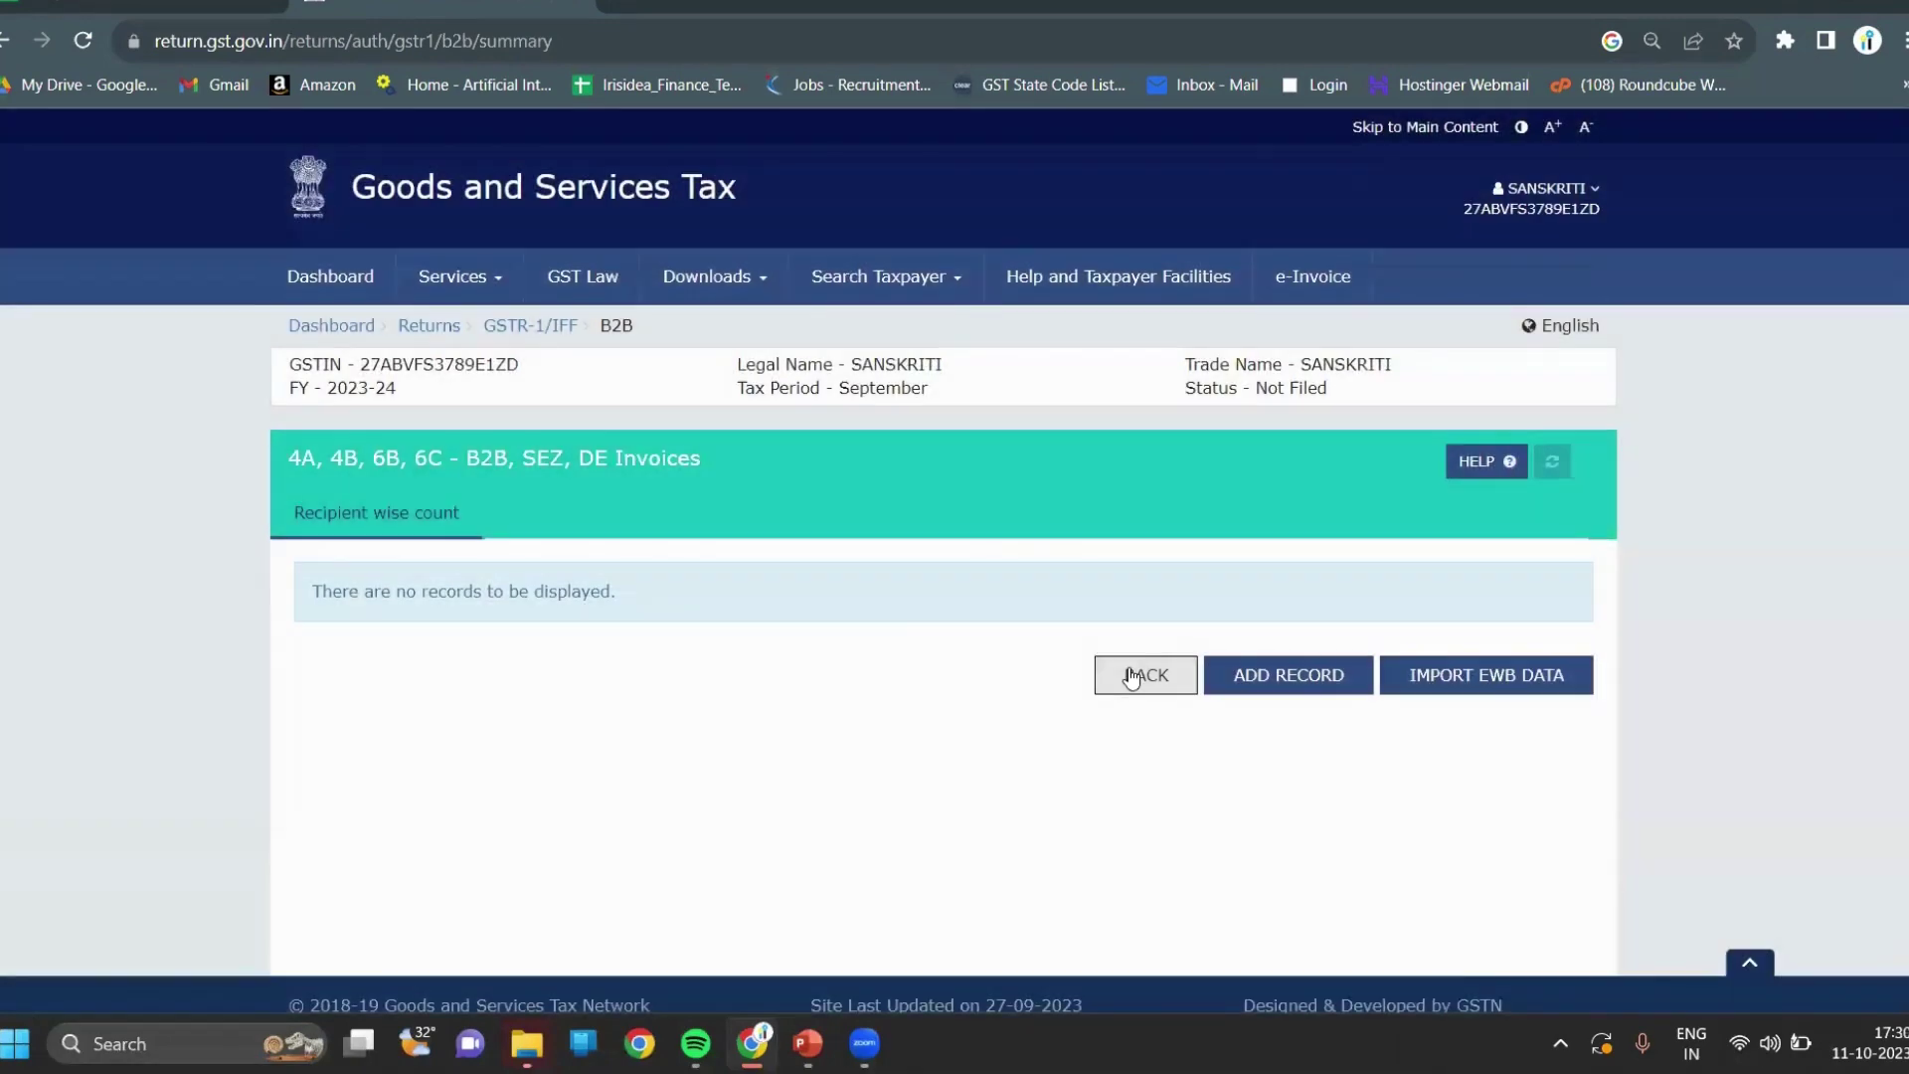
pyautogui.click(1131, 676)
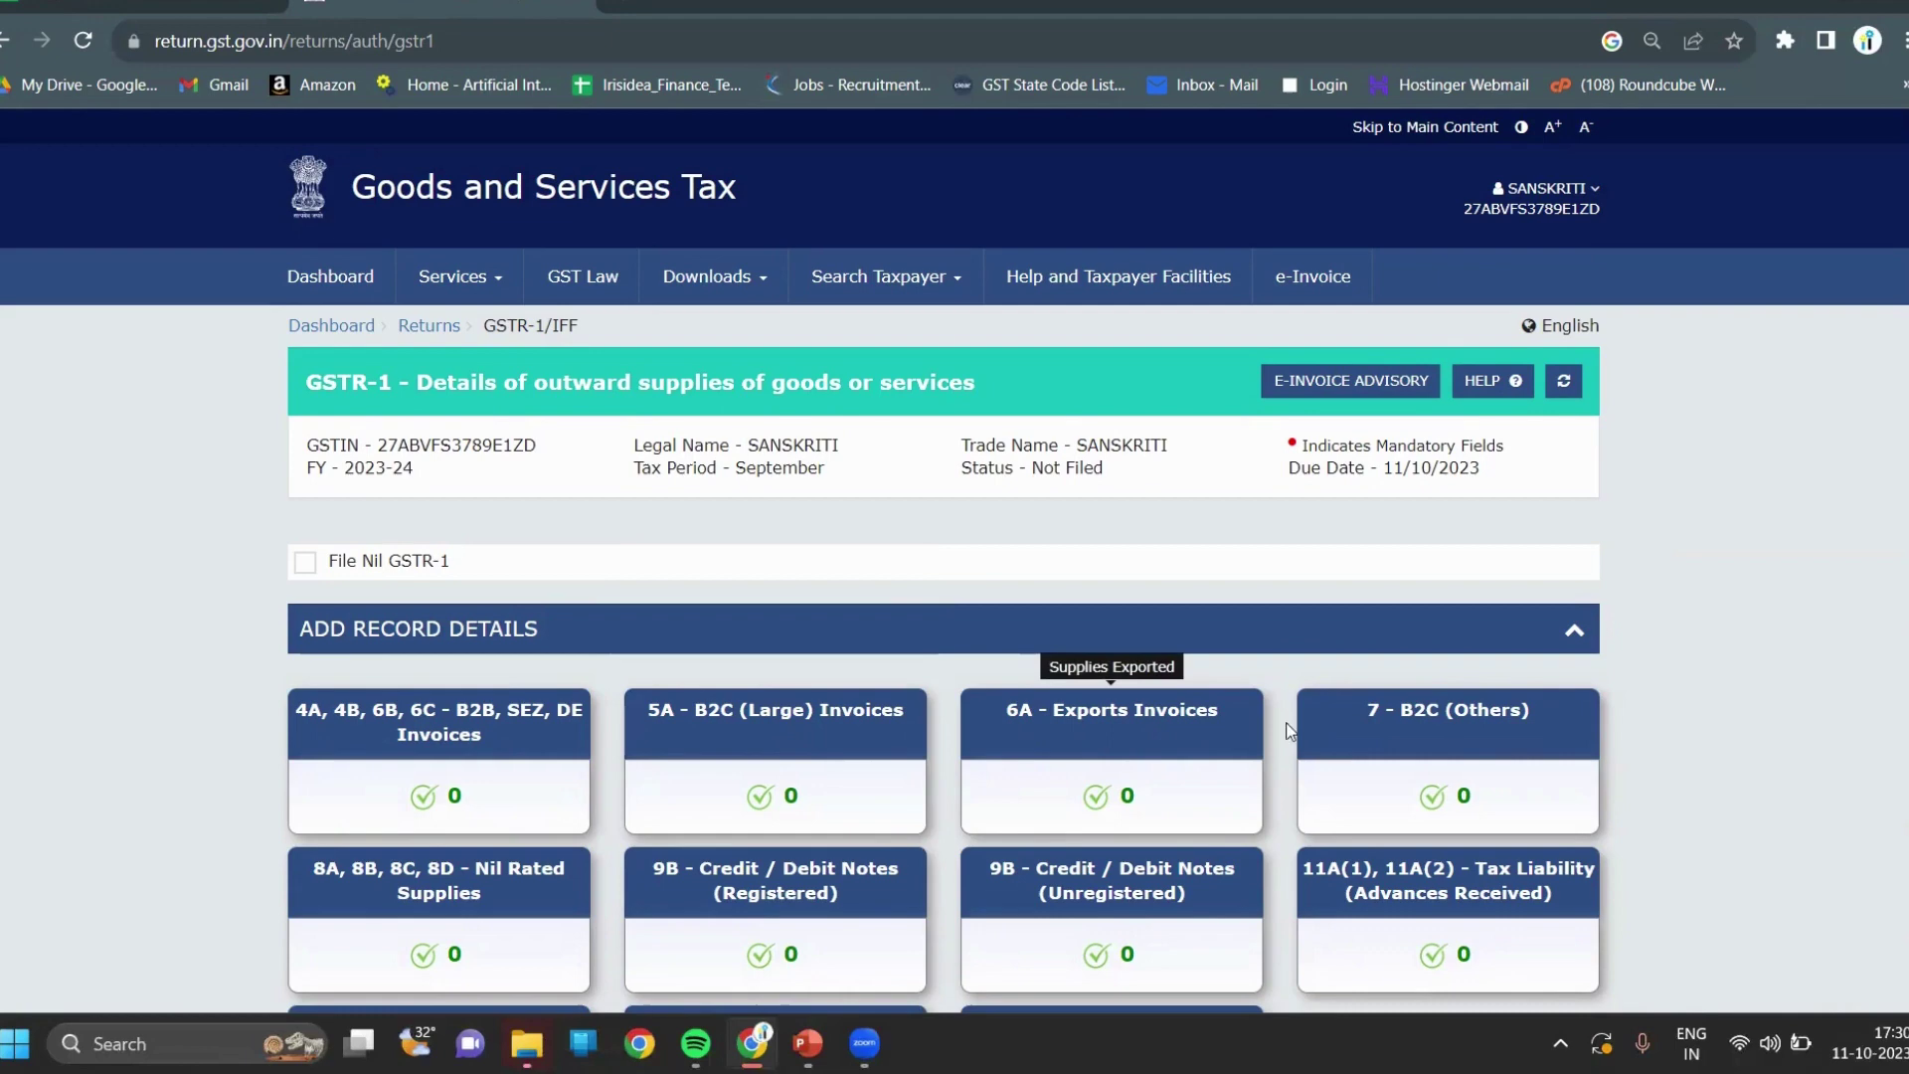
pyautogui.scroll(-3, 1644, 746)
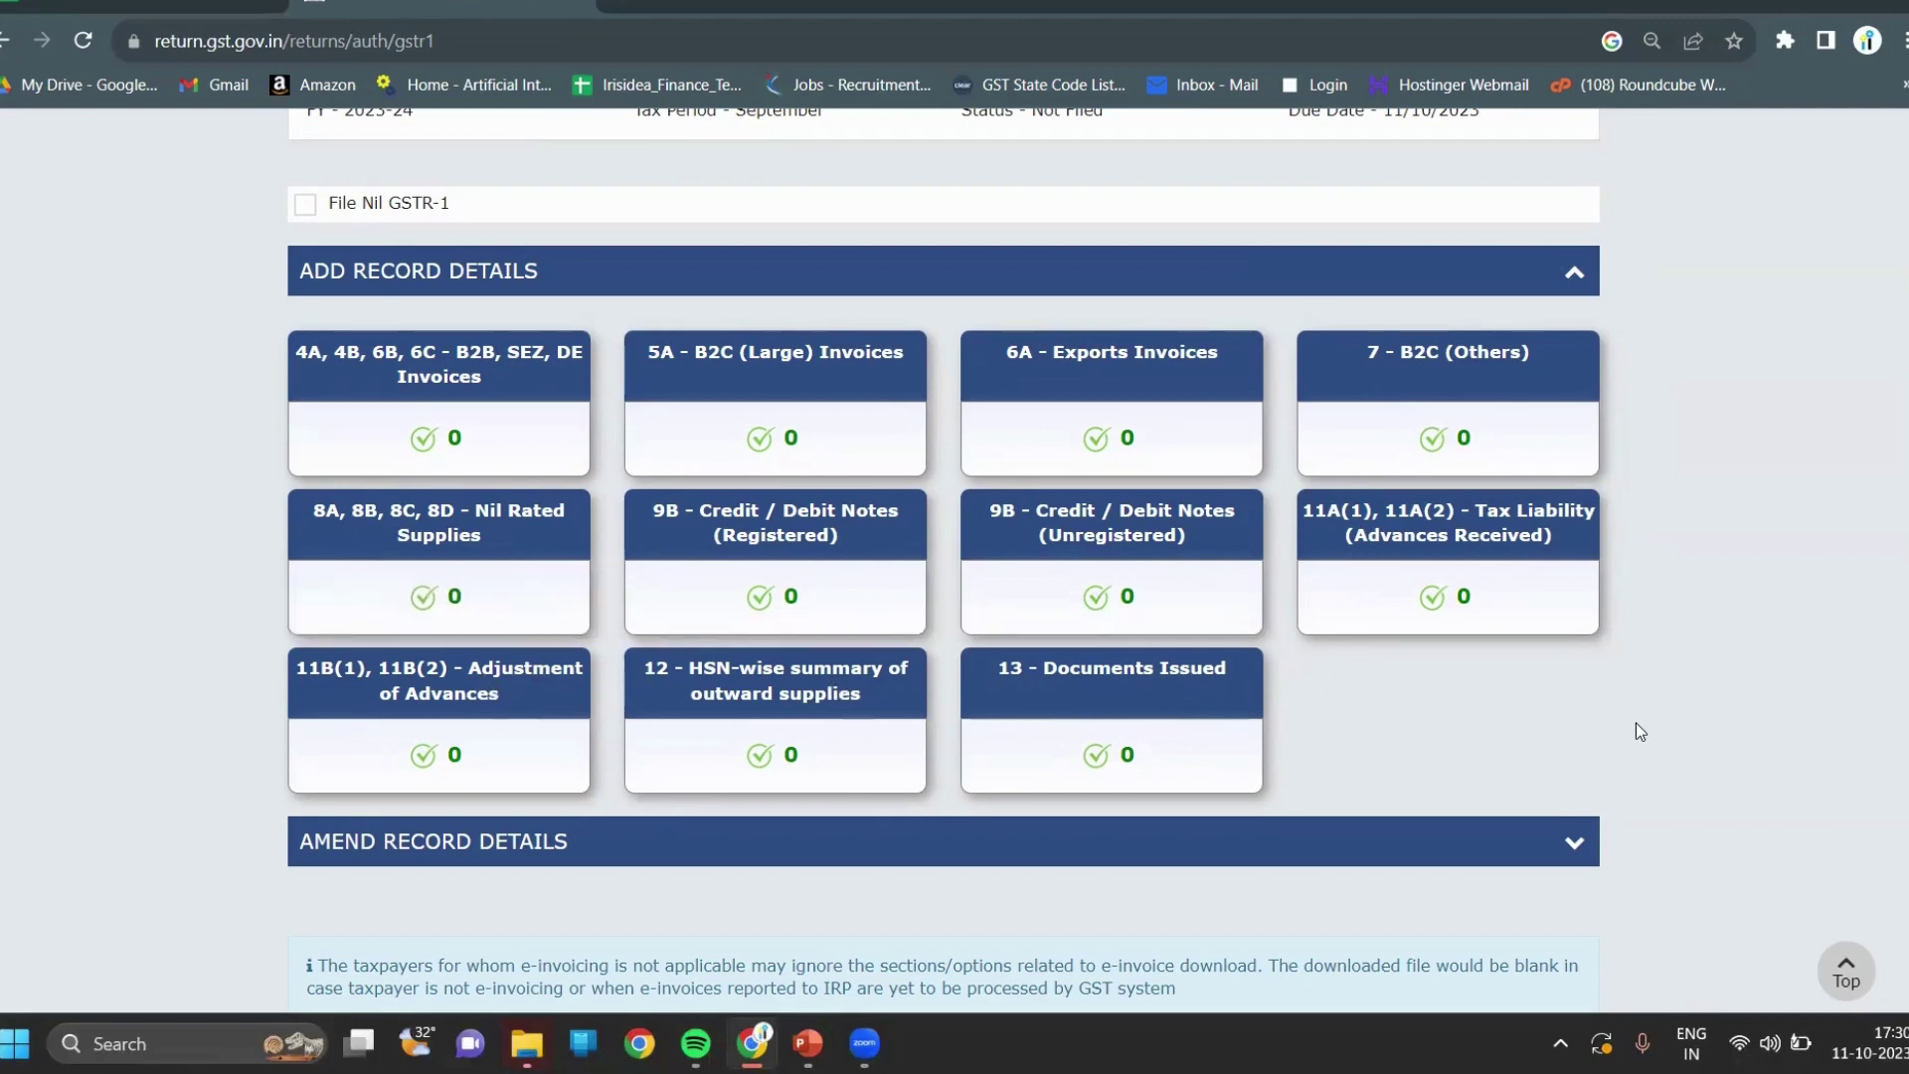
pyautogui.scroll(-3, 1640, 730)
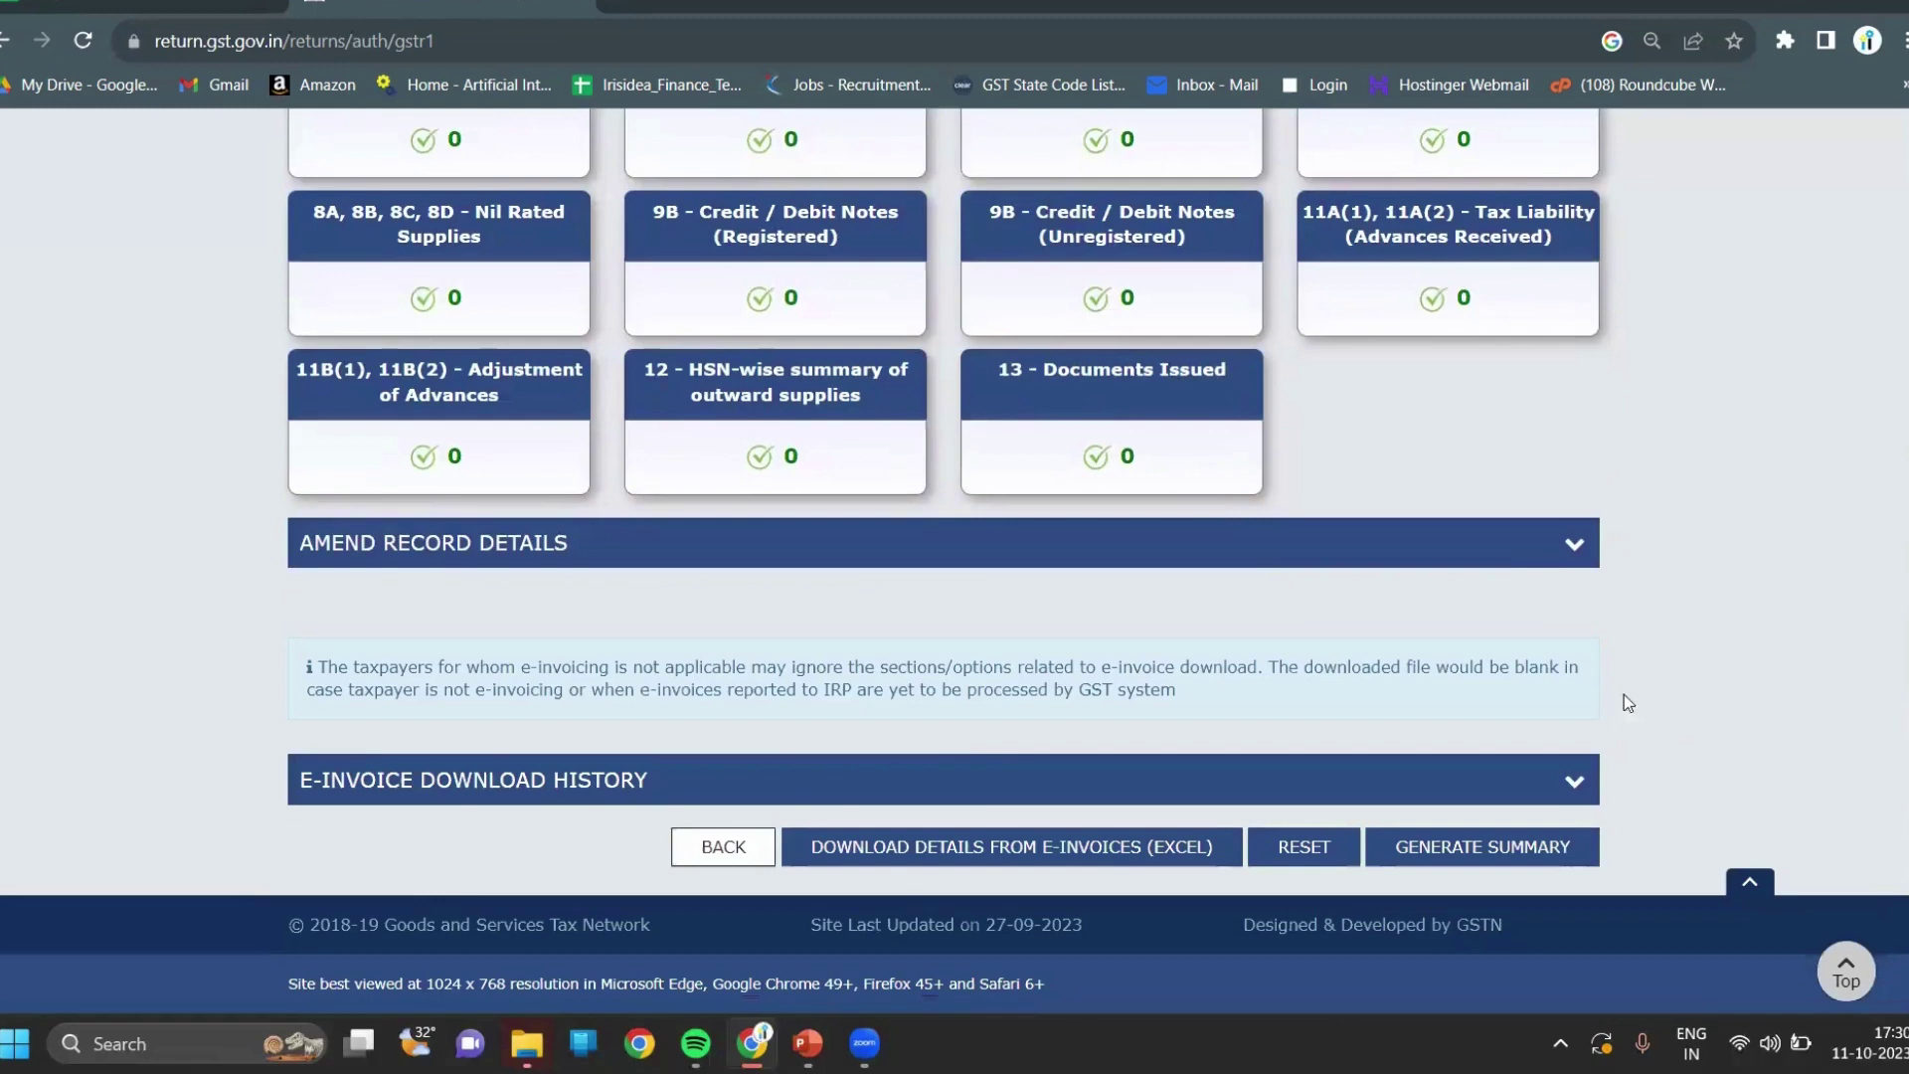
# Expand Amend Record Details to reveal the amended-record tables, then scroll back up.
pyautogui.click(1548, 558)
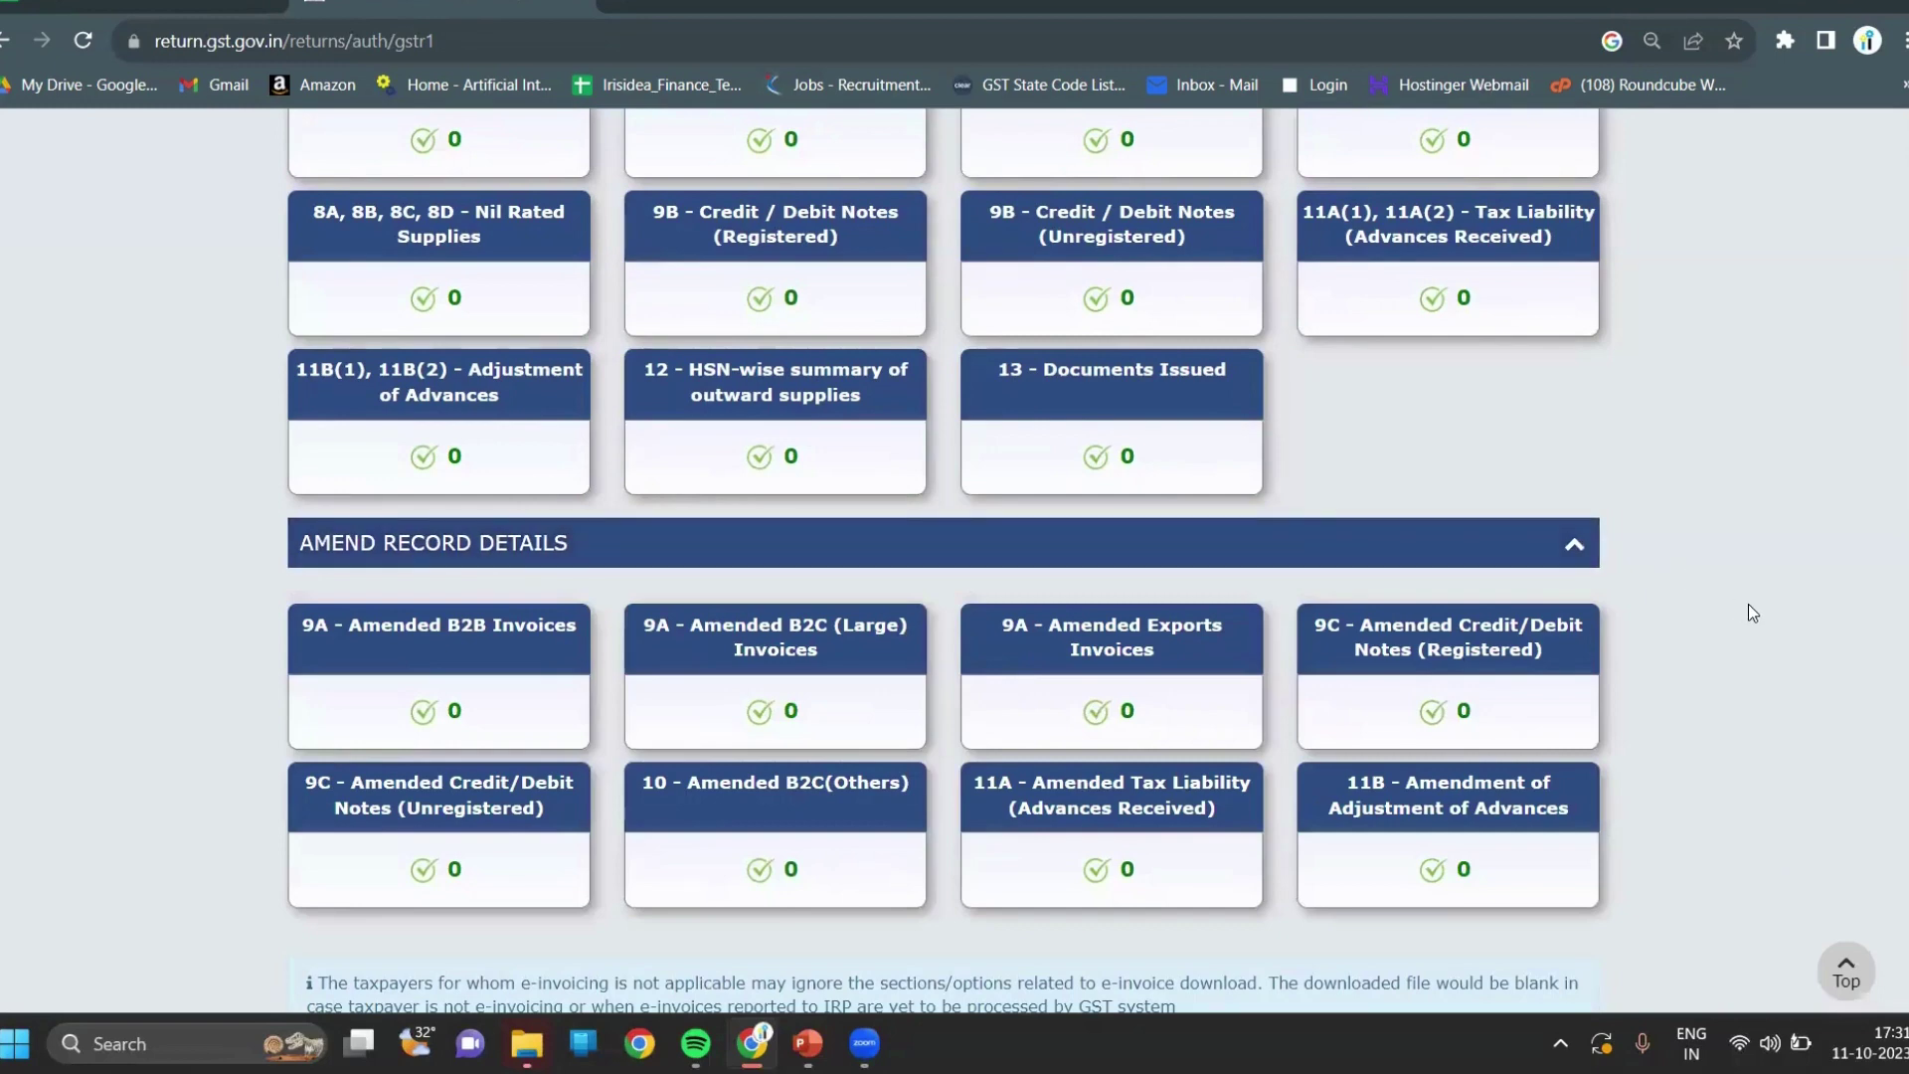
pyautogui.scroll(-2, 1753, 613)
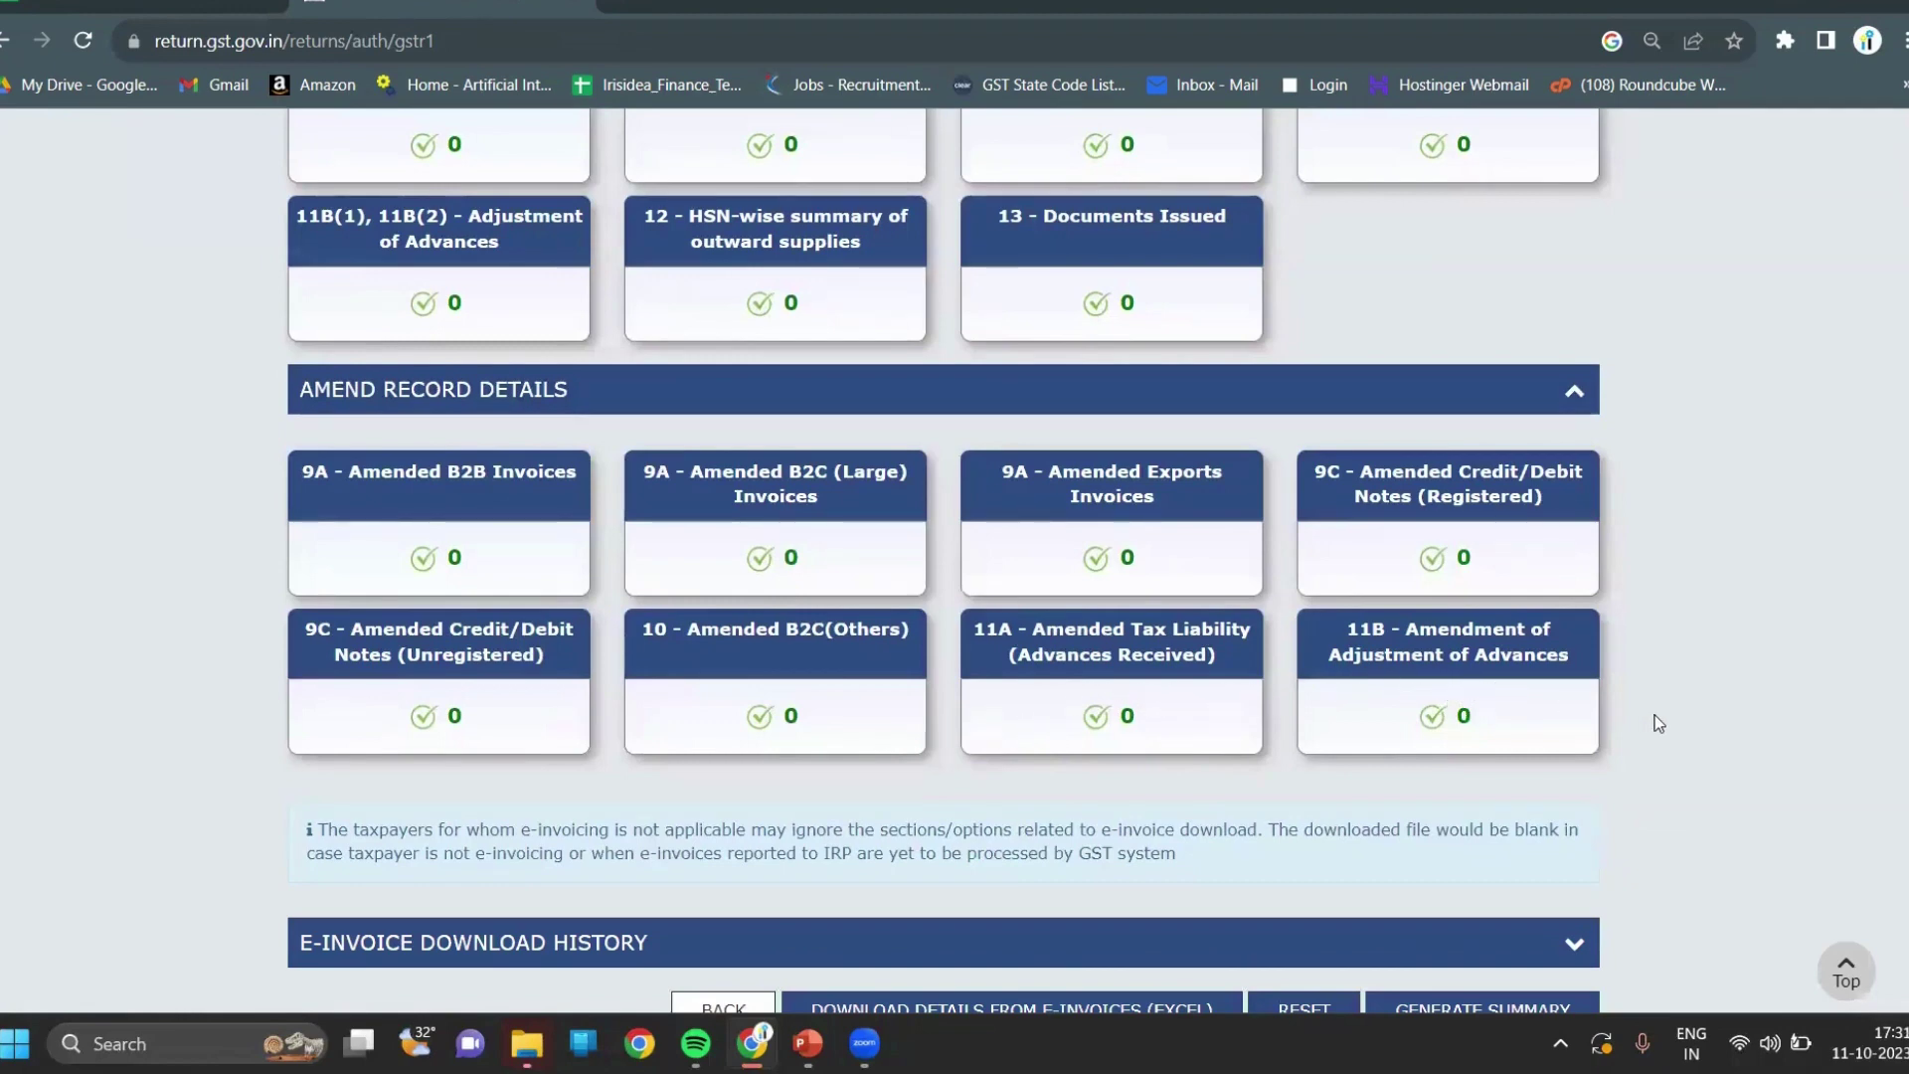
pyautogui.scroll(5, 1656, 716)
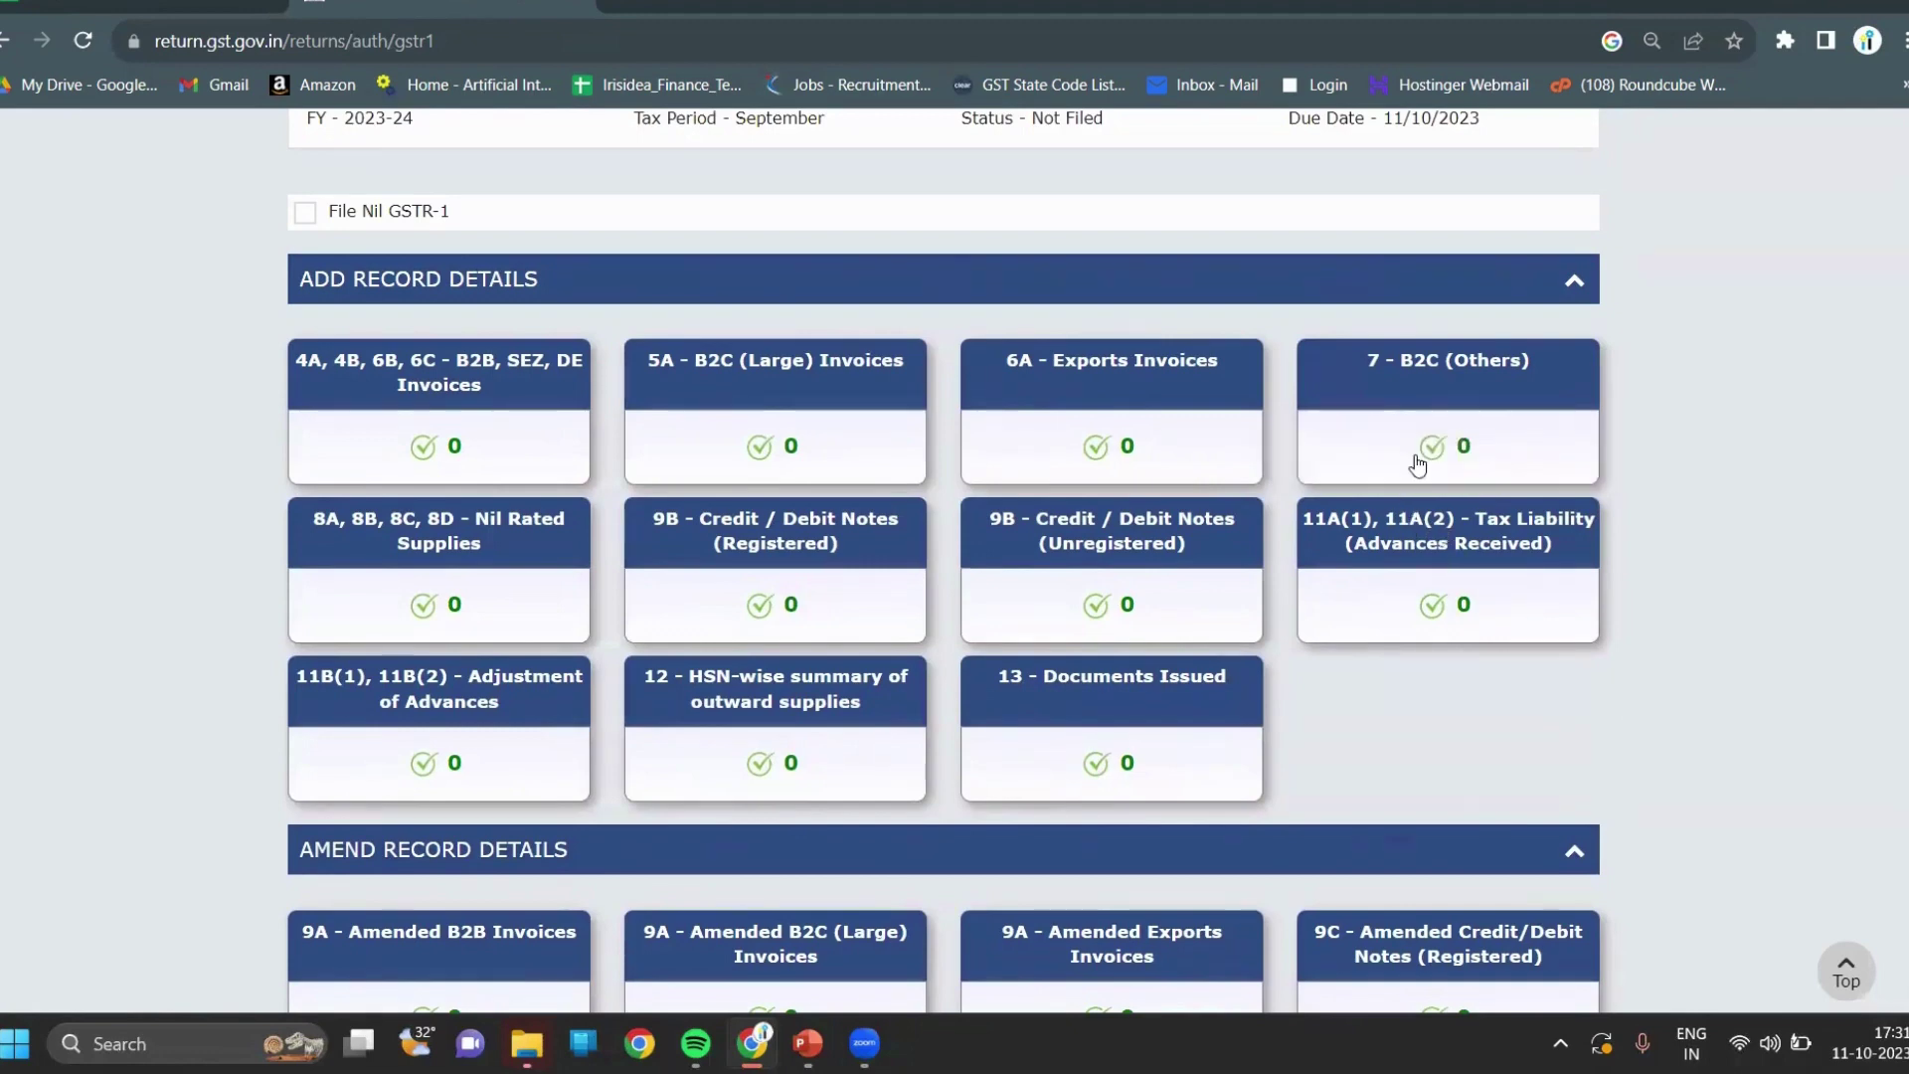
# Add a new 7 - B2C (Others) record with place of supply 27-Maharashtra.
pyautogui.click(1428, 411)
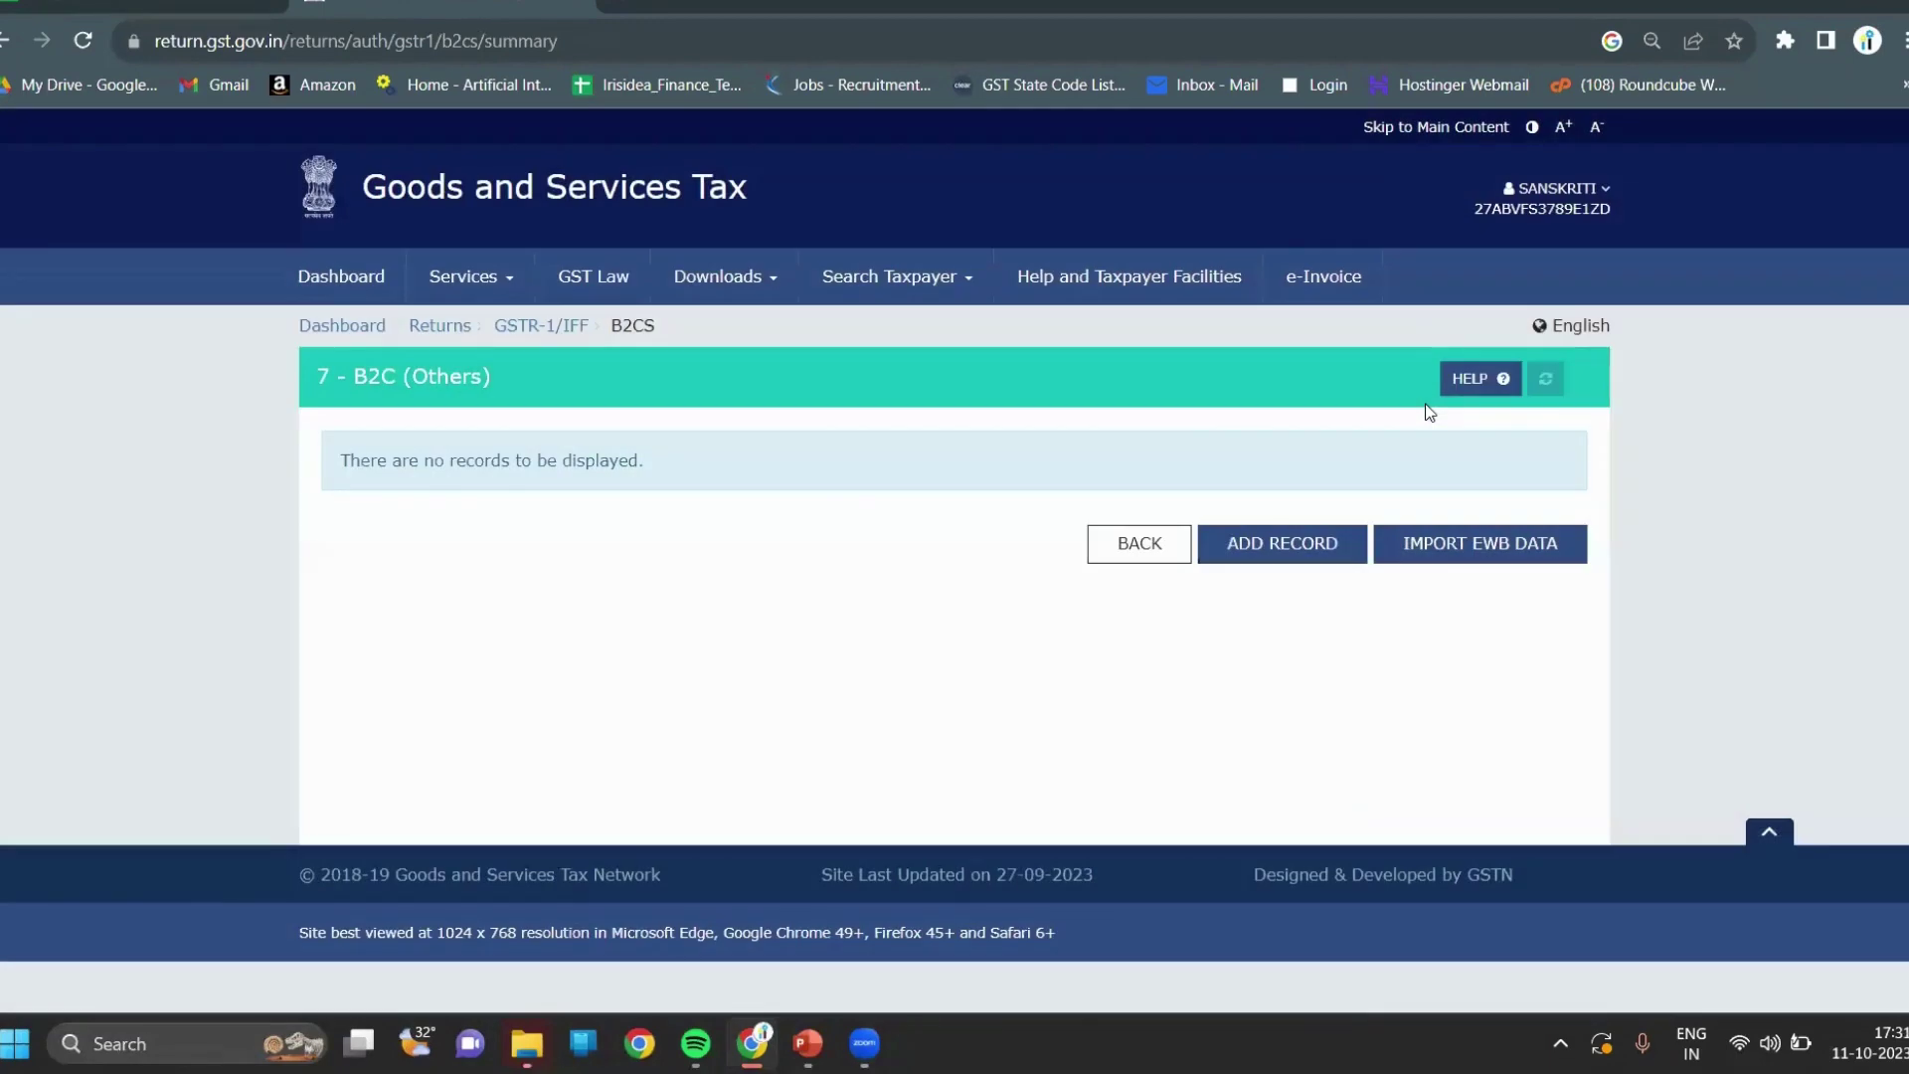
pyautogui.click(1258, 566)
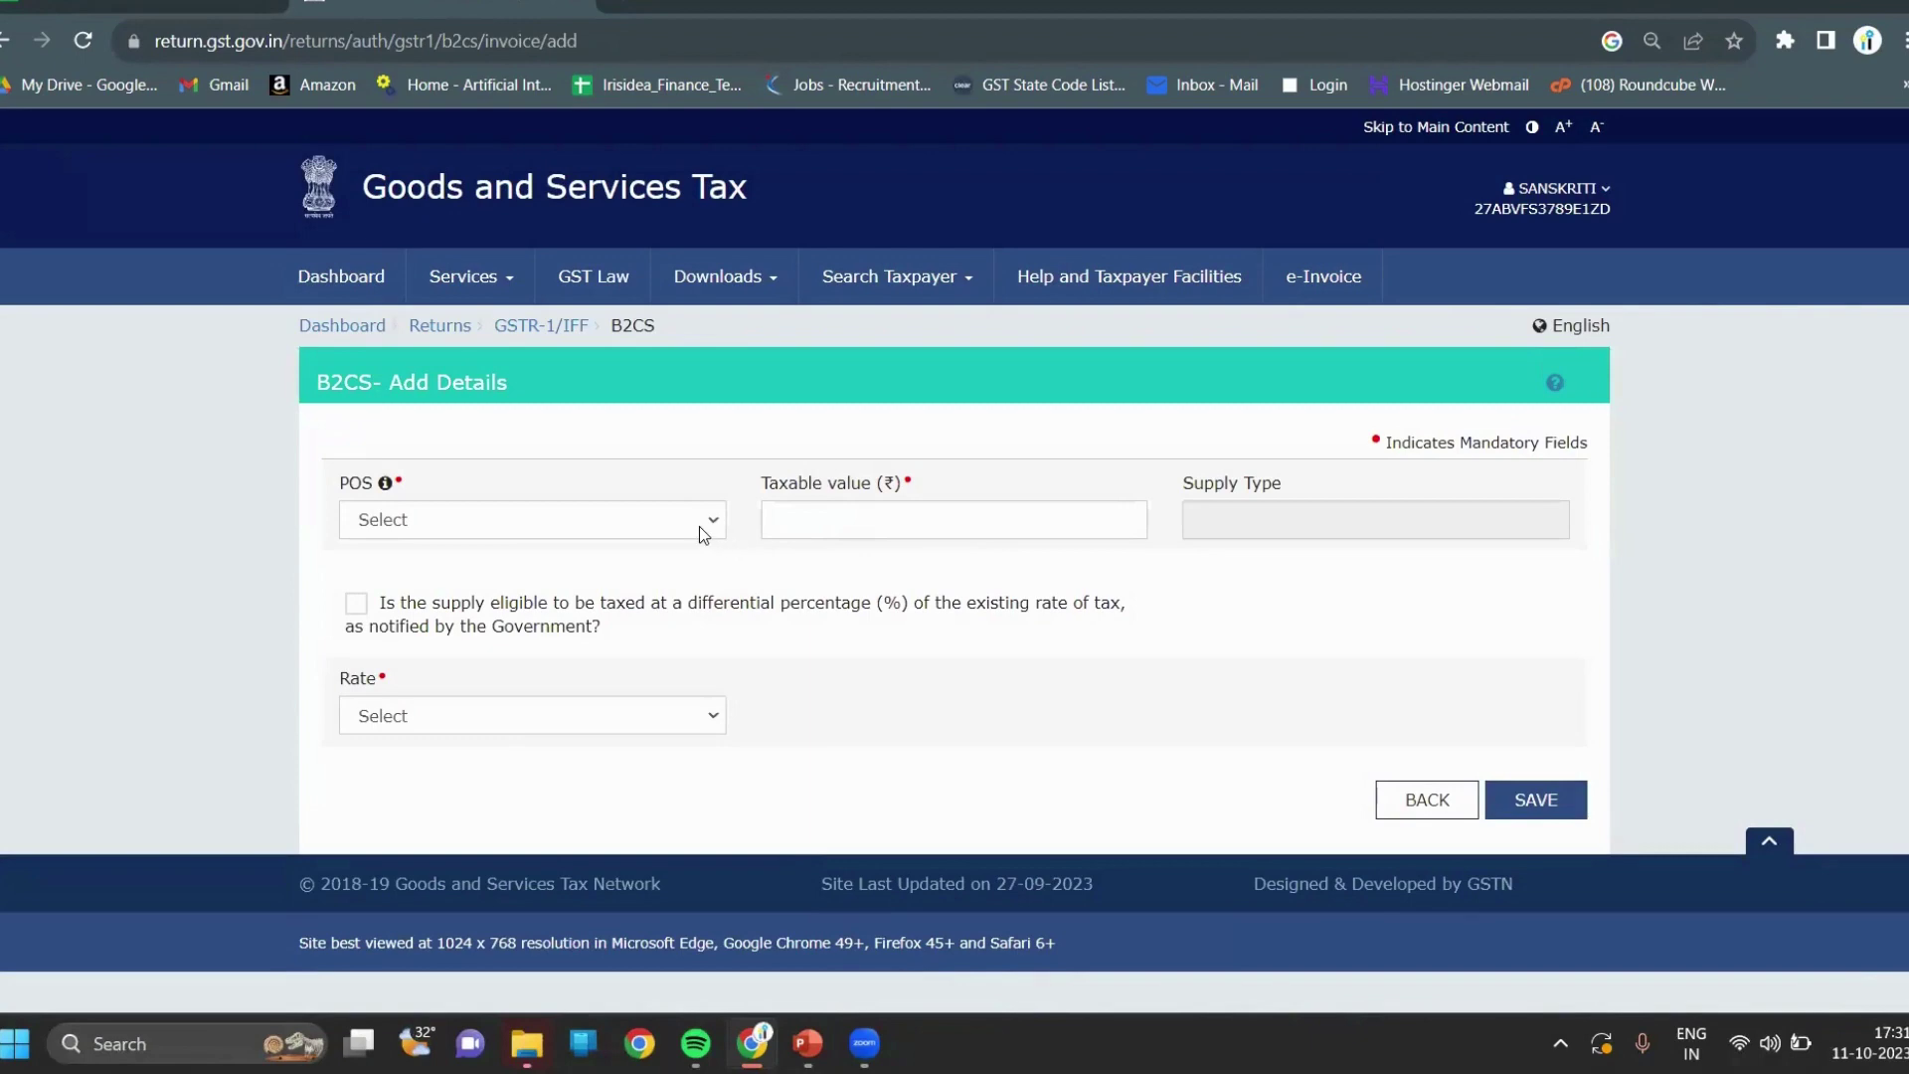
pyautogui.click(700, 527)
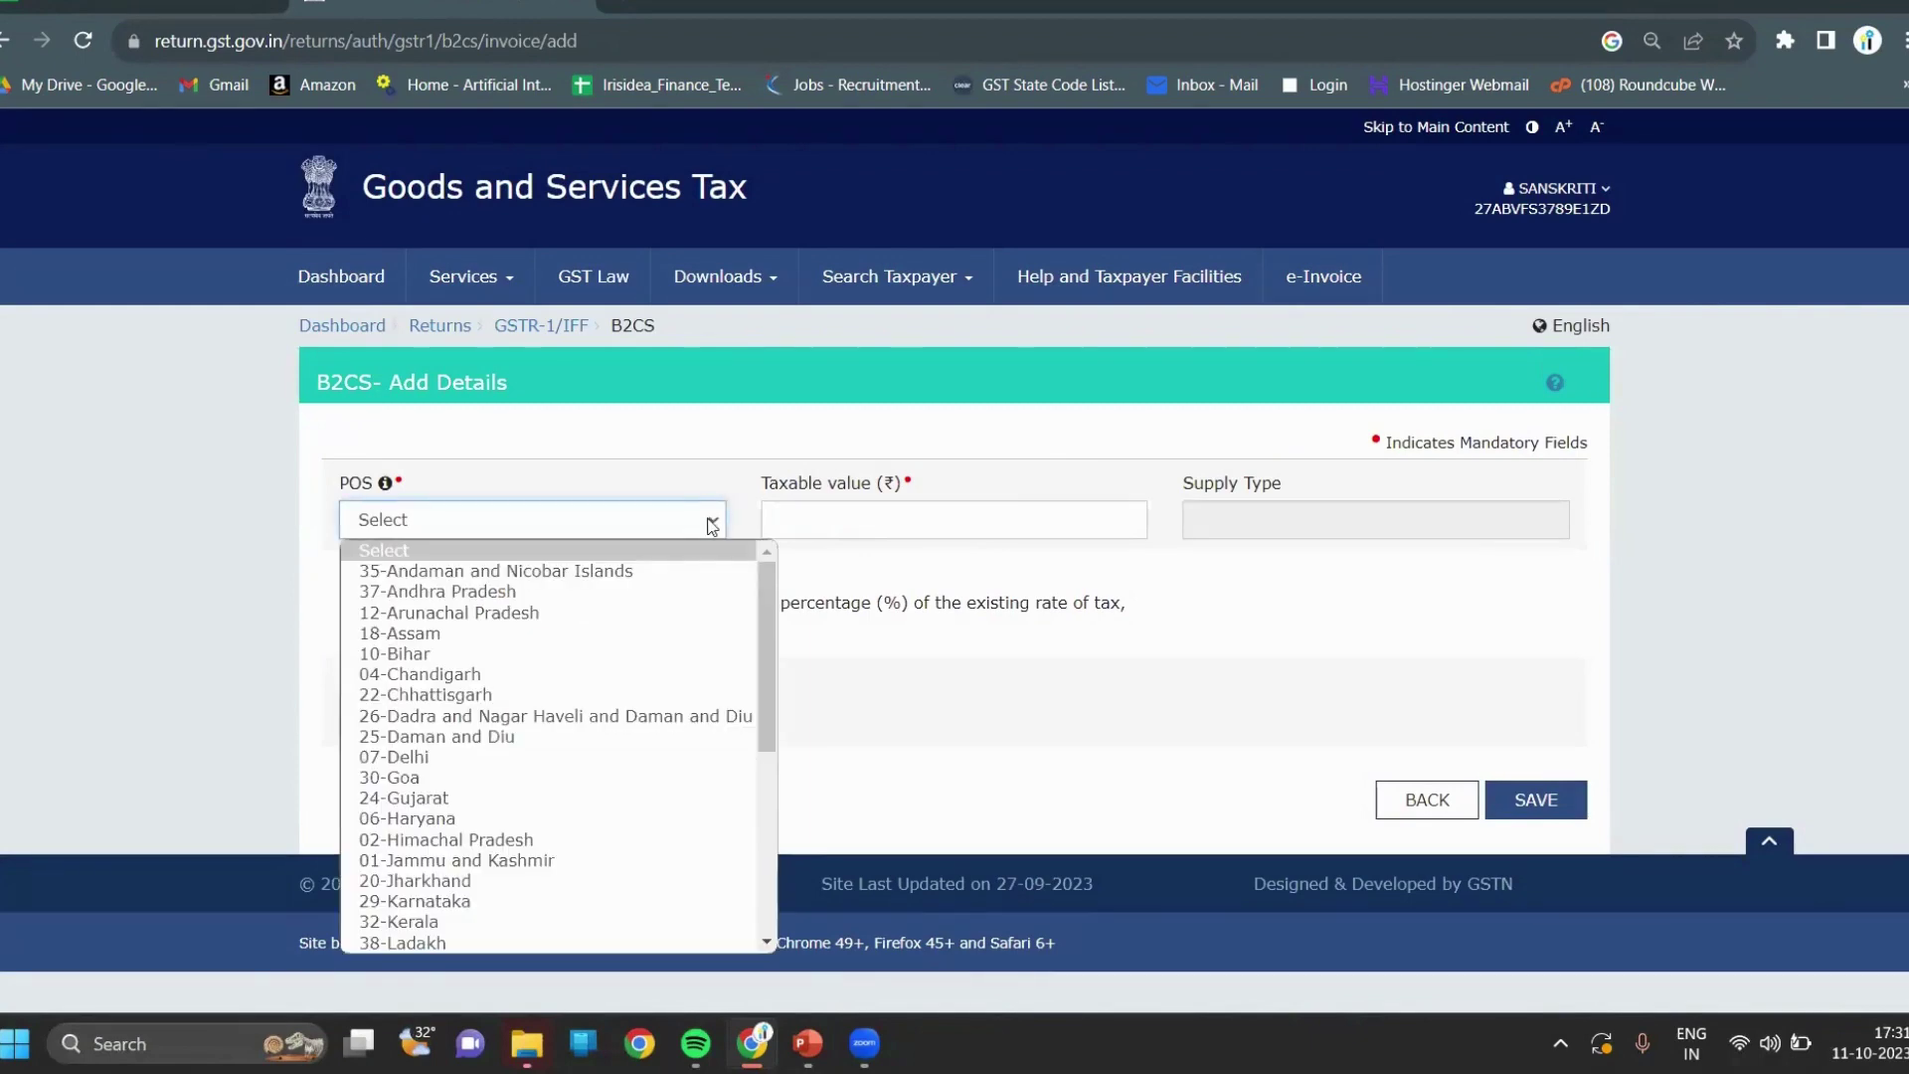
pyautogui.click(714, 523)
pyautogui.click(714, 523)
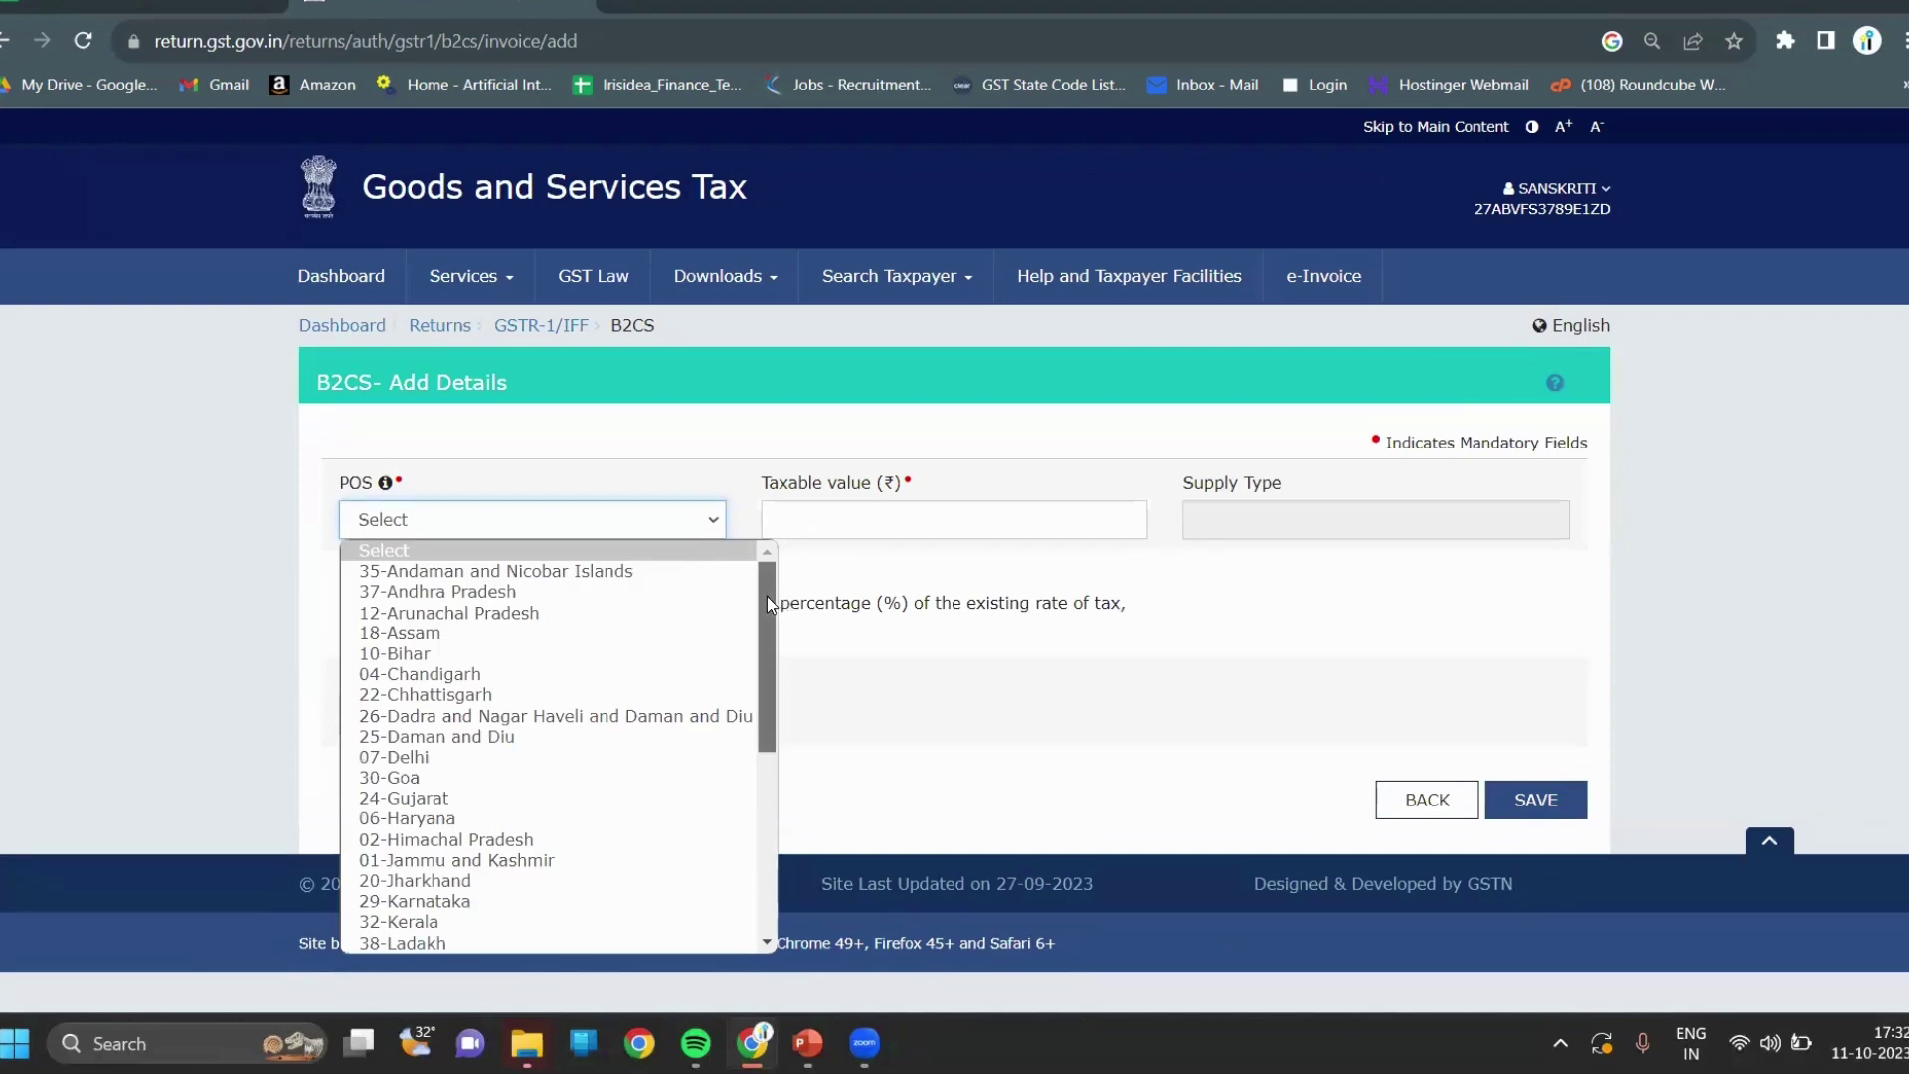
pyautogui.moveTo(767, 595)
pyautogui.mouseDown()
pyautogui.moveTo(766, 786)
pyautogui.moveTo(767, 597)
pyautogui.mouseUp()
pyautogui.press('Down')
pyautogui.press('Down')
pyautogui.press('Down')
pyautogui.press('Down')
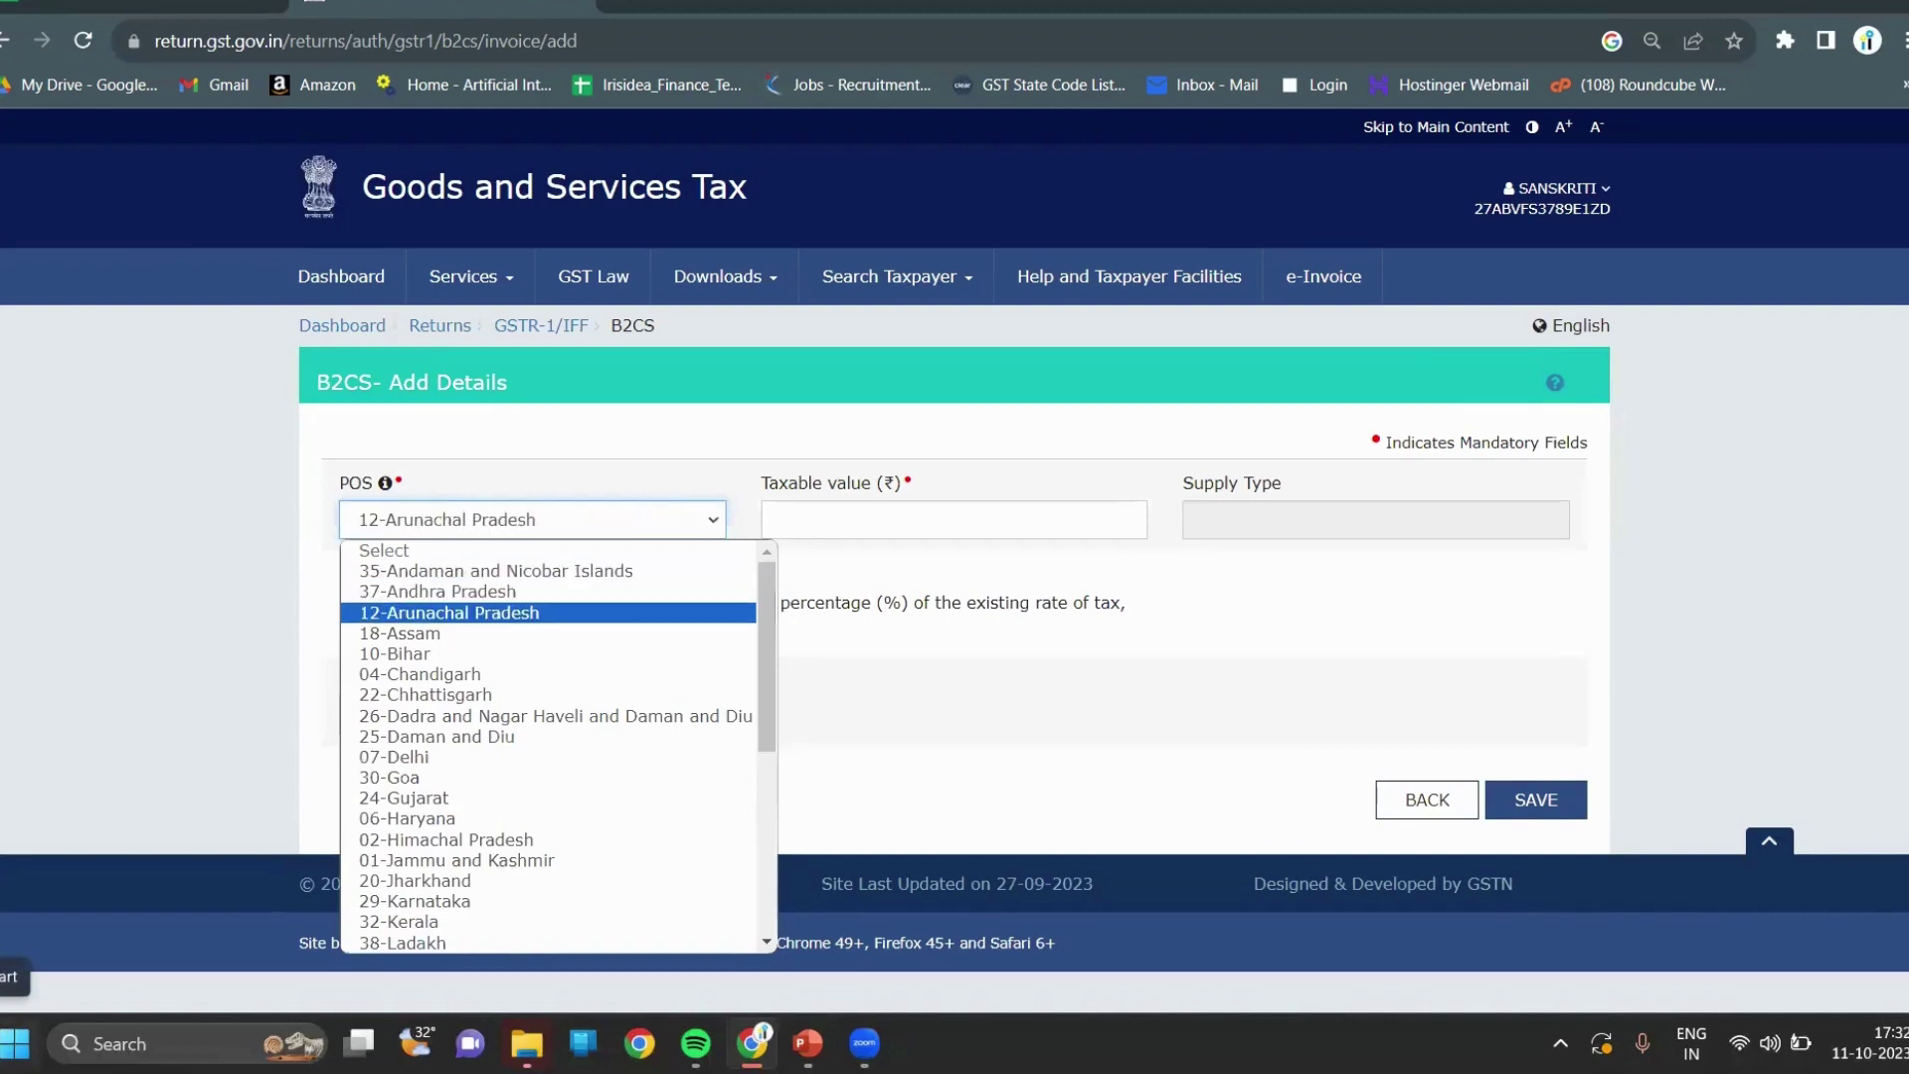
pyautogui.press('Down')
pyautogui.press('Down')
pyautogui.press('Down')
pyautogui.press('Down')
pyautogui.press('Down')
pyautogui.press('Down')
pyautogui.press('Down')
pyautogui.press('Down')
pyautogui.press('Down')
pyautogui.press('Down')
pyautogui.press('Down')
pyautogui.press('Down')
pyautogui.press('Down')
pyautogui.press('Down')
pyautogui.press('Down')
pyautogui.press('Down')
pyautogui.press('Down')
pyautogui.press('Down')
pyautogui.press('Up')
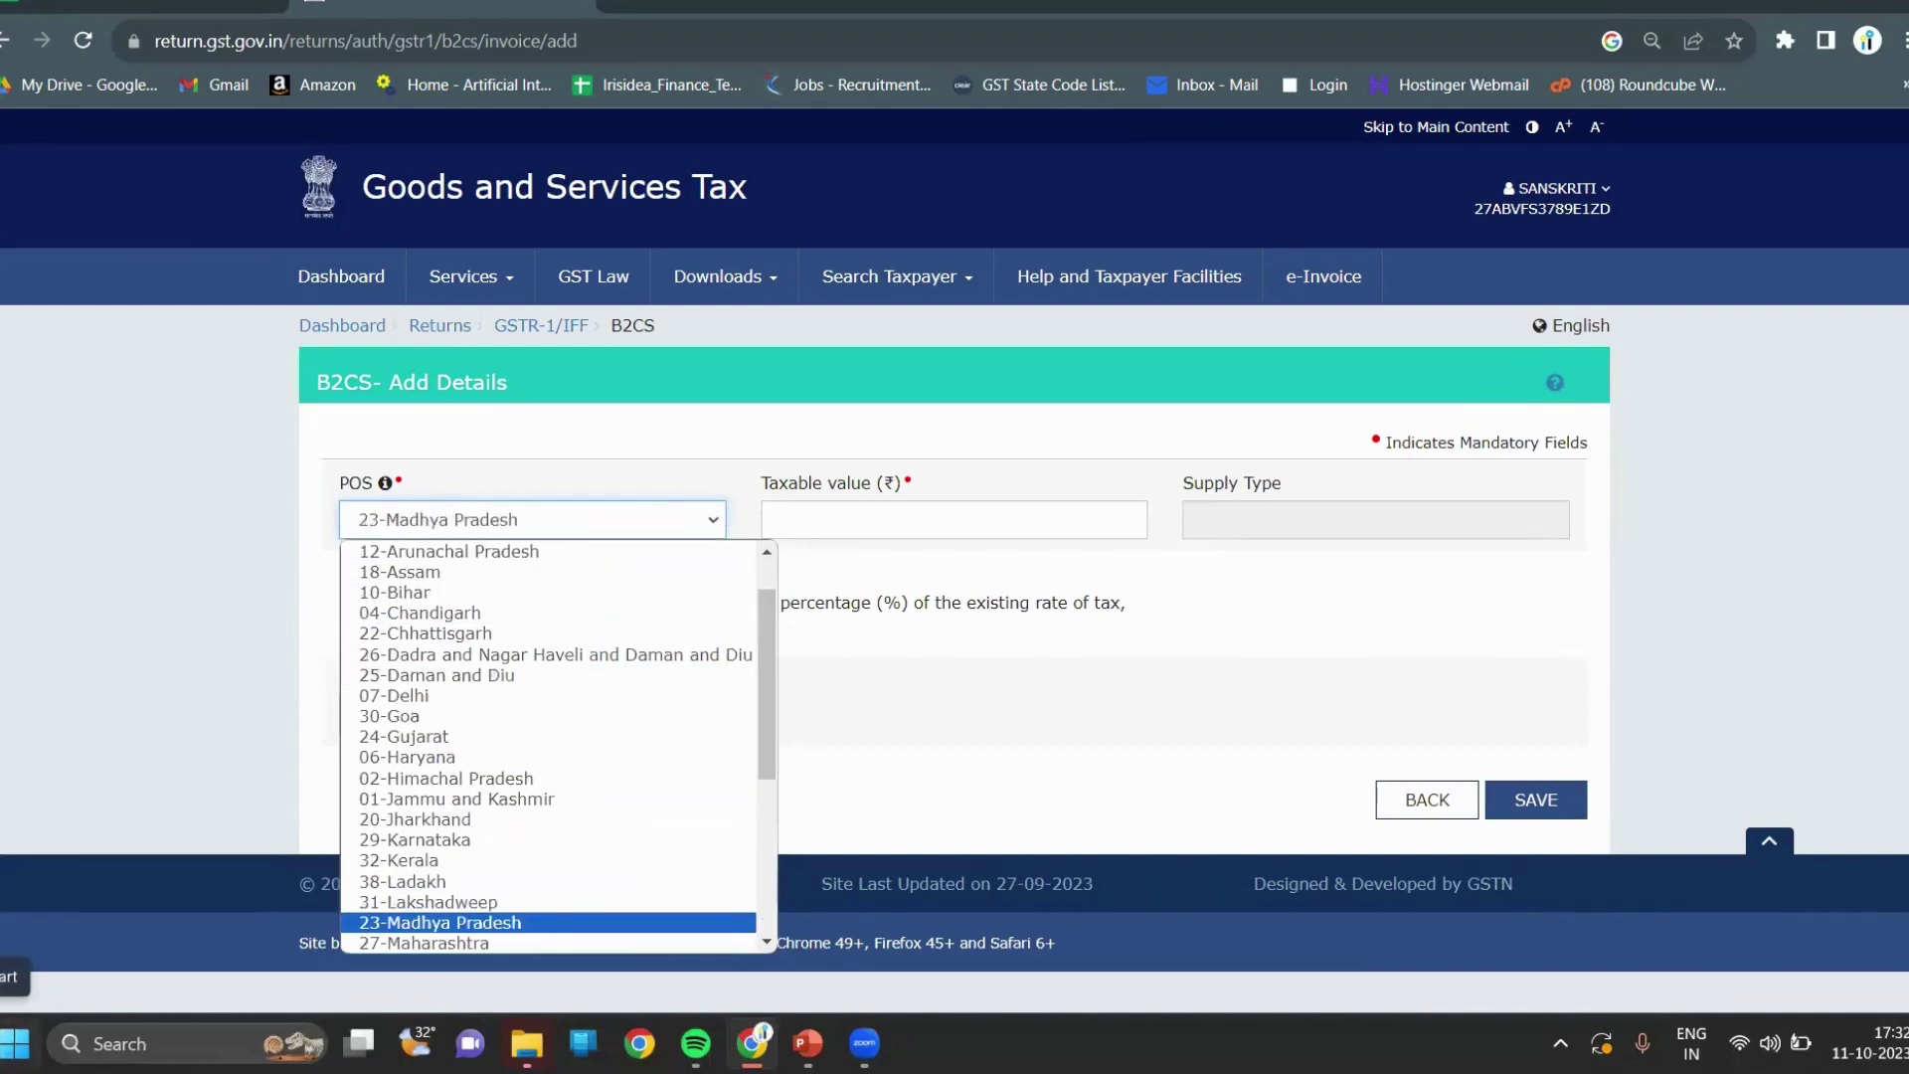
pyautogui.press('Down')
pyautogui.press('Return')
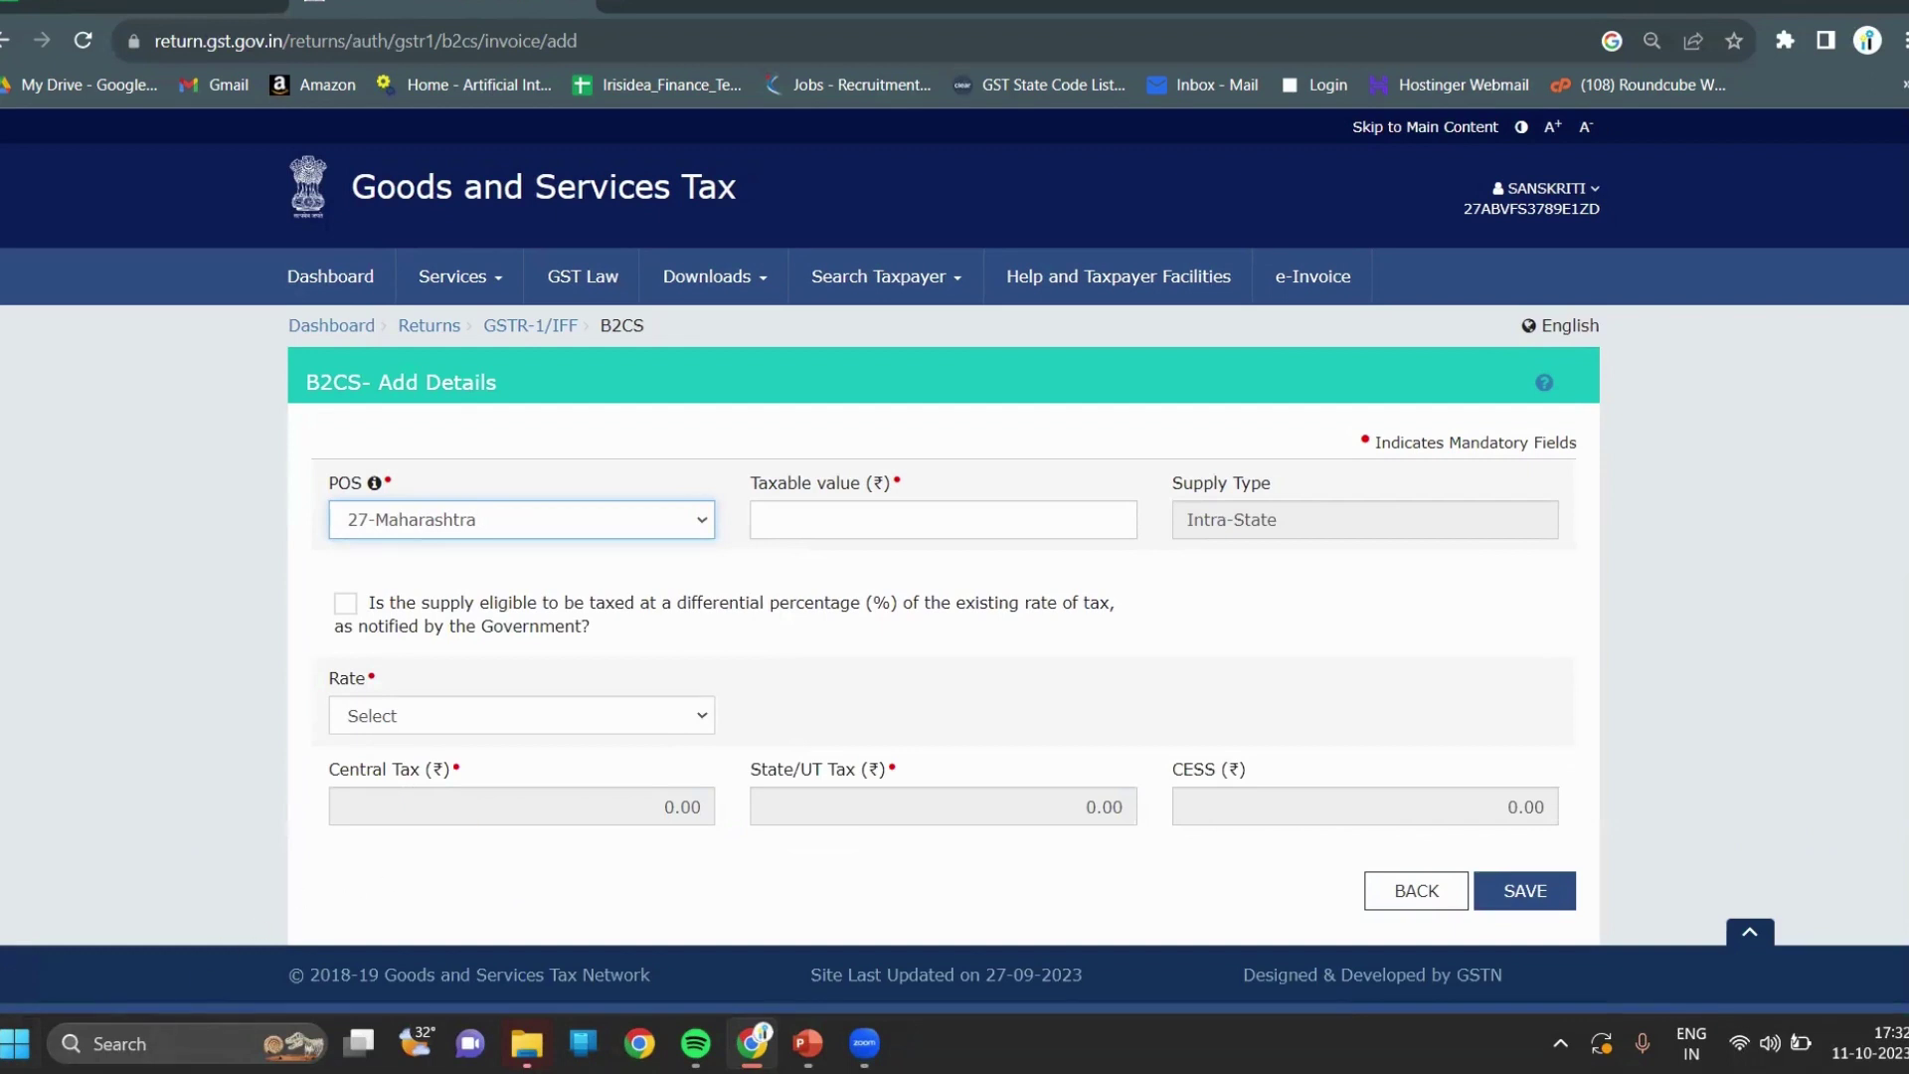
pyautogui.click(899, 510)
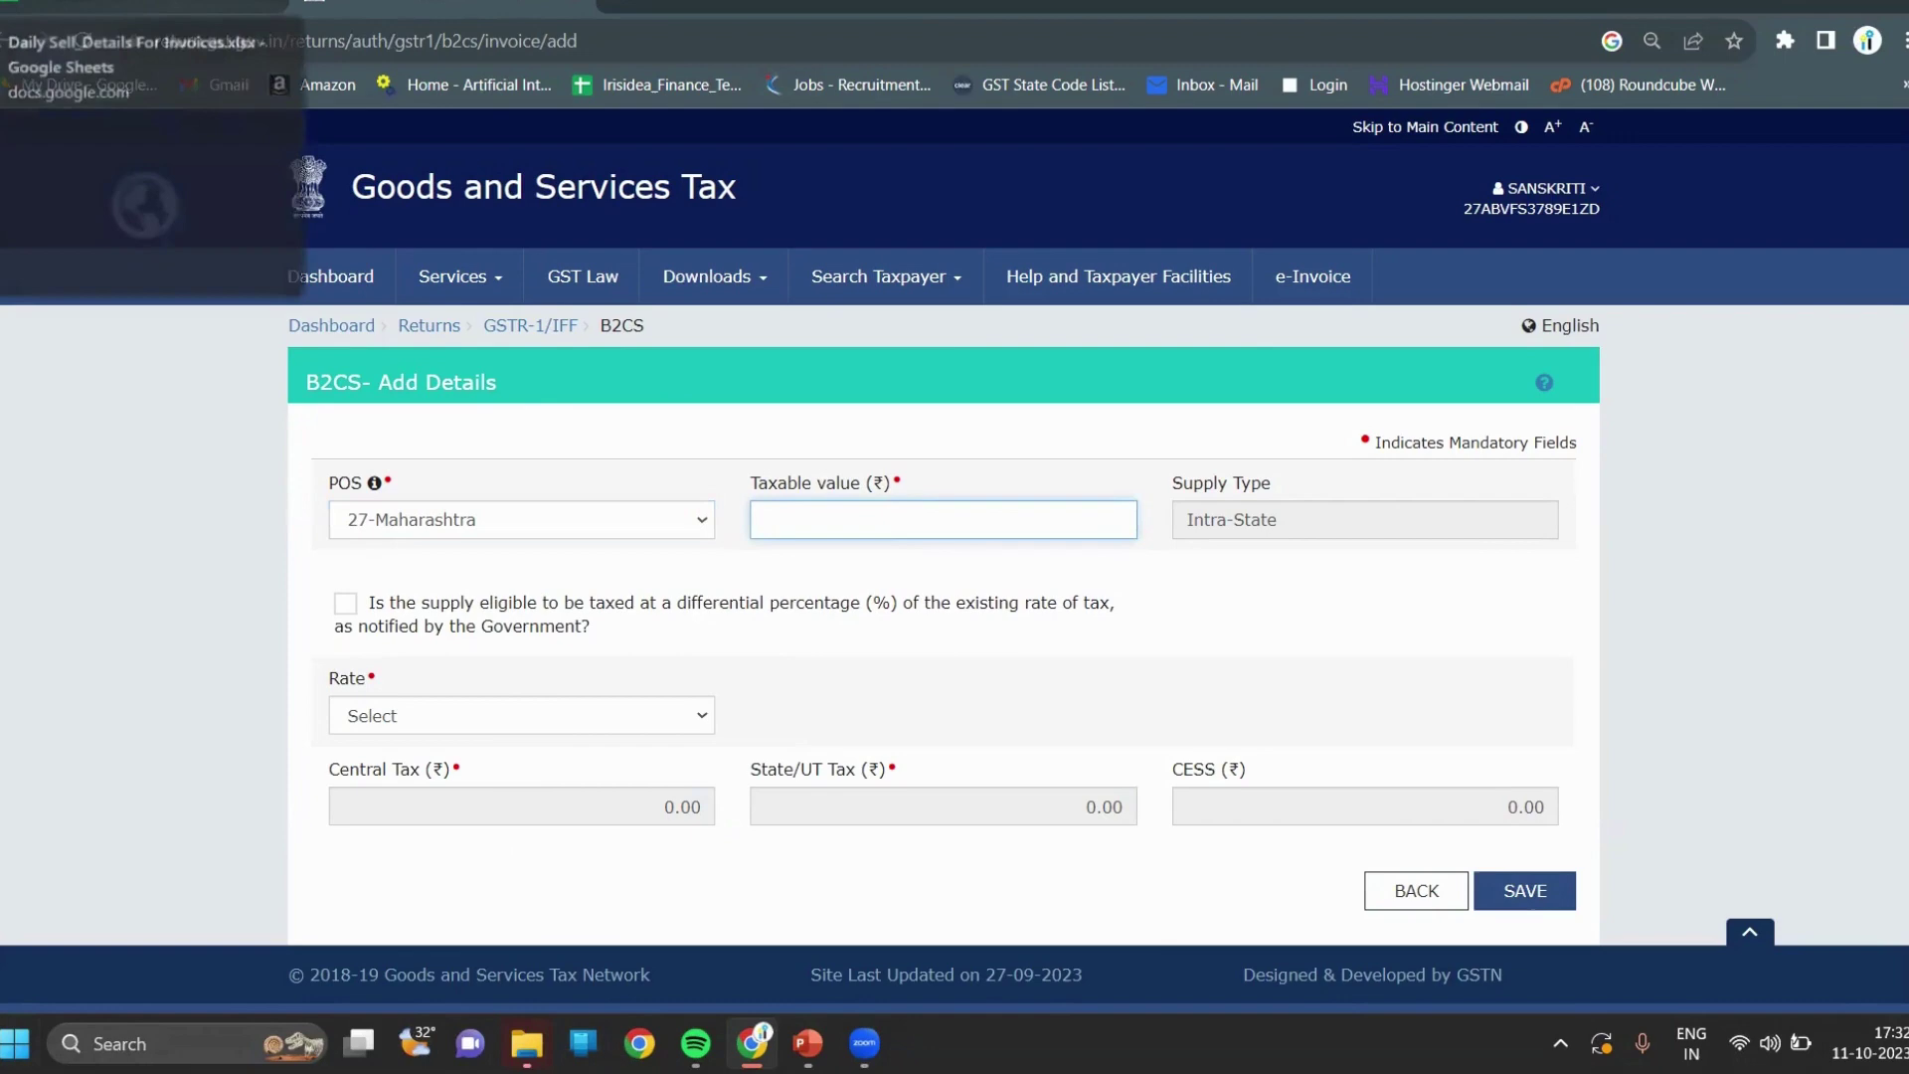
# Add a filter to row 1 of the Daily Sell_Details For Invoices September sheet.
pyautogui.click(149, 6)
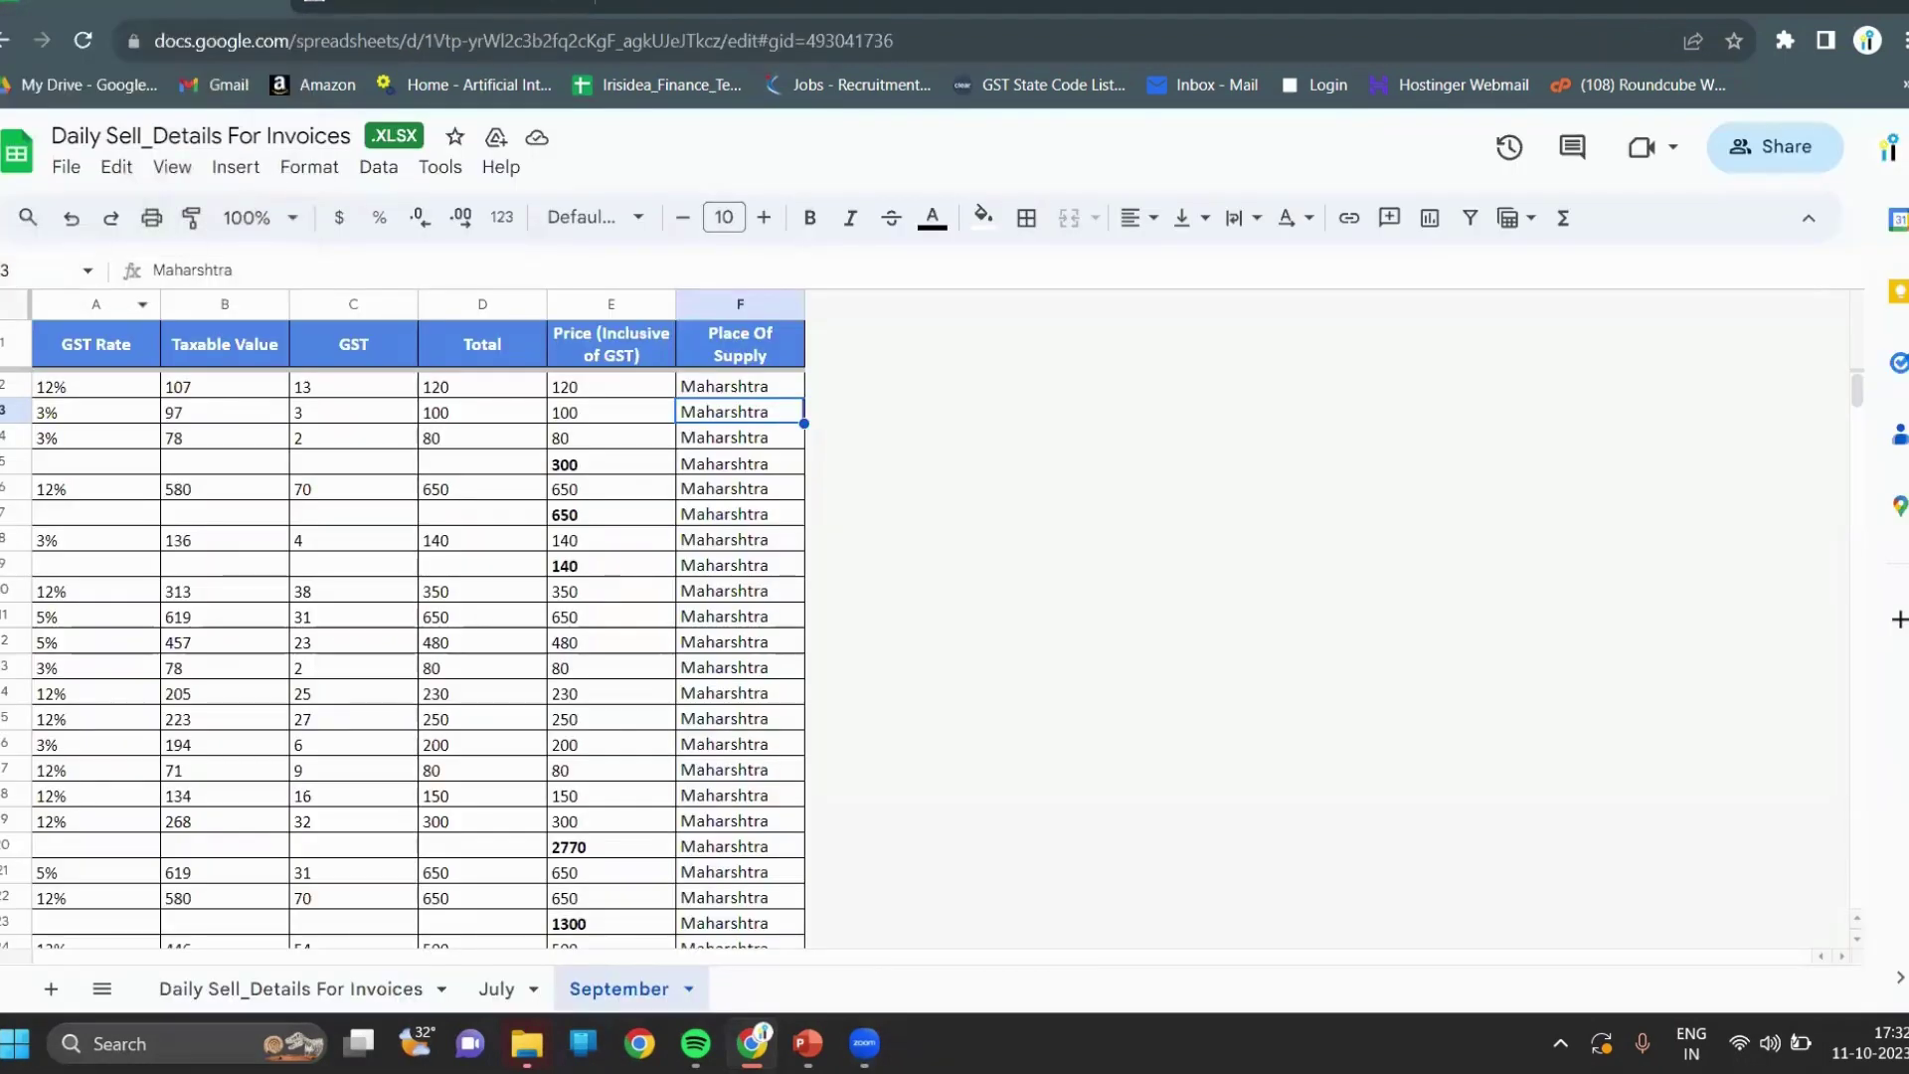
pyautogui.click(4, 343)
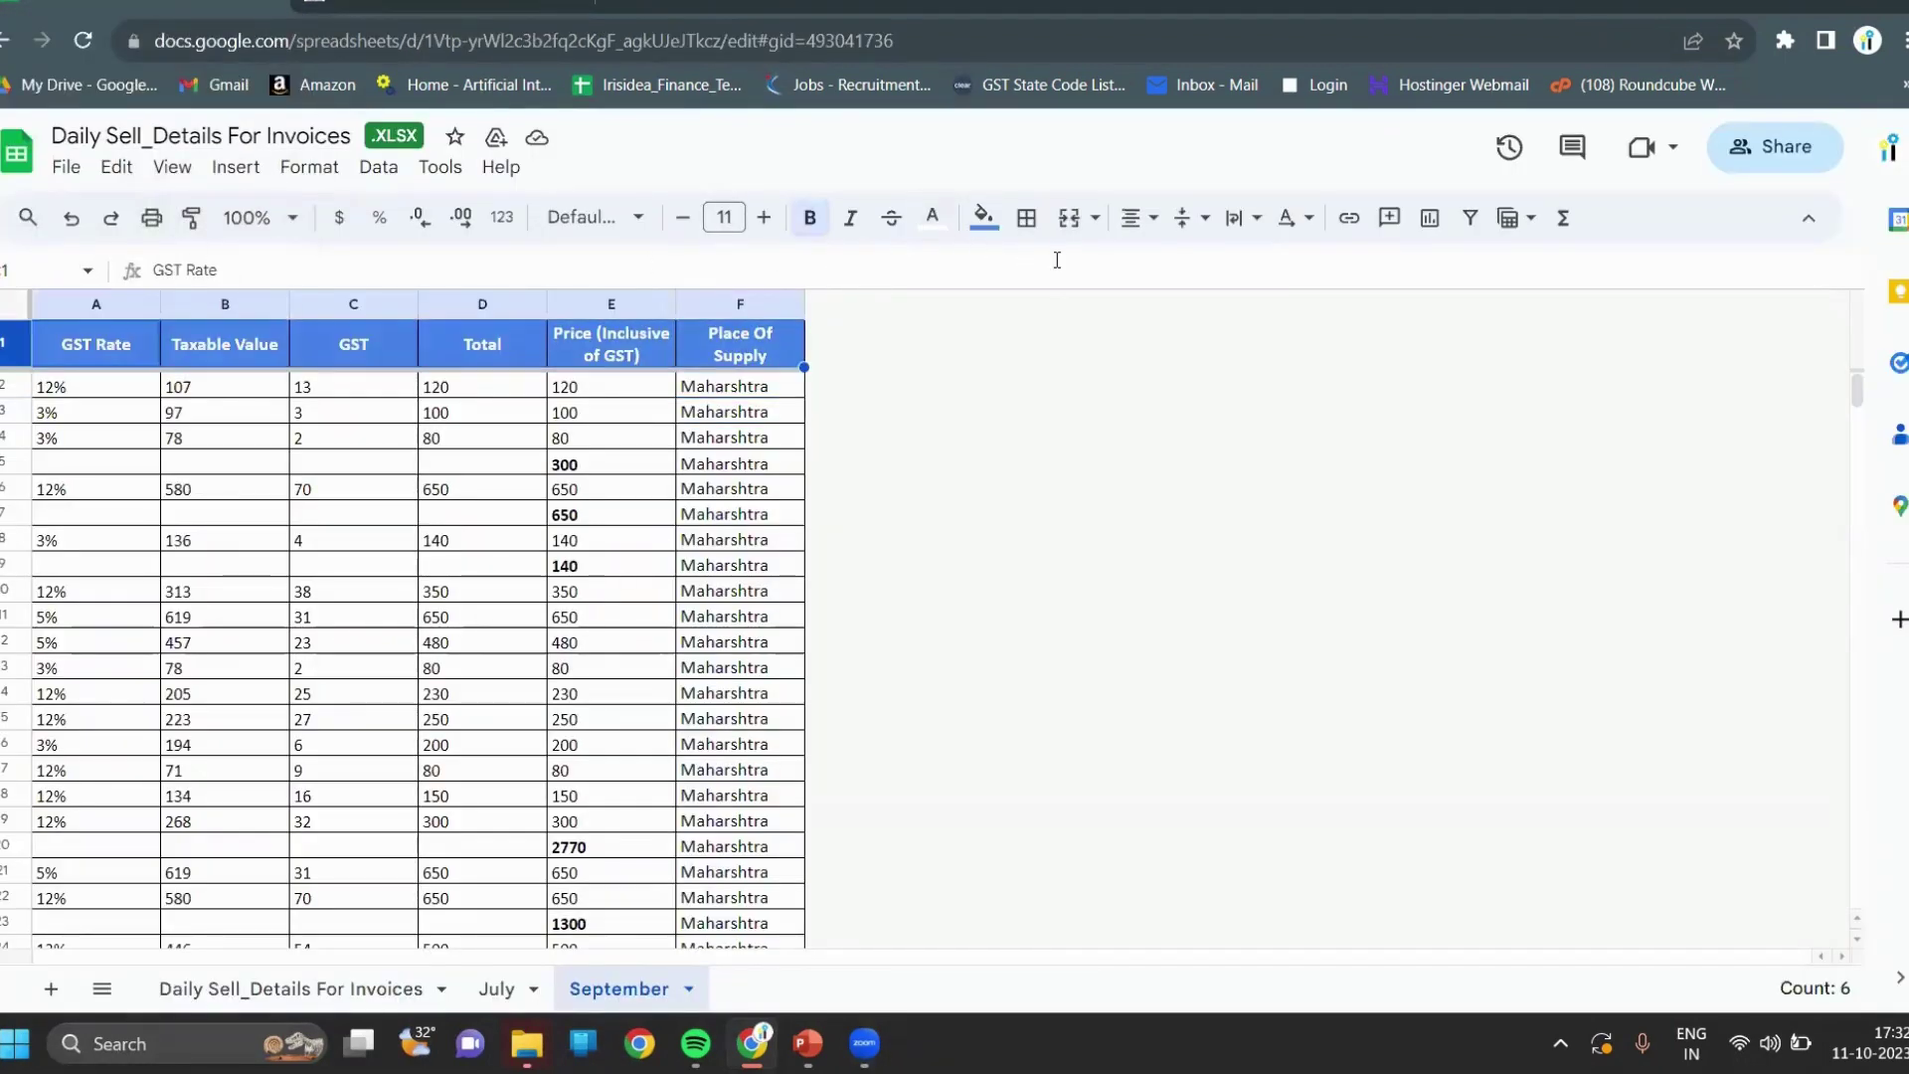
pyautogui.click(1472, 227)
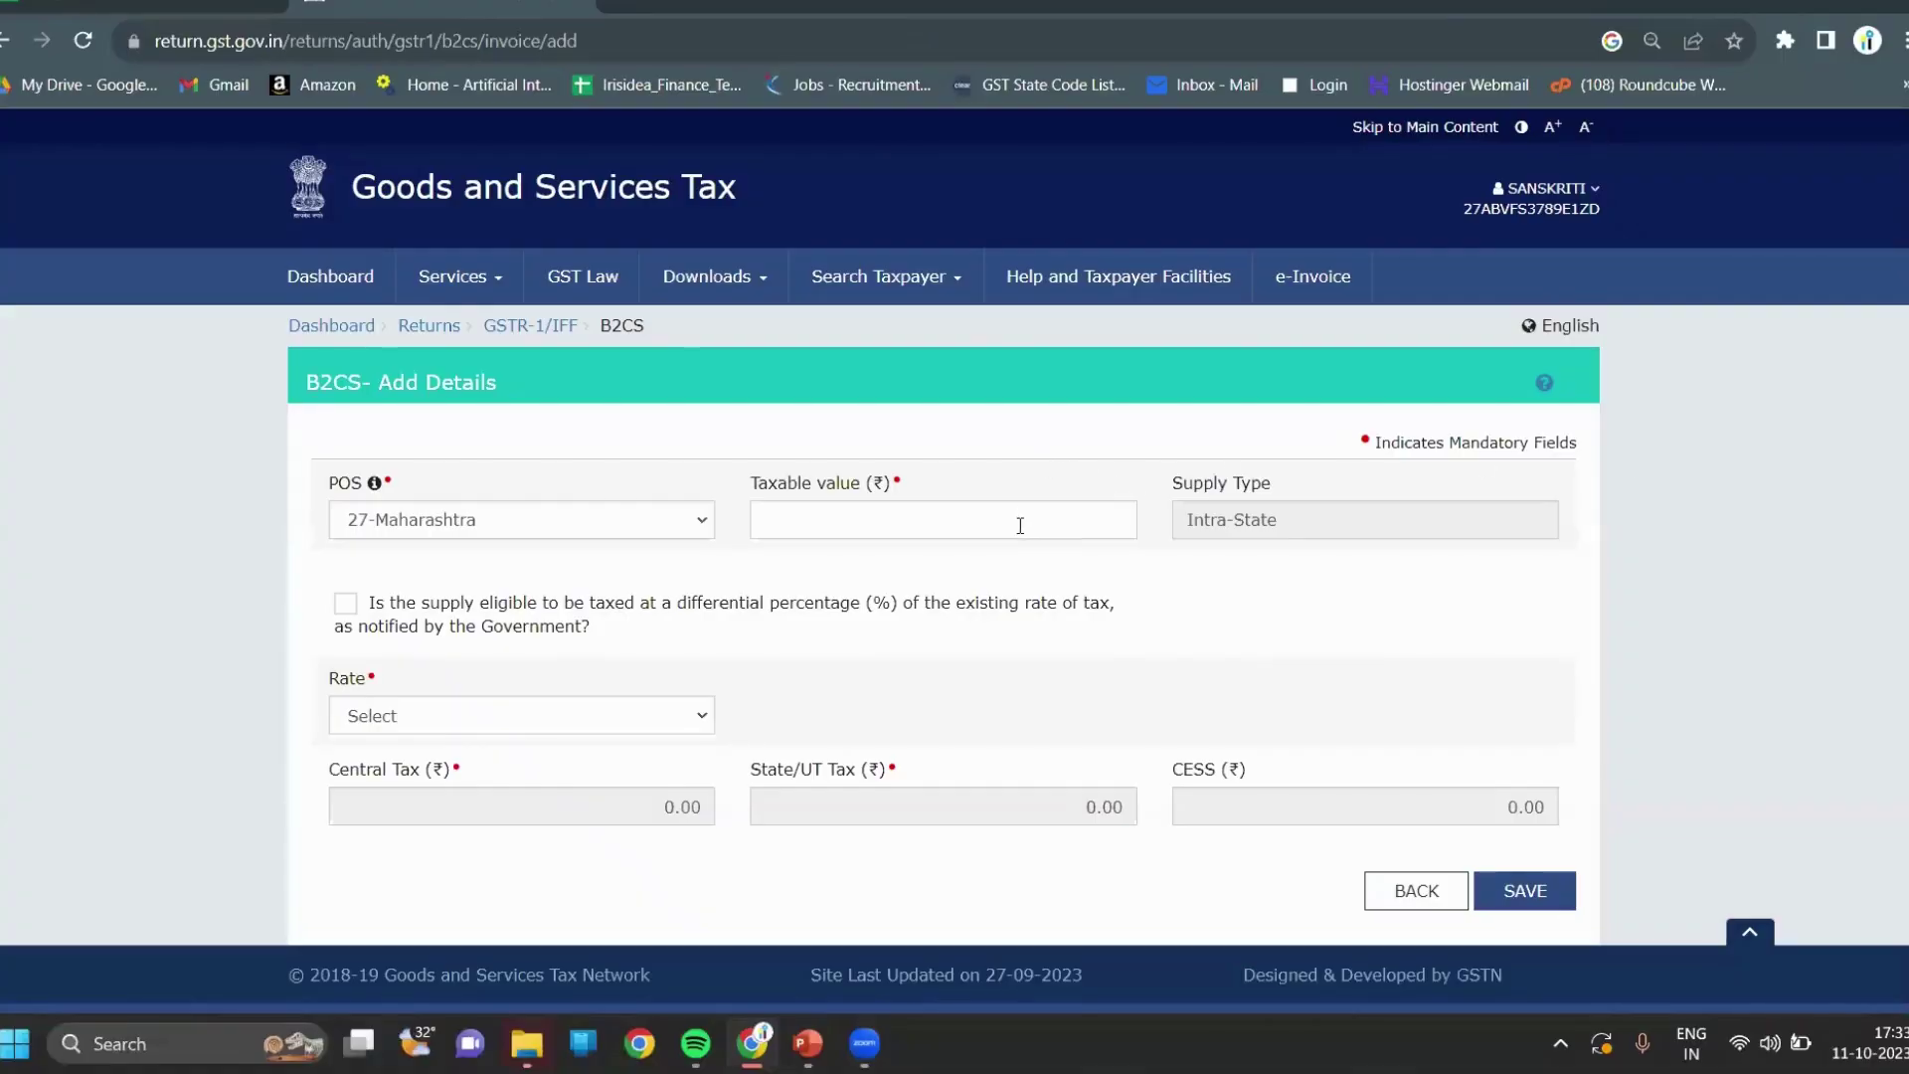
# Enter taxable value 2,191.00 at a 3% rate and save the Maharashtra record.
pyautogui.click(1020, 525)
pyautogui.write('2')
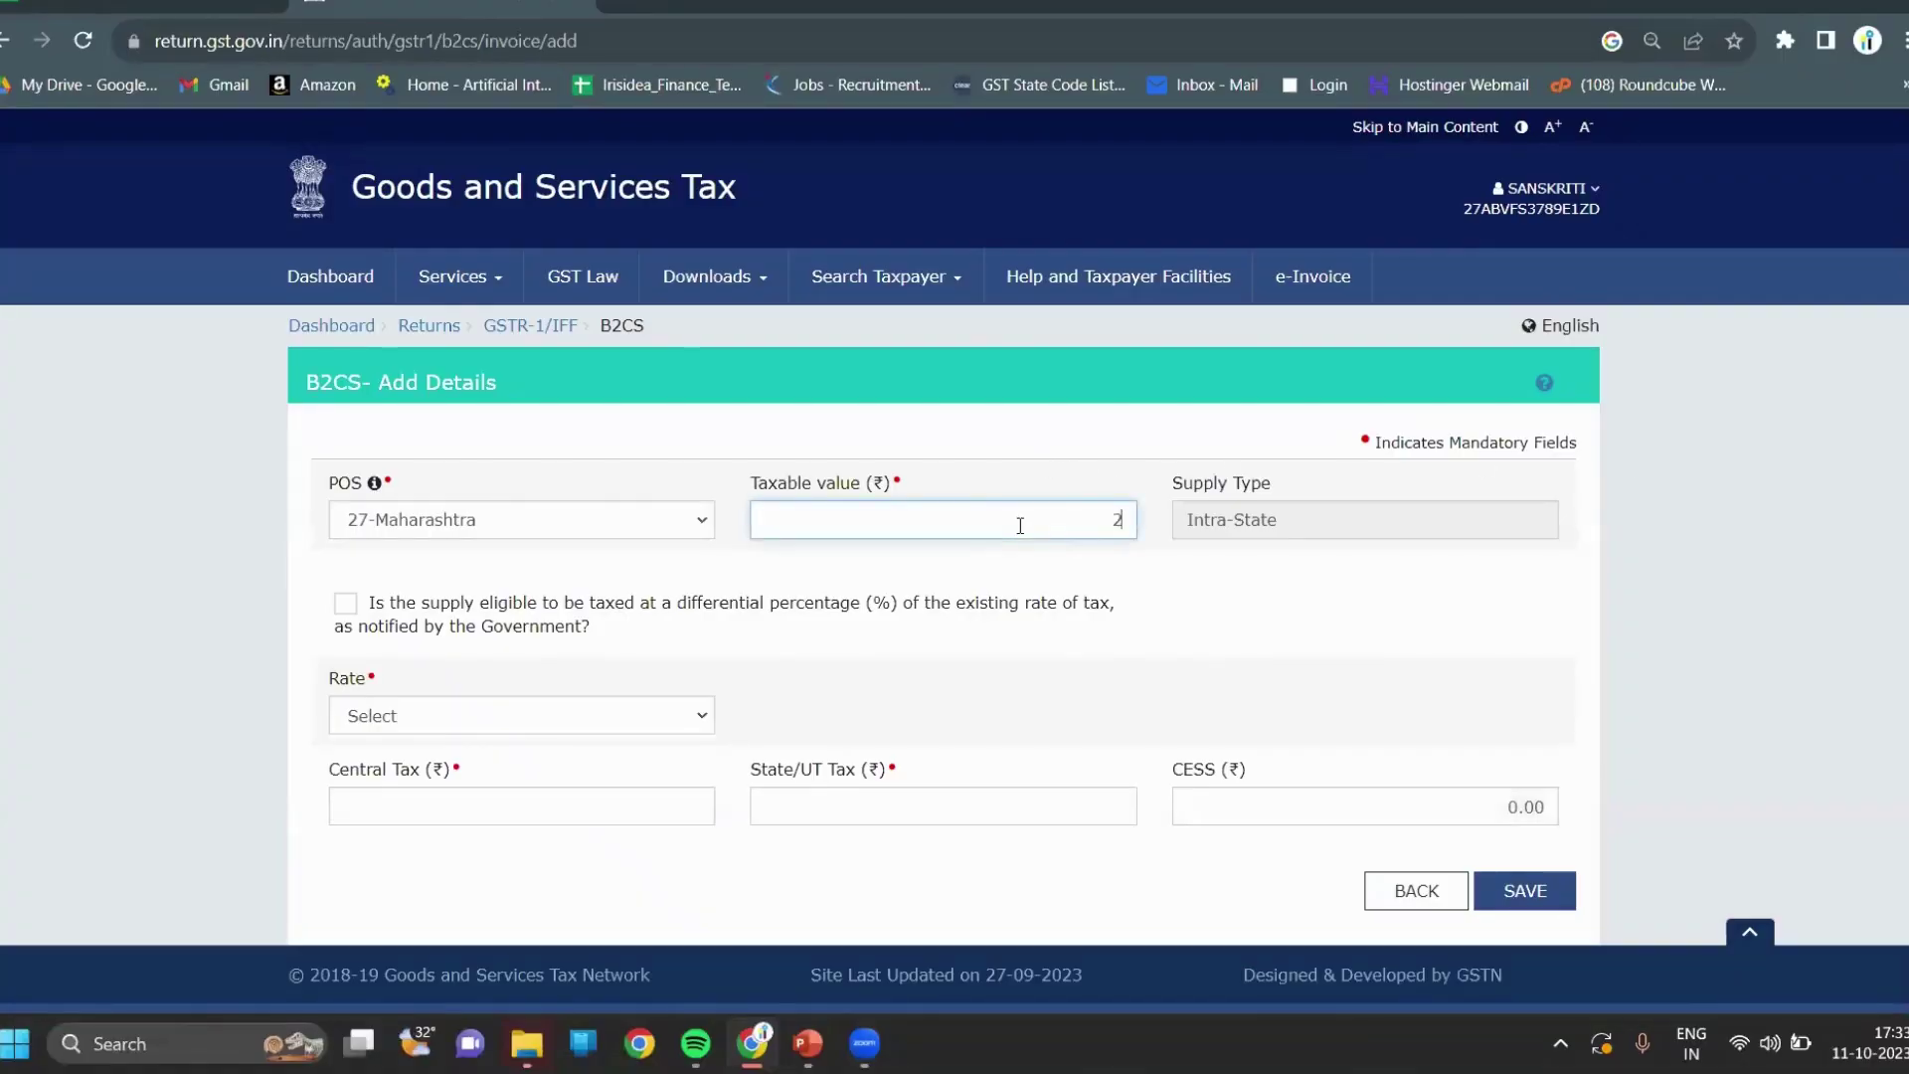
pyautogui.write('9')
pyautogui.write('0')
pyautogui.press('BackSpace')
pyautogui.write('91')
pyautogui.click(695, 713)
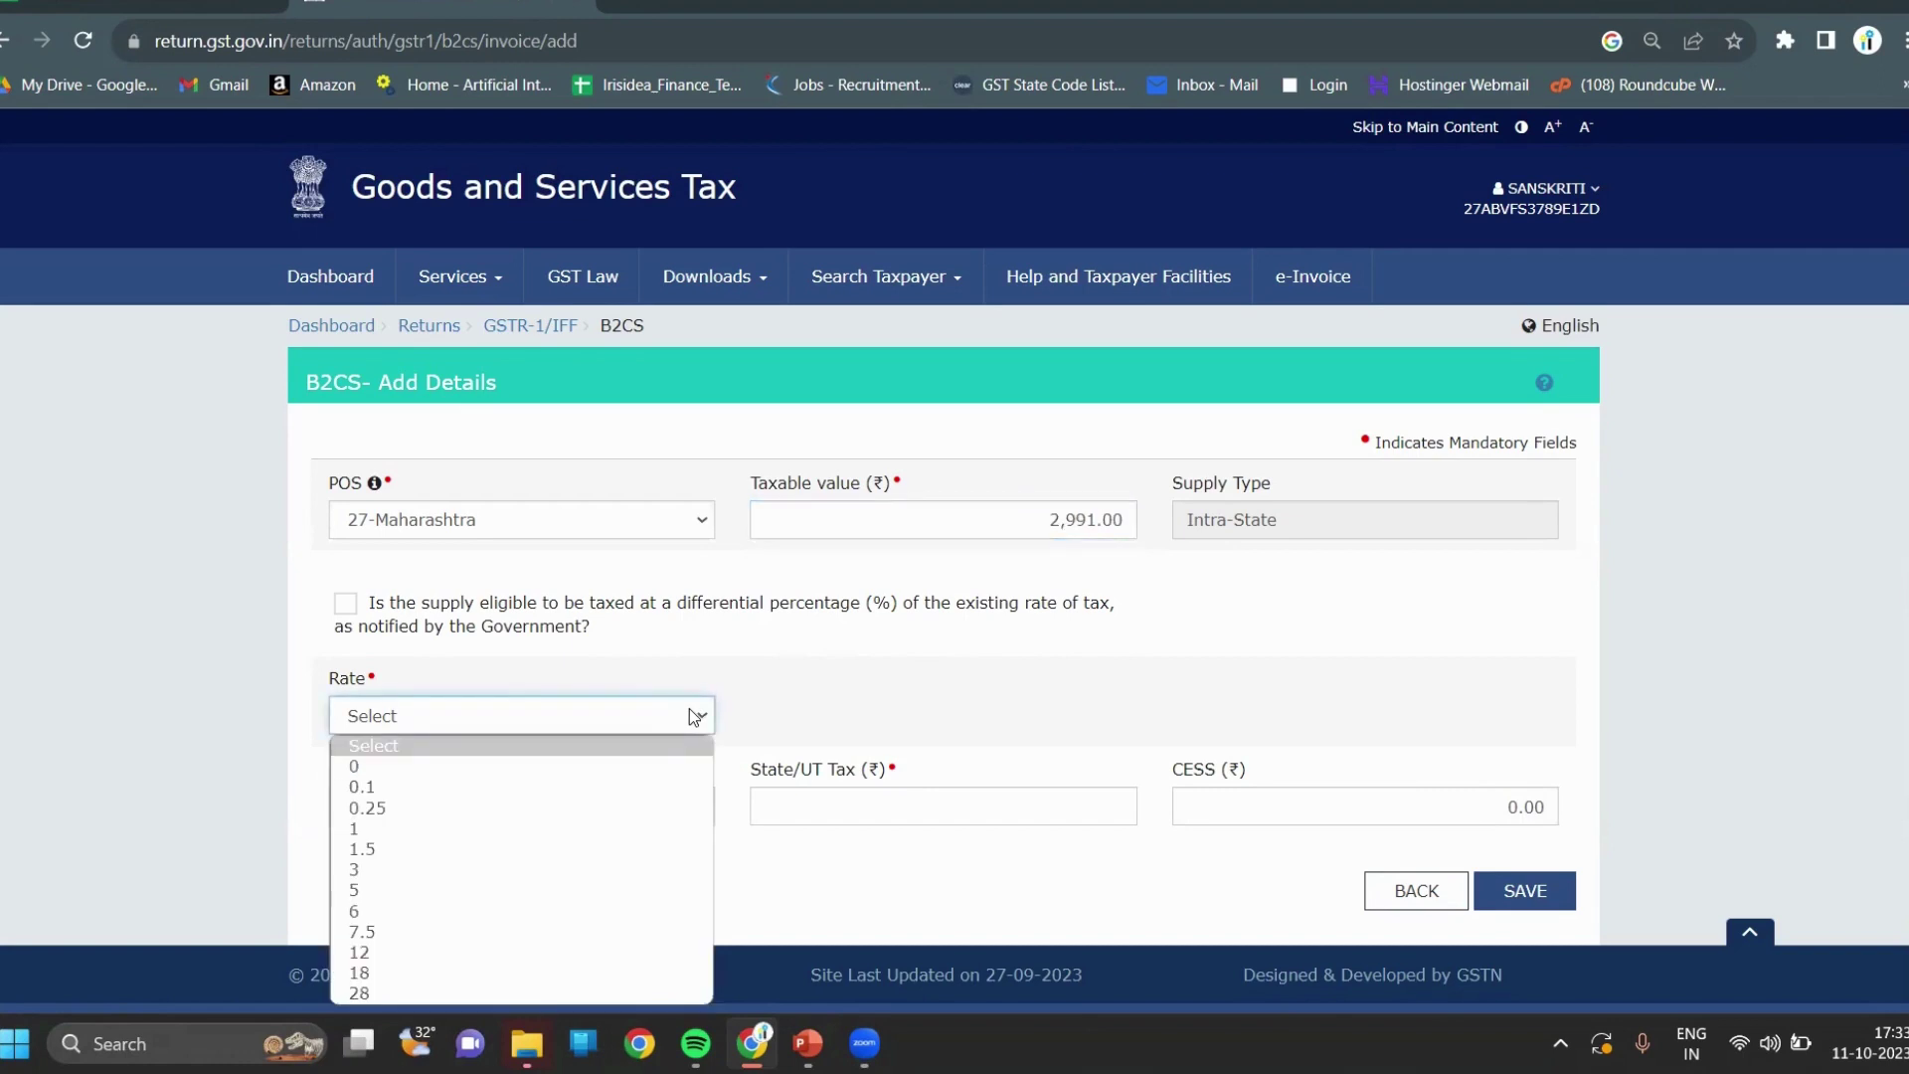
pyautogui.click(447, 871)
pyautogui.scroll(-1, 834, 716)
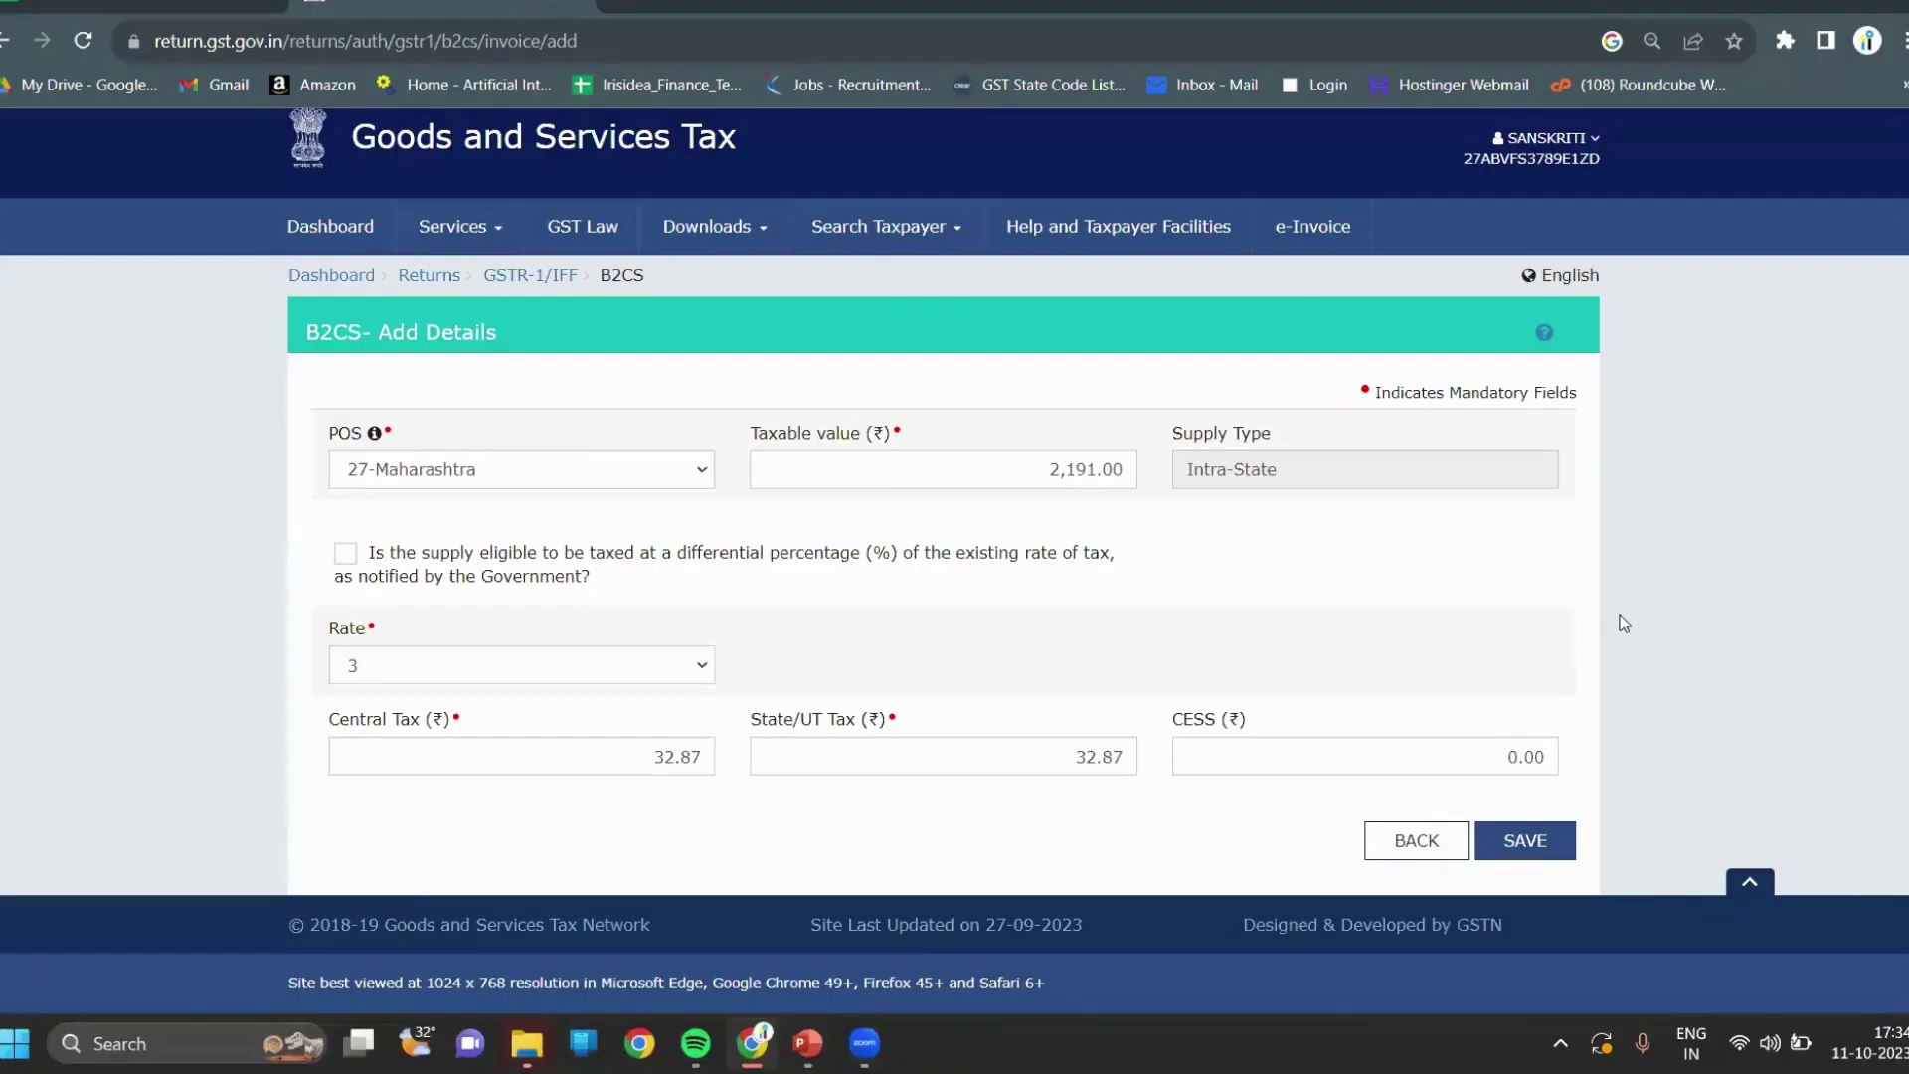
pyautogui.click(1535, 841)
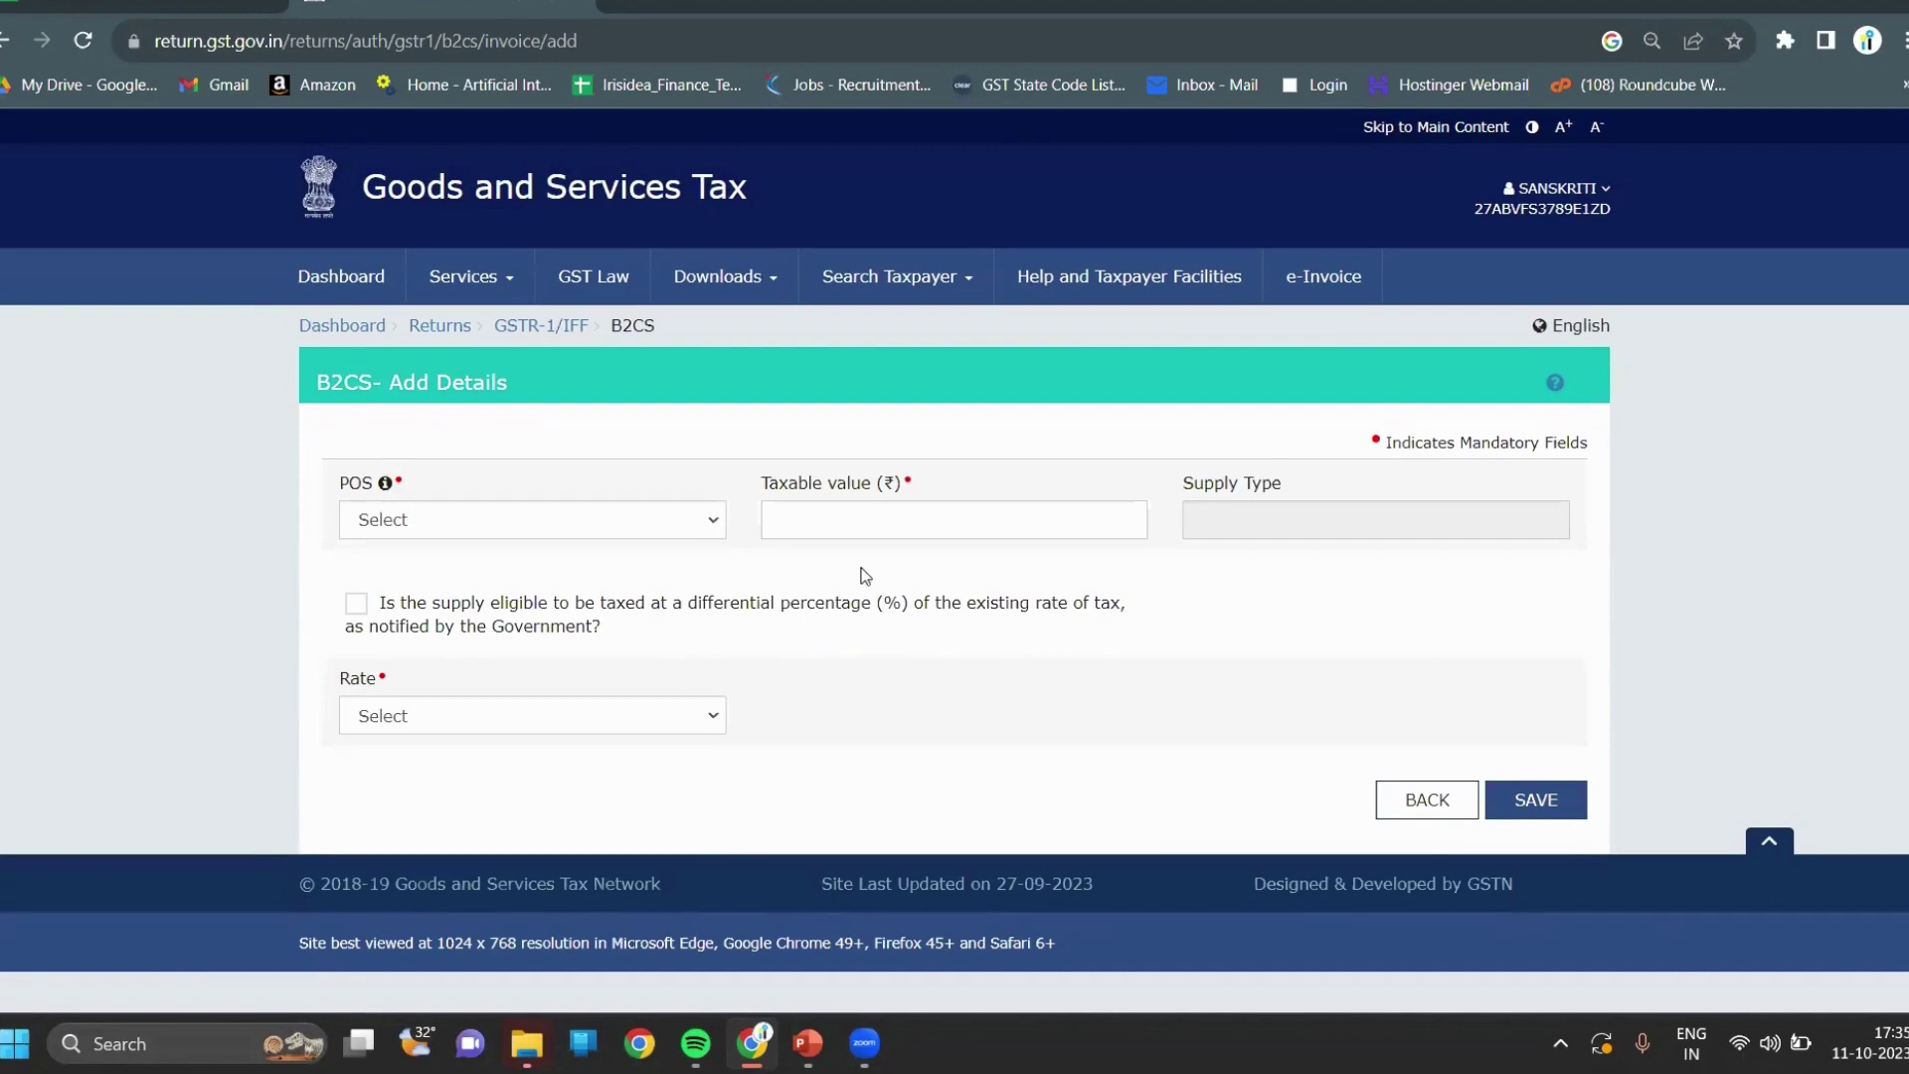
# Set the new record's place of supply to 12-Arunachal Pradesh.
pyautogui.click(715, 721)
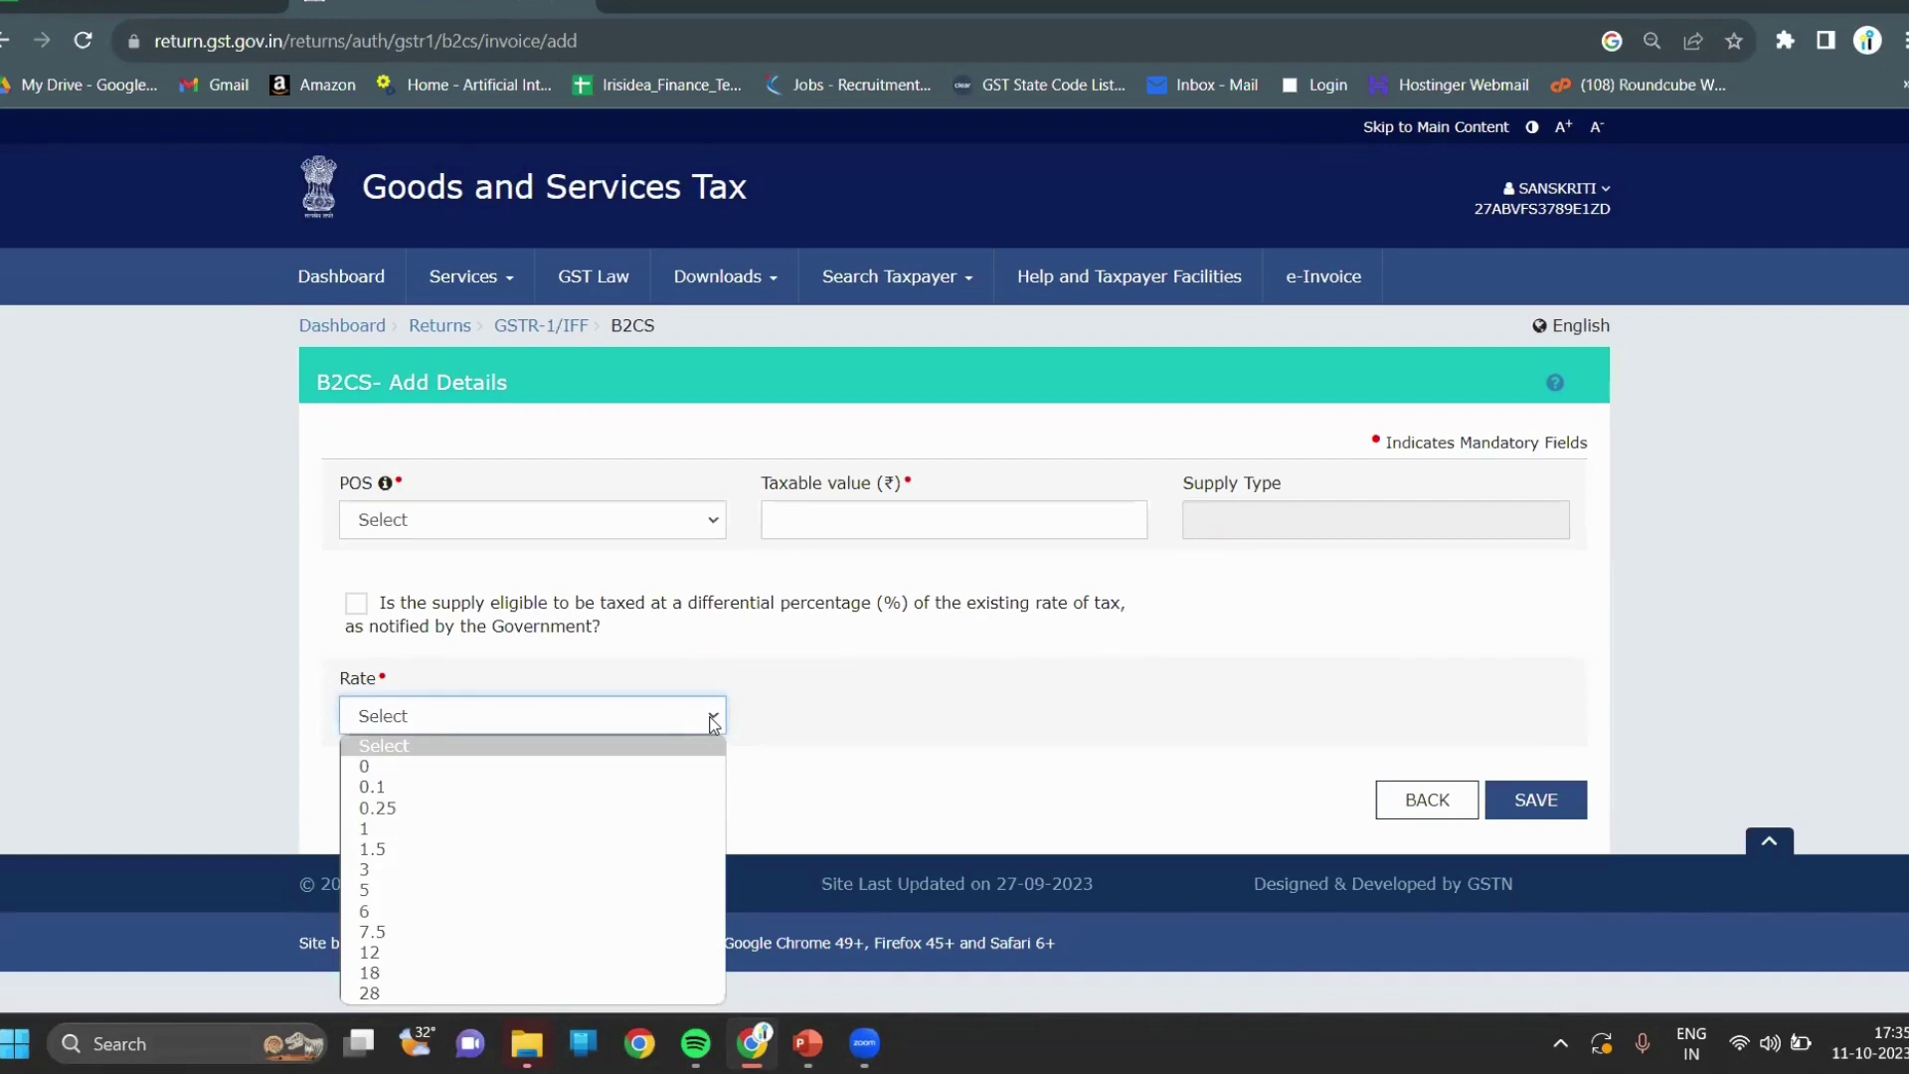
pyautogui.click(704, 518)
pyautogui.click(708, 520)
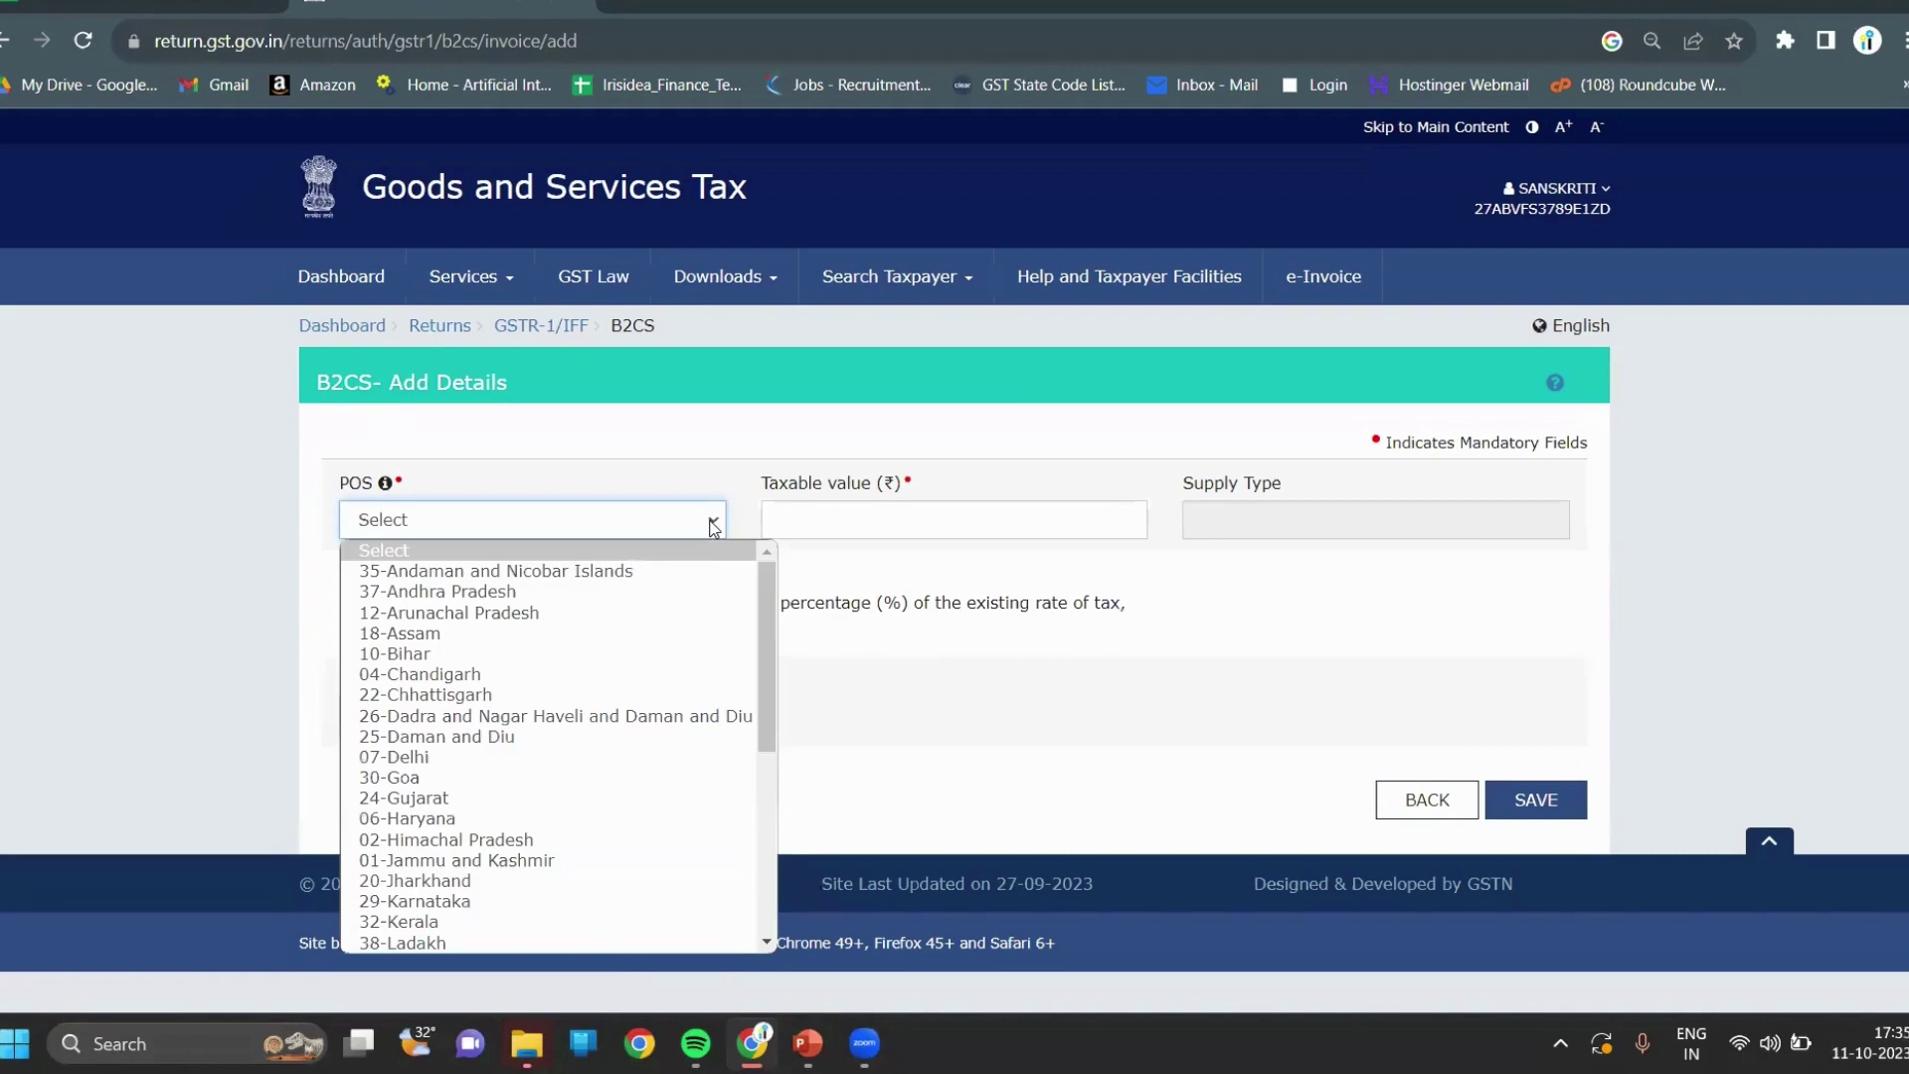
pyautogui.click(815, 520)
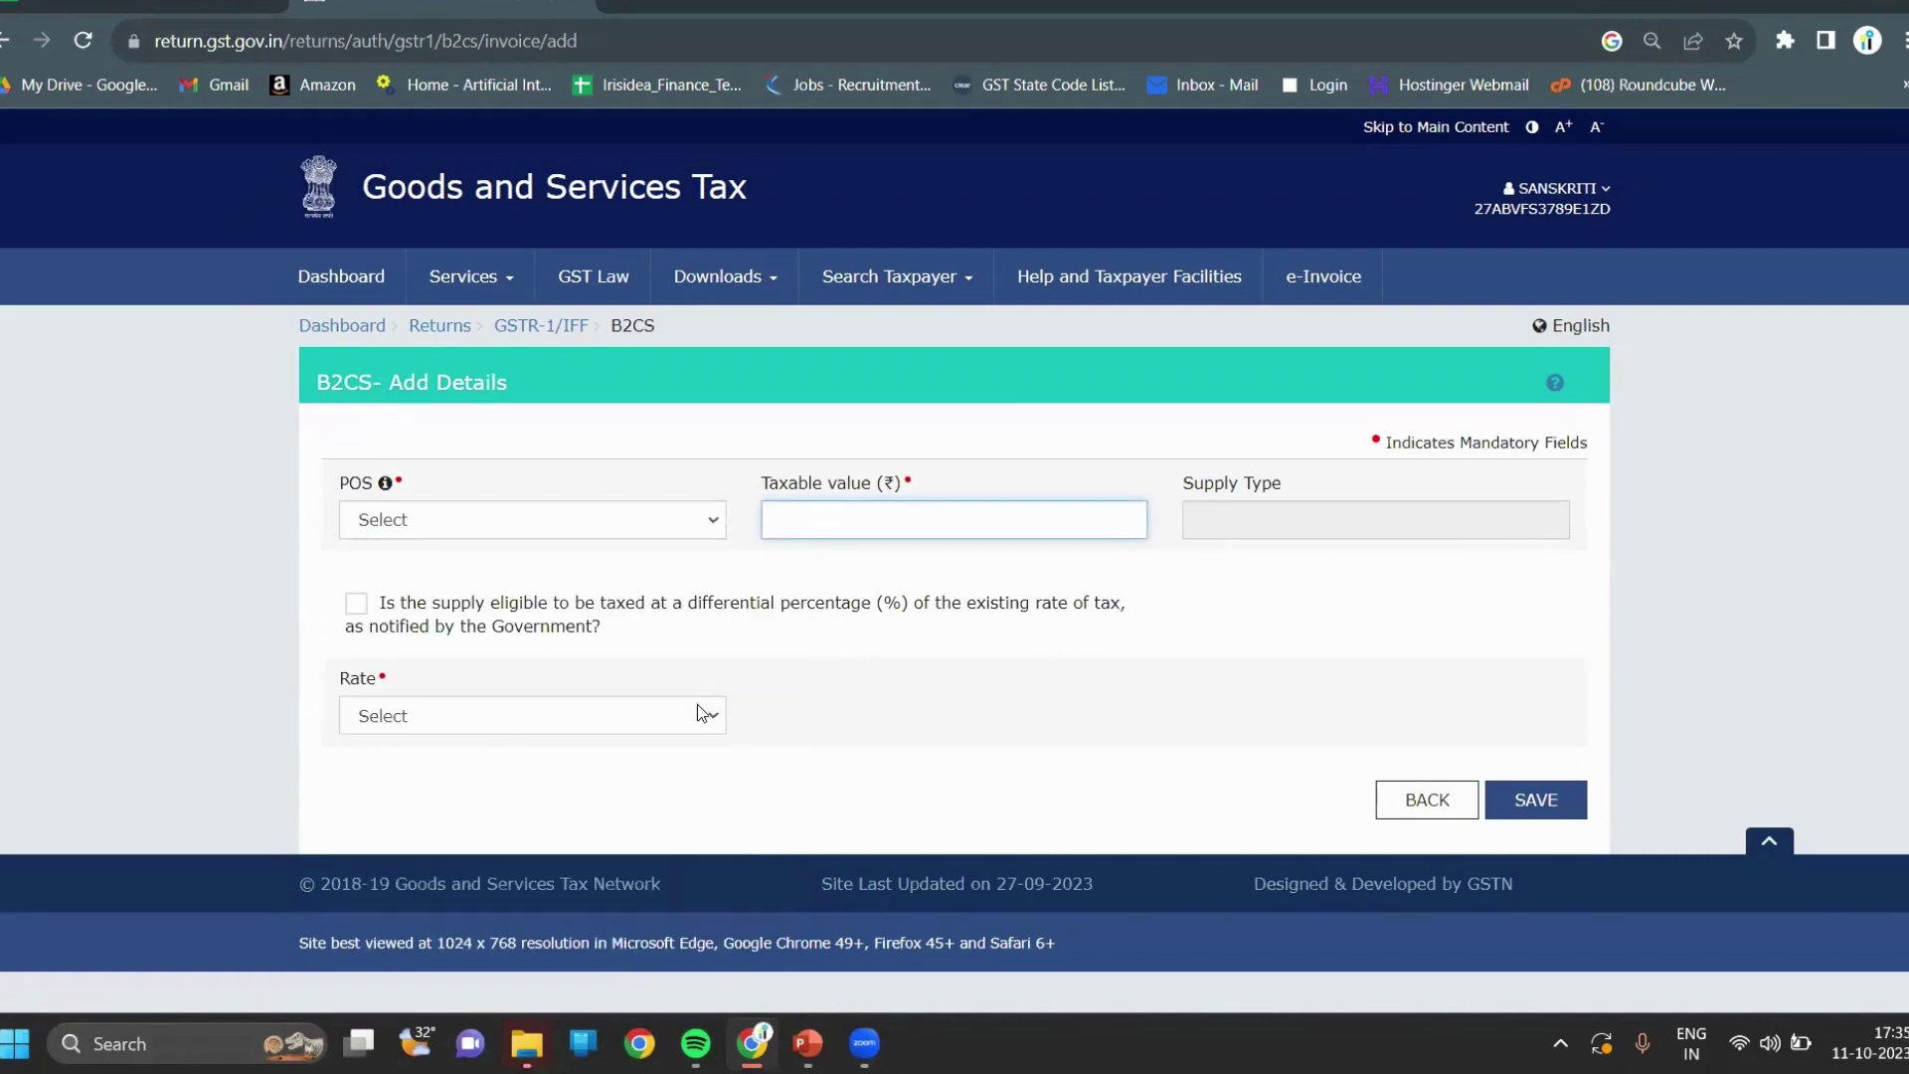
pyautogui.click(706, 532)
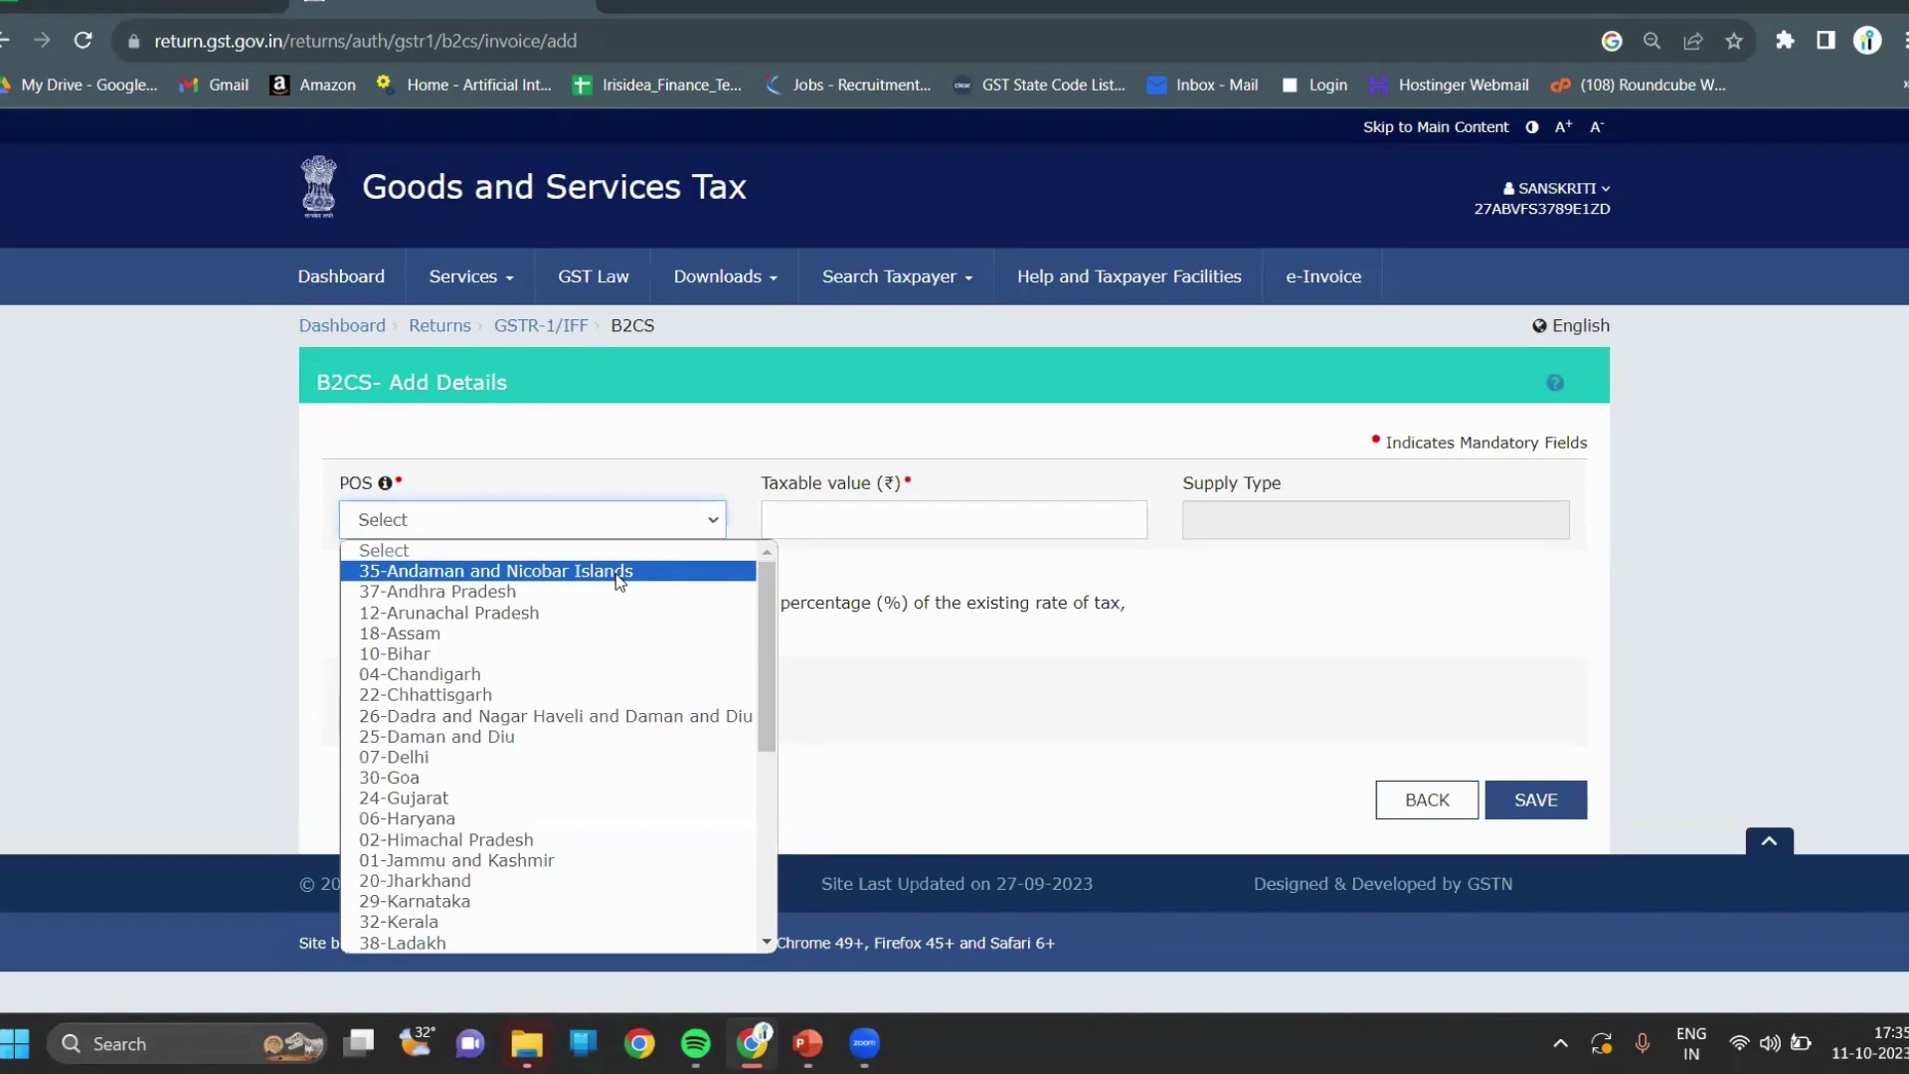
pyautogui.click(552, 614)
# Enter taxable value 1000 at 5%, save it, and return to the B2C (Others) list.
pyautogui.click(885, 507)
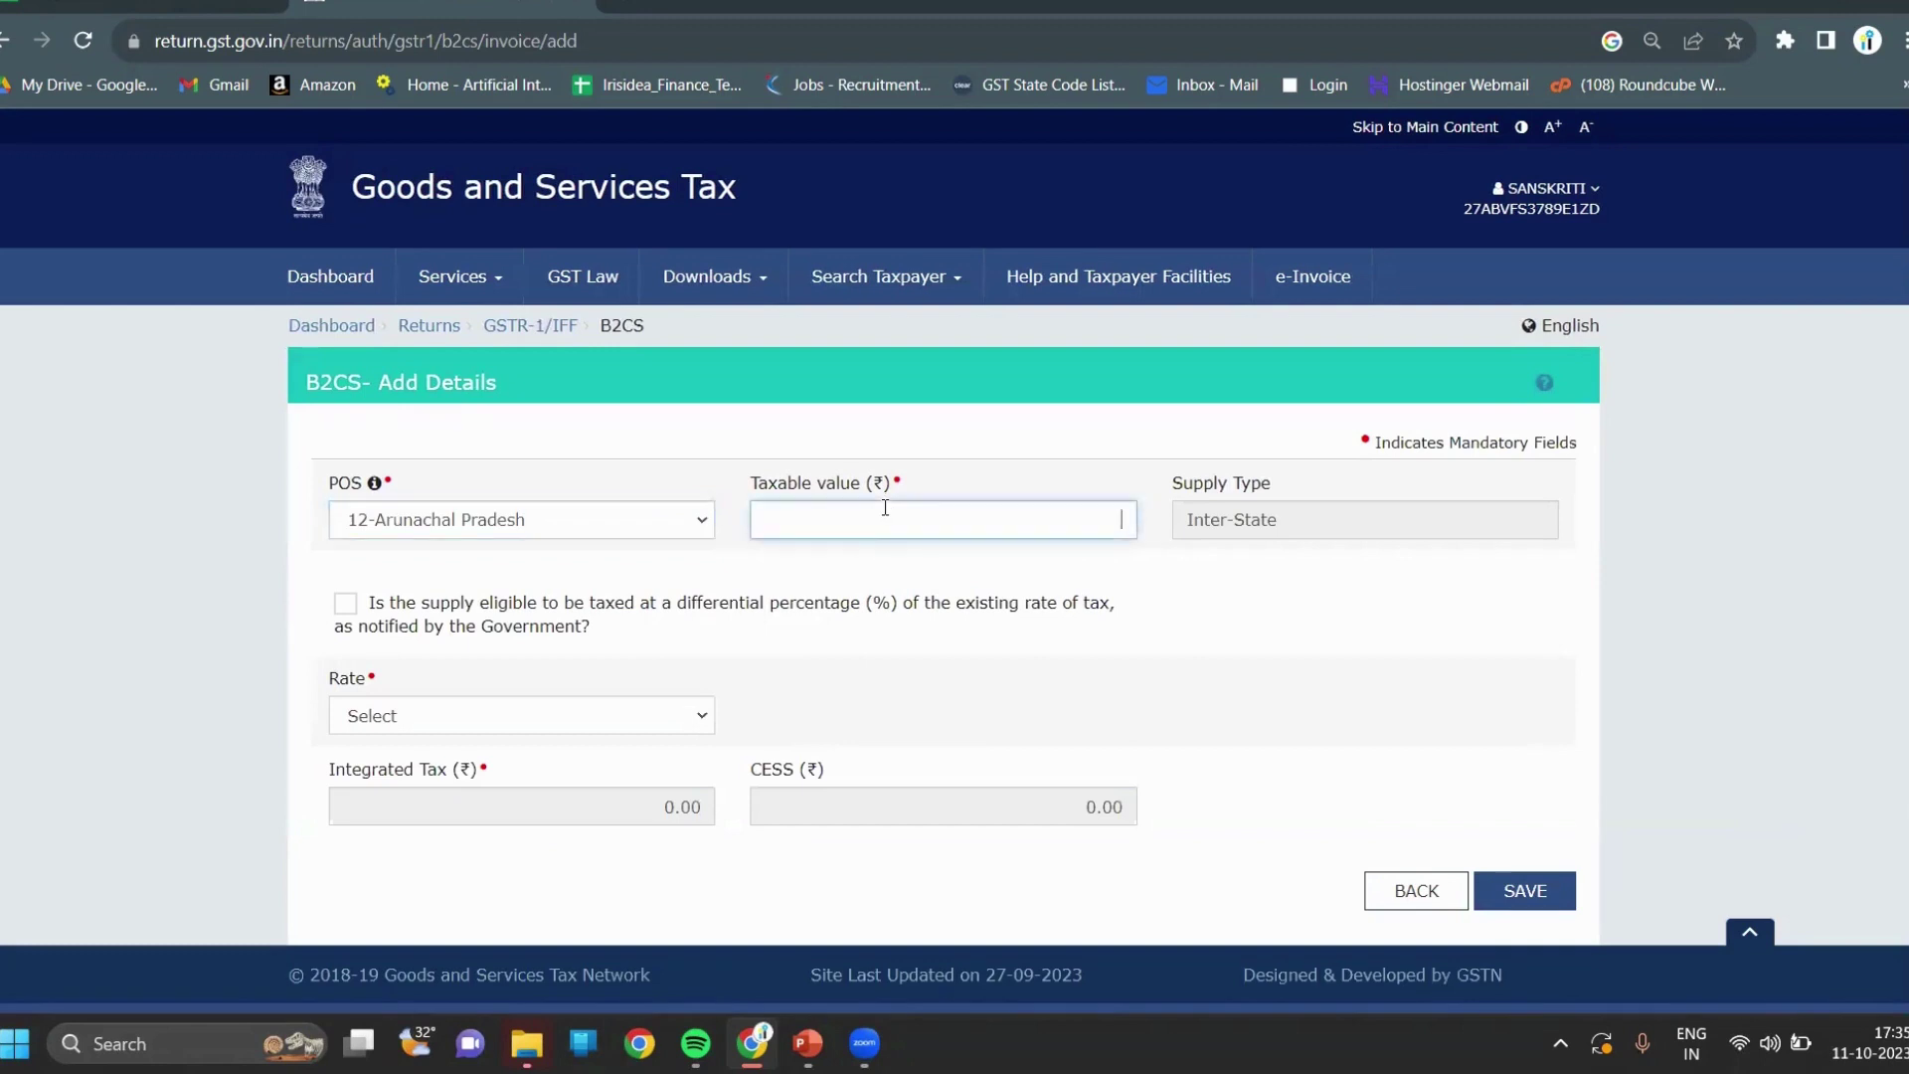
pyautogui.write('1000')
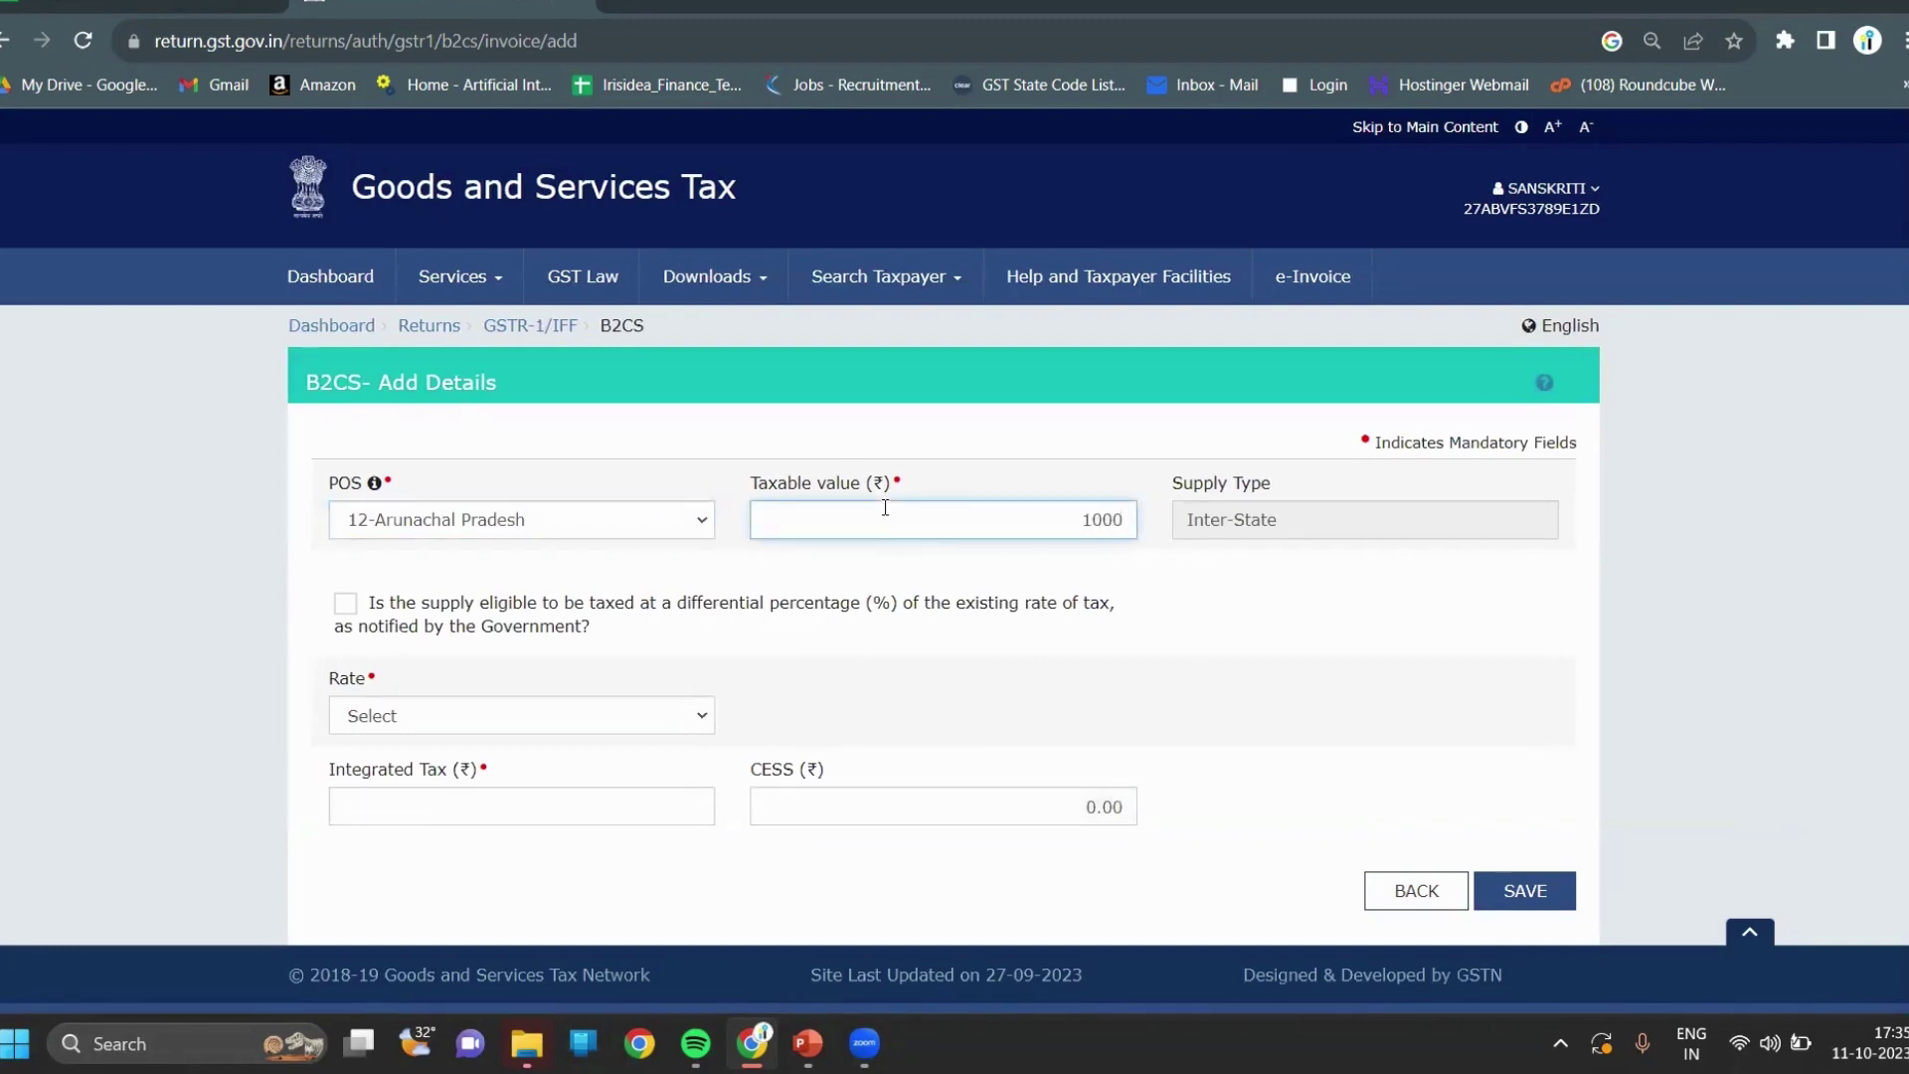
pyautogui.click(690, 719)
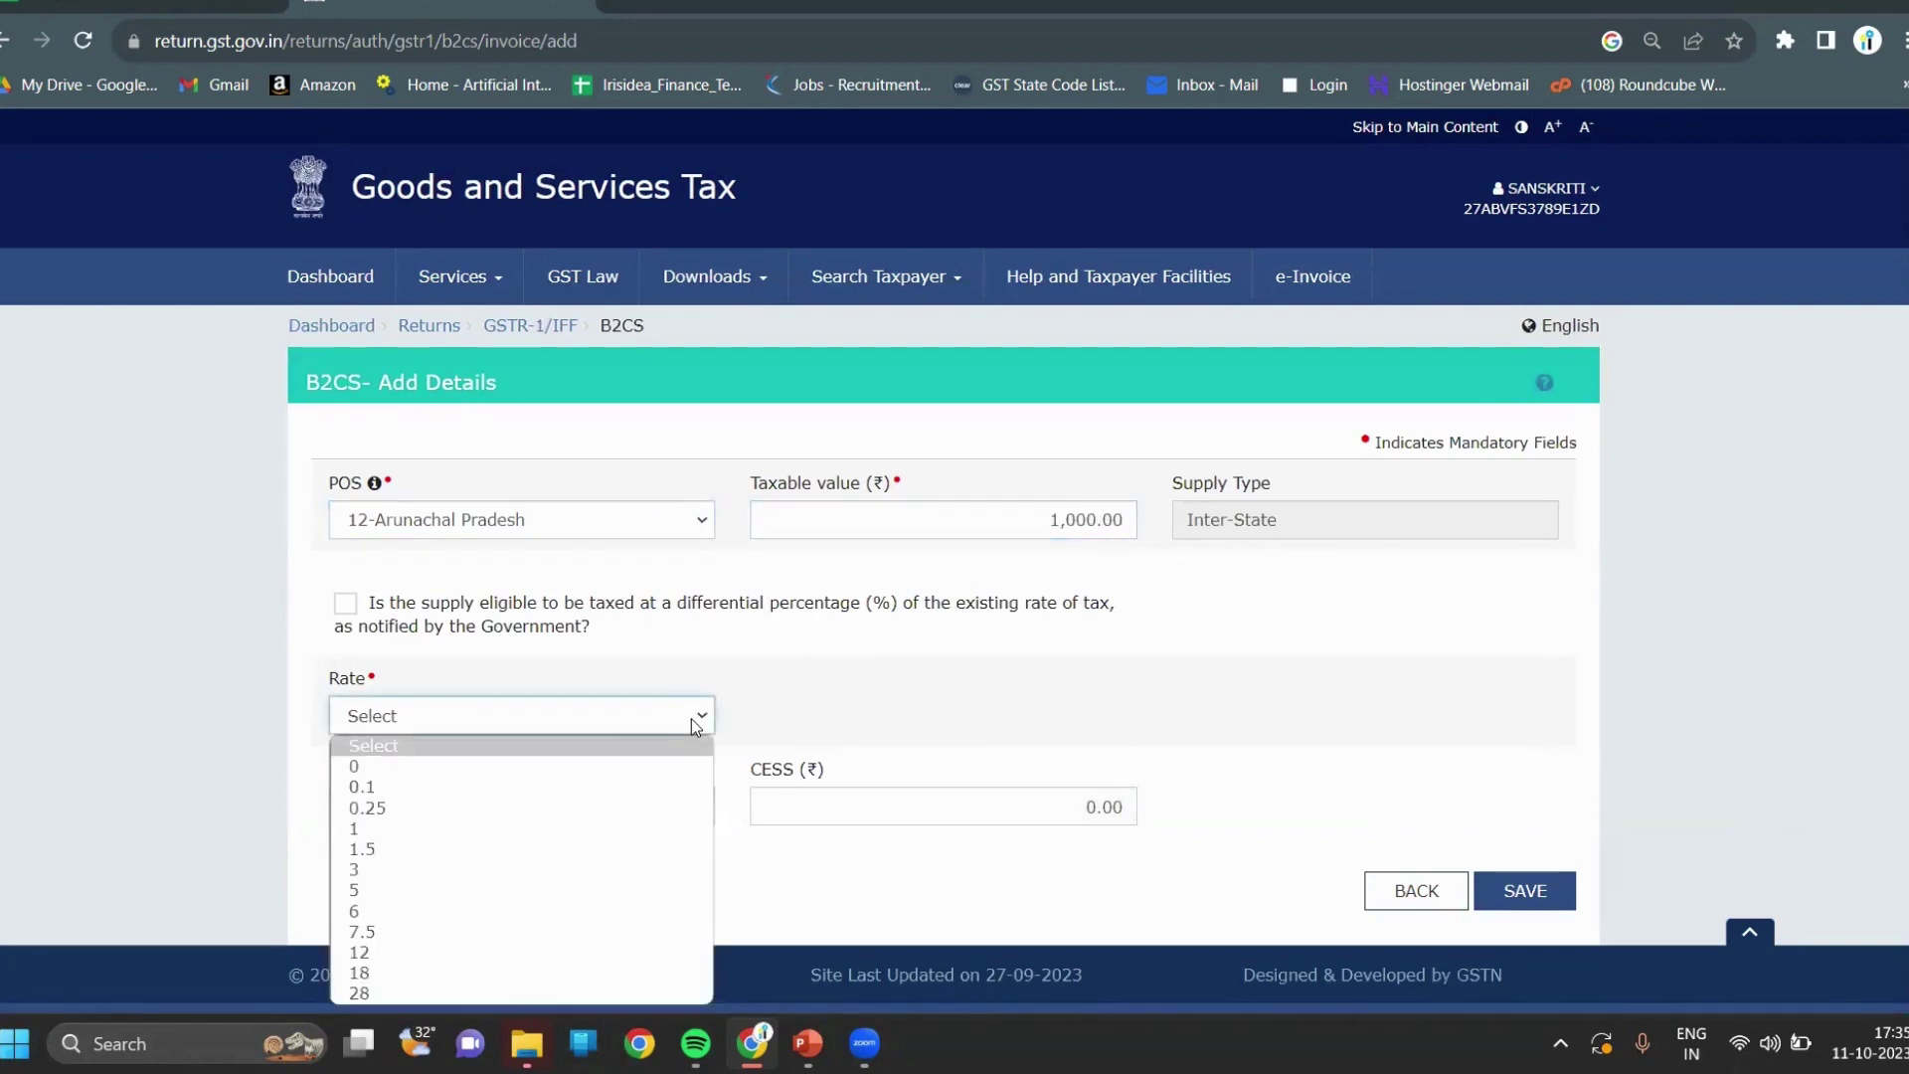
pyautogui.click(362, 898)
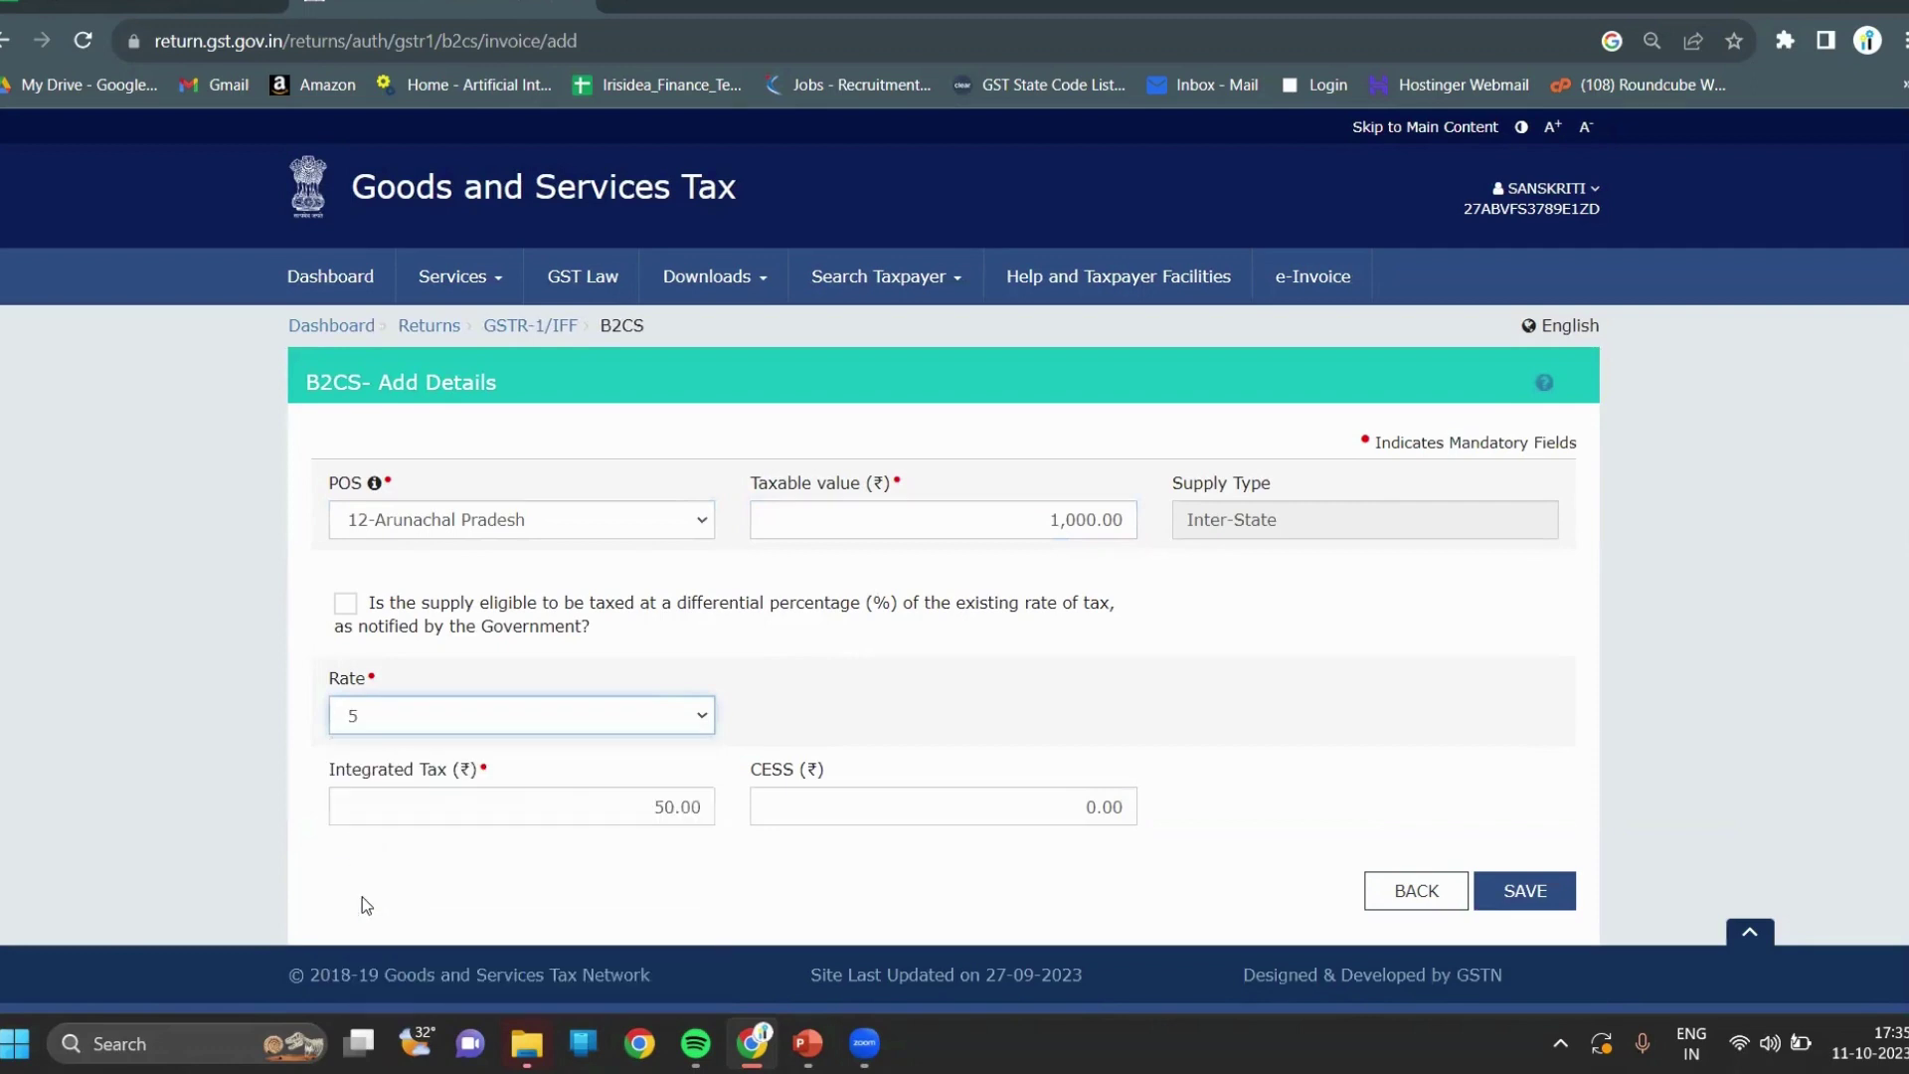
pyautogui.scroll(-1, 1006, 660)
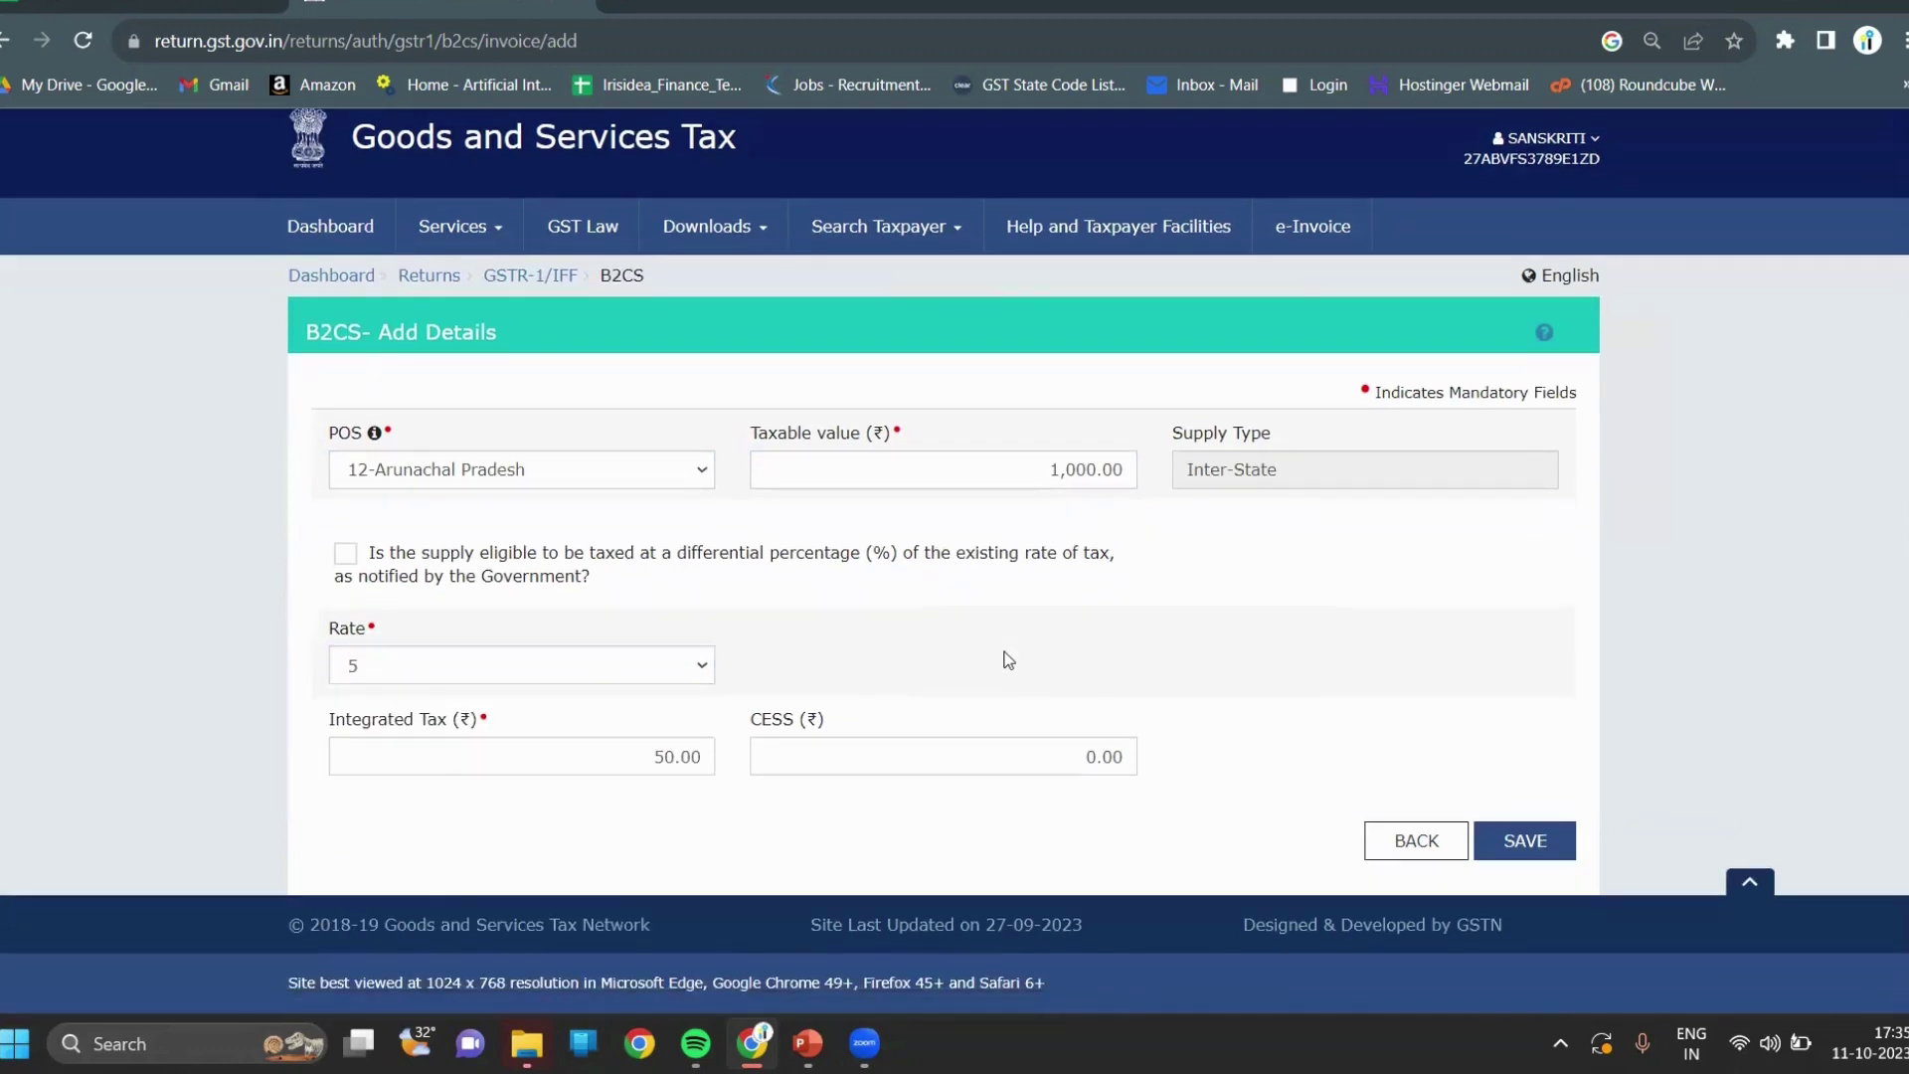
pyautogui.click(1547, 842)
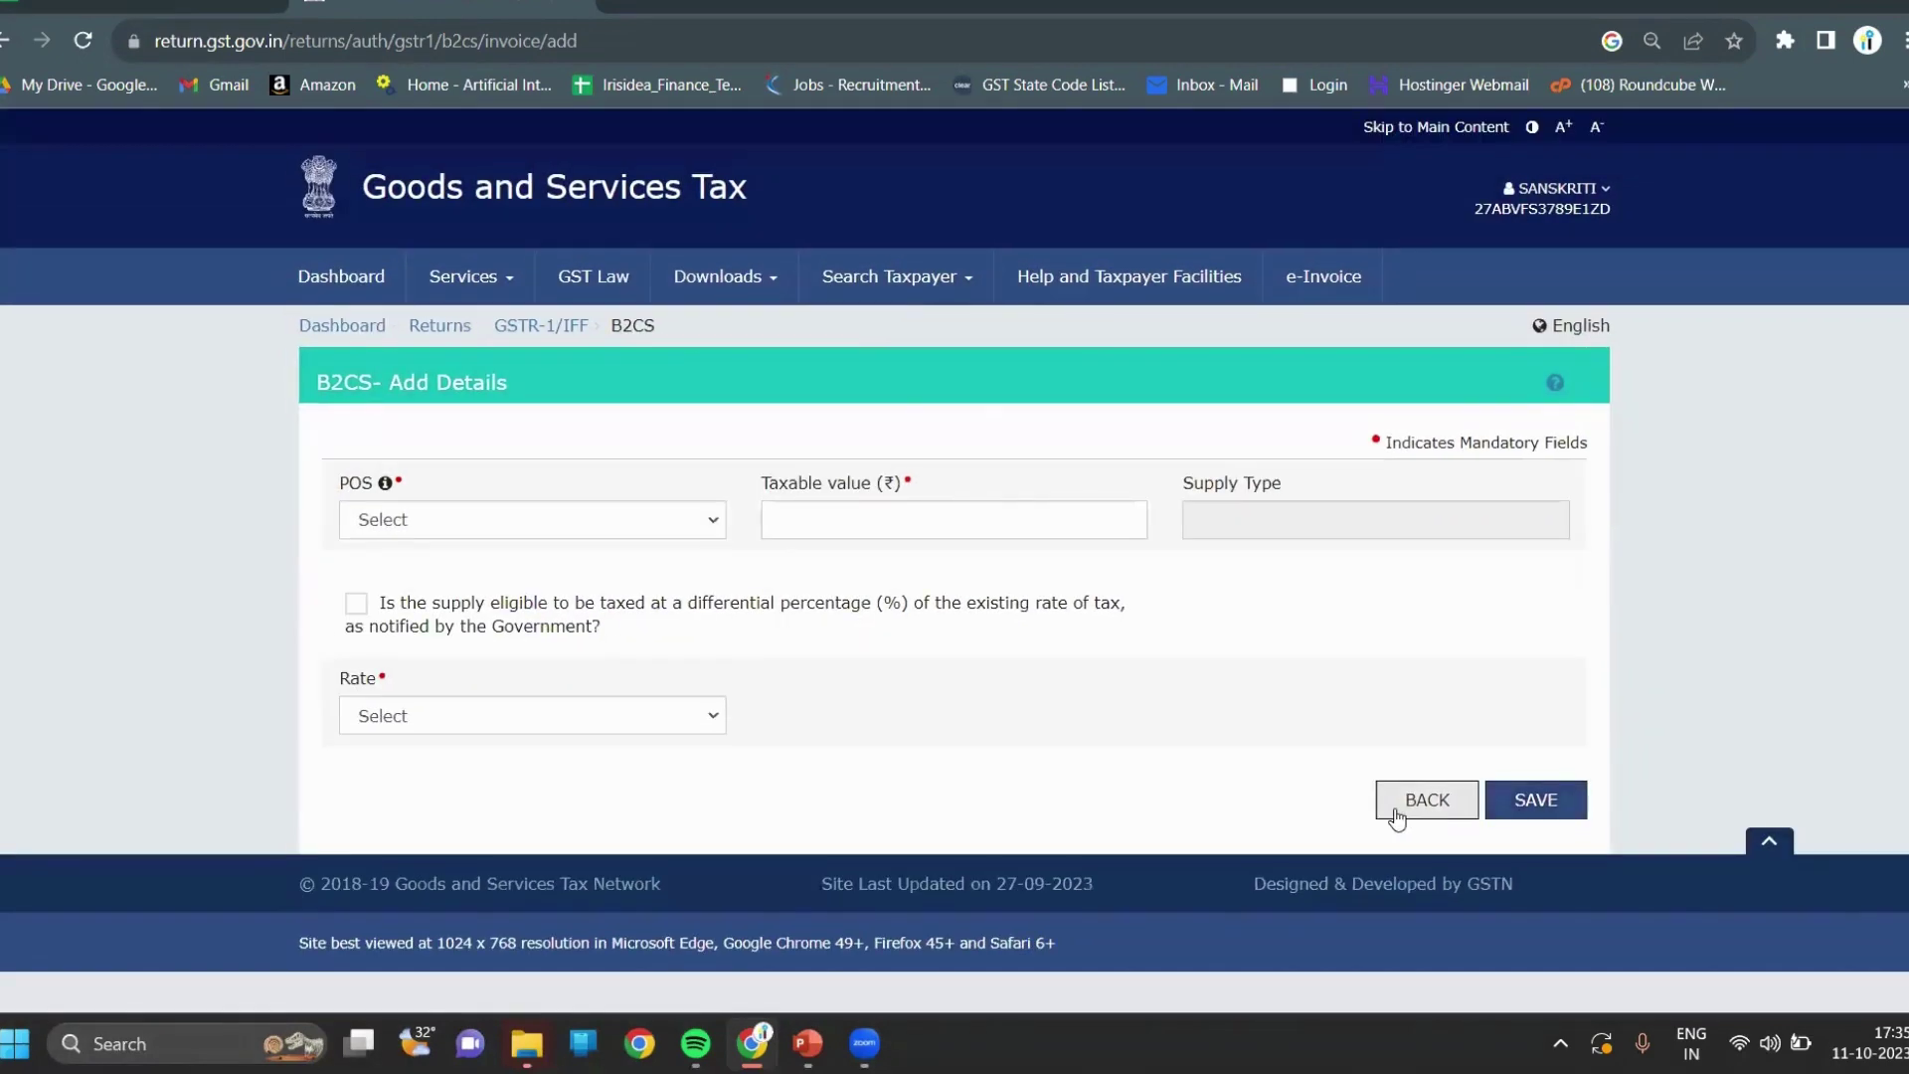
pyautogui.click(1430, 803)
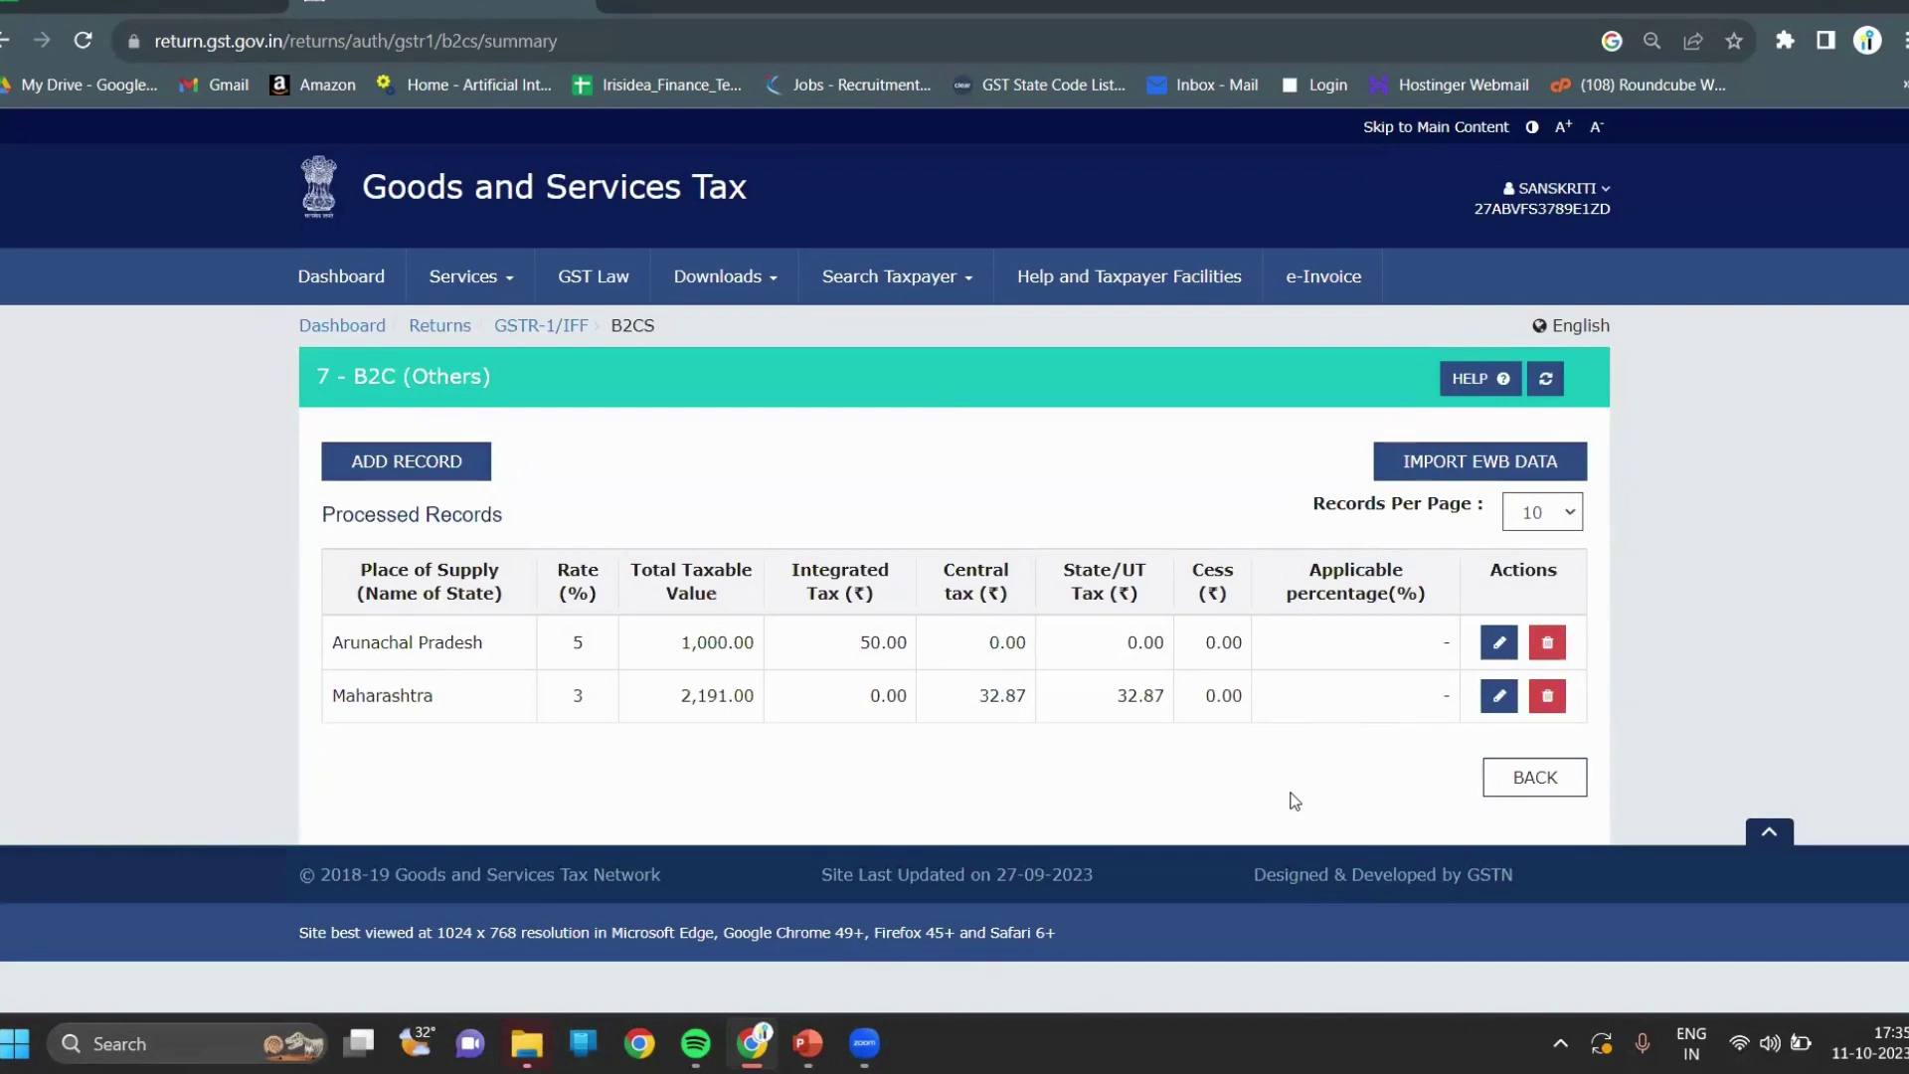
# Go back to the September GSTR-1 overview, where 7 - B2C (Others) now shows 4 records.
pyautogui.click(1518, 786)
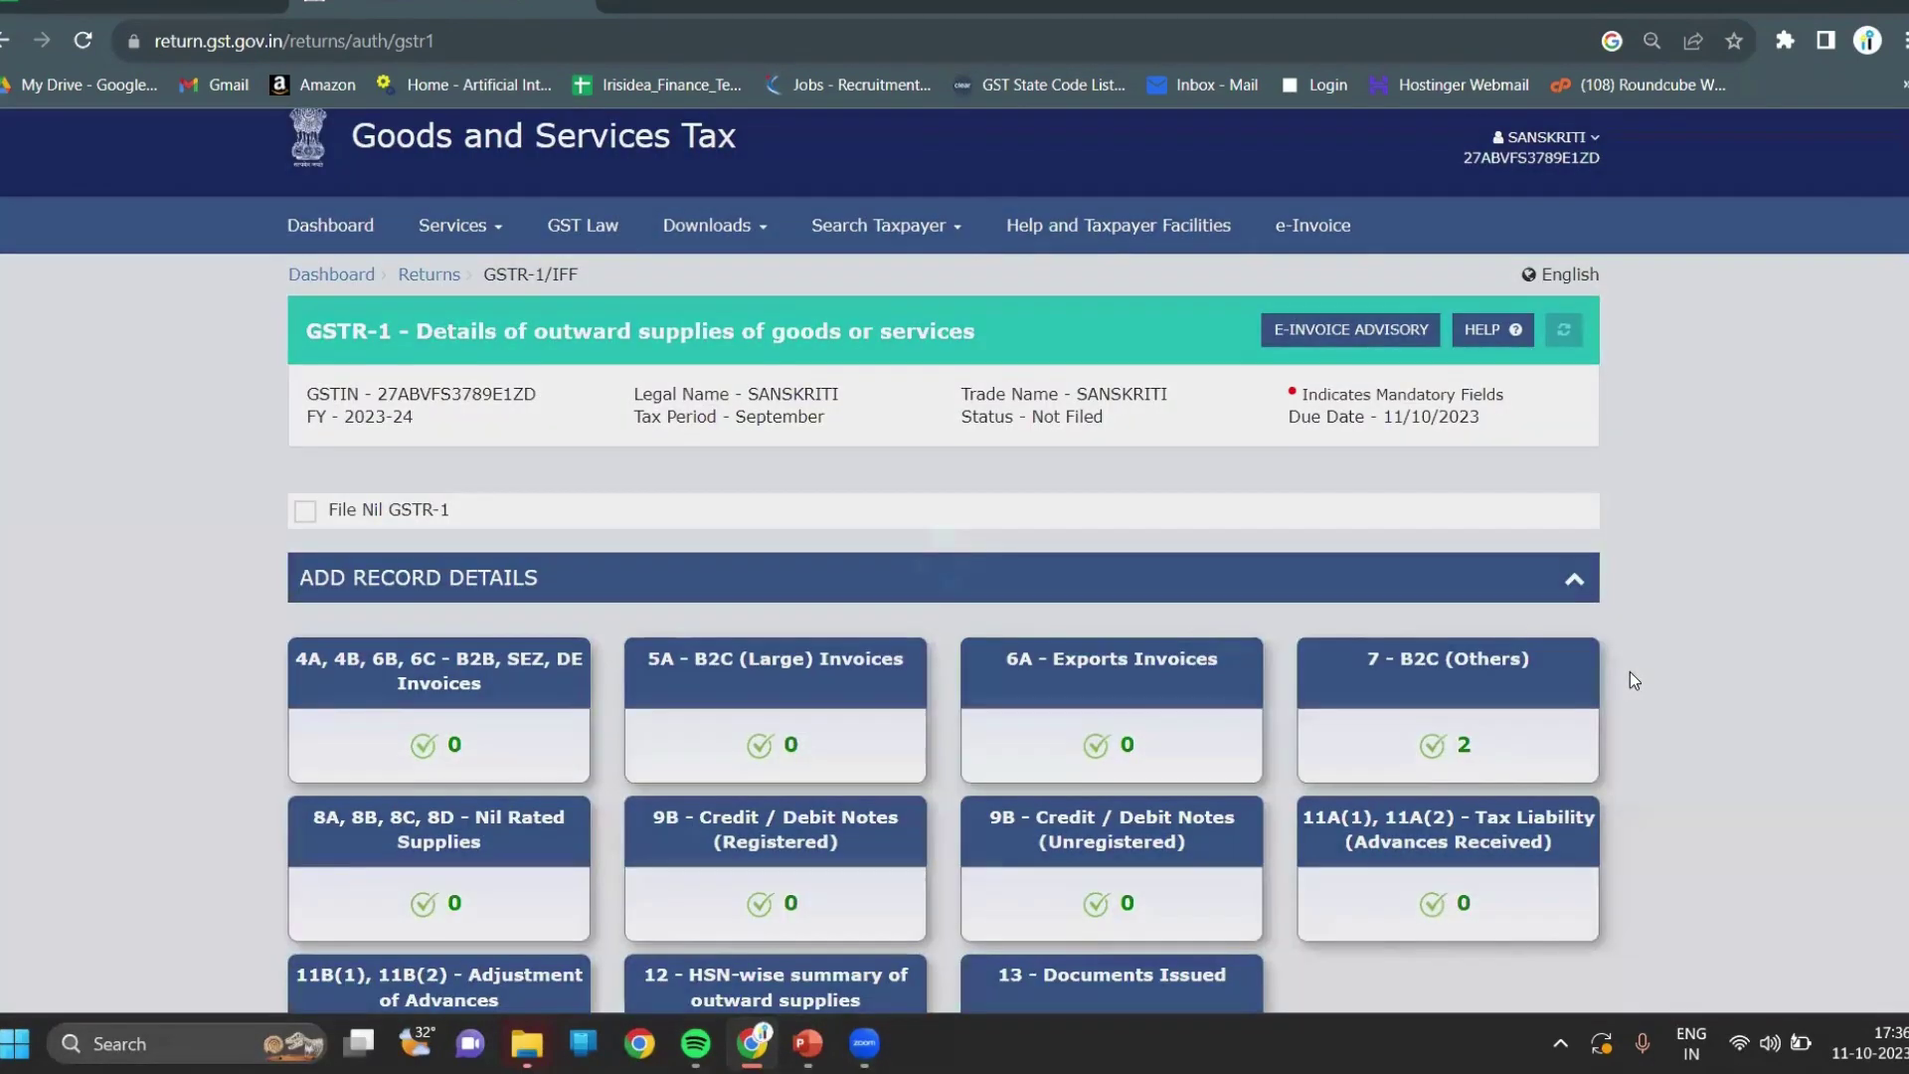
pyautogui.scroll(-6, 1631, 671)
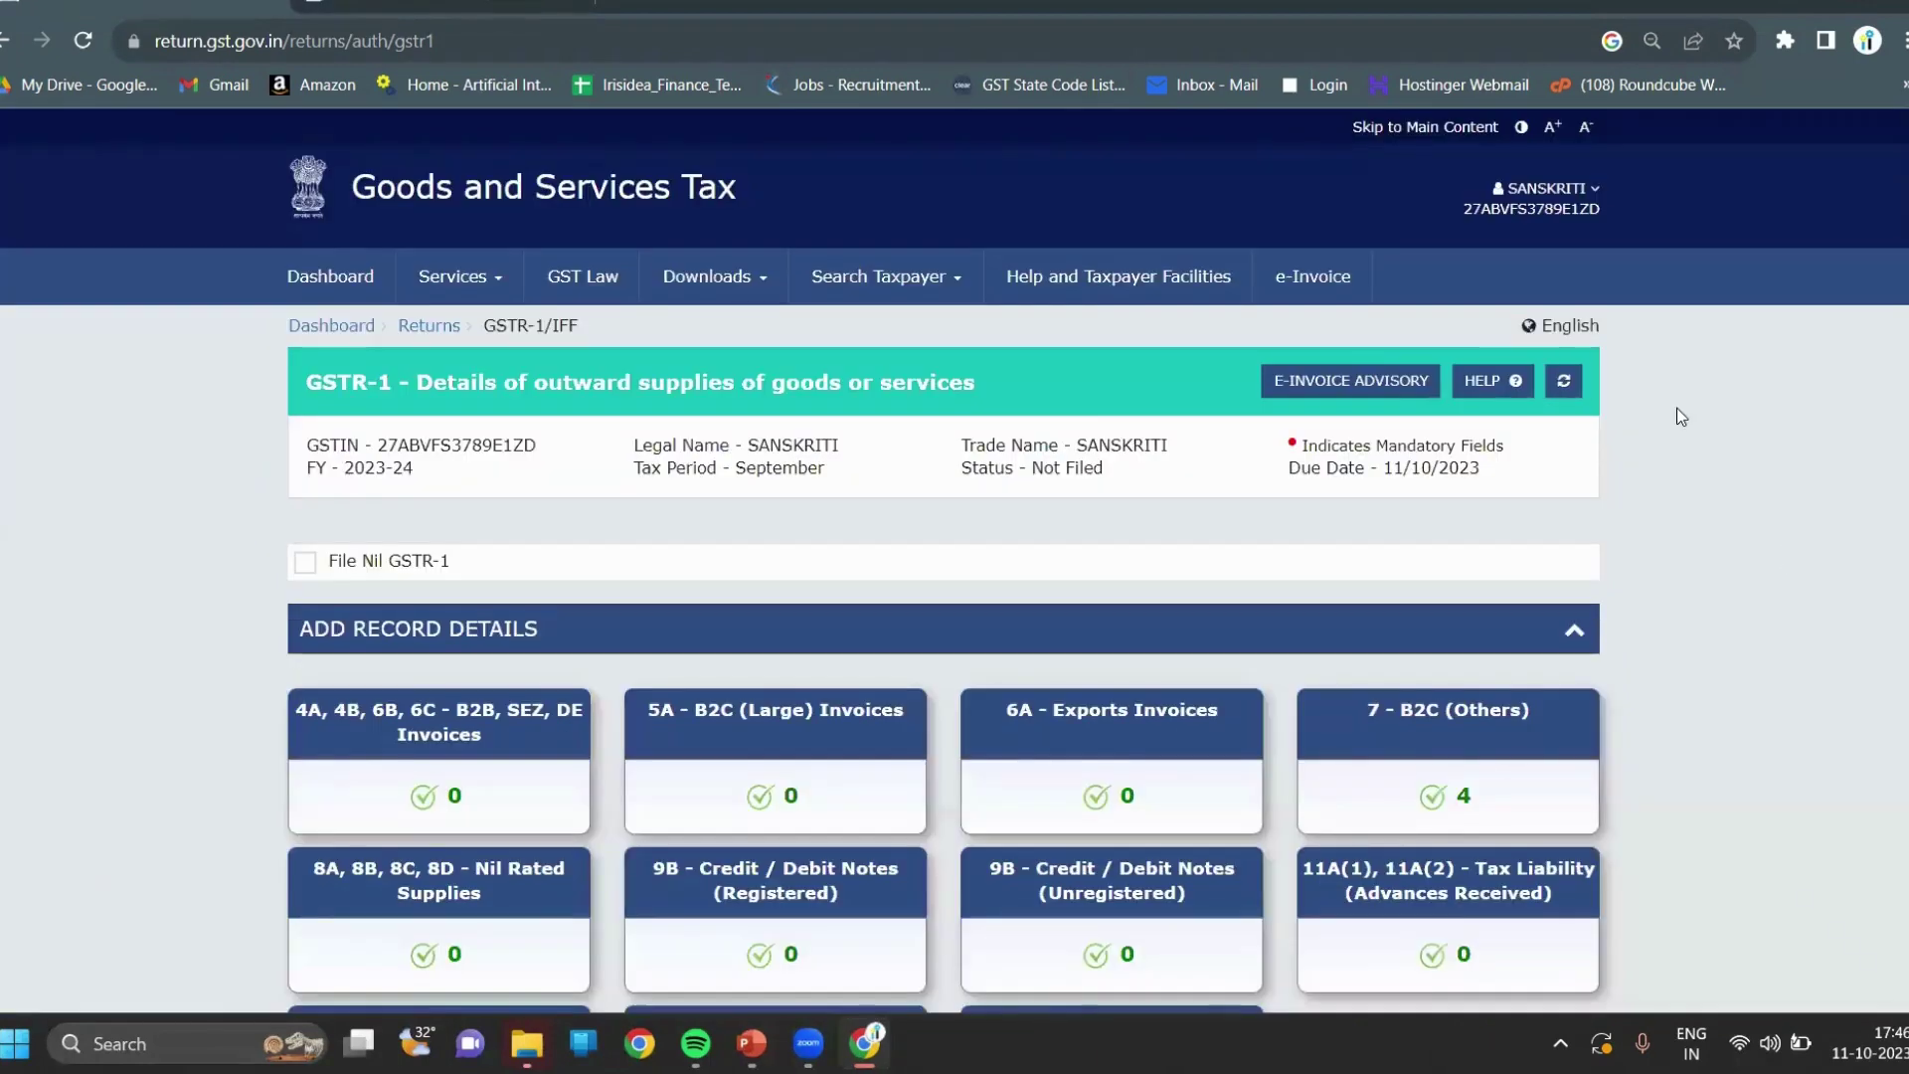
# Open 6A Exports Invoices, acknowledge the IGST refund guidelines, and start a new export invoice.
pyautogui.click(1144, 775)
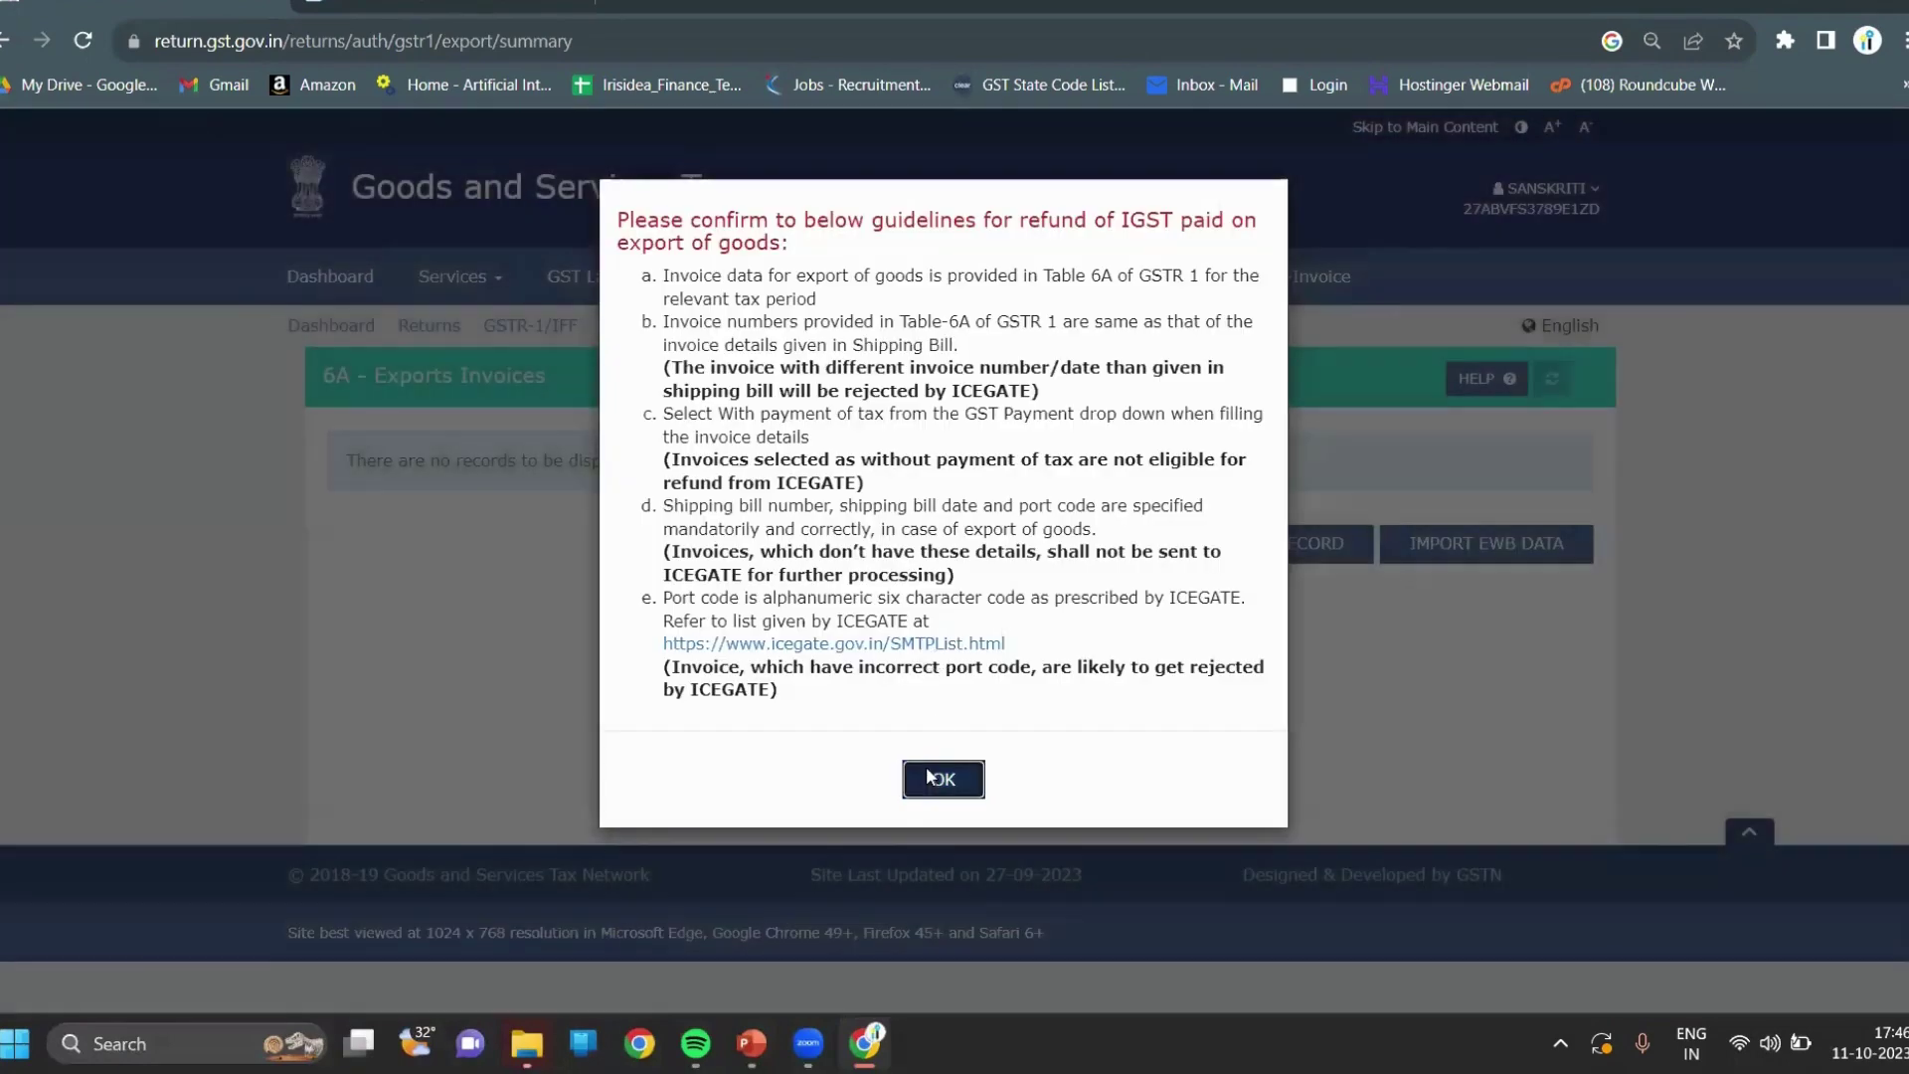
pyautogui.click(928, 775)
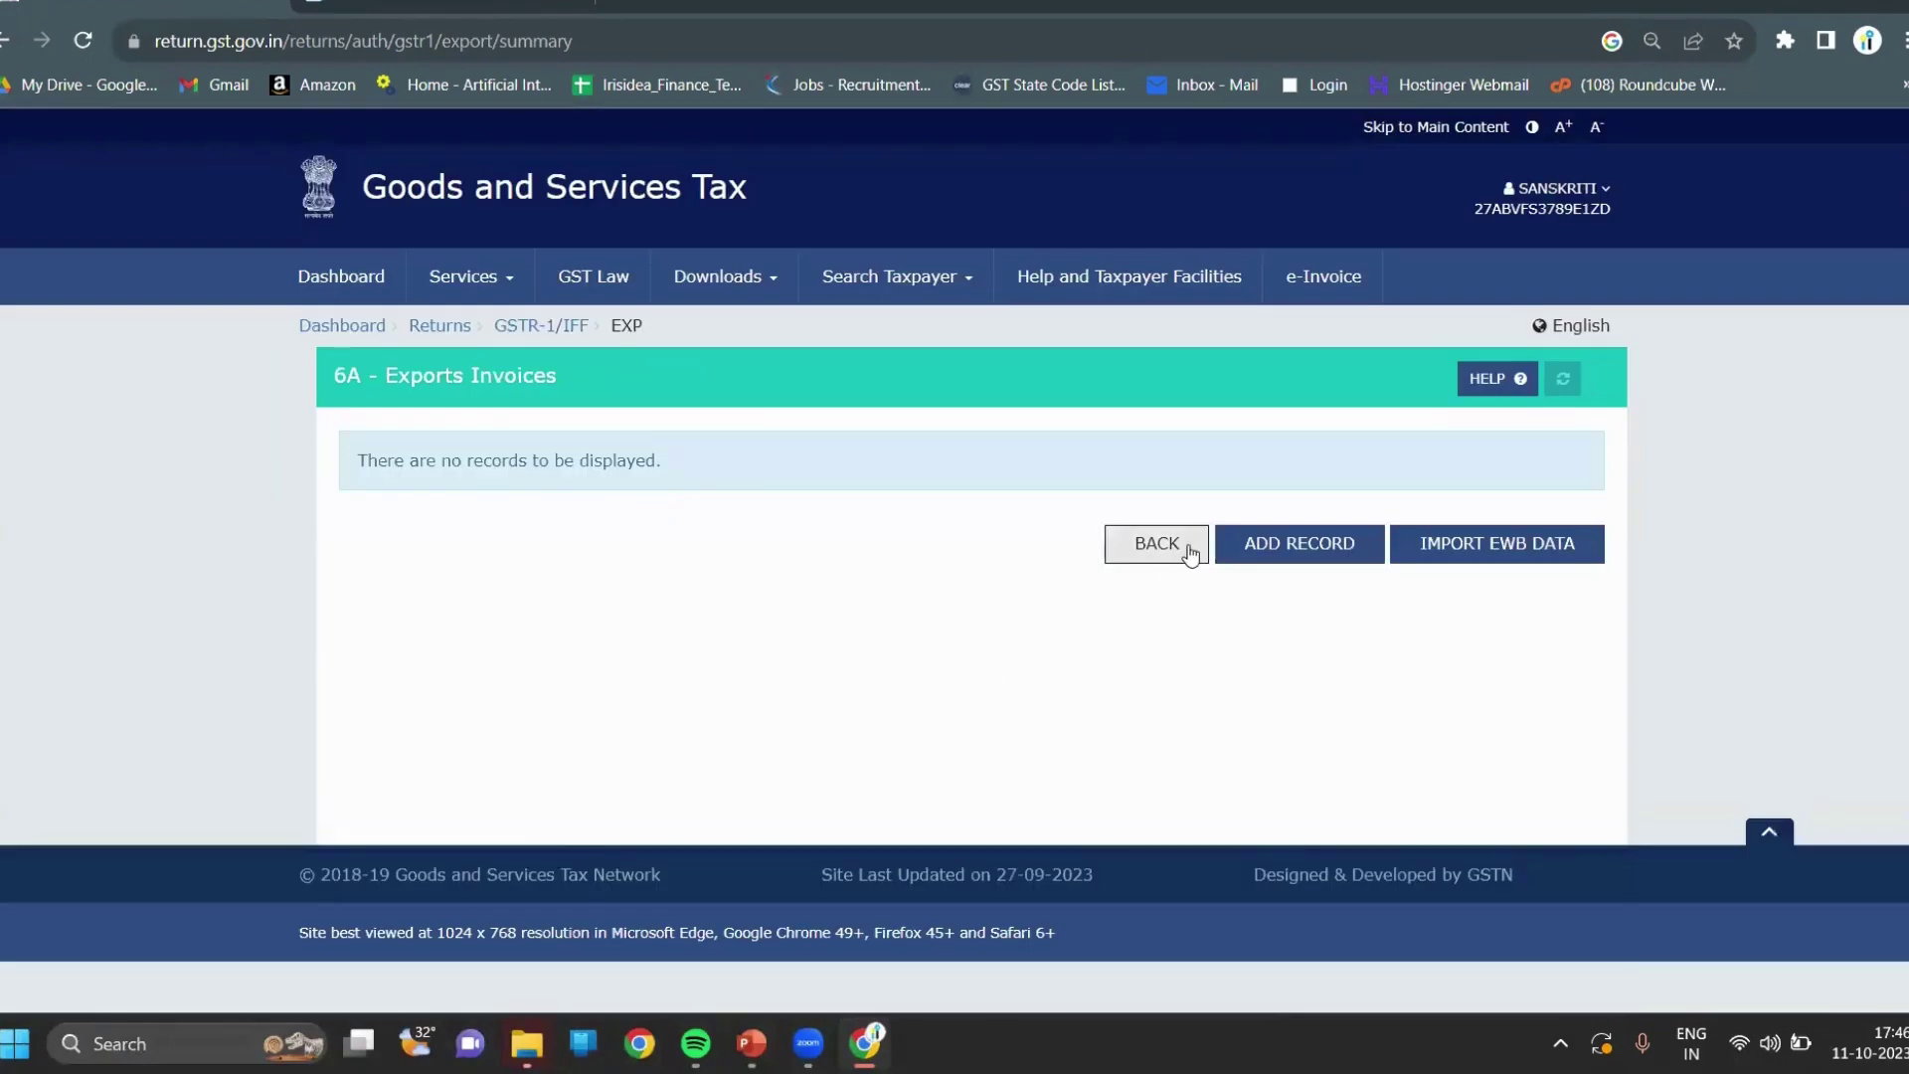
pyautogui.click(1334, 550)
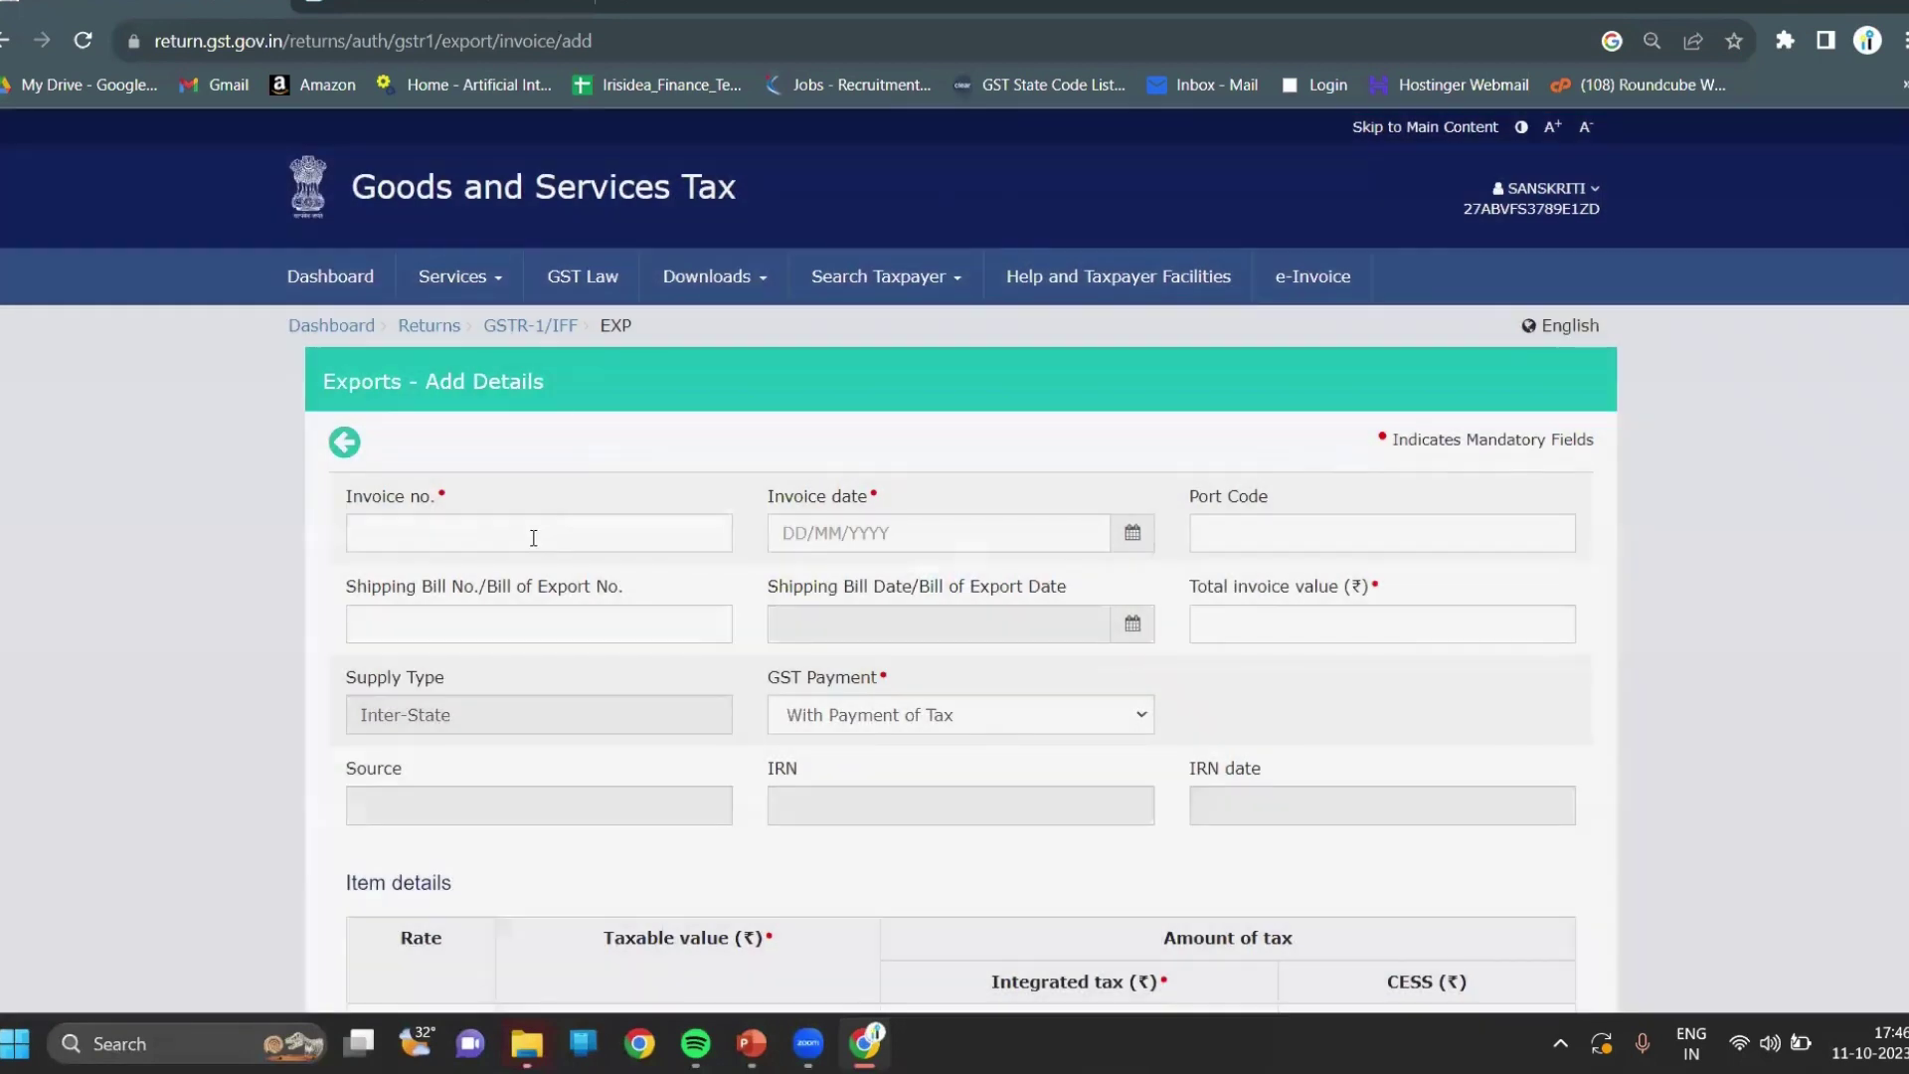
# Paste the Zoho invoice number into Invoice no. and check the invoice details in Zoho.
pyautogui.click(534, 537)
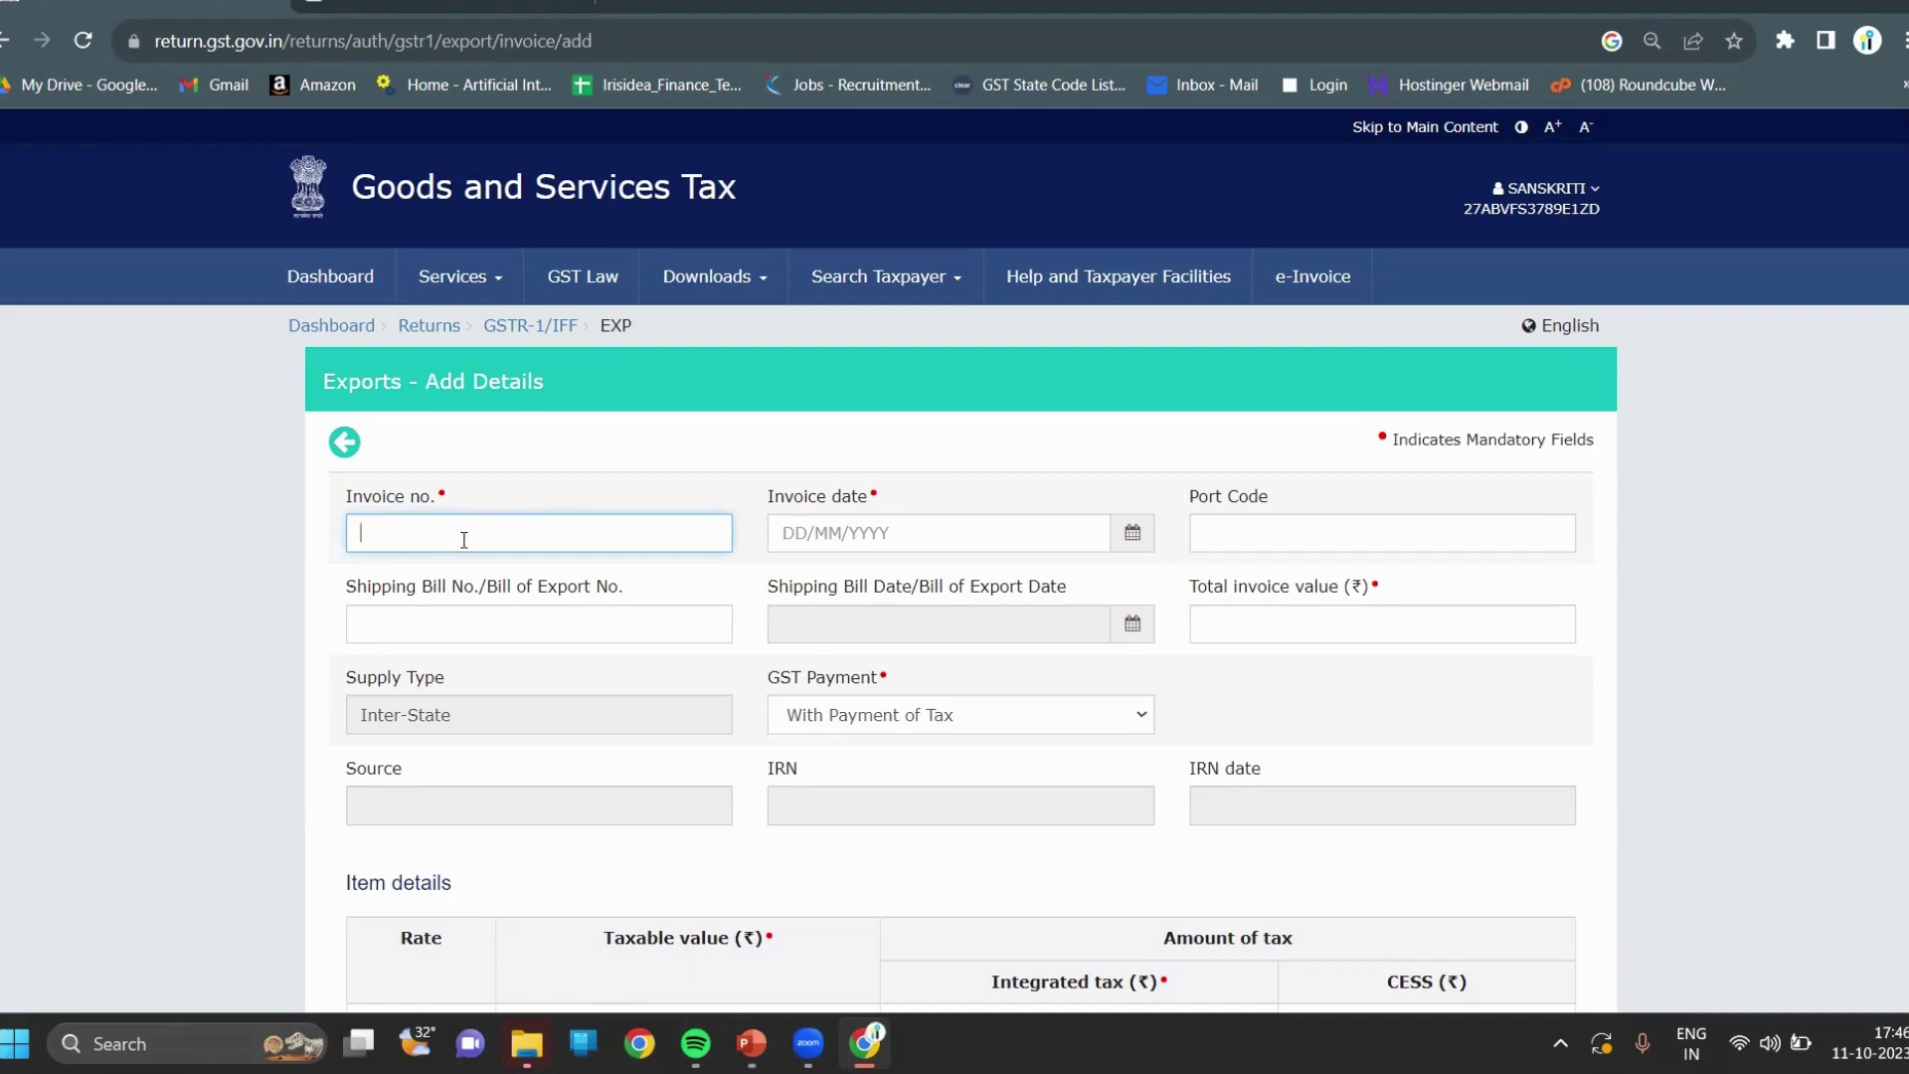
pyautogui.write('INV-000181')
pyautogui.click(504, 3)
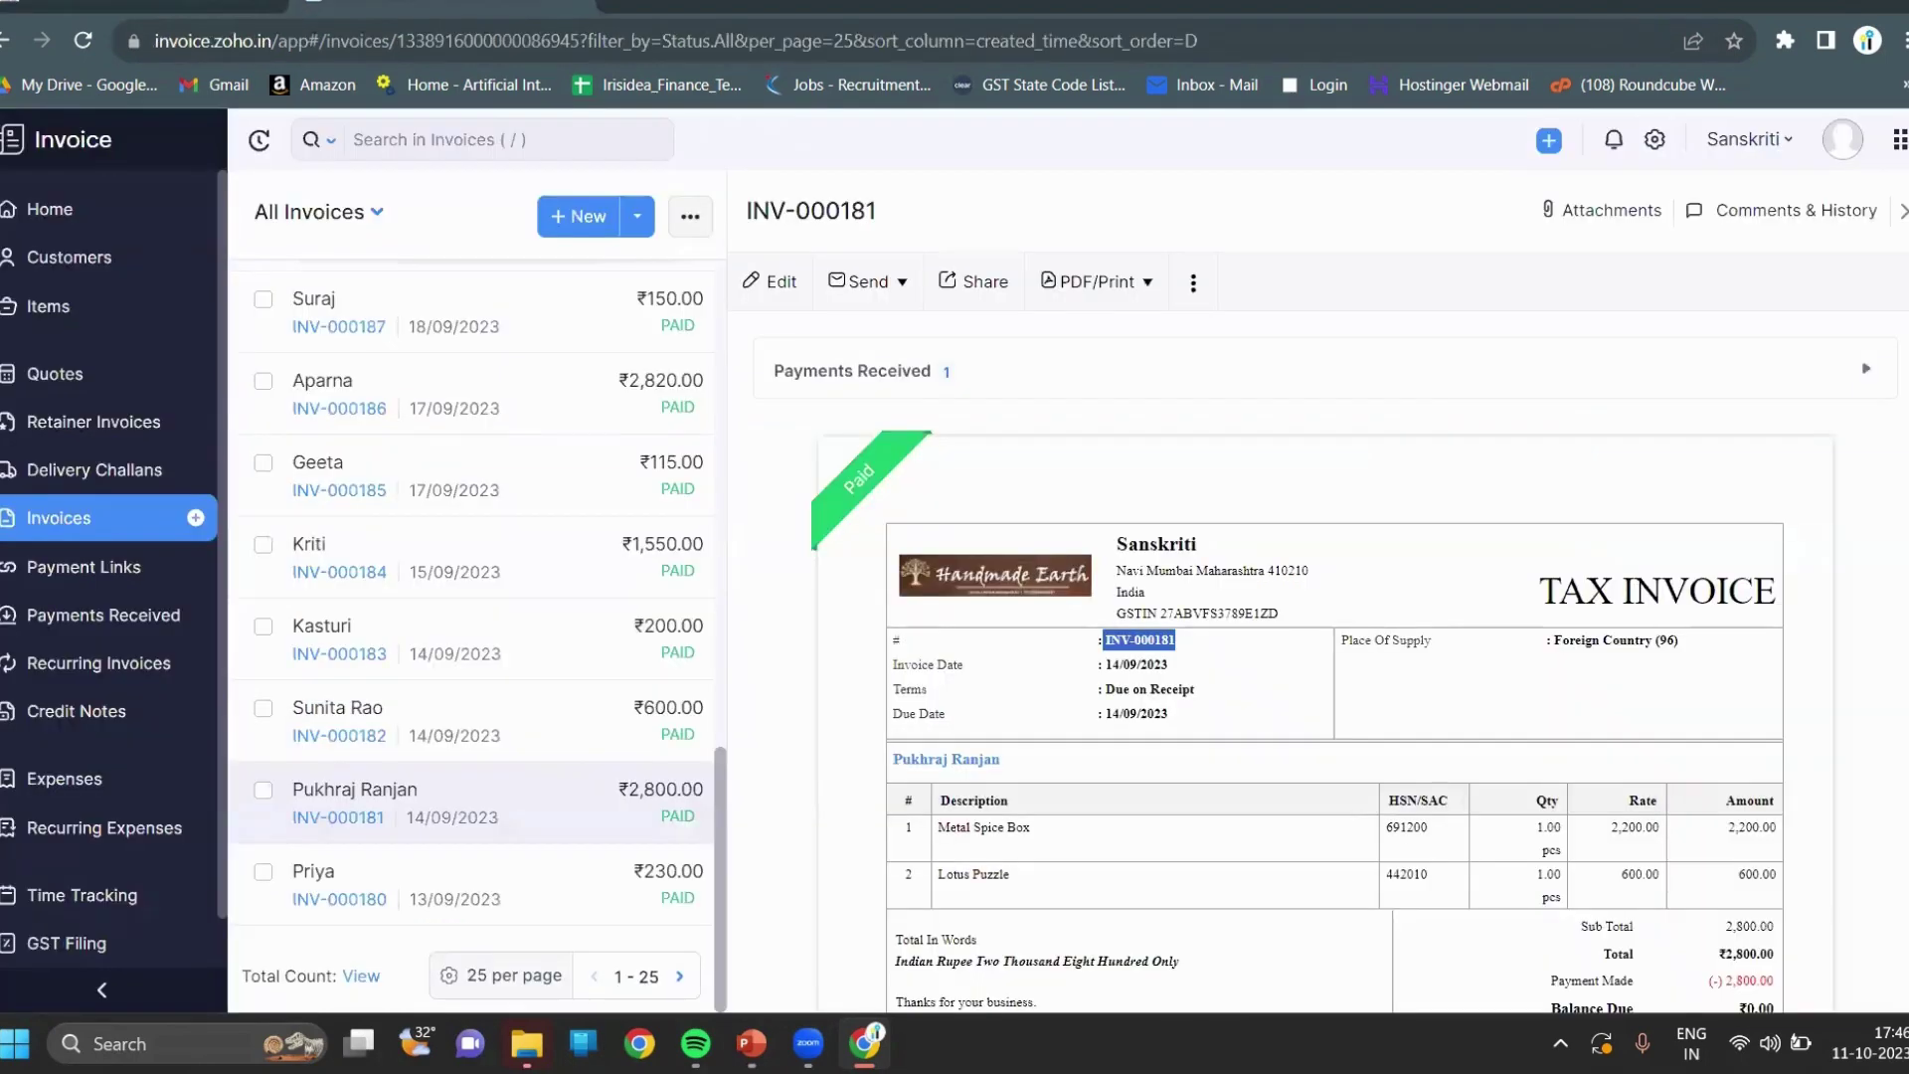
# Set the export invoice date to 14/09/2023 and total invoice value to 2800.
pyautogui.click(254, 8)
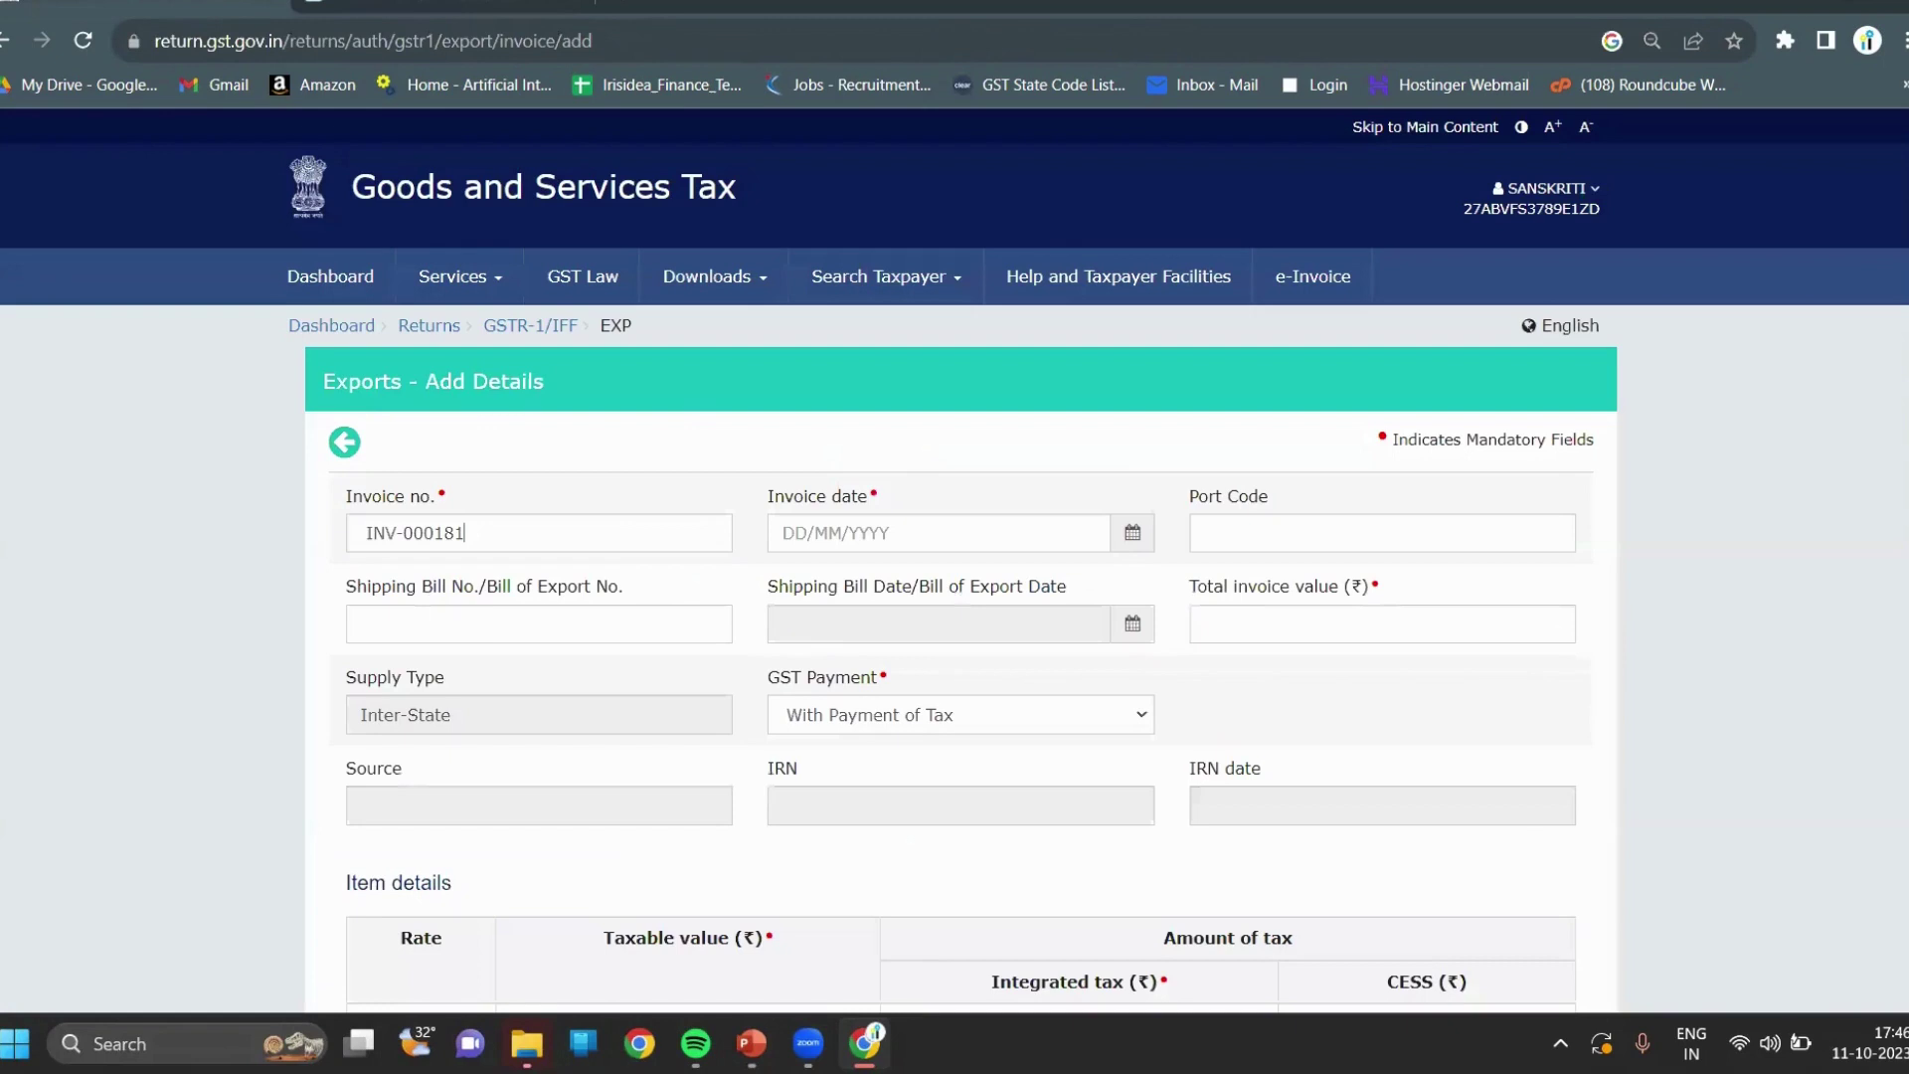
pyautogui.click(1132, 534)
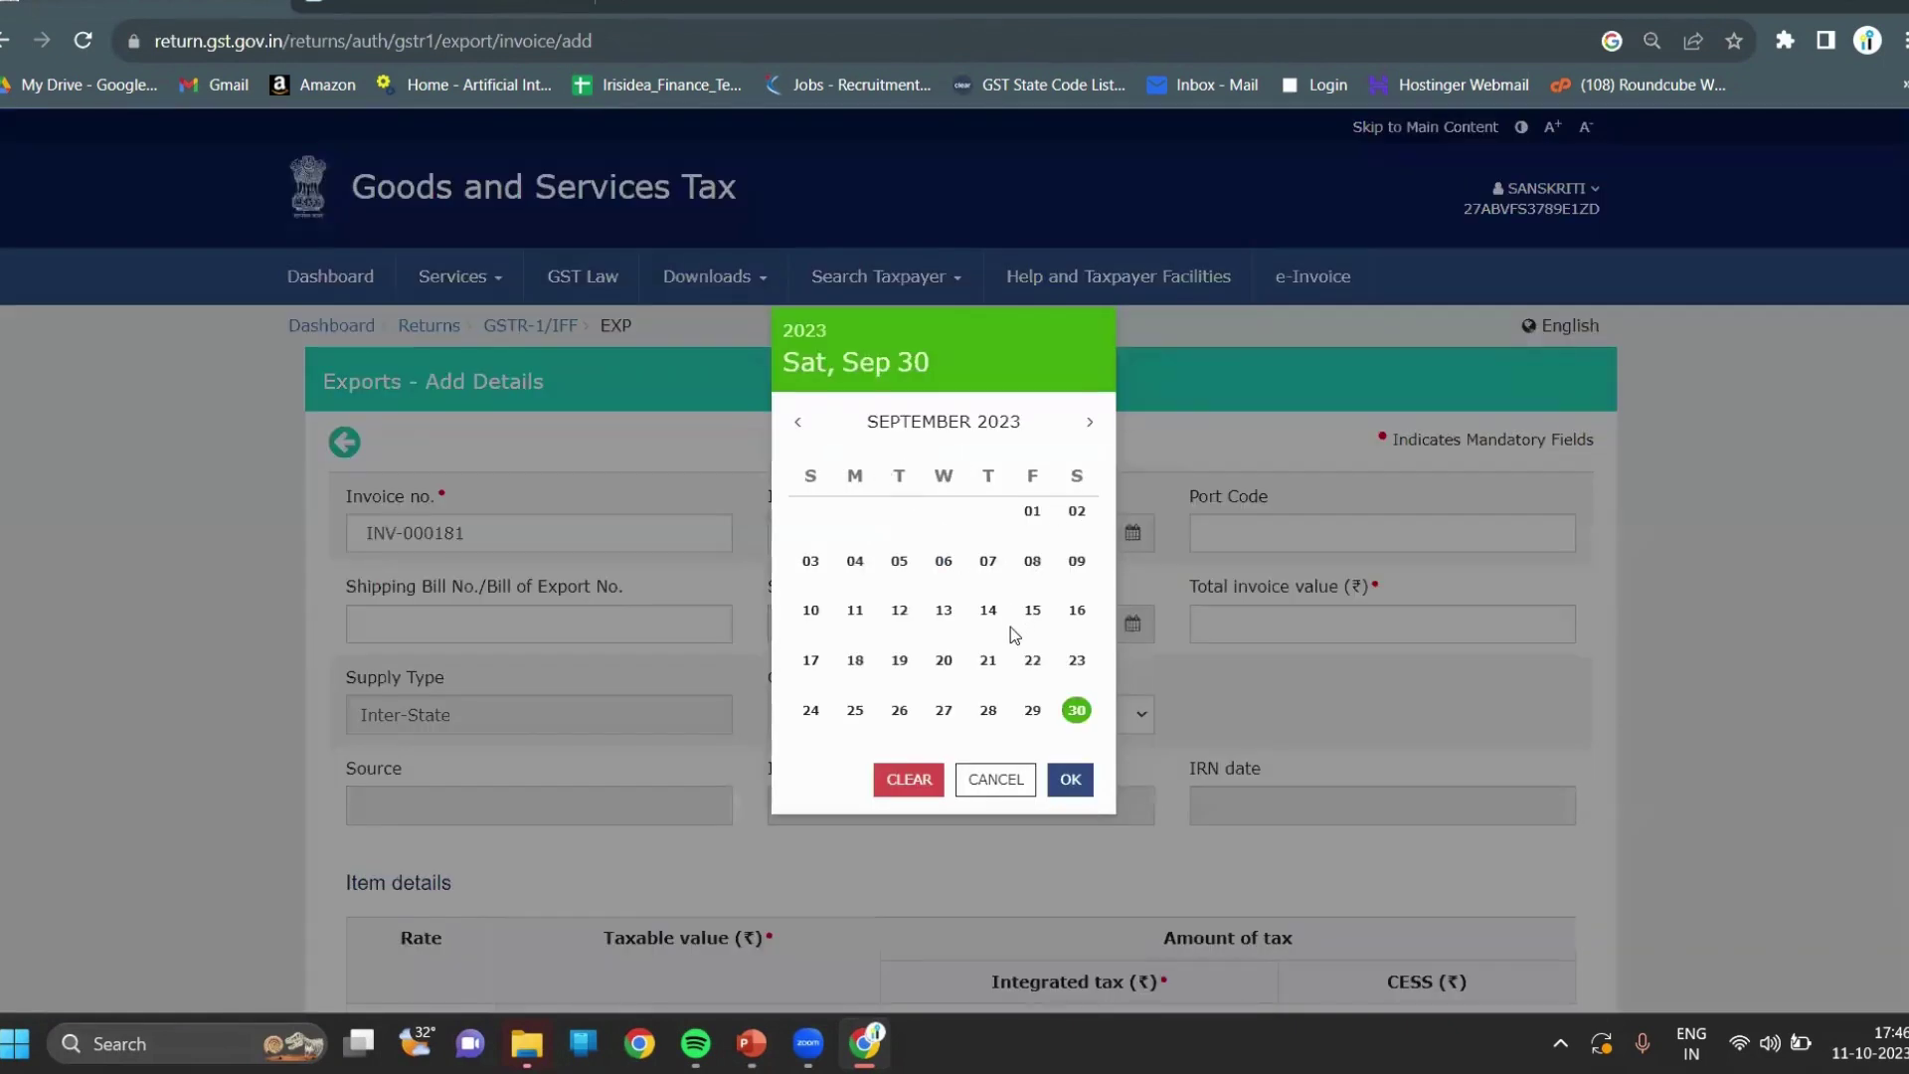
pyautogui.click(988, 612)
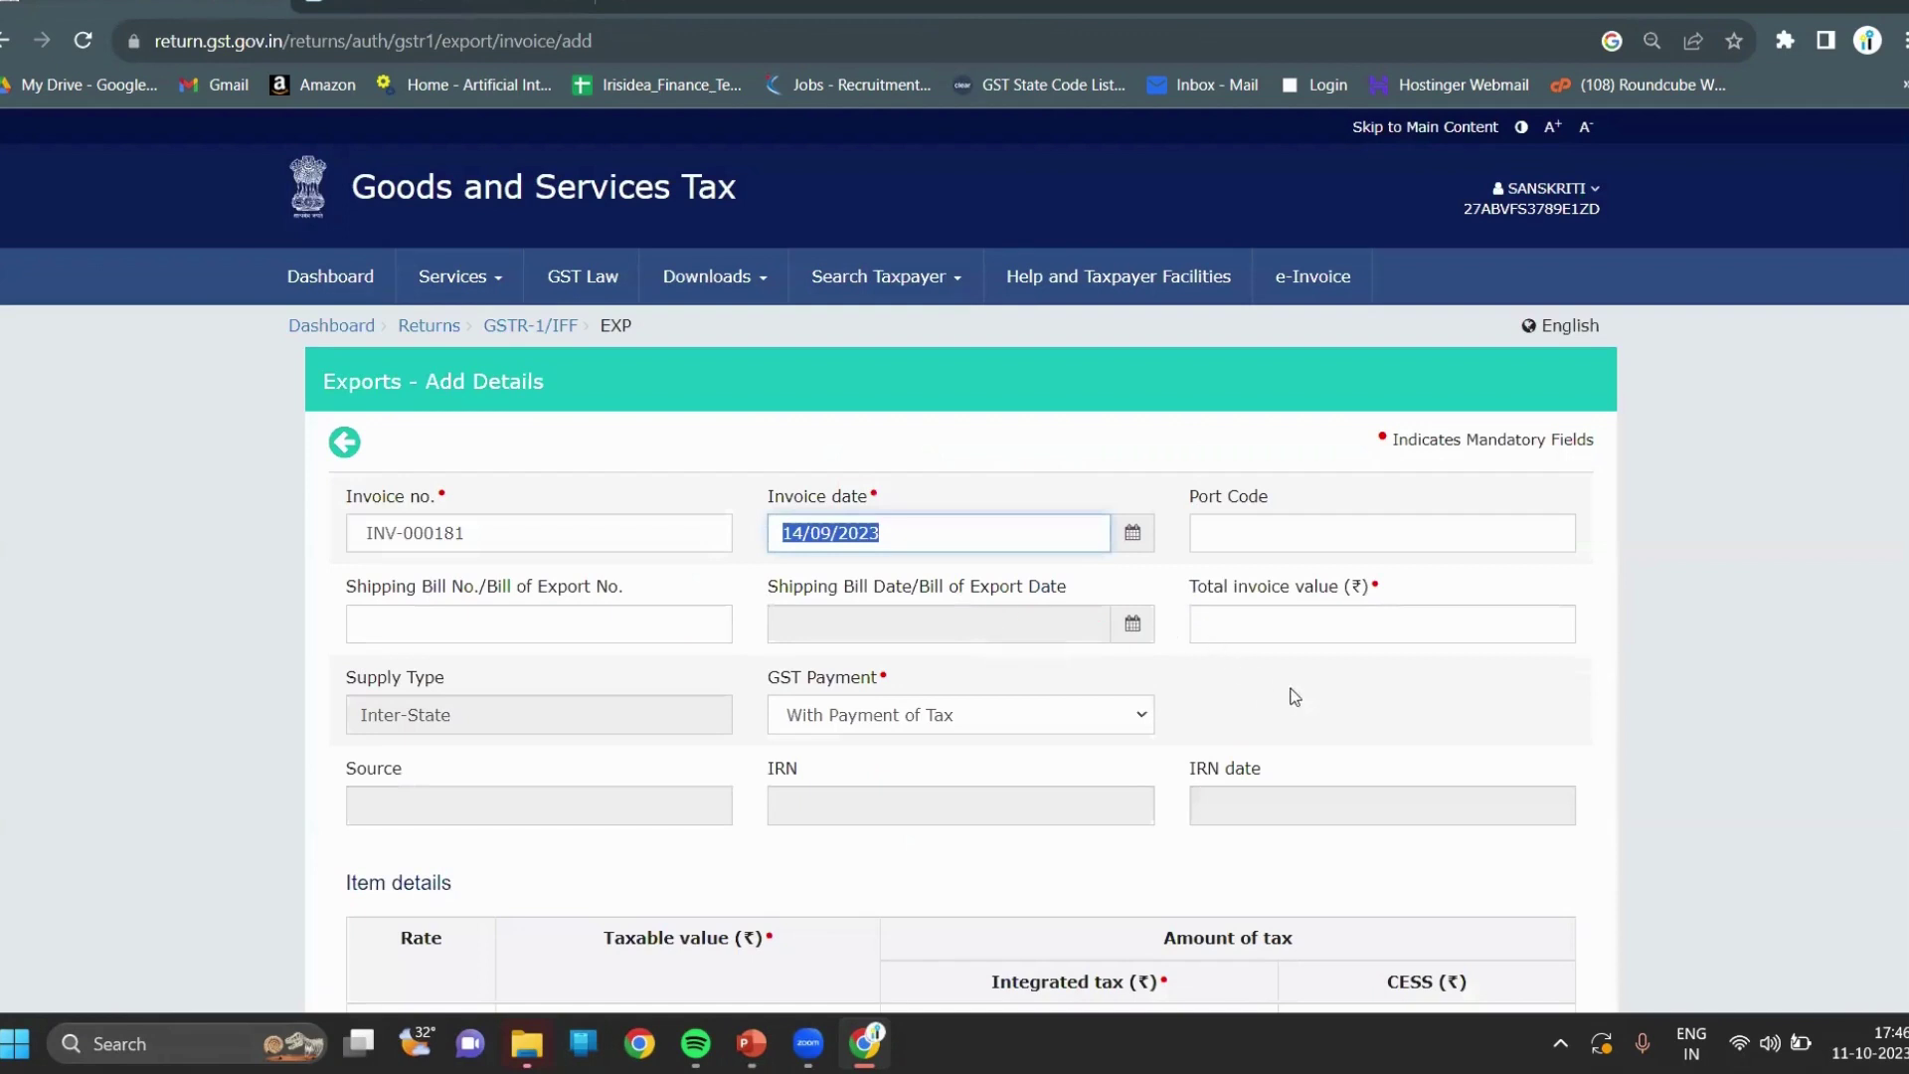
pyautogui.click(1313, 629)
pyautogui.write('2800')
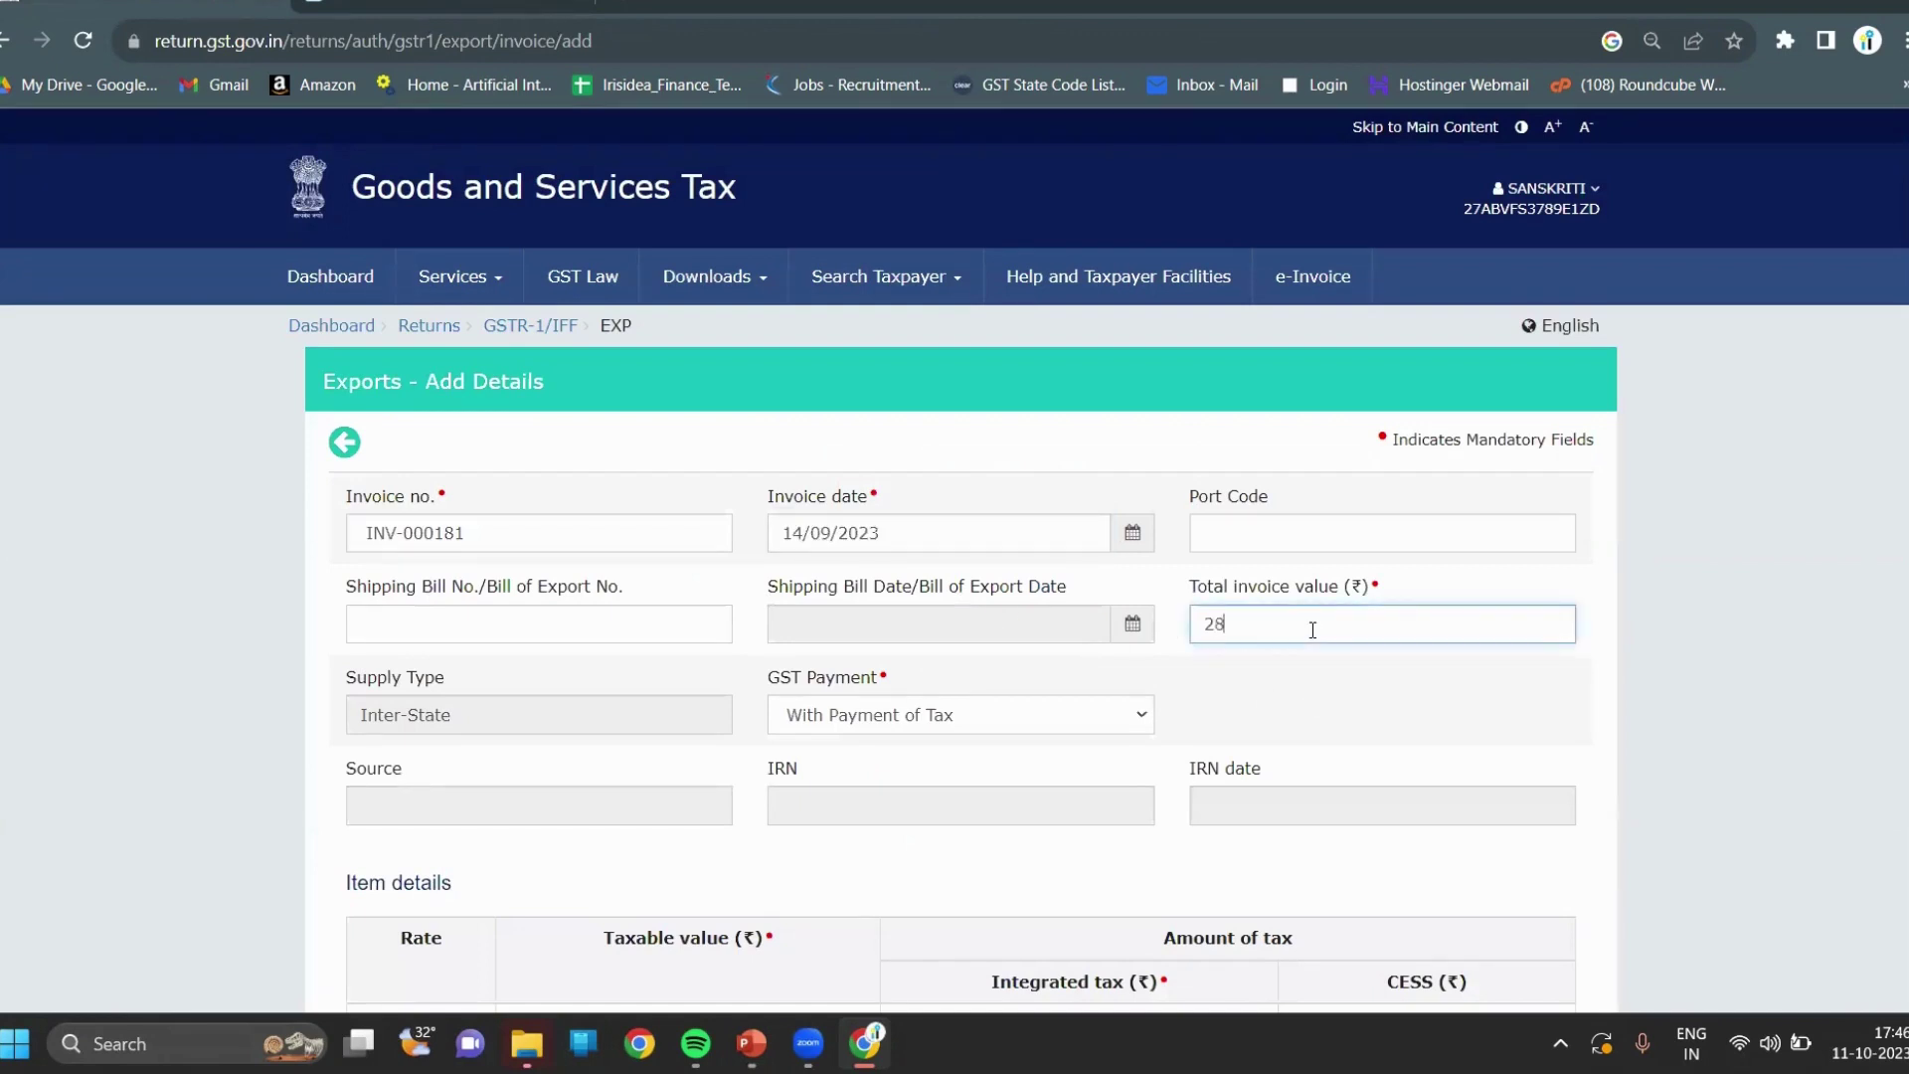
pyautogui.click(1651, 700)
# Set GST payment to Without Payment of Tax and try saving the invoice.
pyautogui.scroll(-1, 1653, 703)
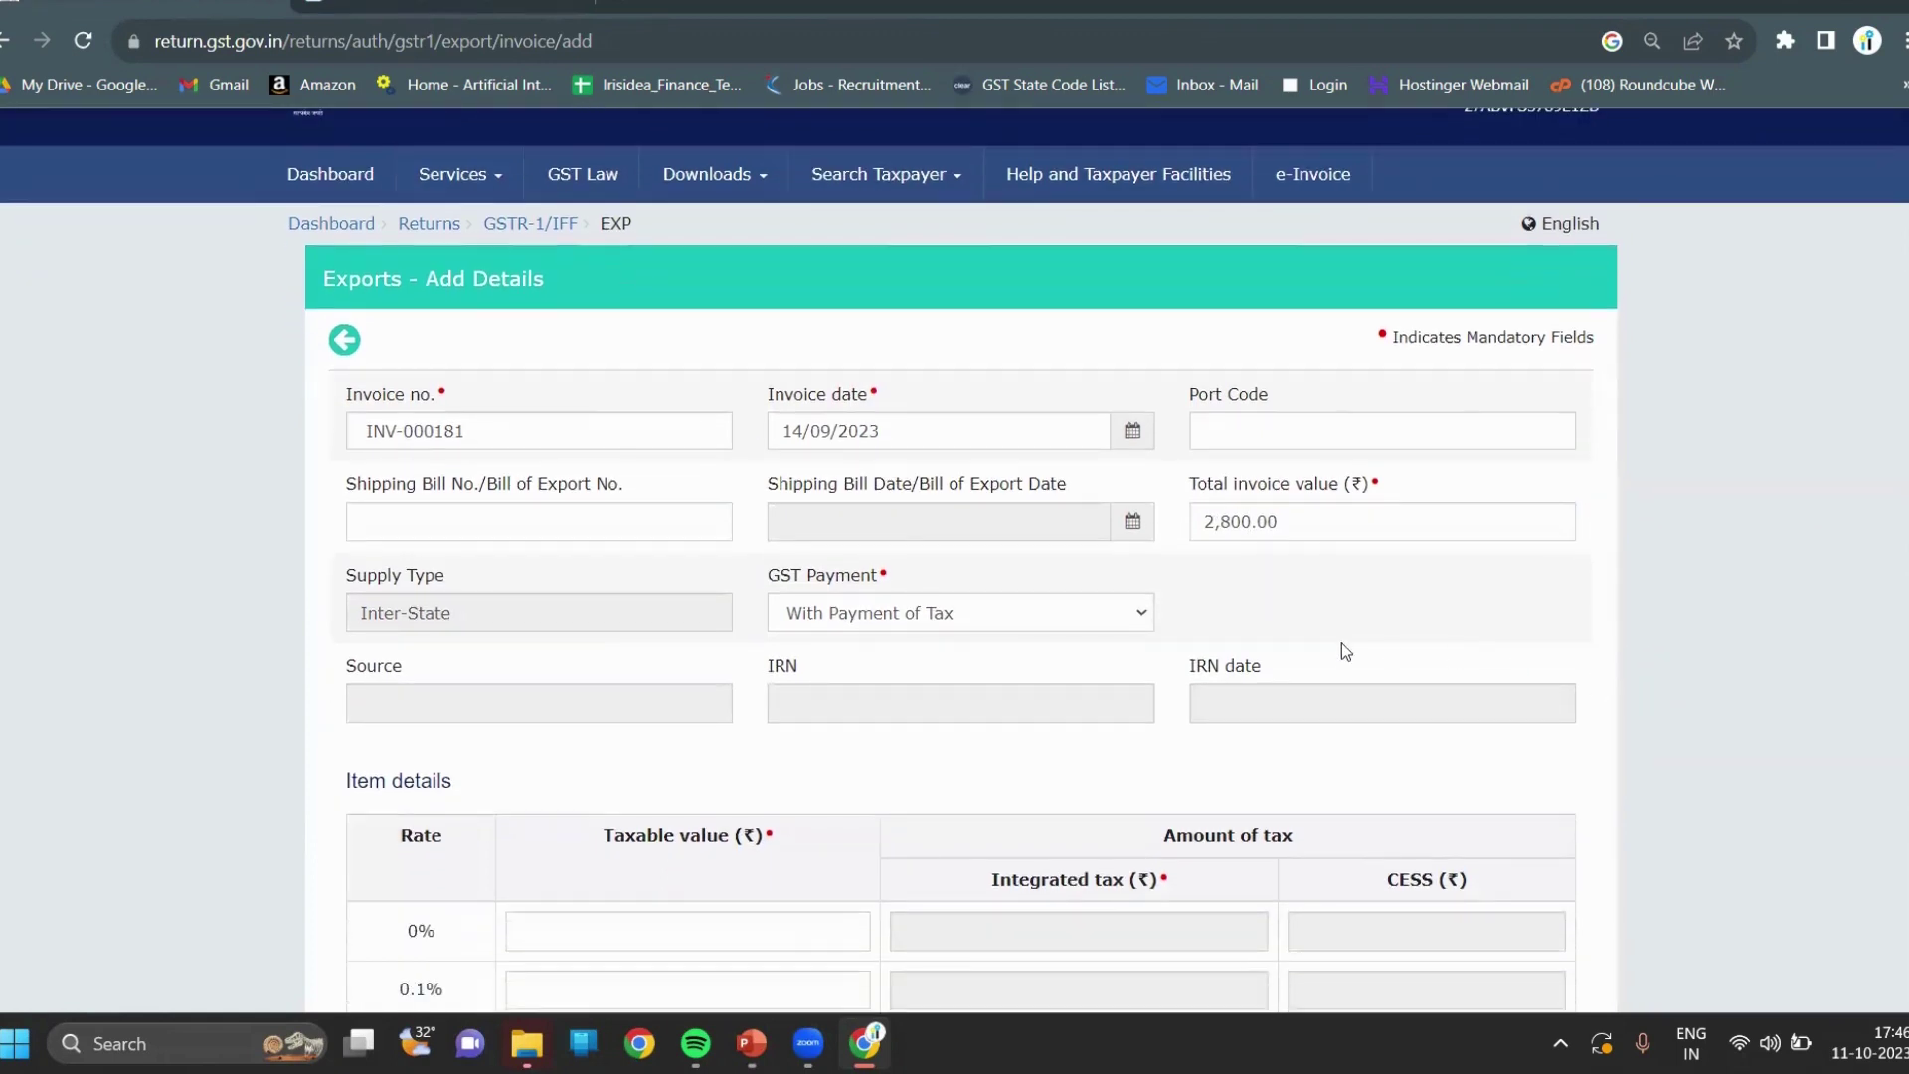
pyautogui.click(1118, 627)
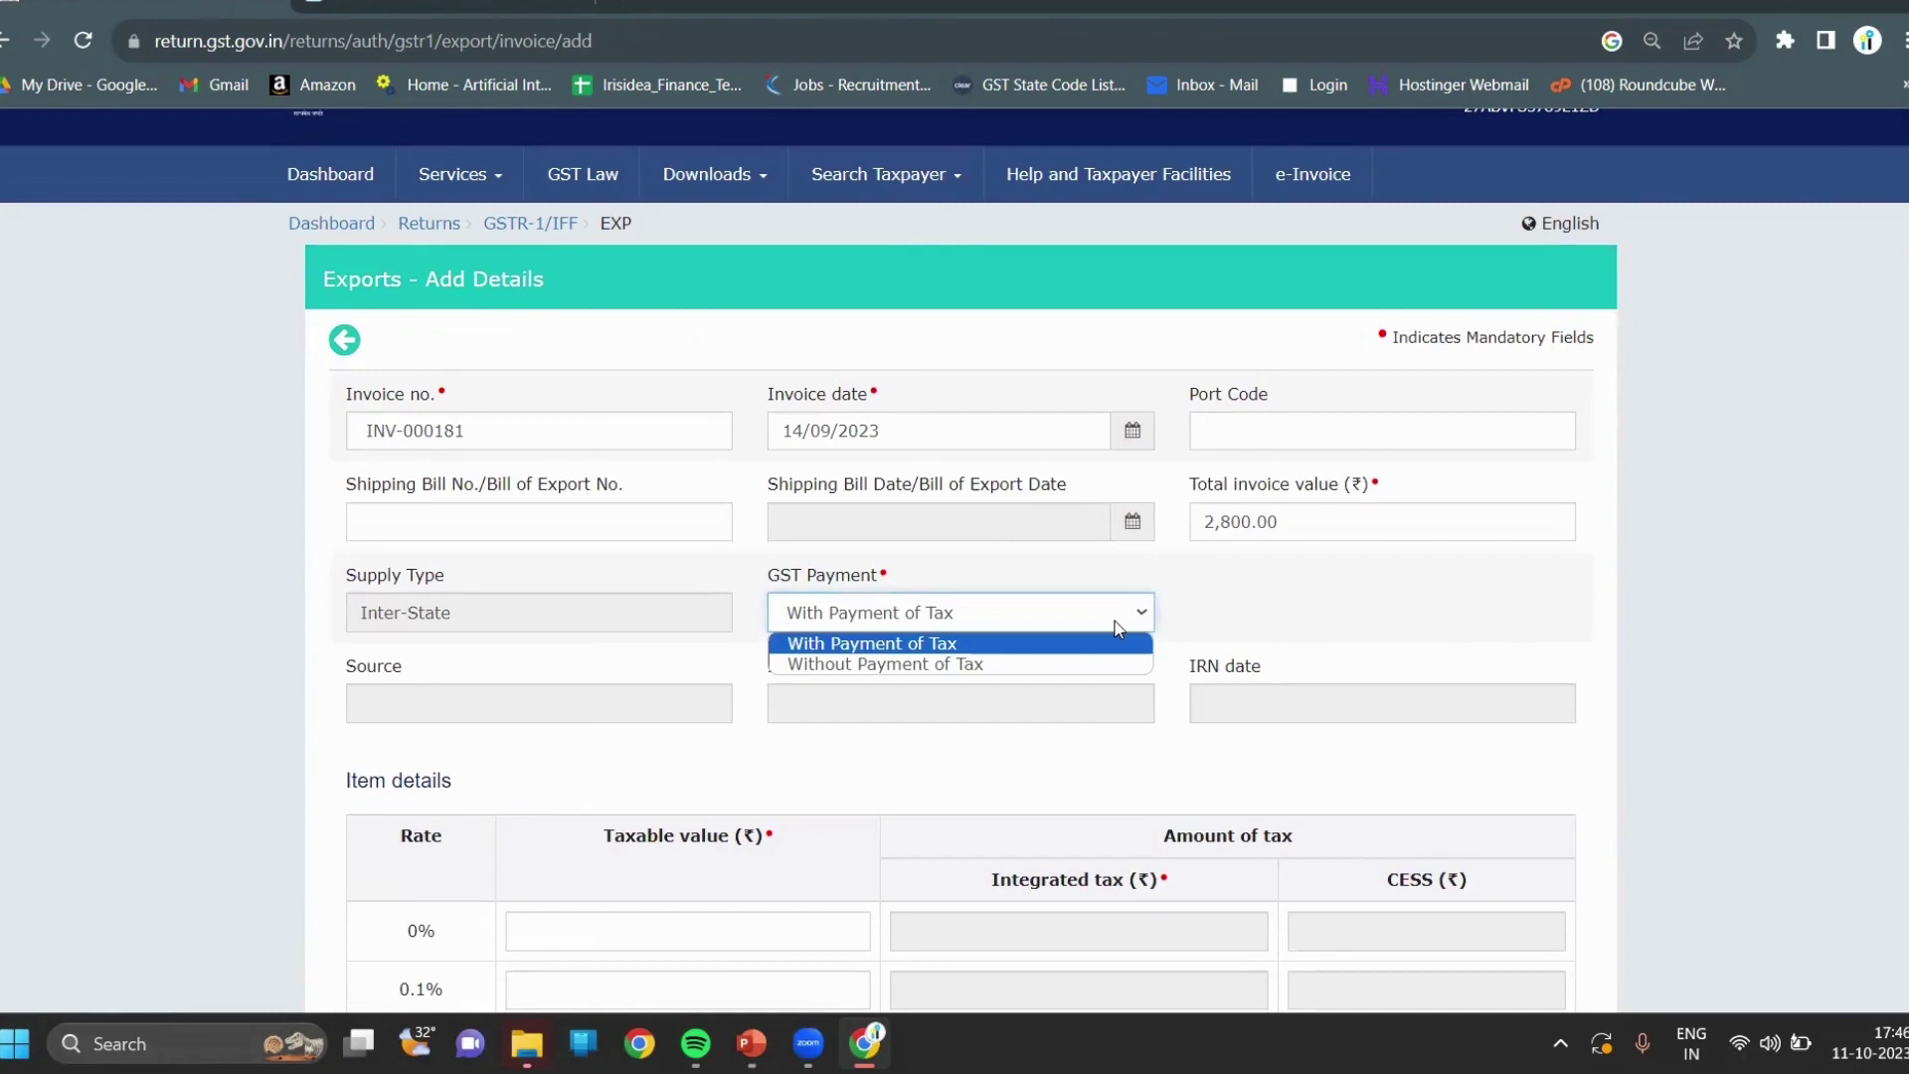
pyautogui.click(1024, 674)
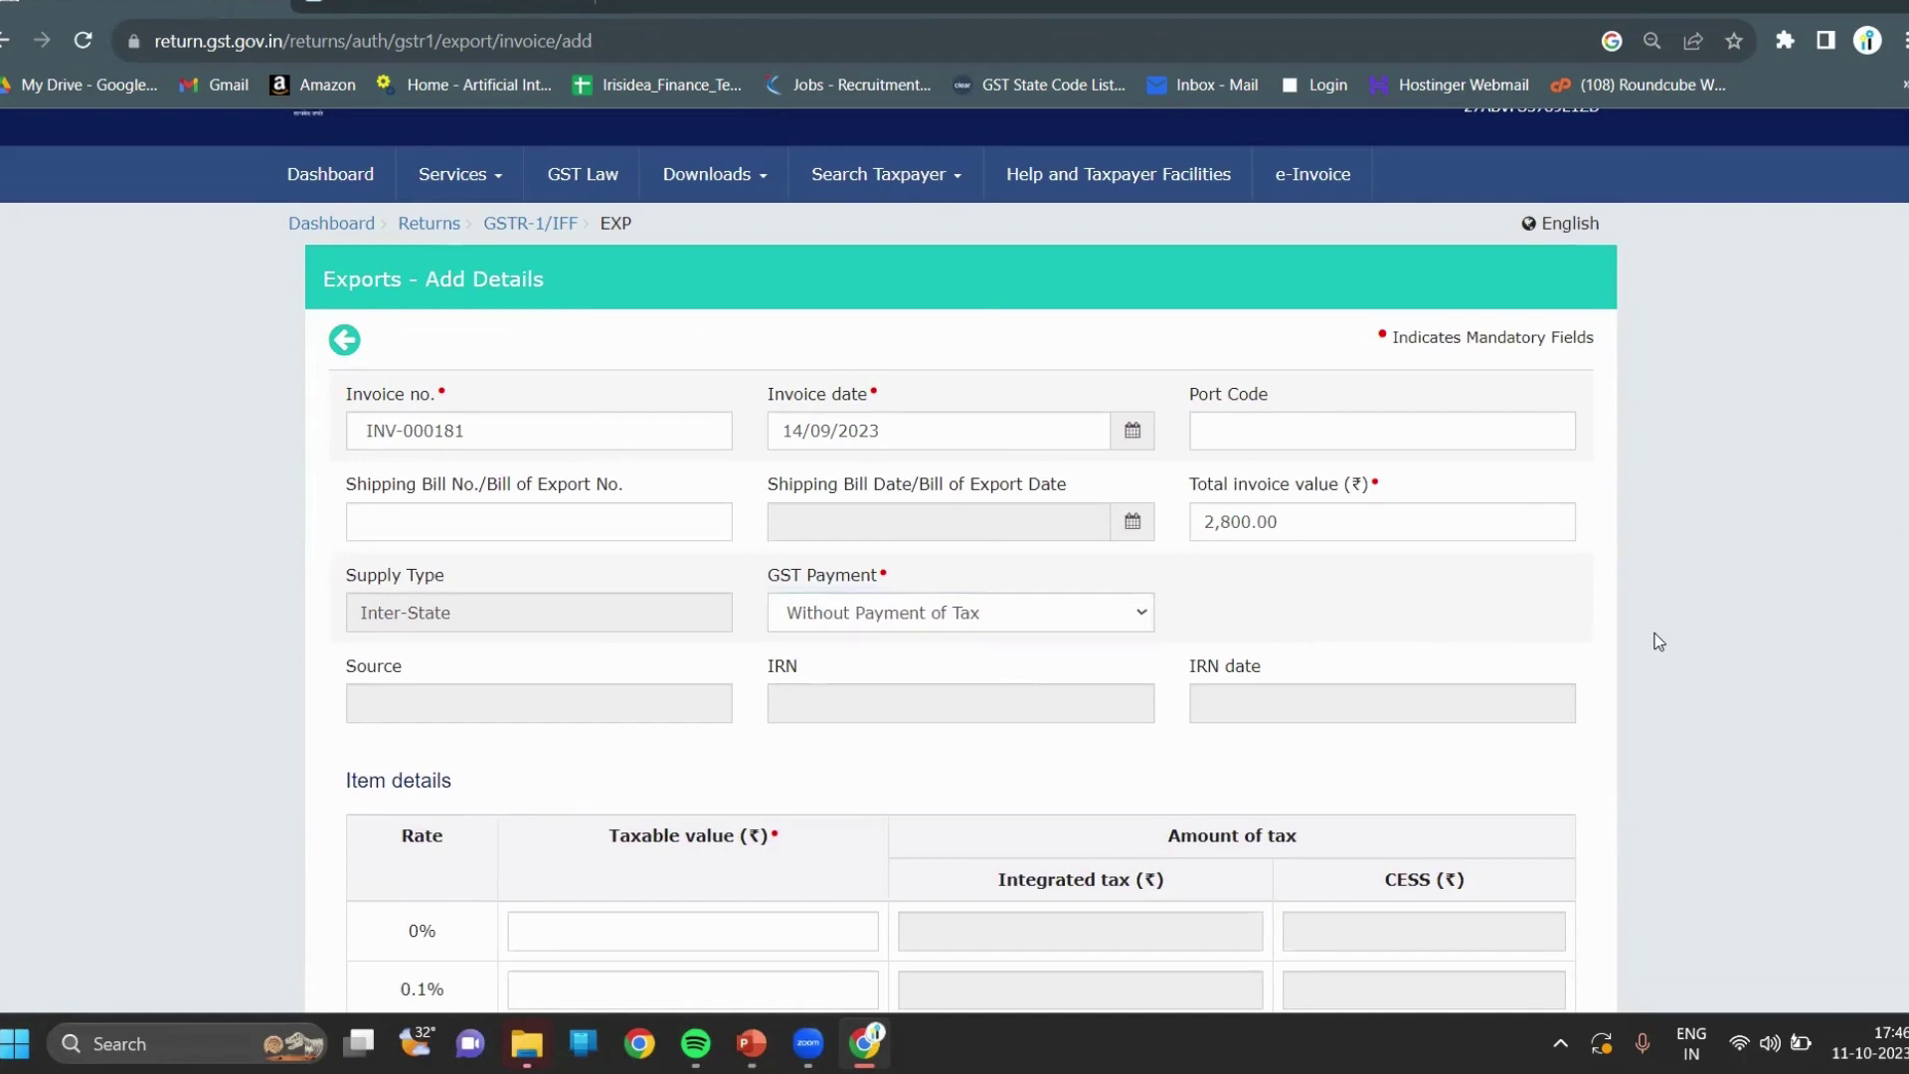
pyautogui.scroll(-8, 1659, 642)
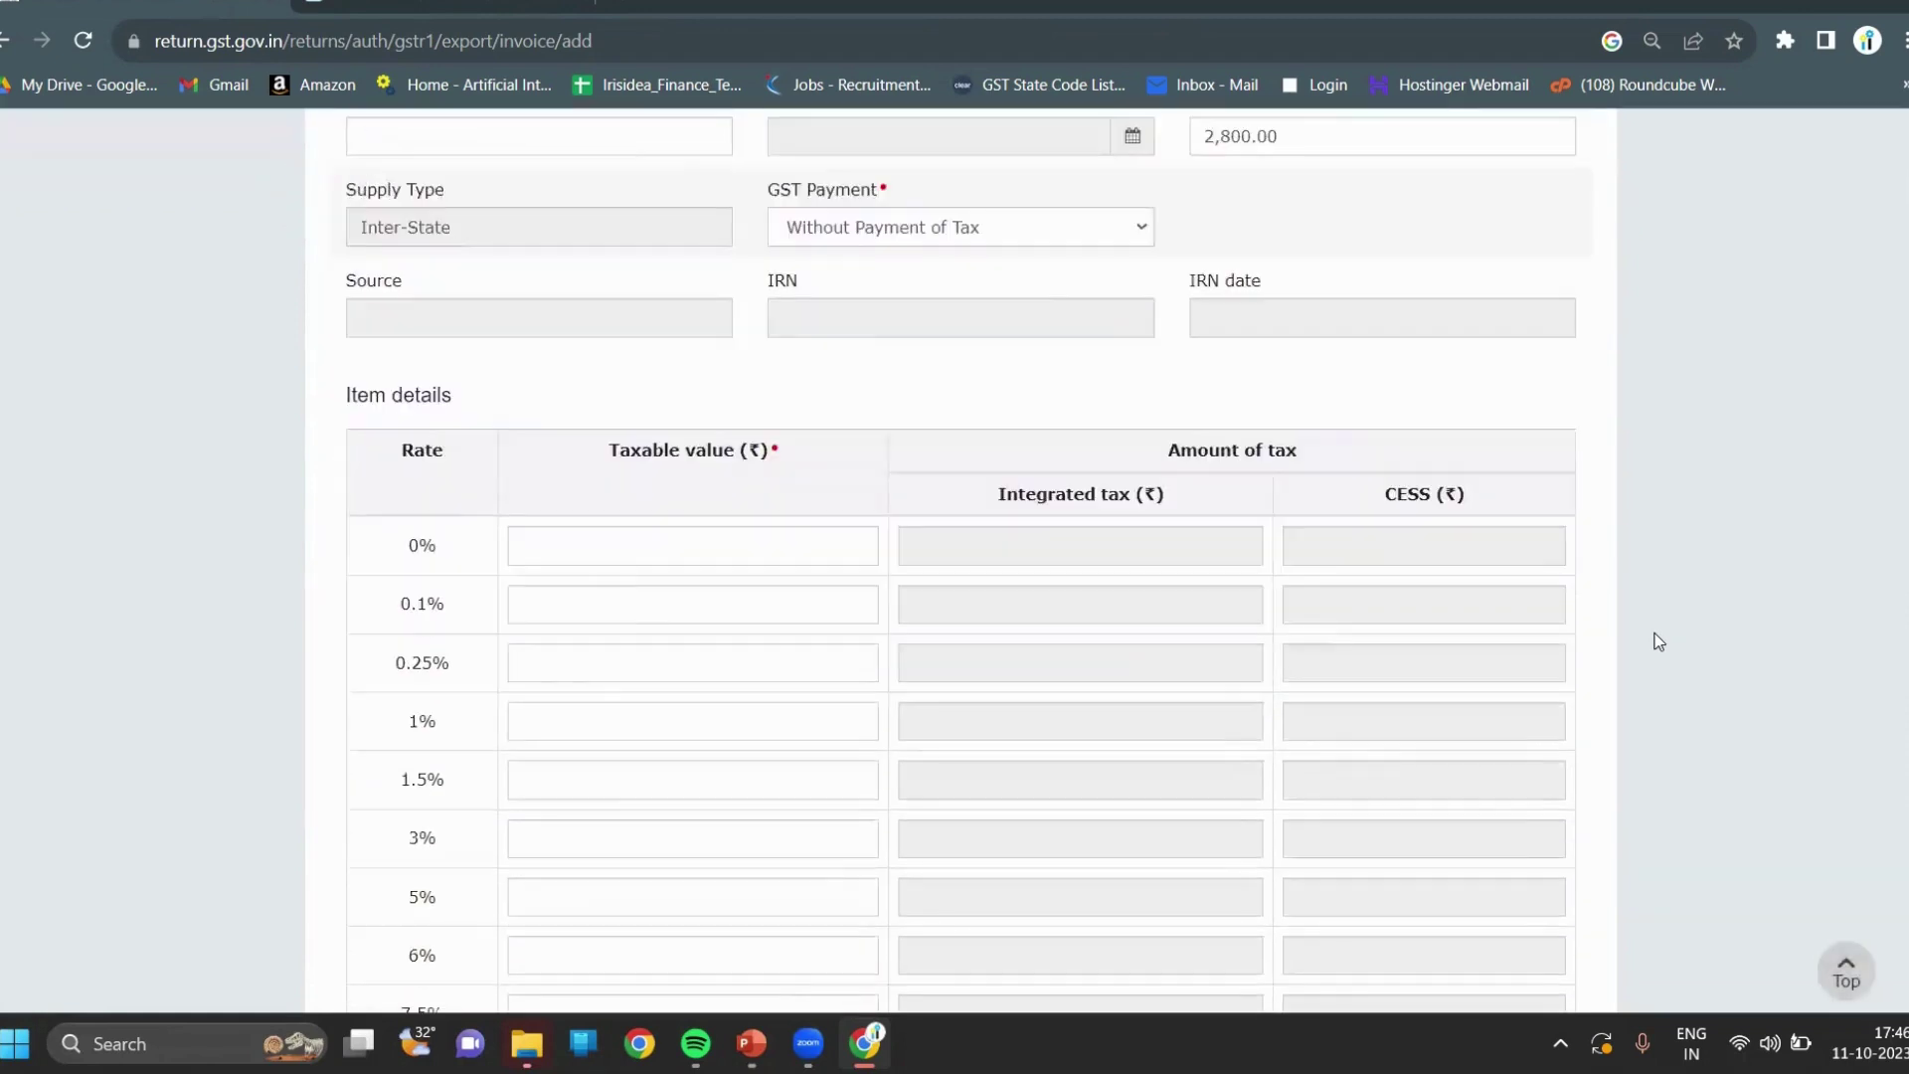
pyautogui.scroll(-1, 1659, 642)
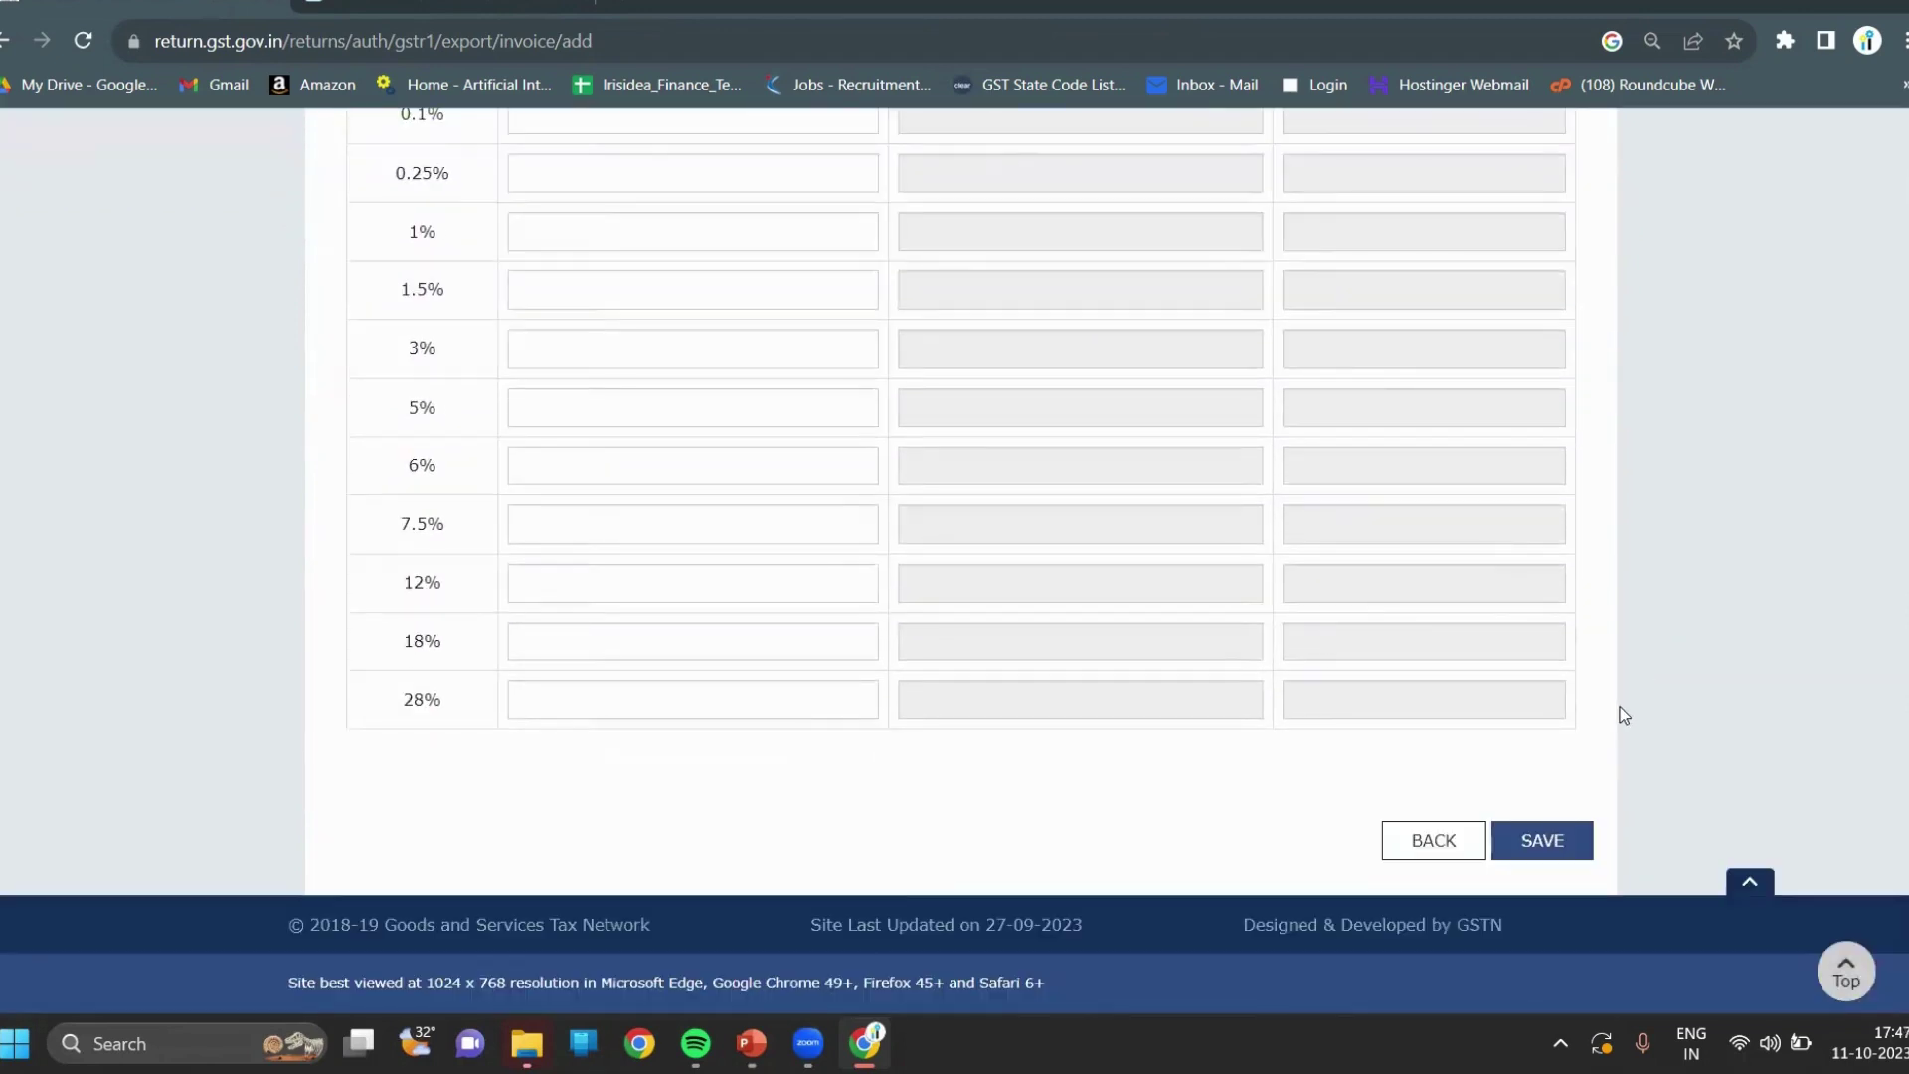
pyautogui.click(1563, 847)
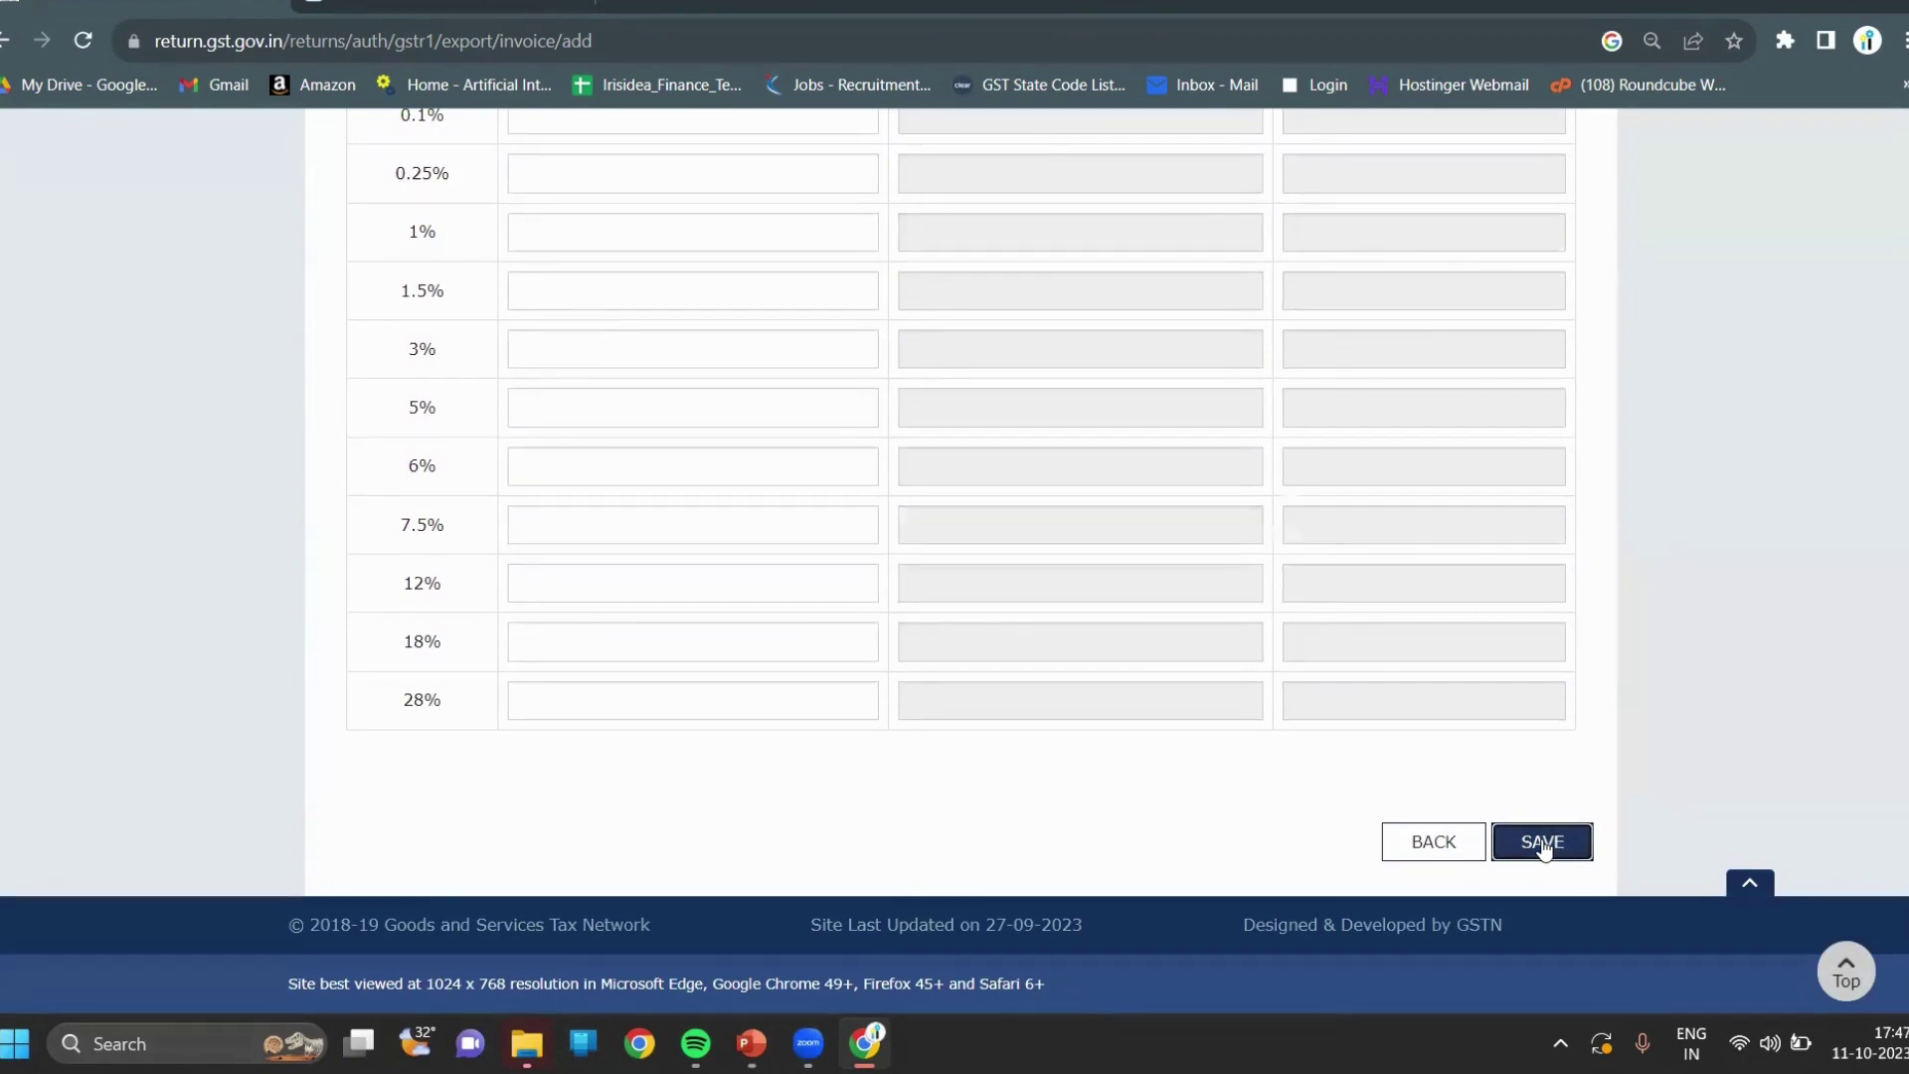
# Enter 2800 as the taxable value in the 0% rate row.
pyautogui.scroll(2, 1738, 762)
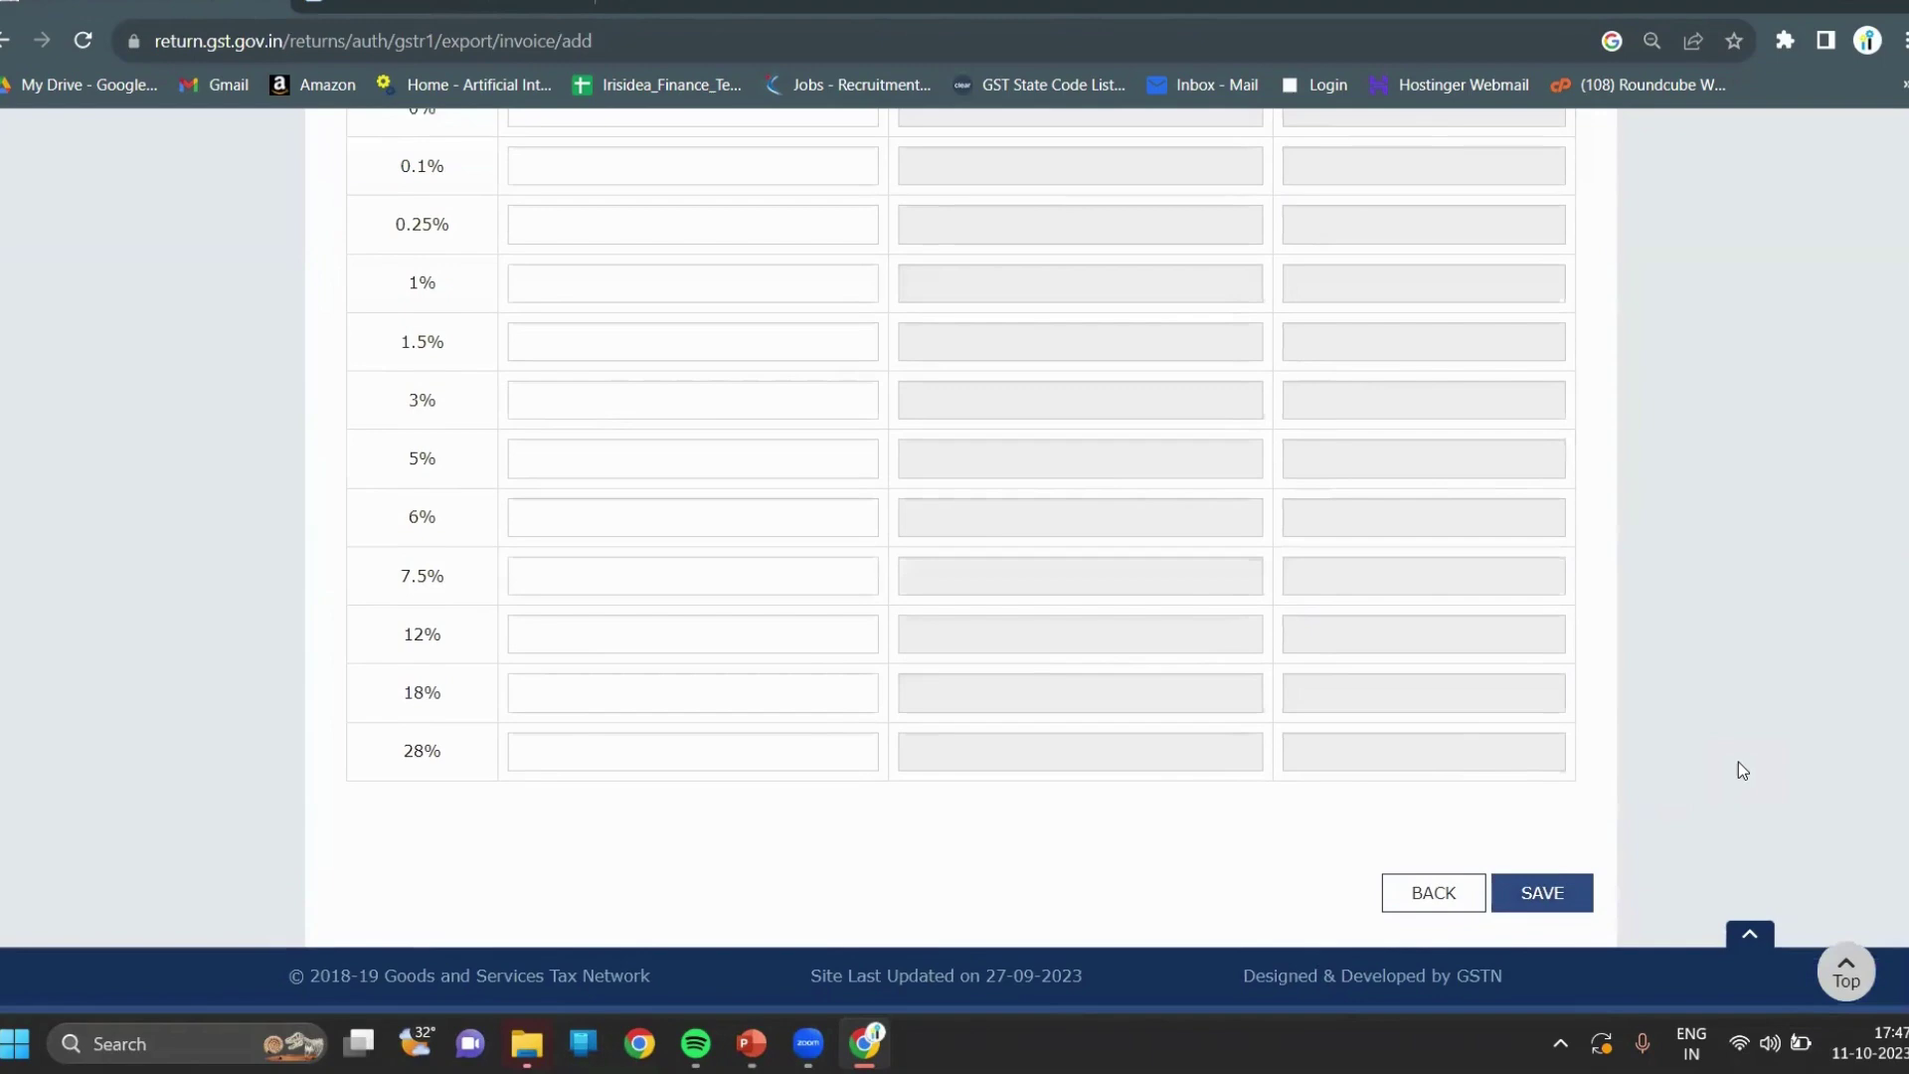
pyautogui.scroll(8, 1738, 762)
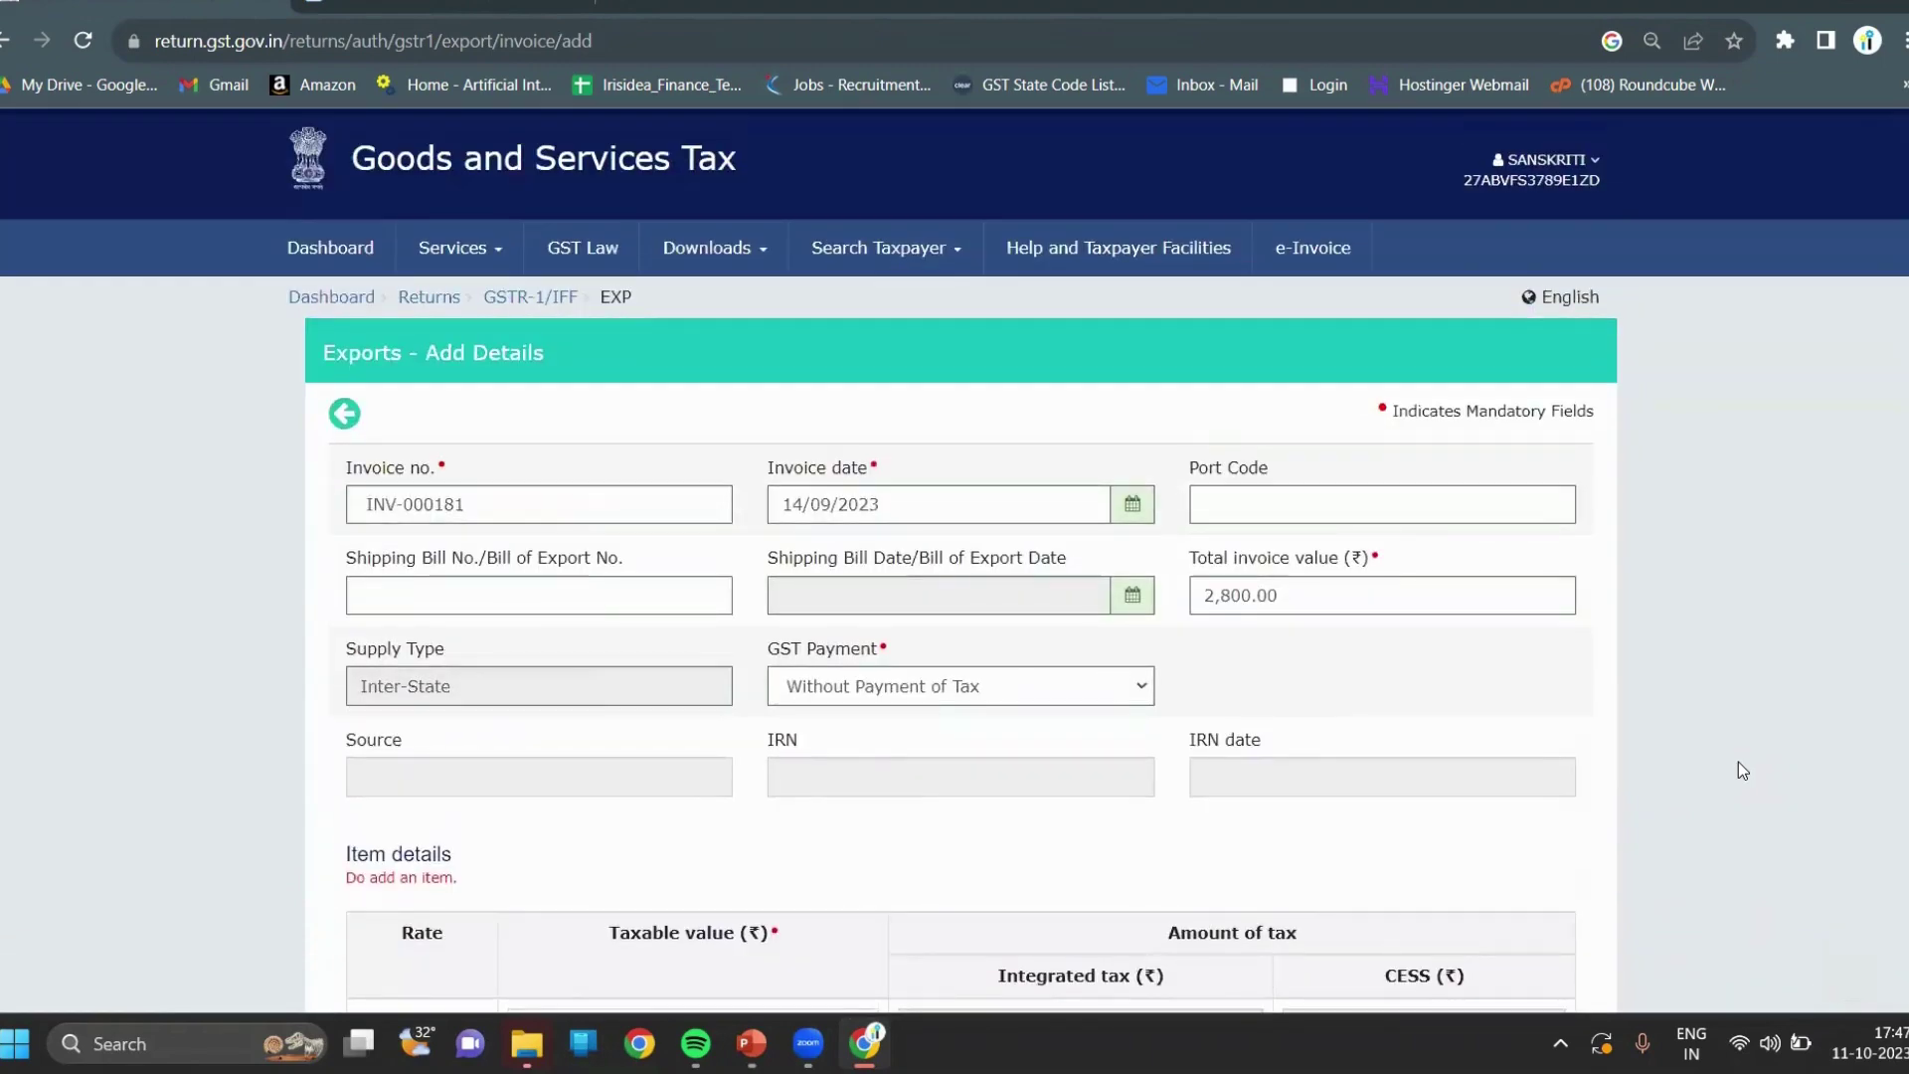
pyautogui.scroll(-2, 1738, 763)
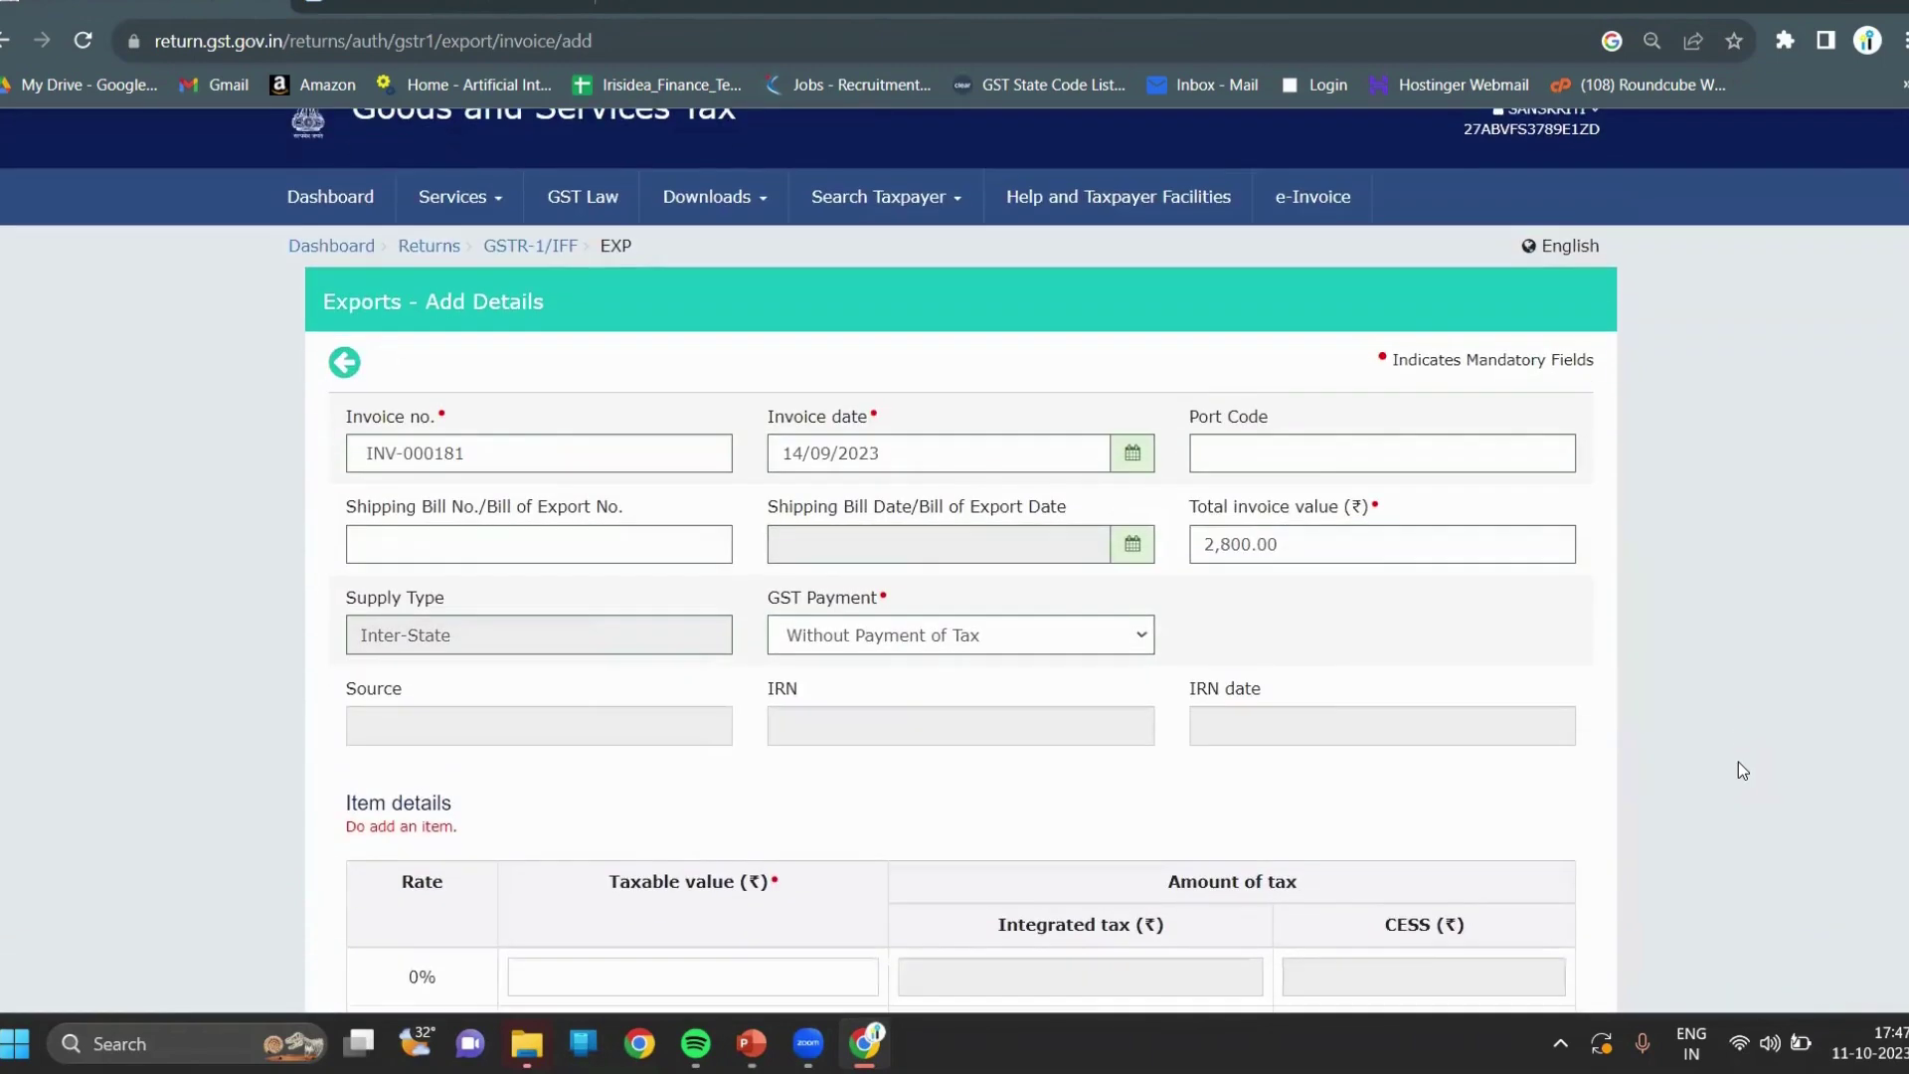
pyautogui.scroll(-1, 1738, 771)
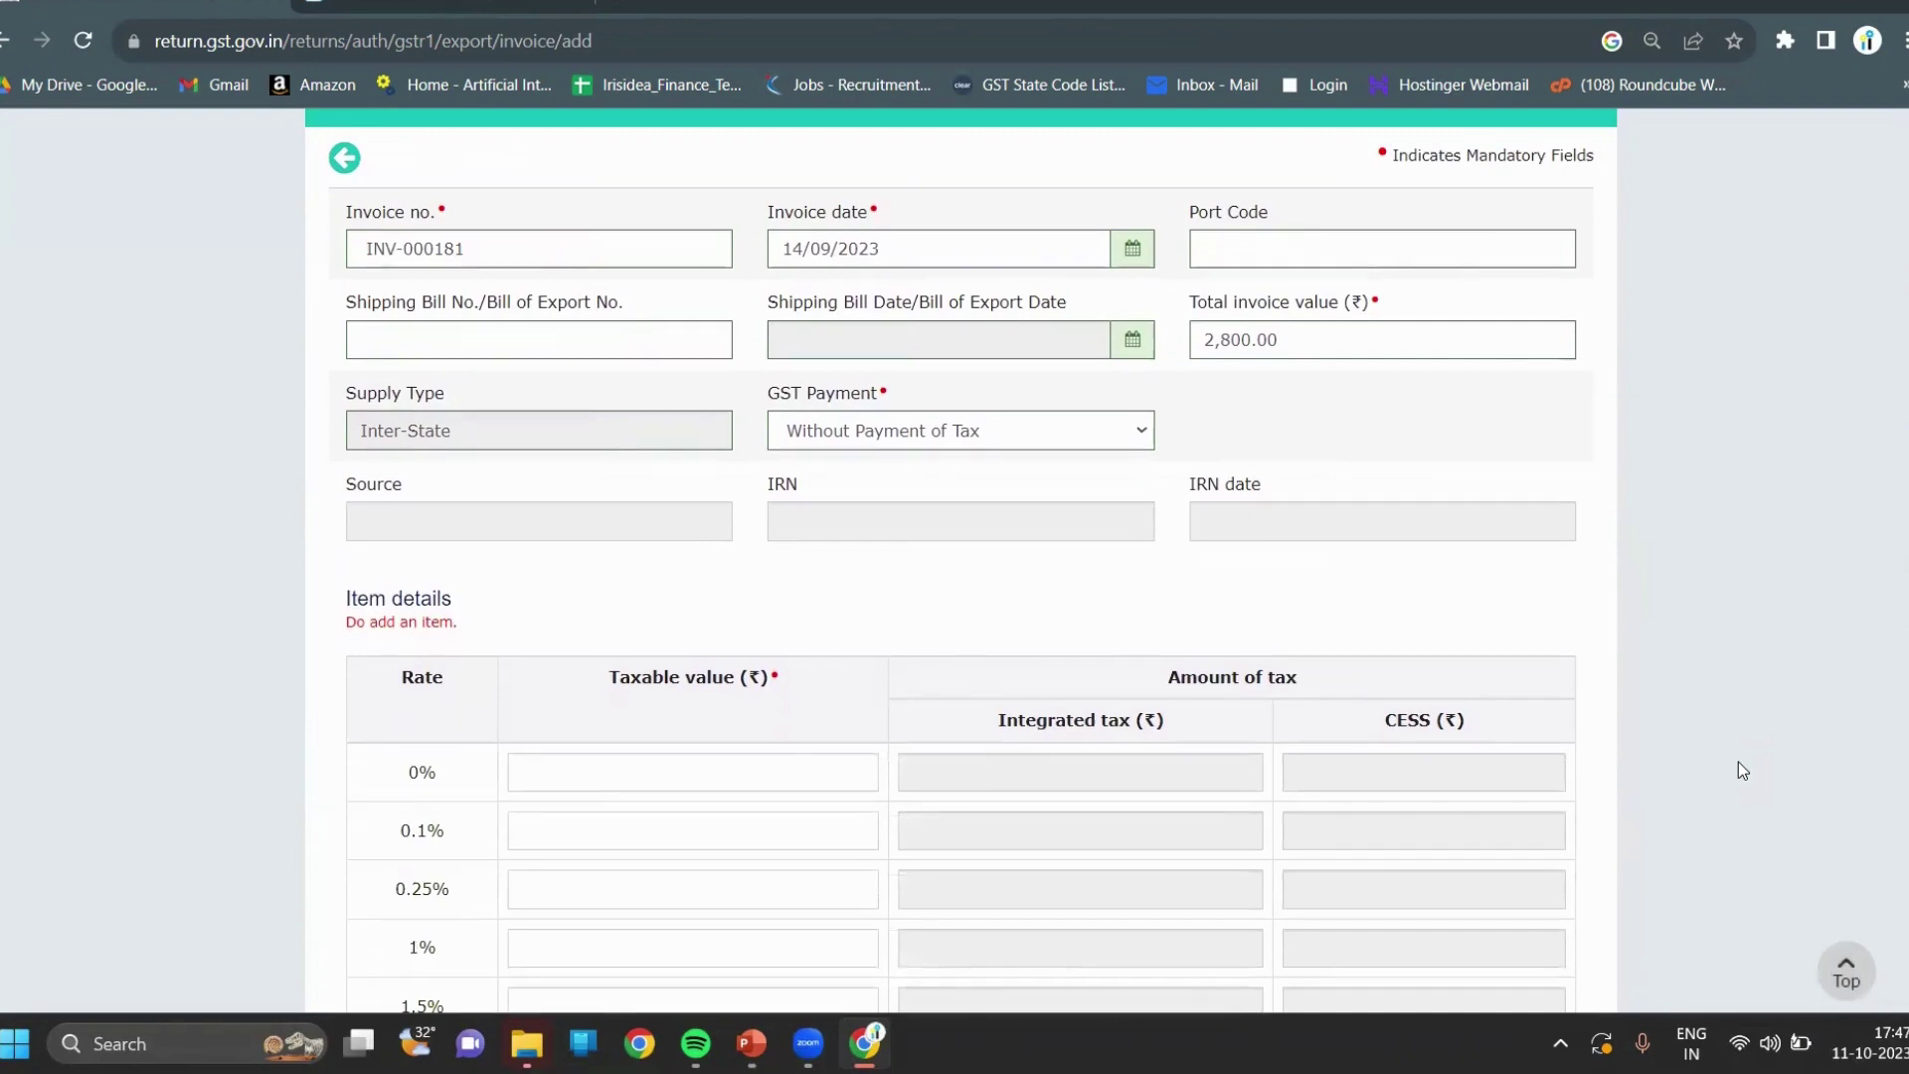
pyautogui.scroll(-1, 1739, 771)
pyautogui.scroll(-3, 1738, 762)
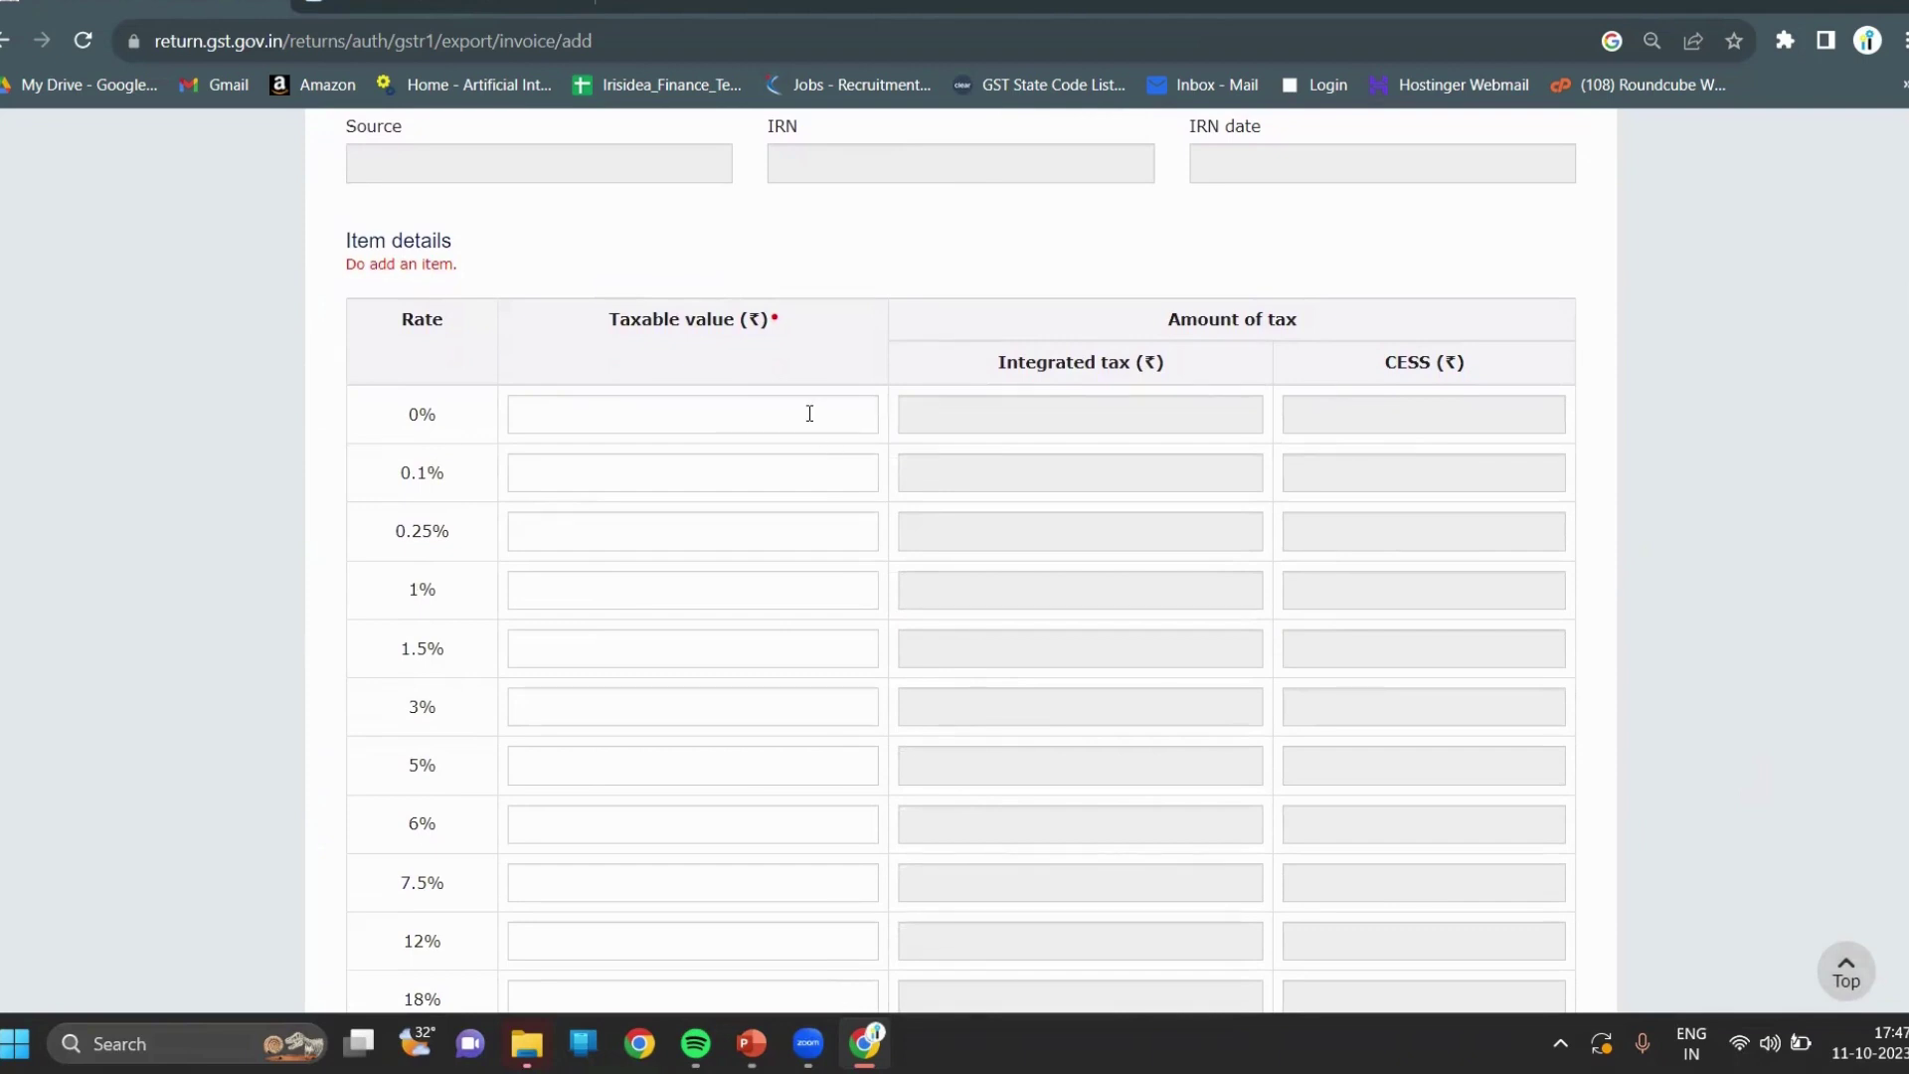
pyautogui.click(809, 414)
pyautogui.write('2800')
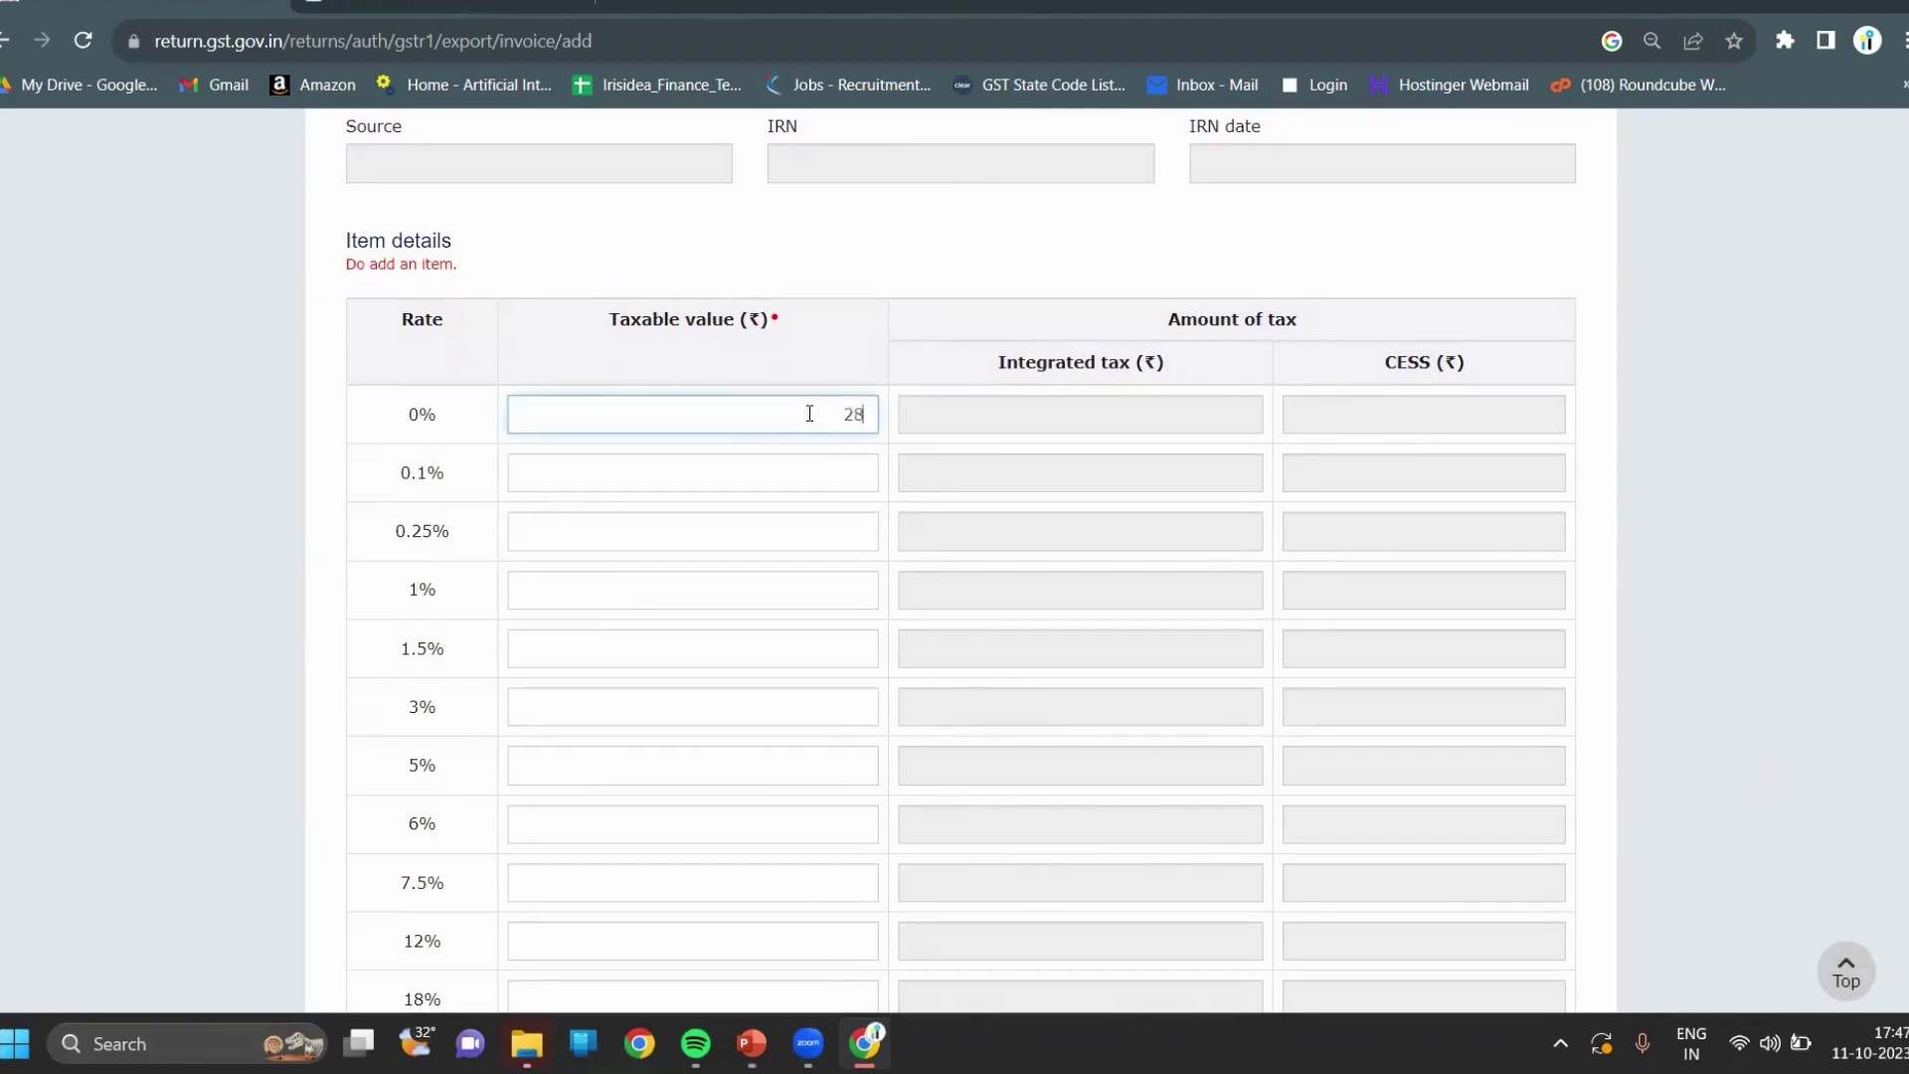
pyautogui.click(1742, 535)
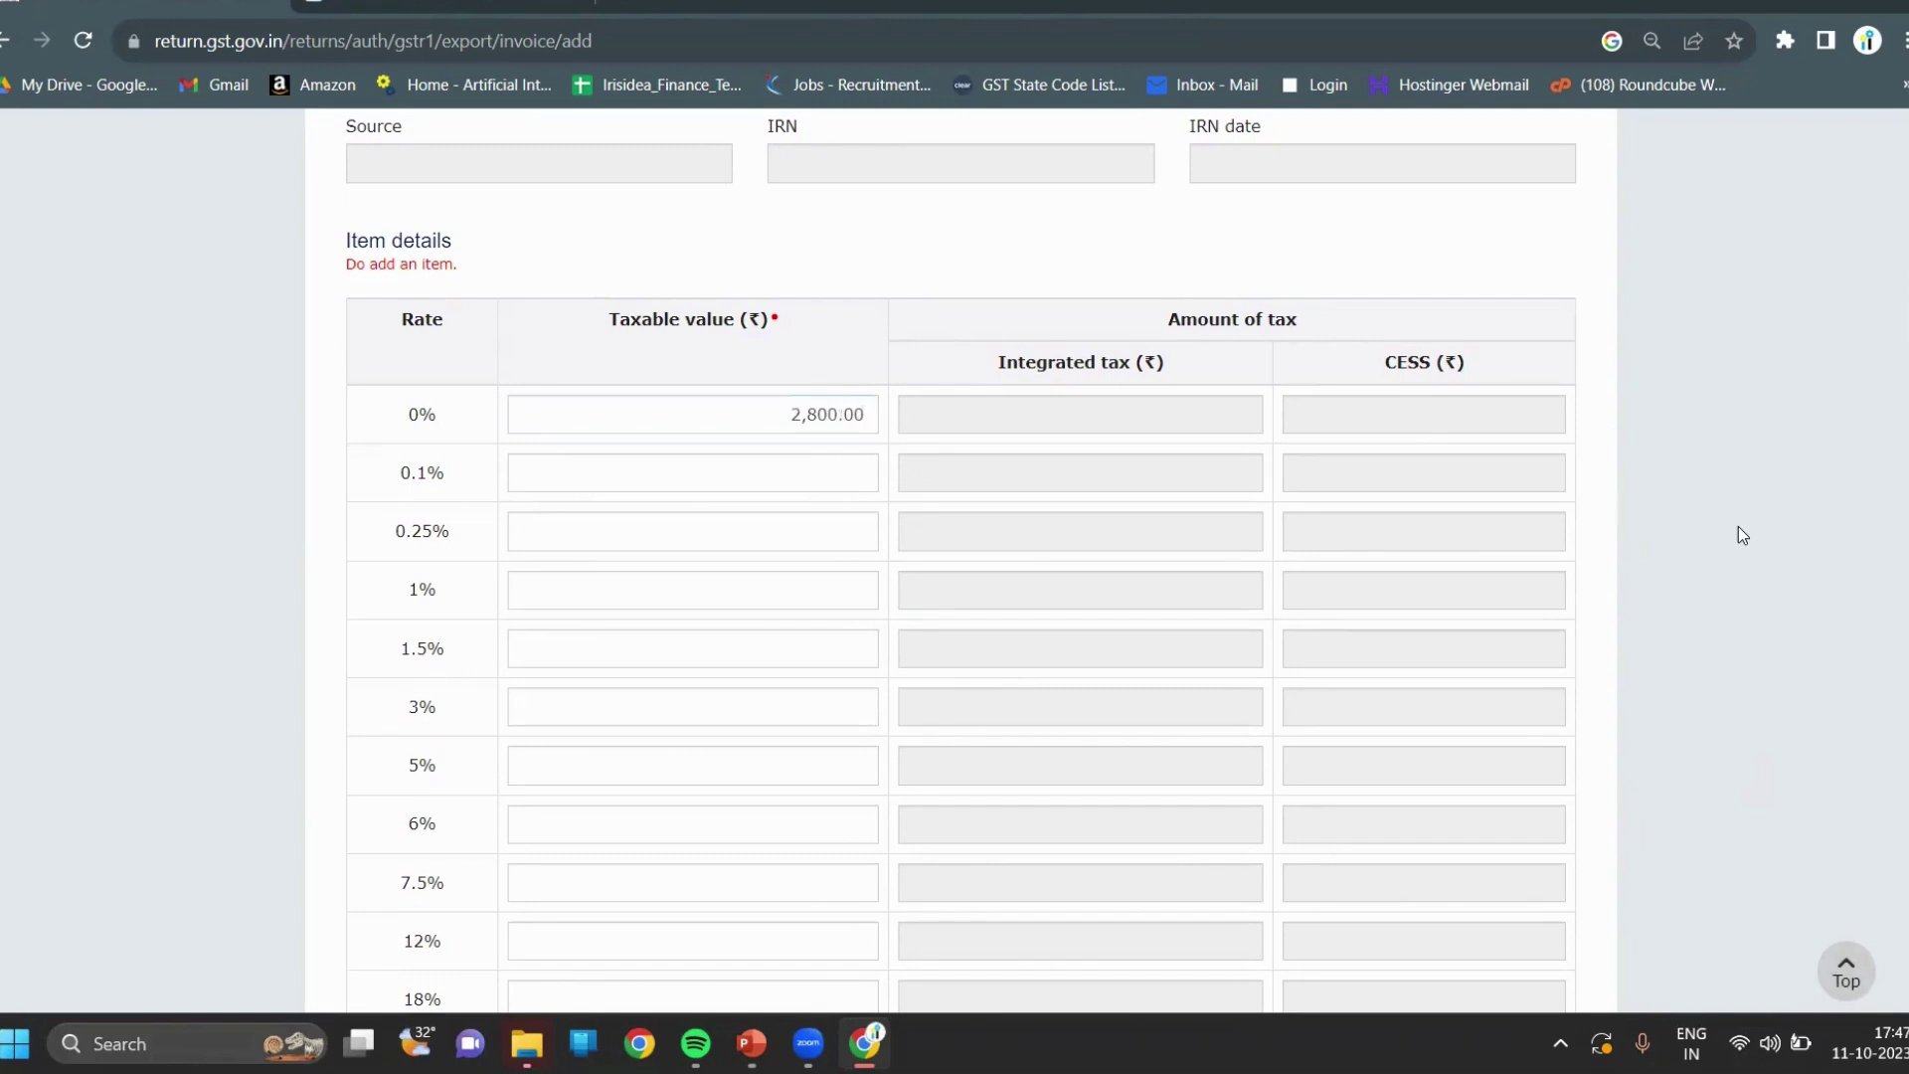
pyautogui.scroll(-1, 1743, 535)
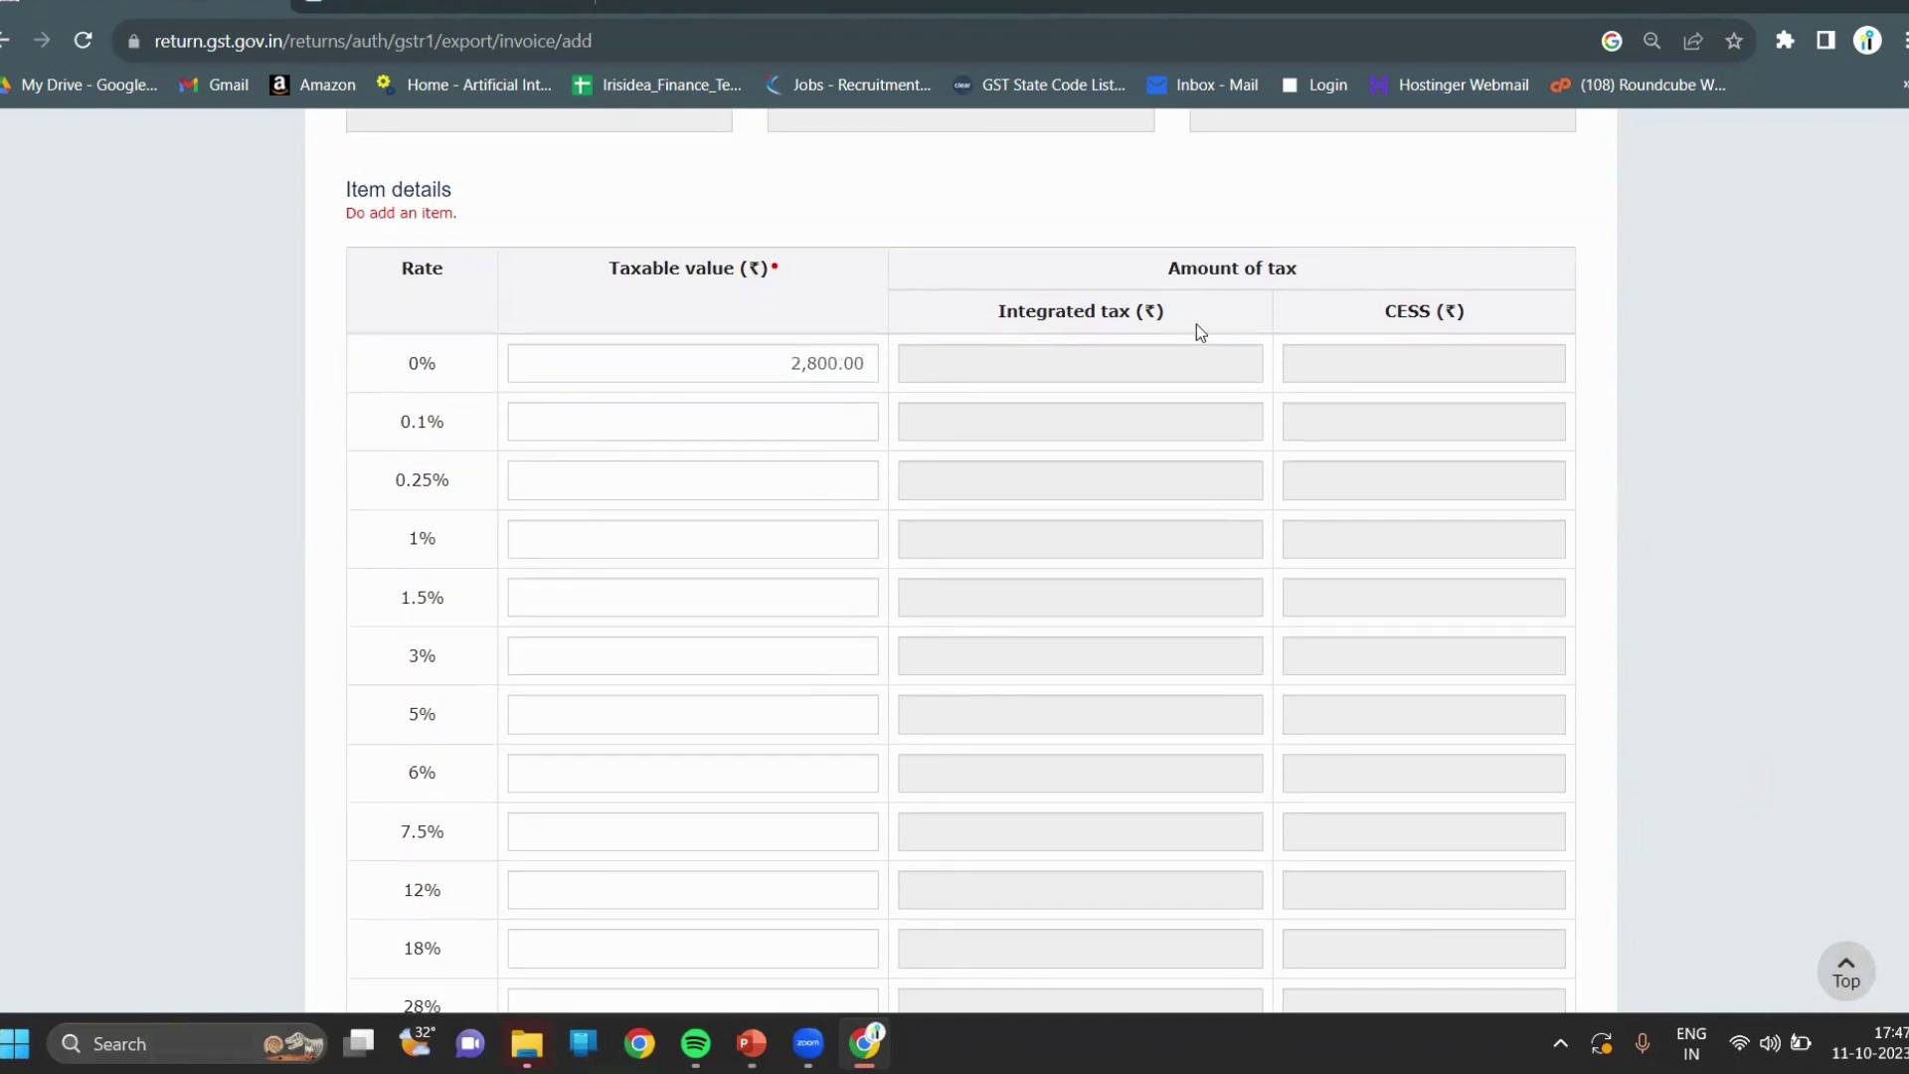
pyautogui.click(870, 366)
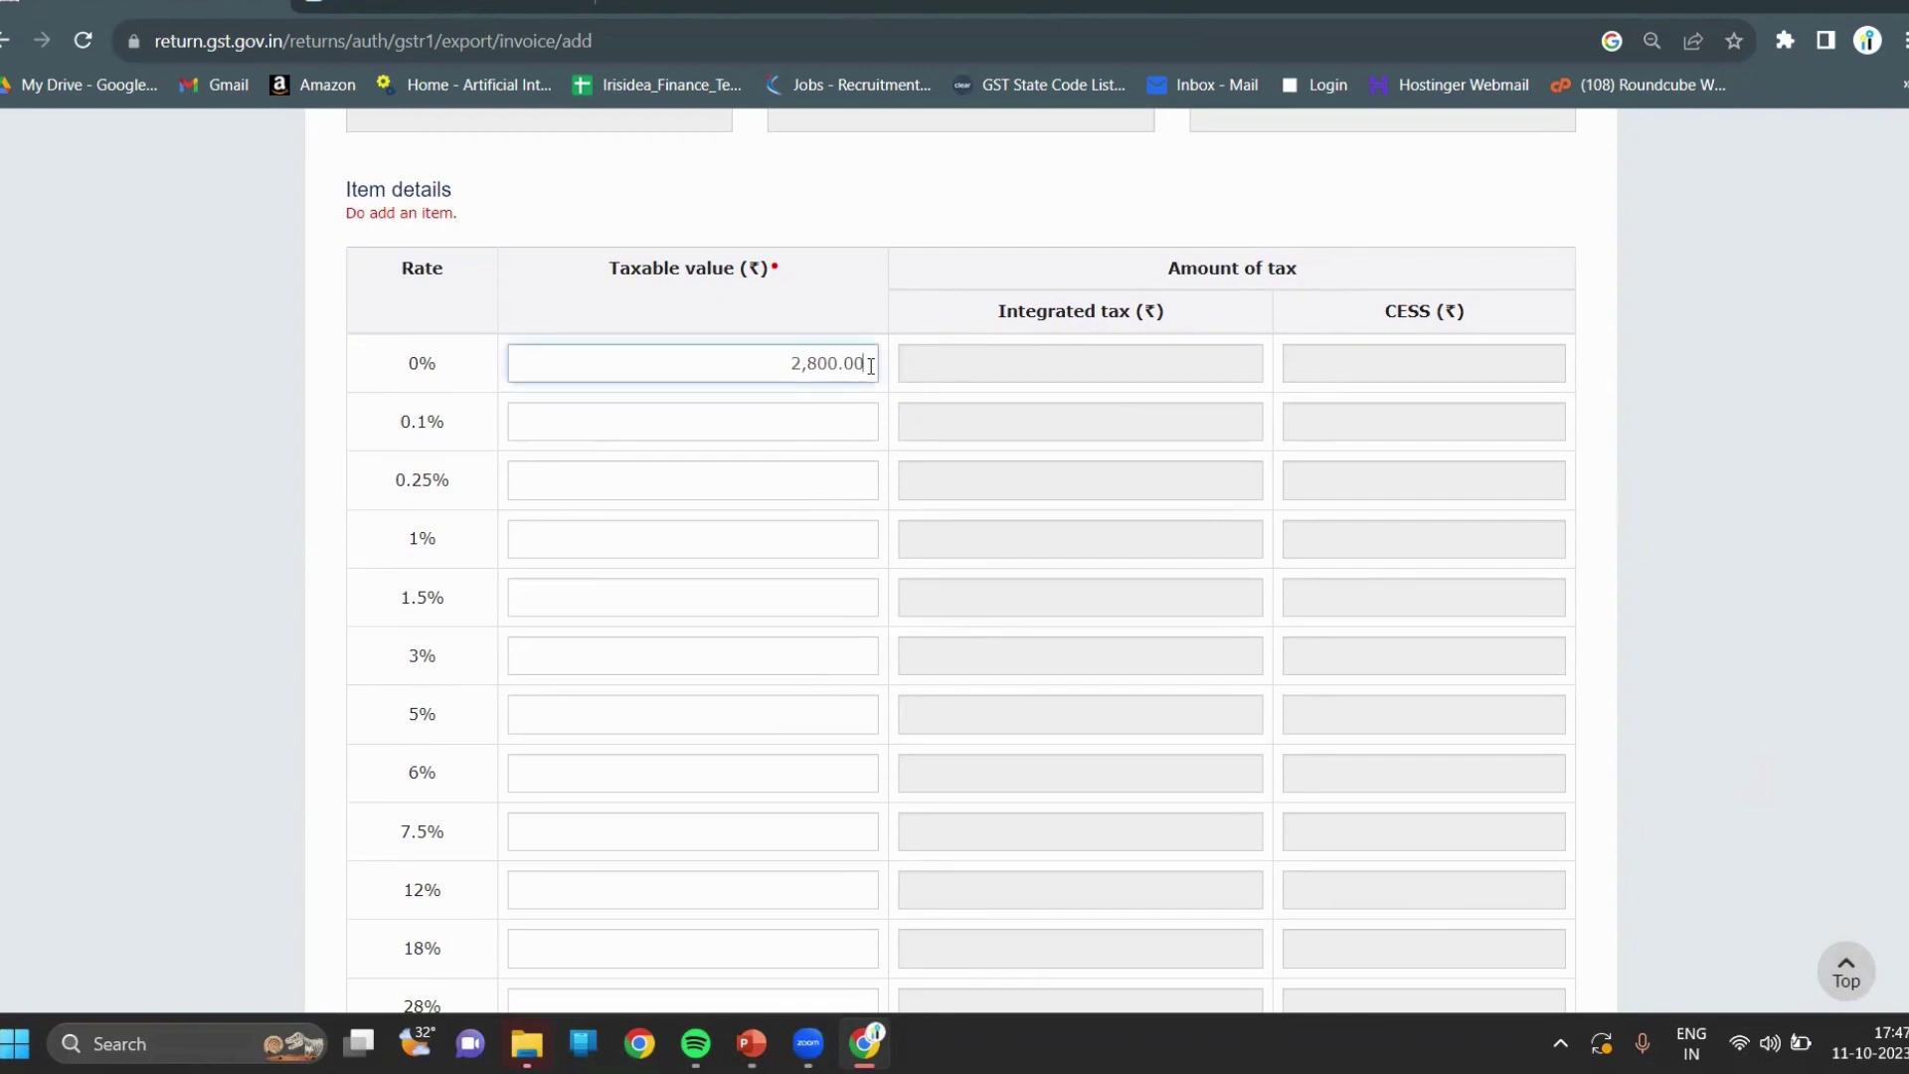
pyautogui.click(1768, 600)
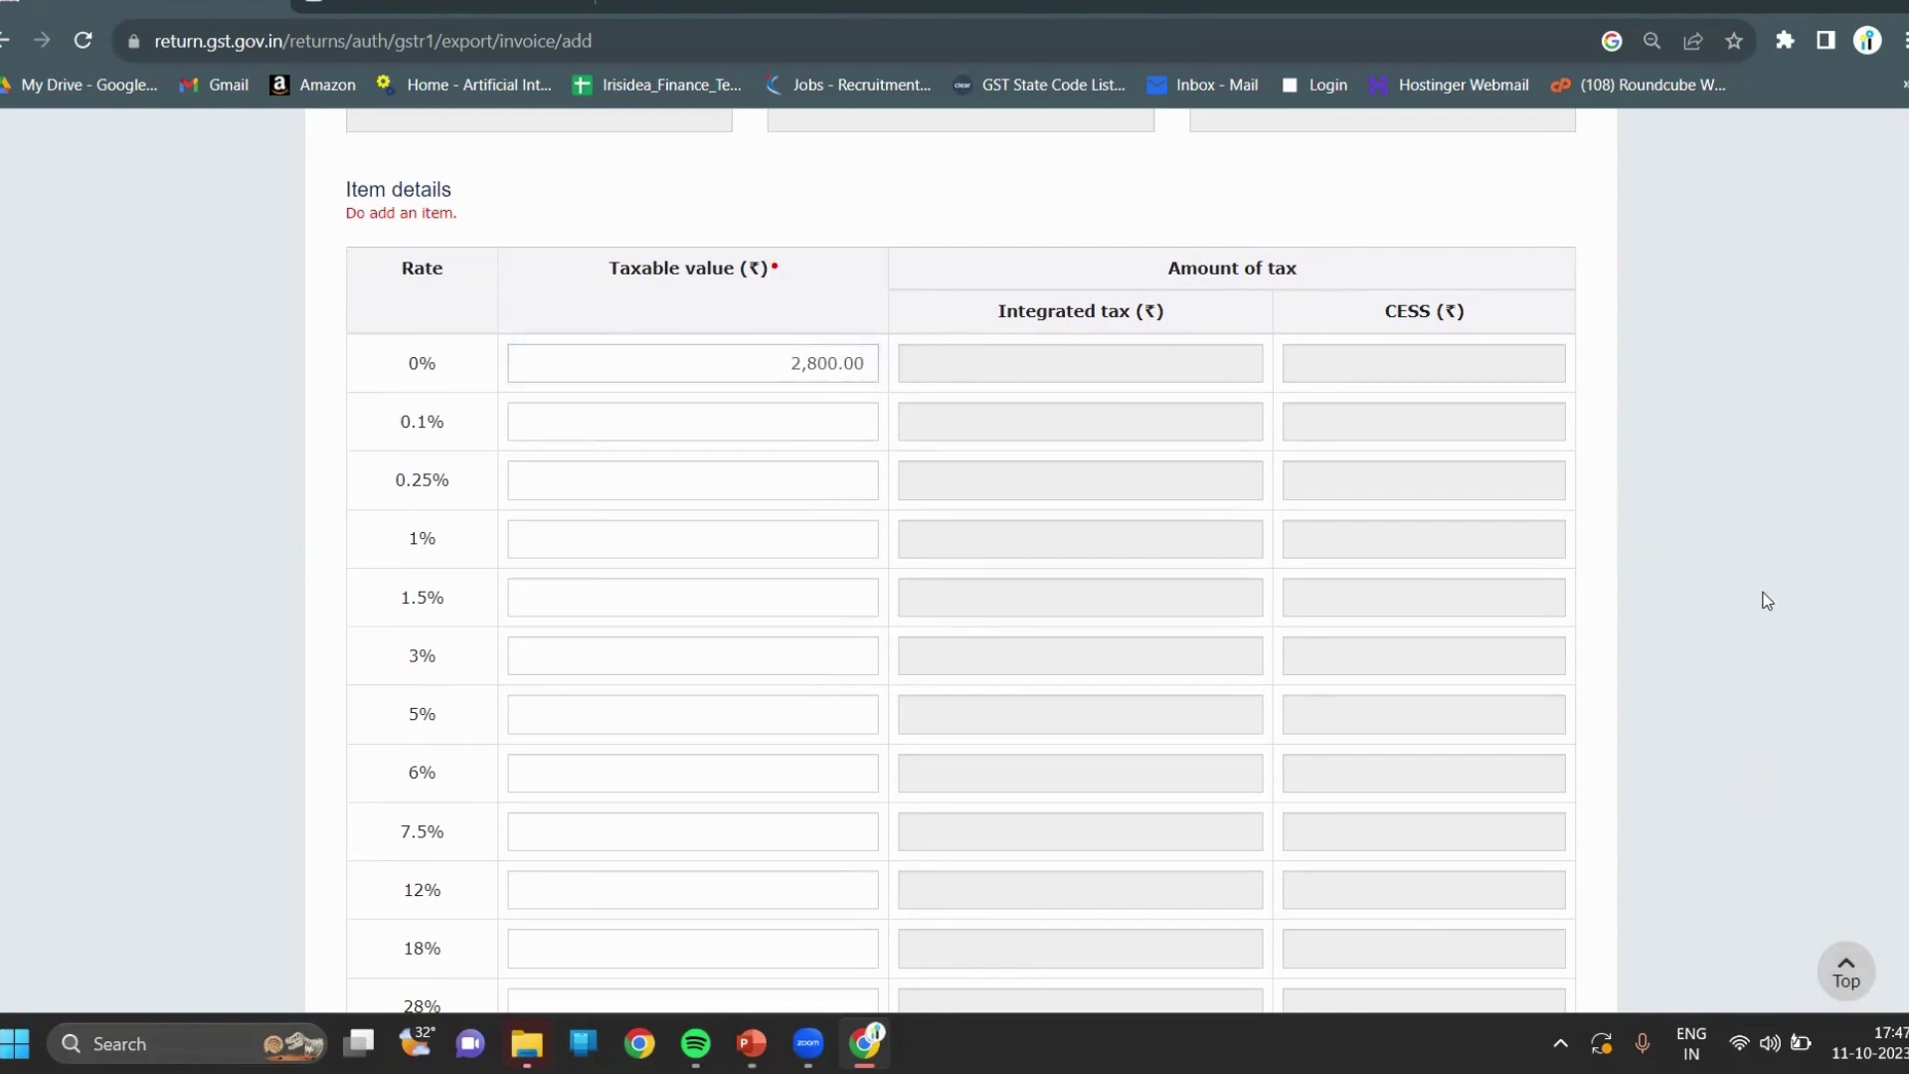
# Save the export invoice and return to the 6A Exports Invoices list.
pyautogui.scroll(-3, 1767, 601)
pyautogui.scroll(-1, 1768, 600)
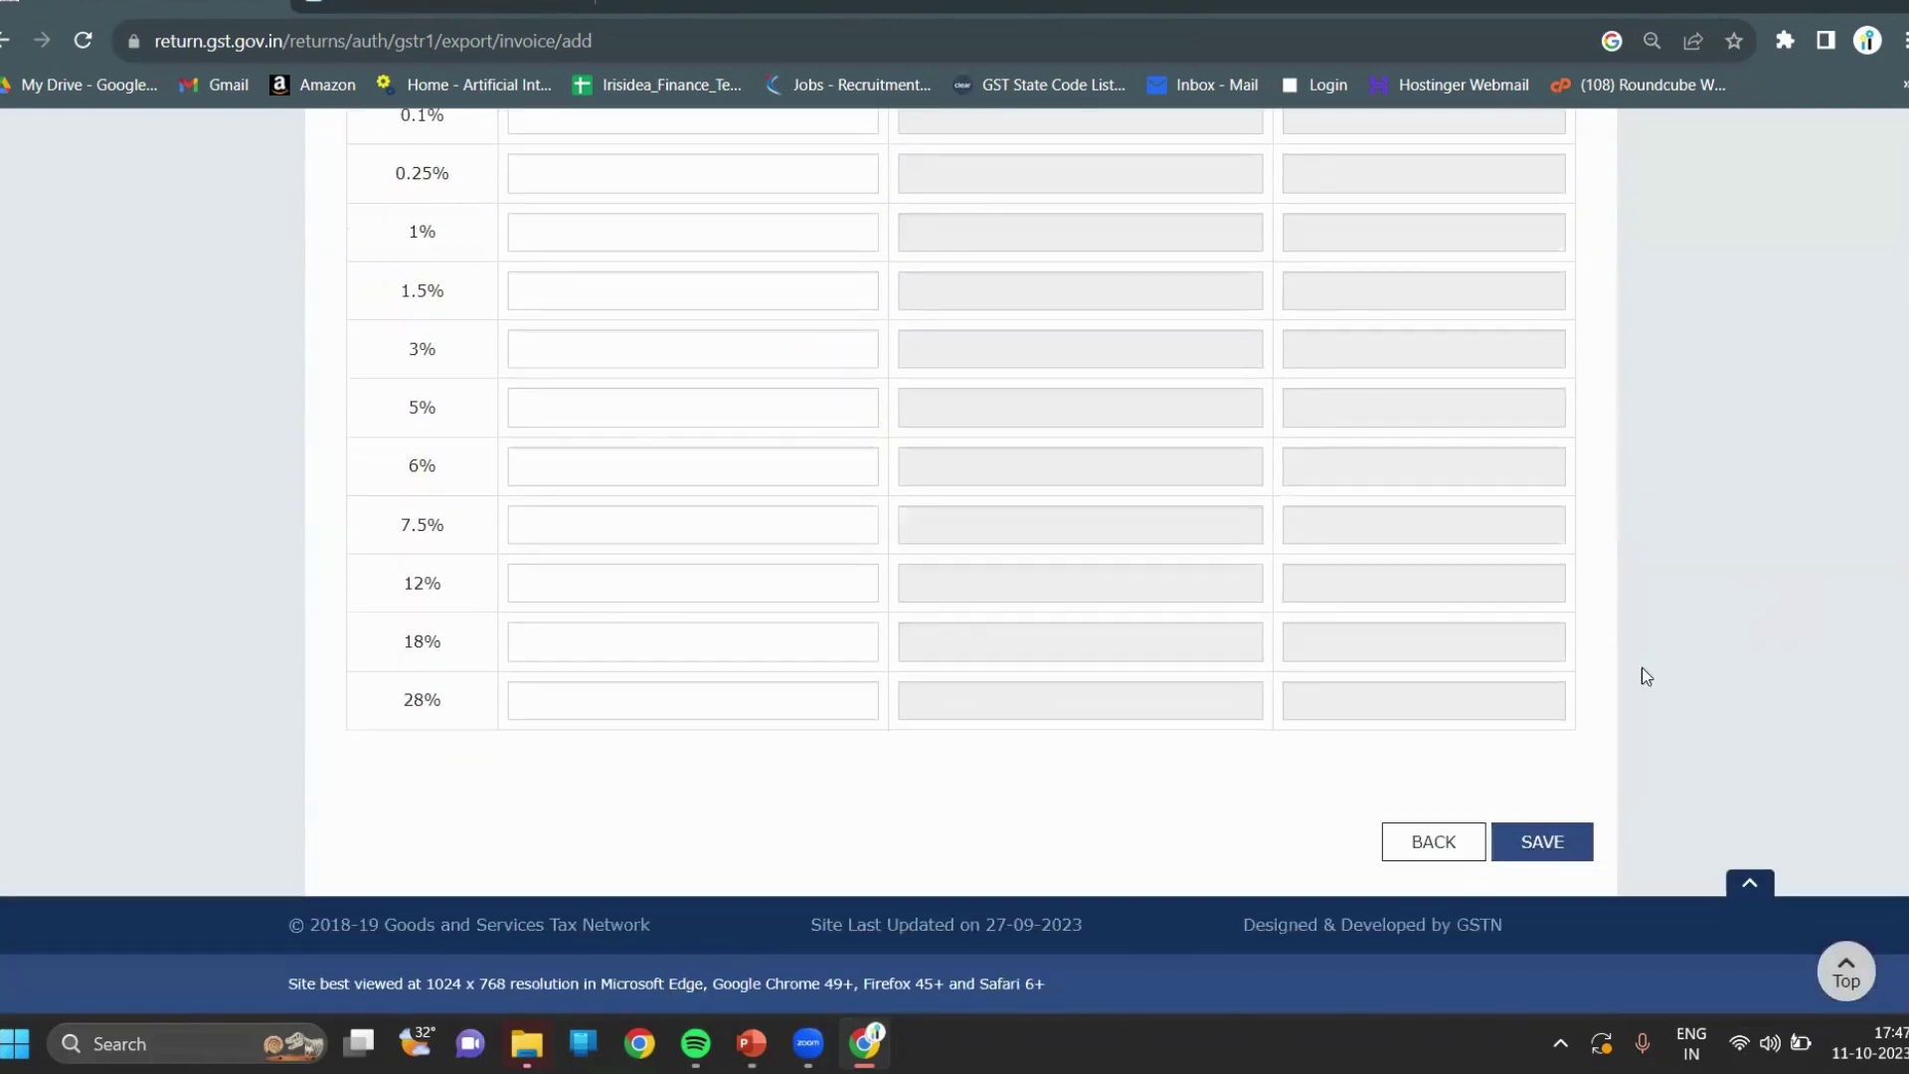
pyautogui.click(1543, 842)
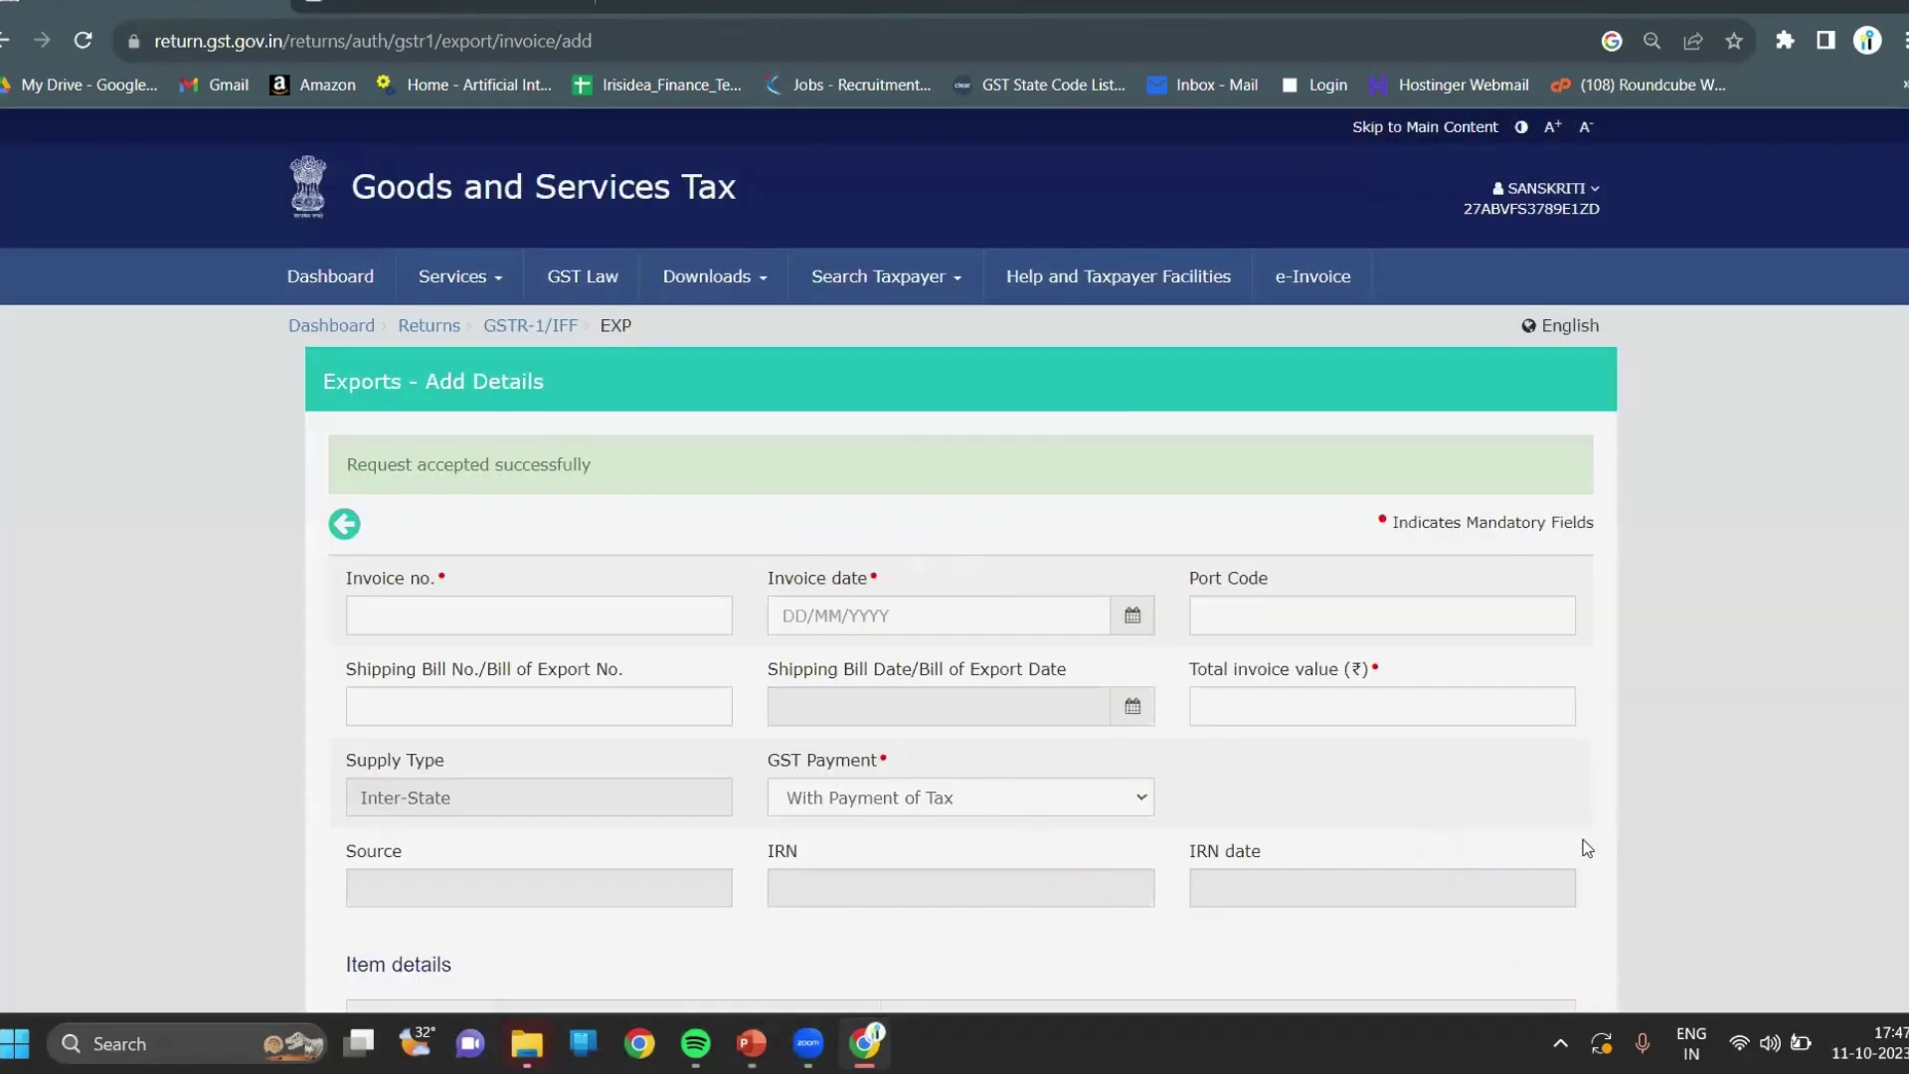
pyautogui.scroll(-10, 1730, 781)
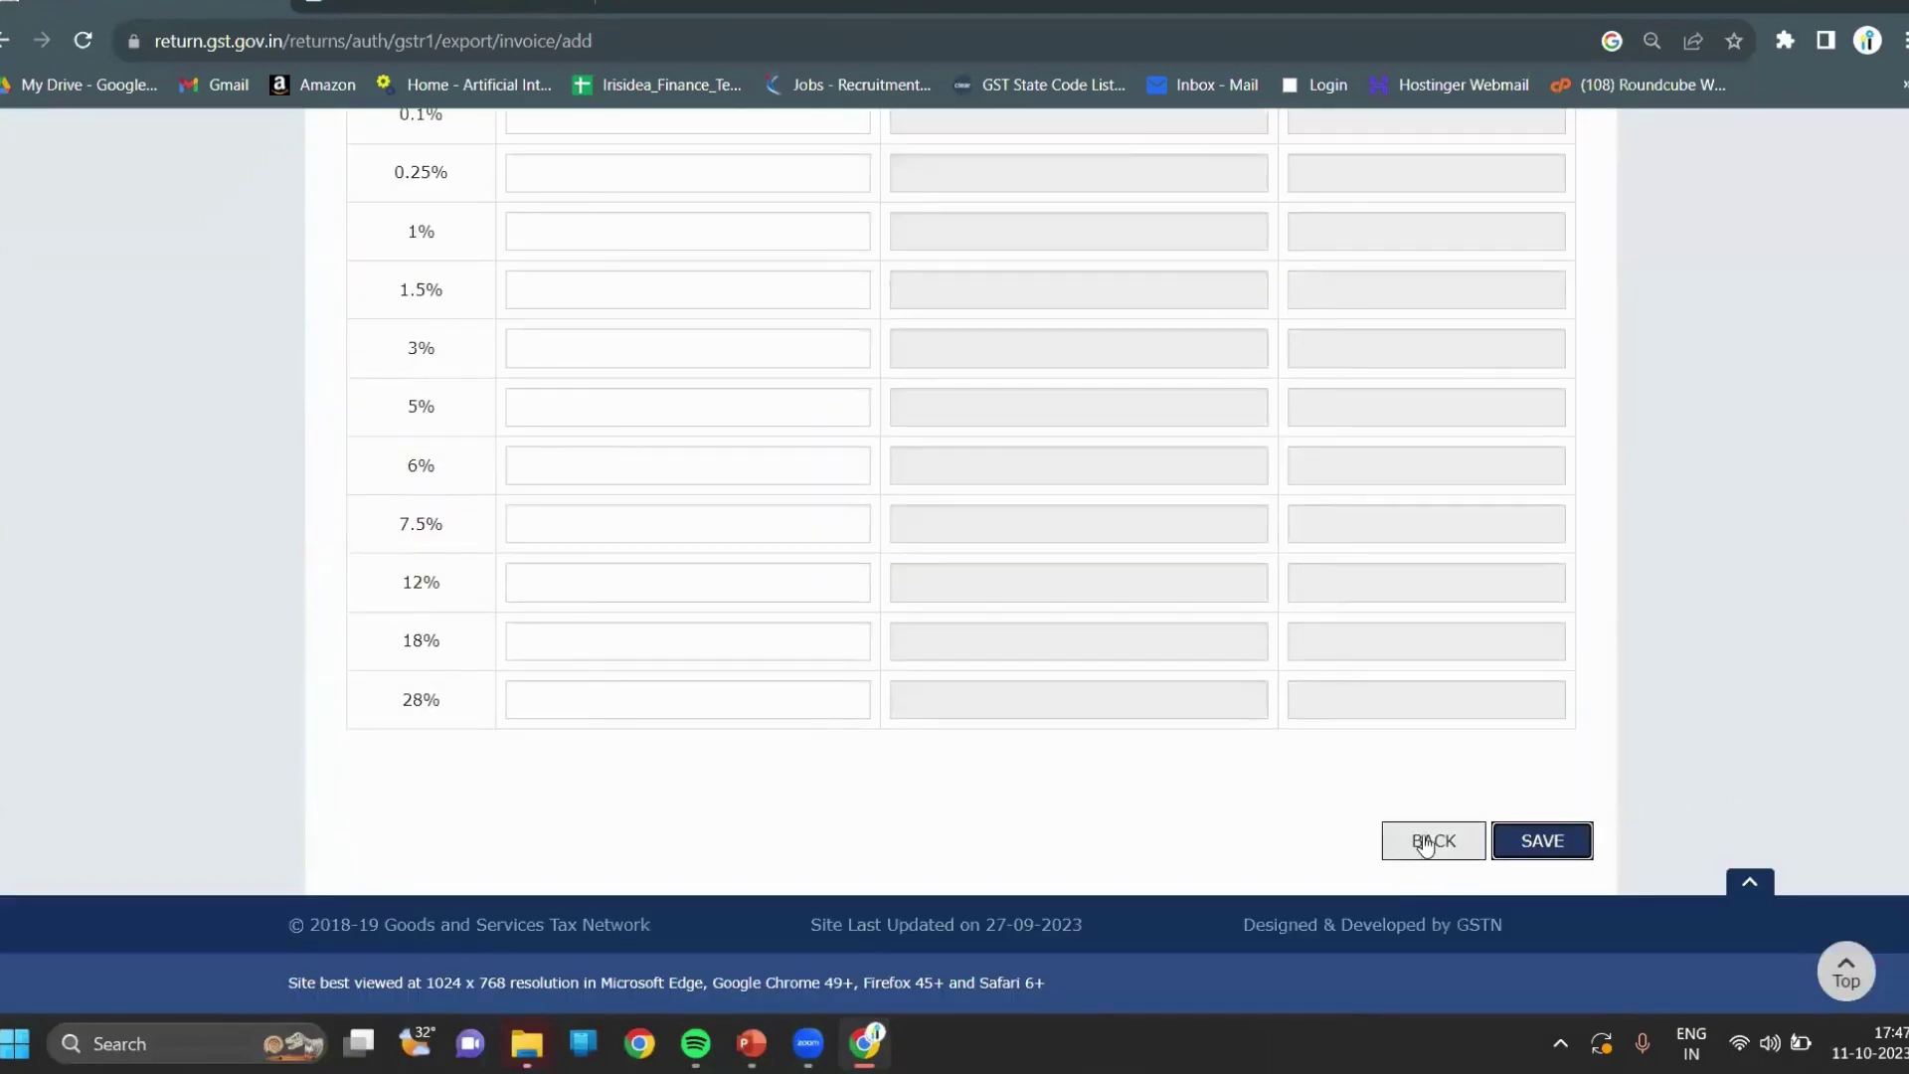
pyautogui.click(1433, 841)
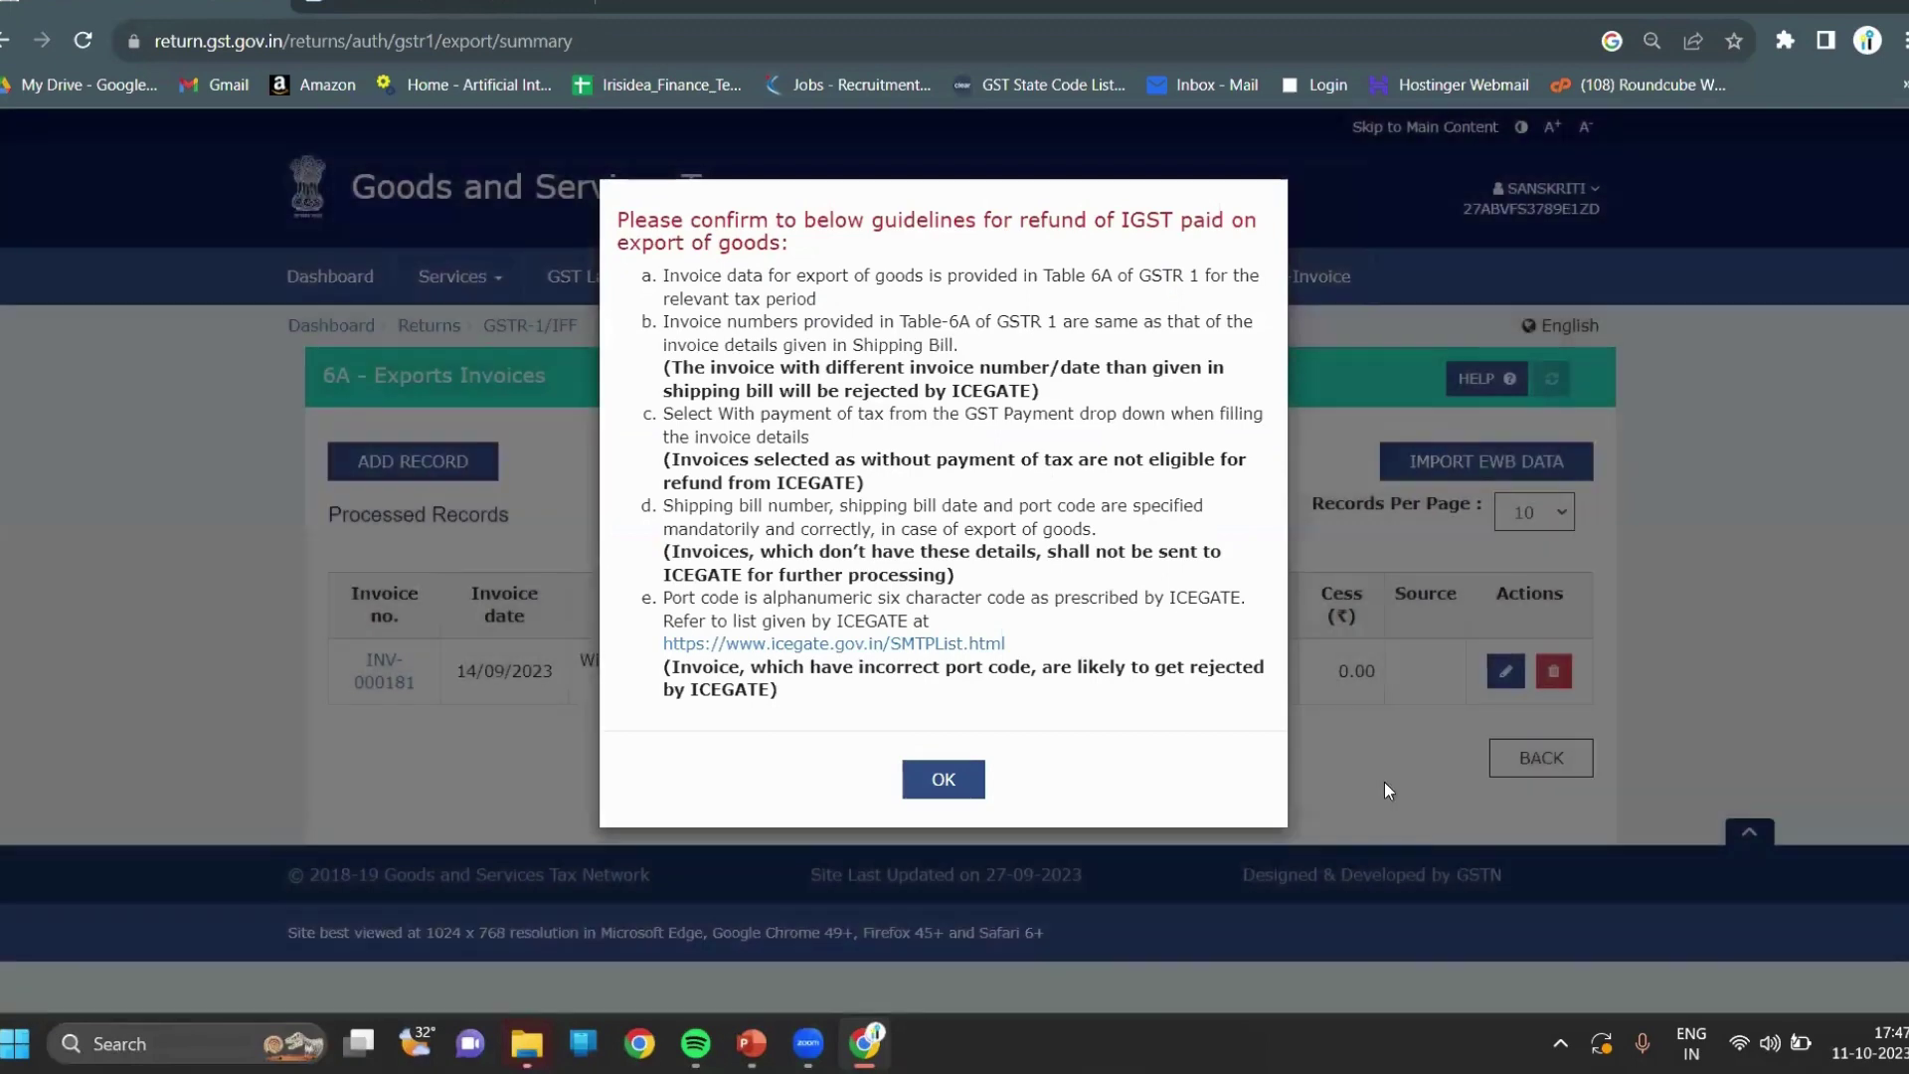
# Dismiss the IGST refund notice, return to the main GSTR-1 page, and generate the summary.
pyautogui.click(1244, 770)
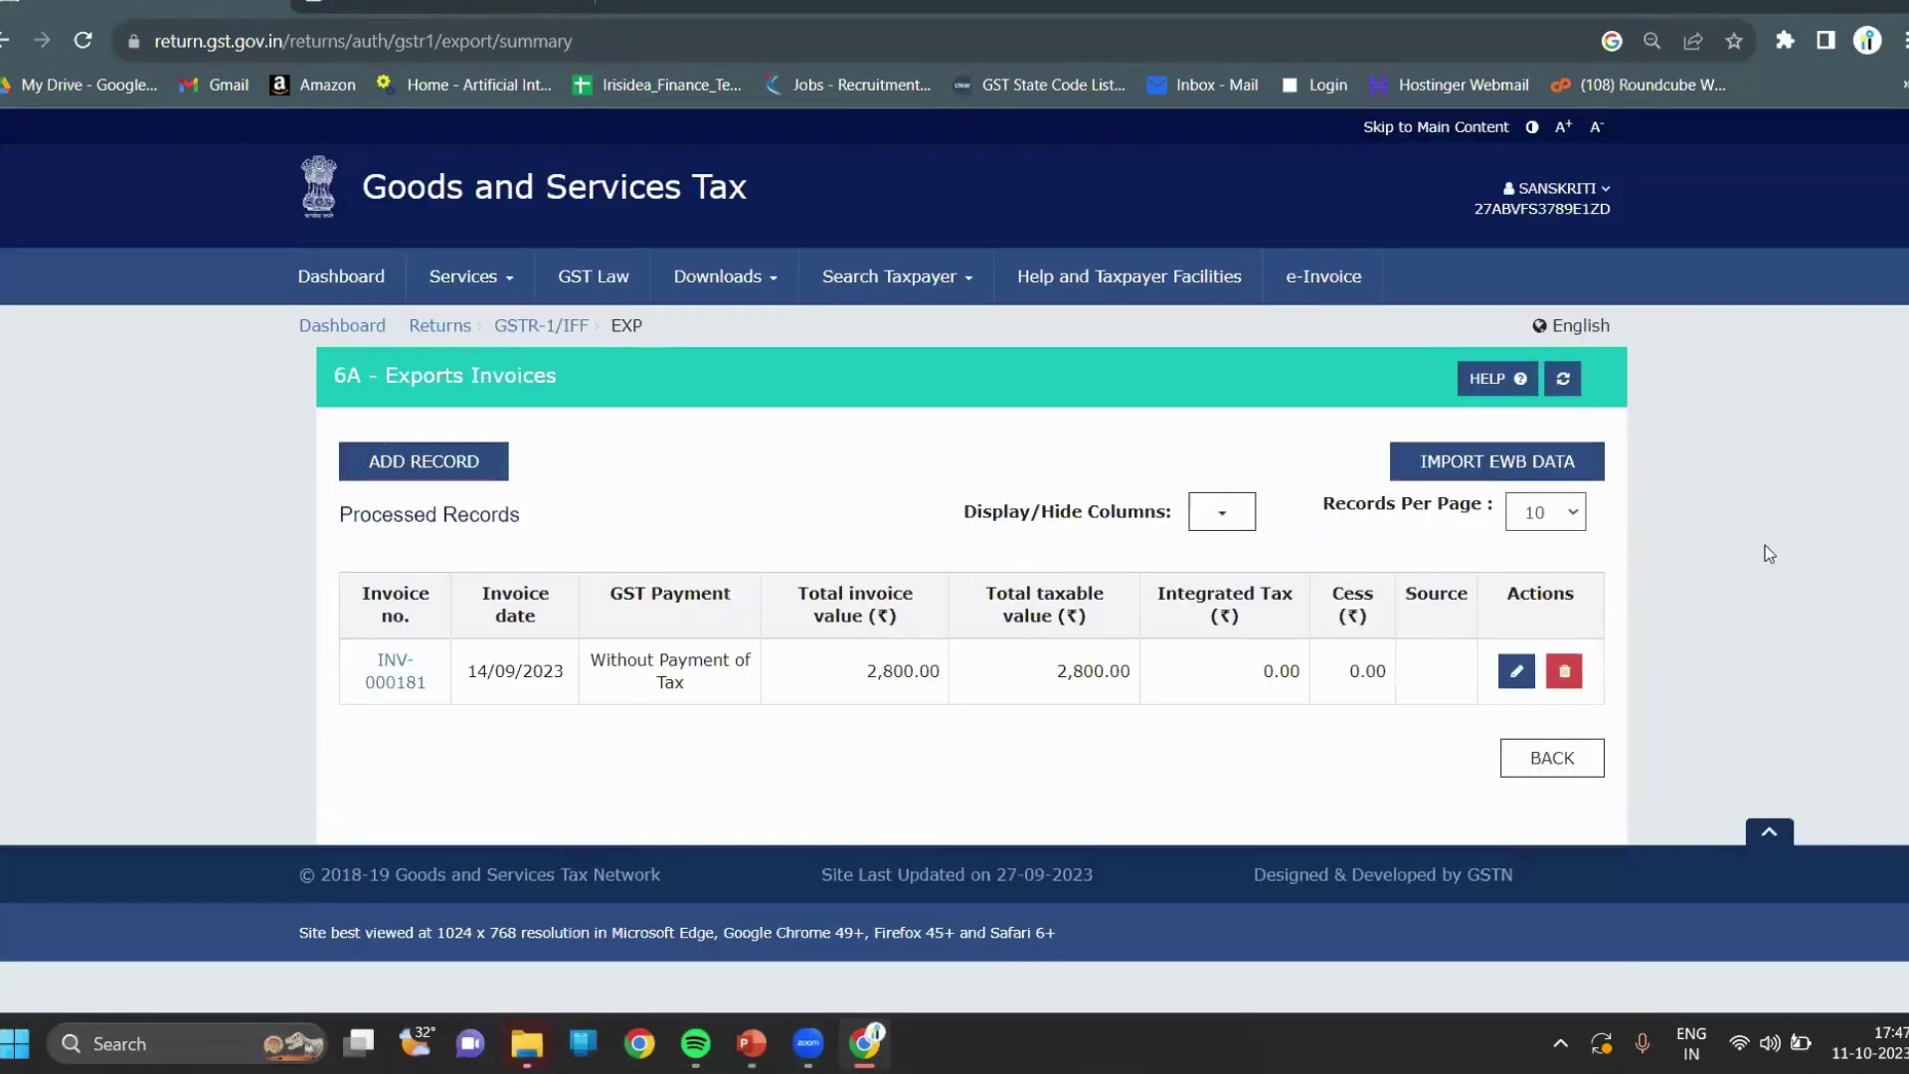
pyautogui.hotkey('alt', 'Left')
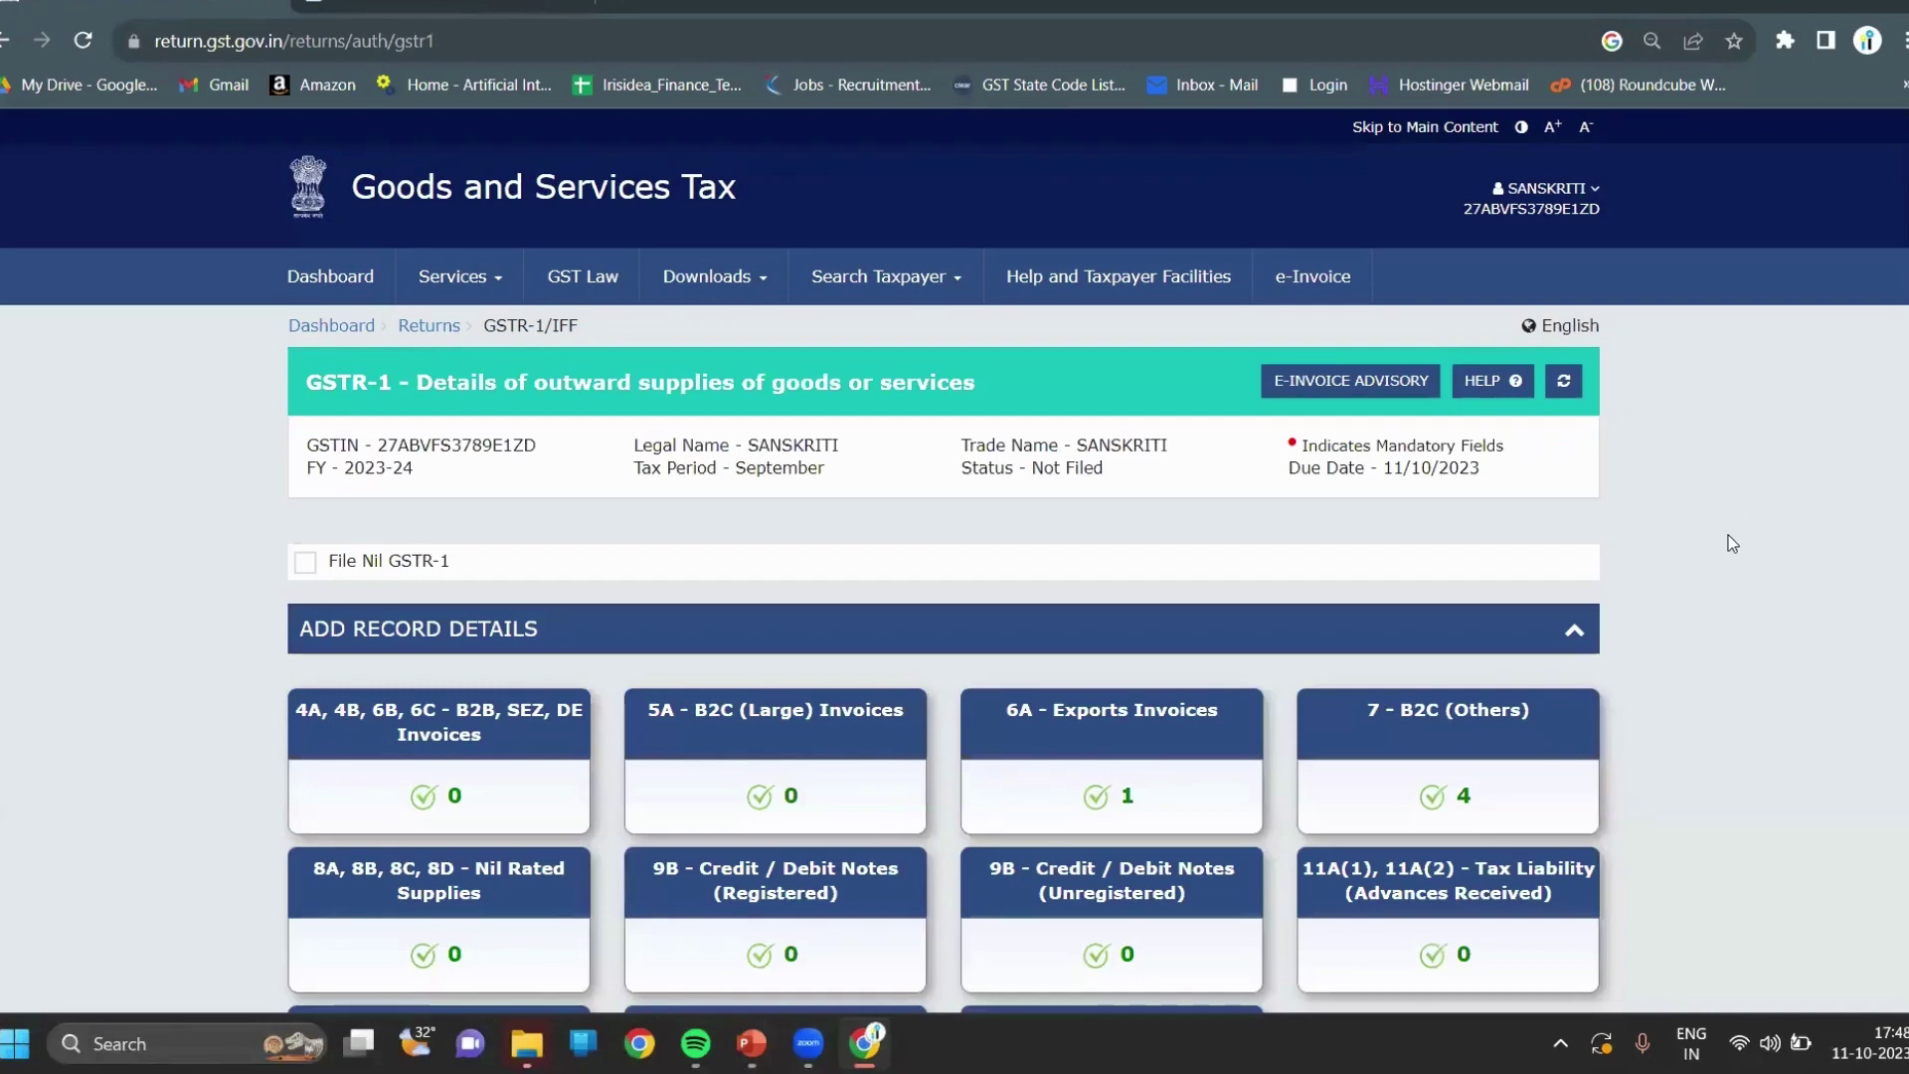
pyautogui.scroll(-7, 1729, 535)
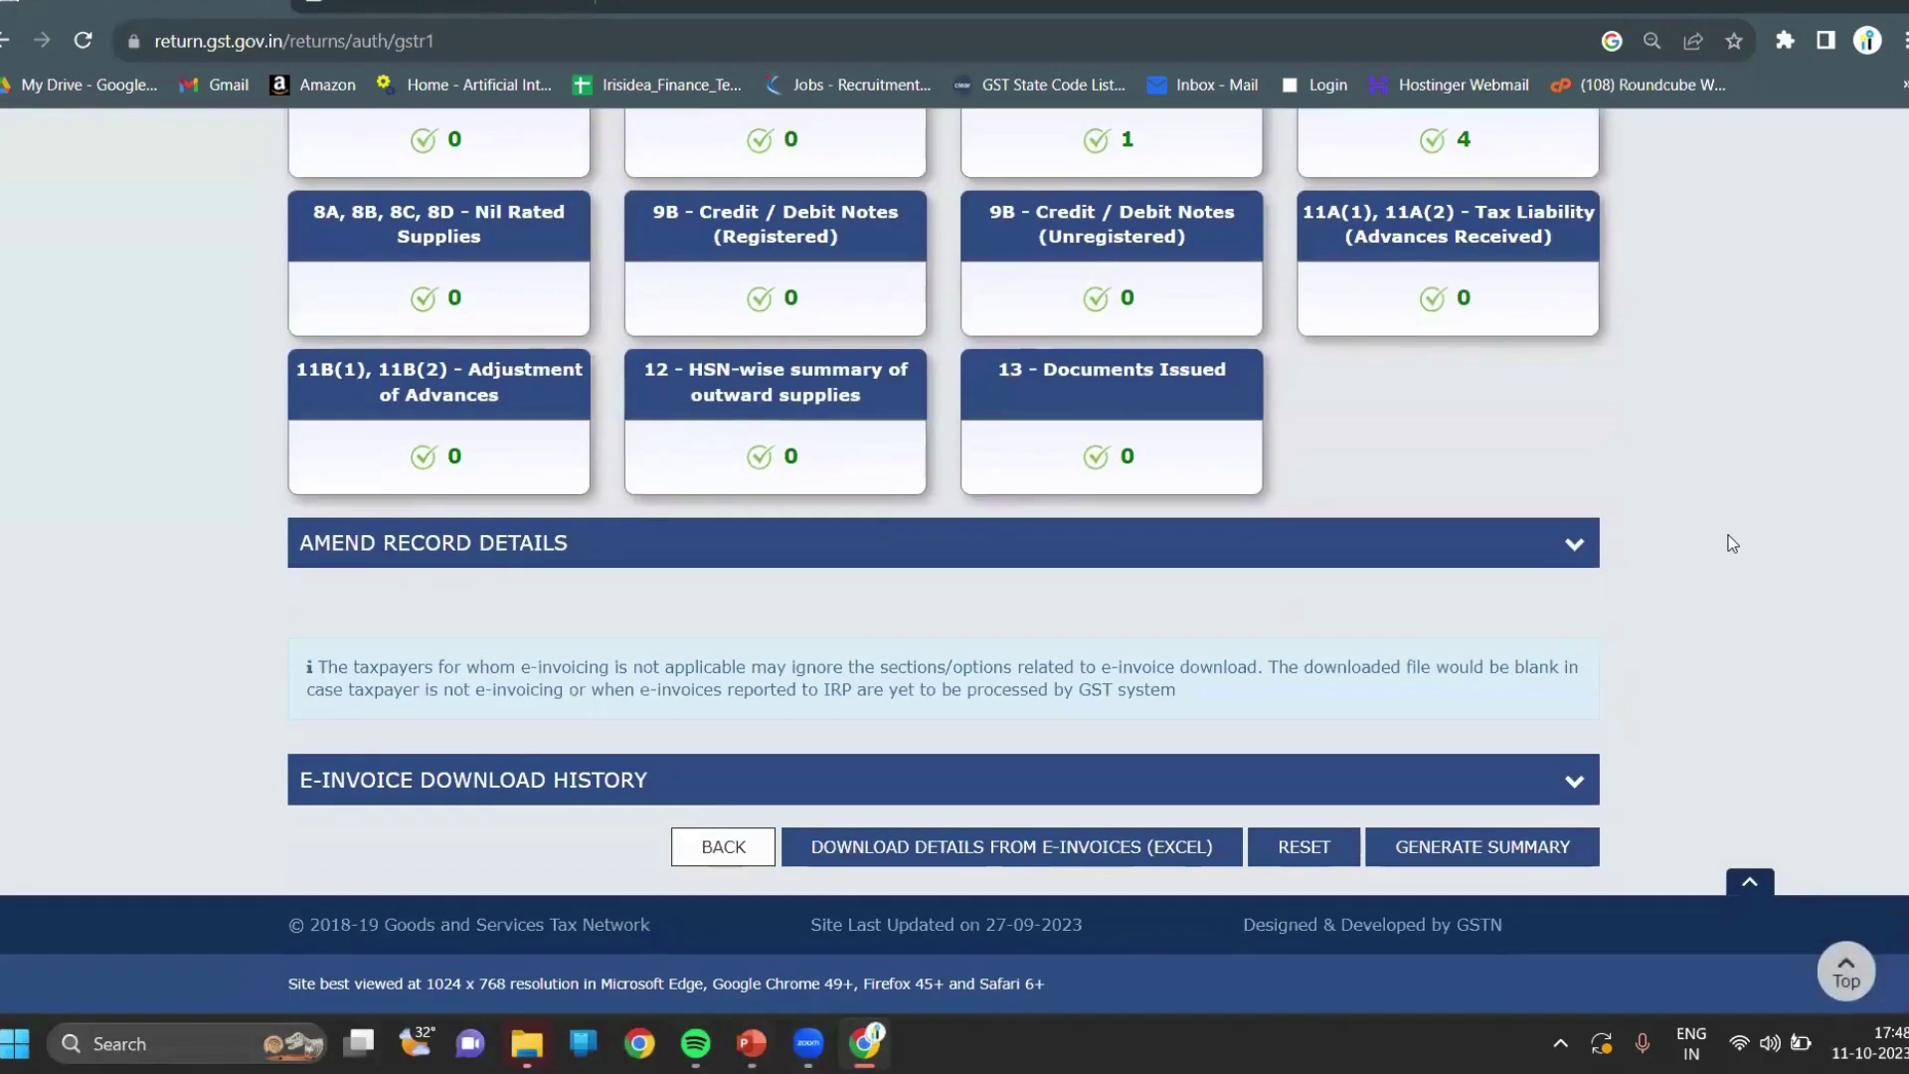
pyautogui.click(1528, 847)
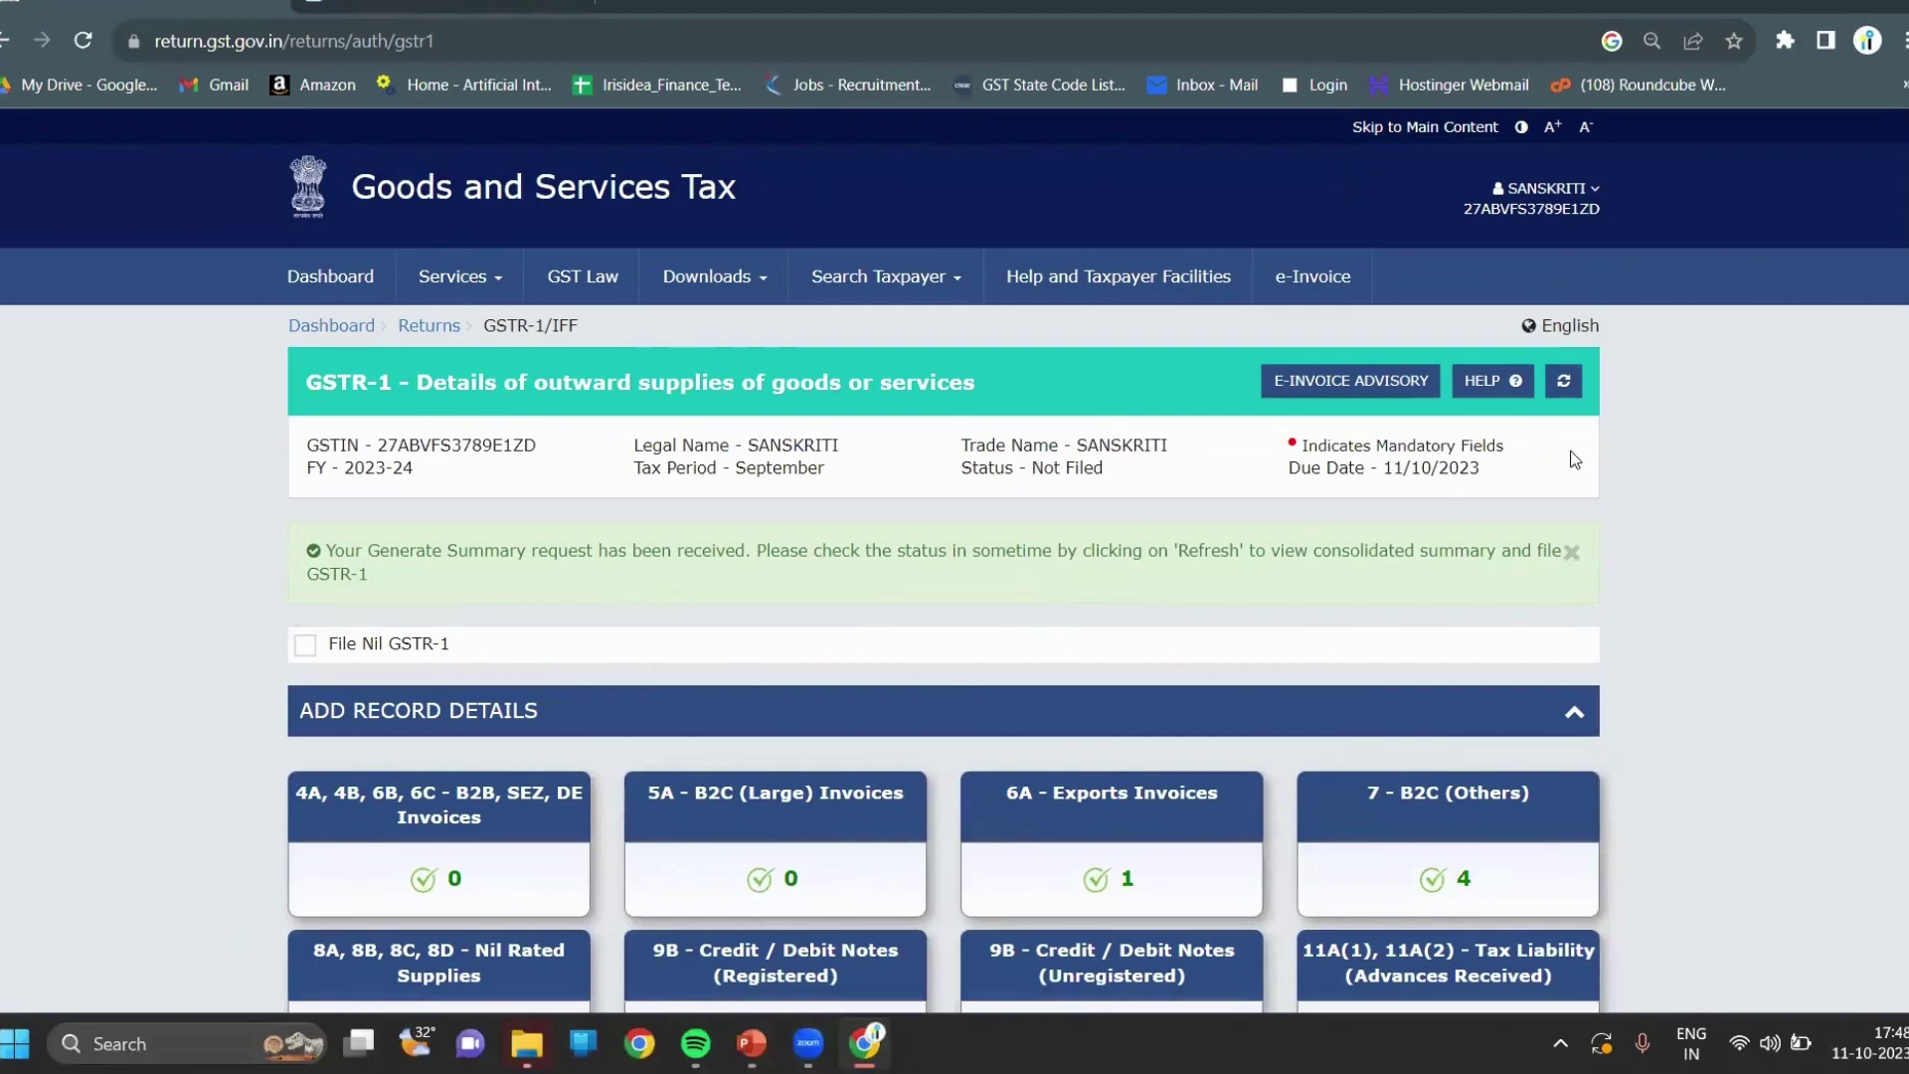
# Refresh the filing status to Ready to File and open the GSTR-1 summary.
pyautogui.click(1564, 383)
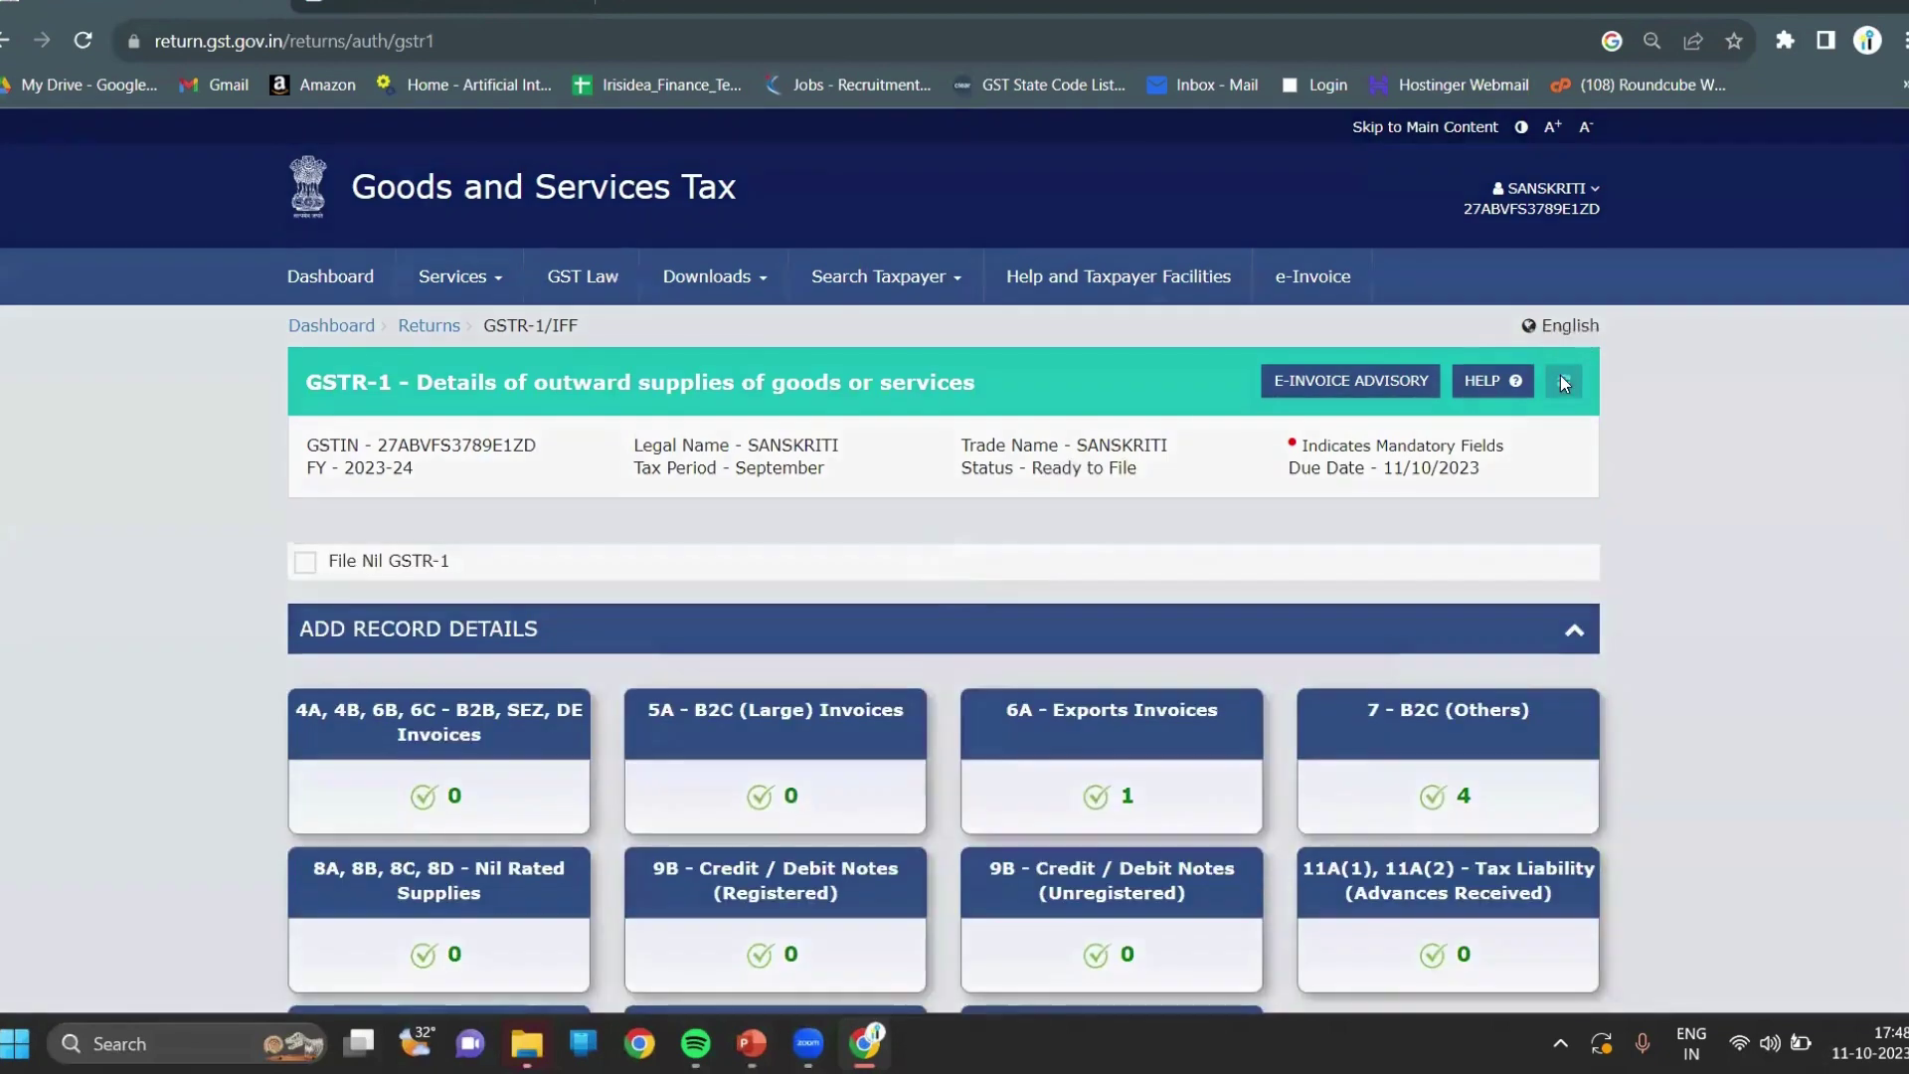
pyautogui.scroll(-7, 1667, 489)
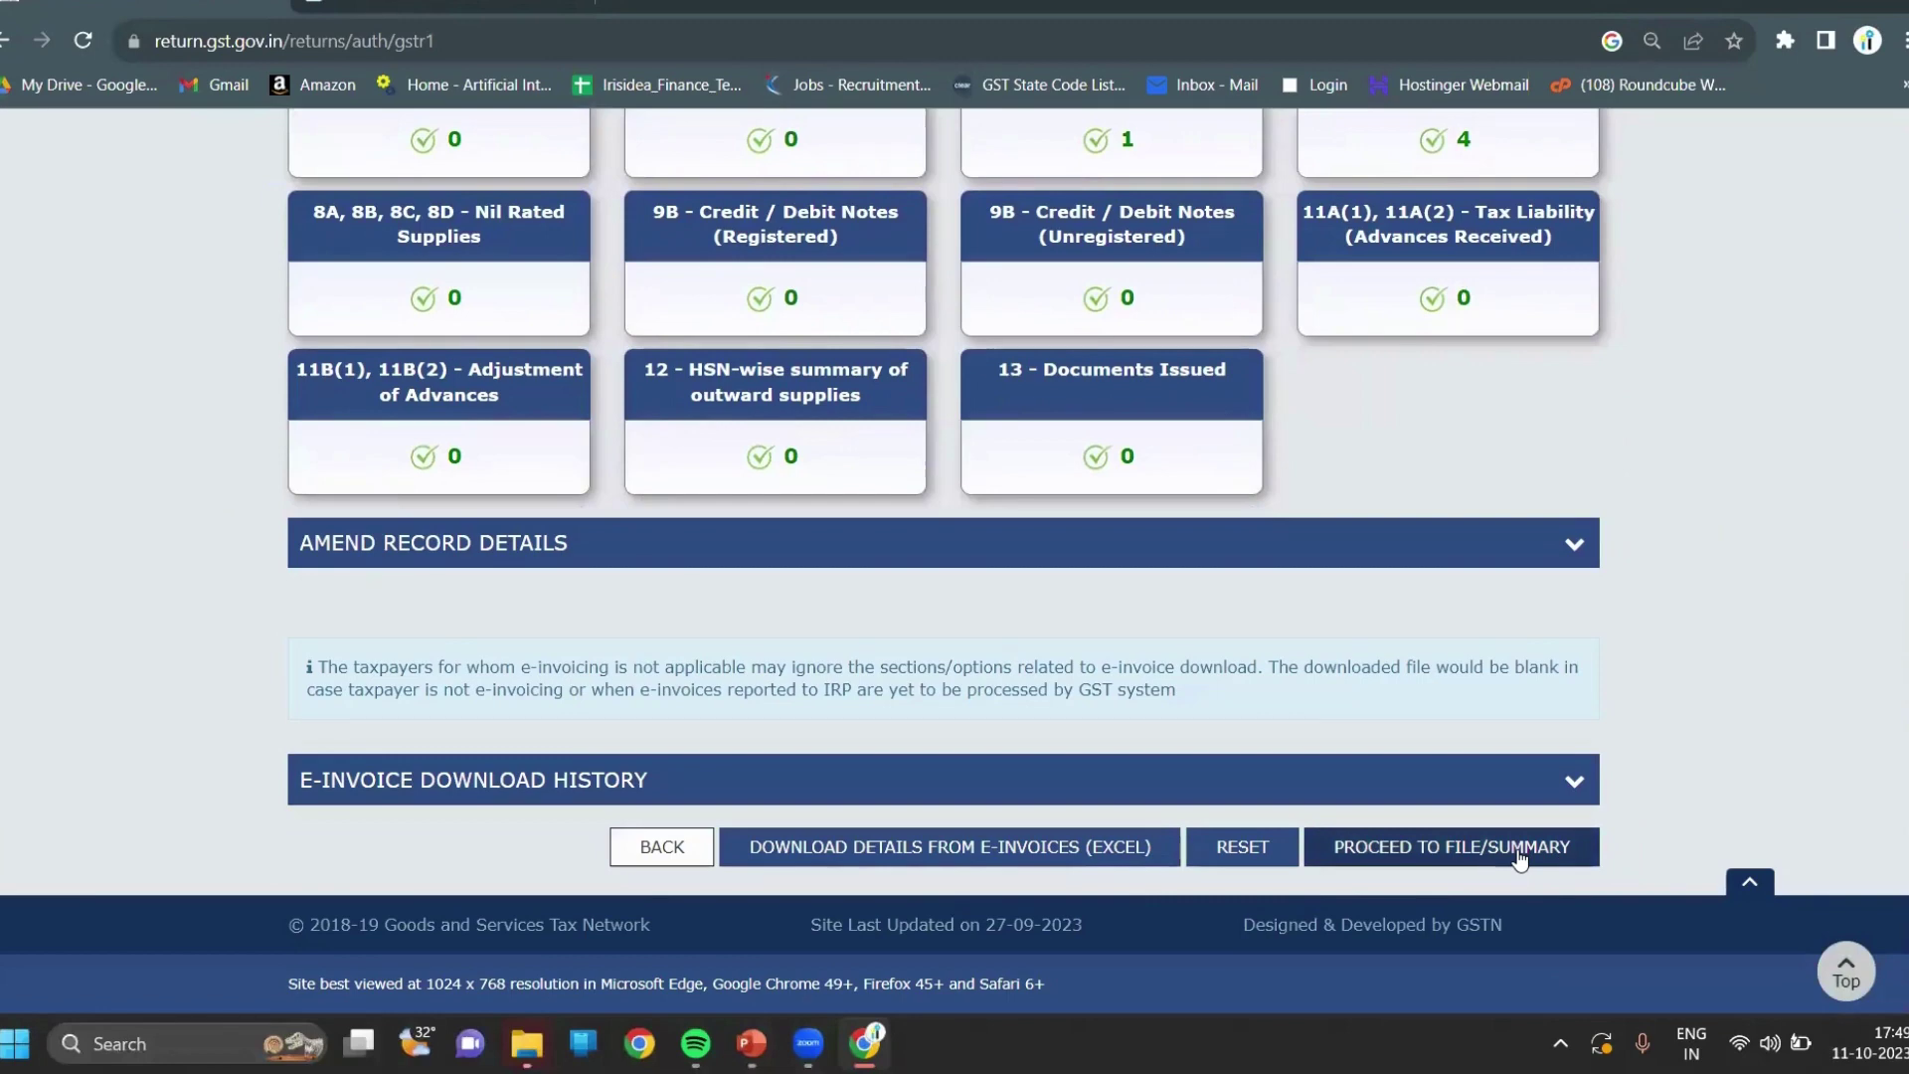
pyautogui.click(1519, 850)
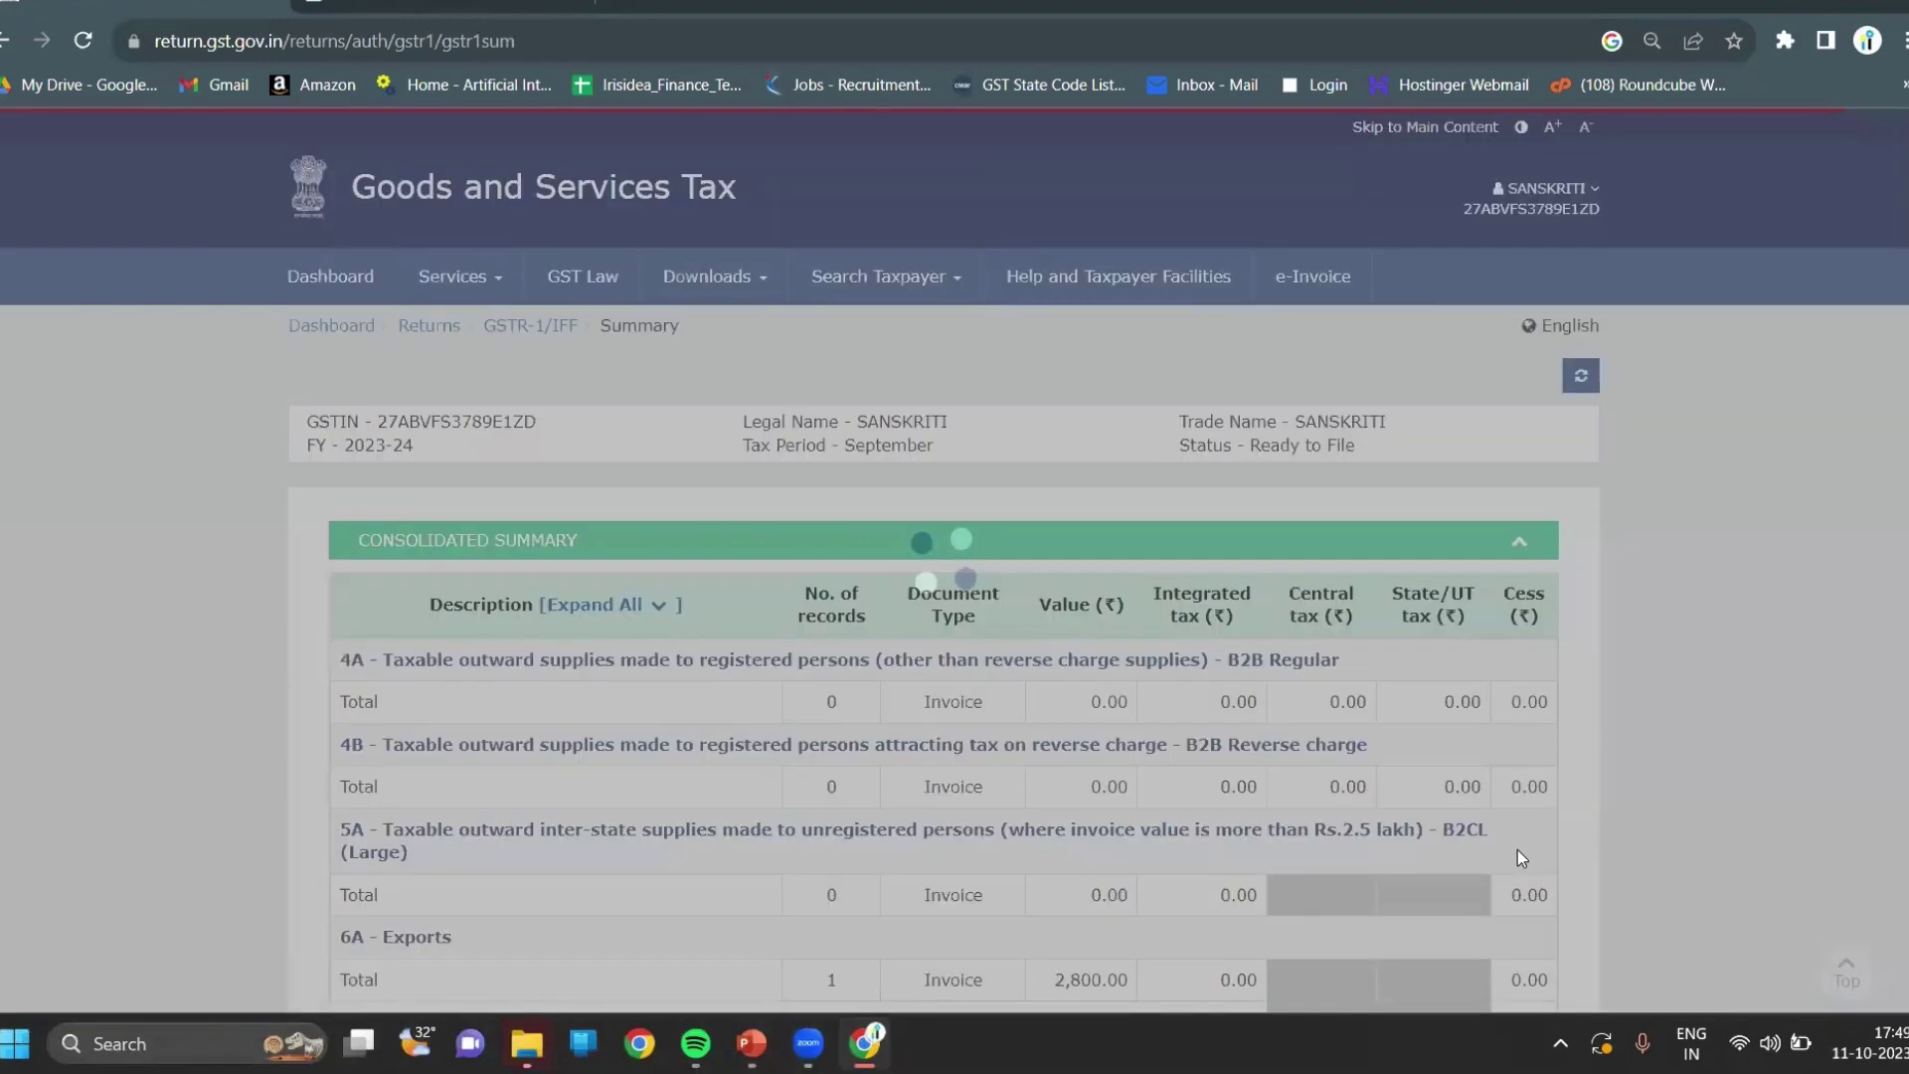
pyautogui.scroll(-5, 1659, 732)
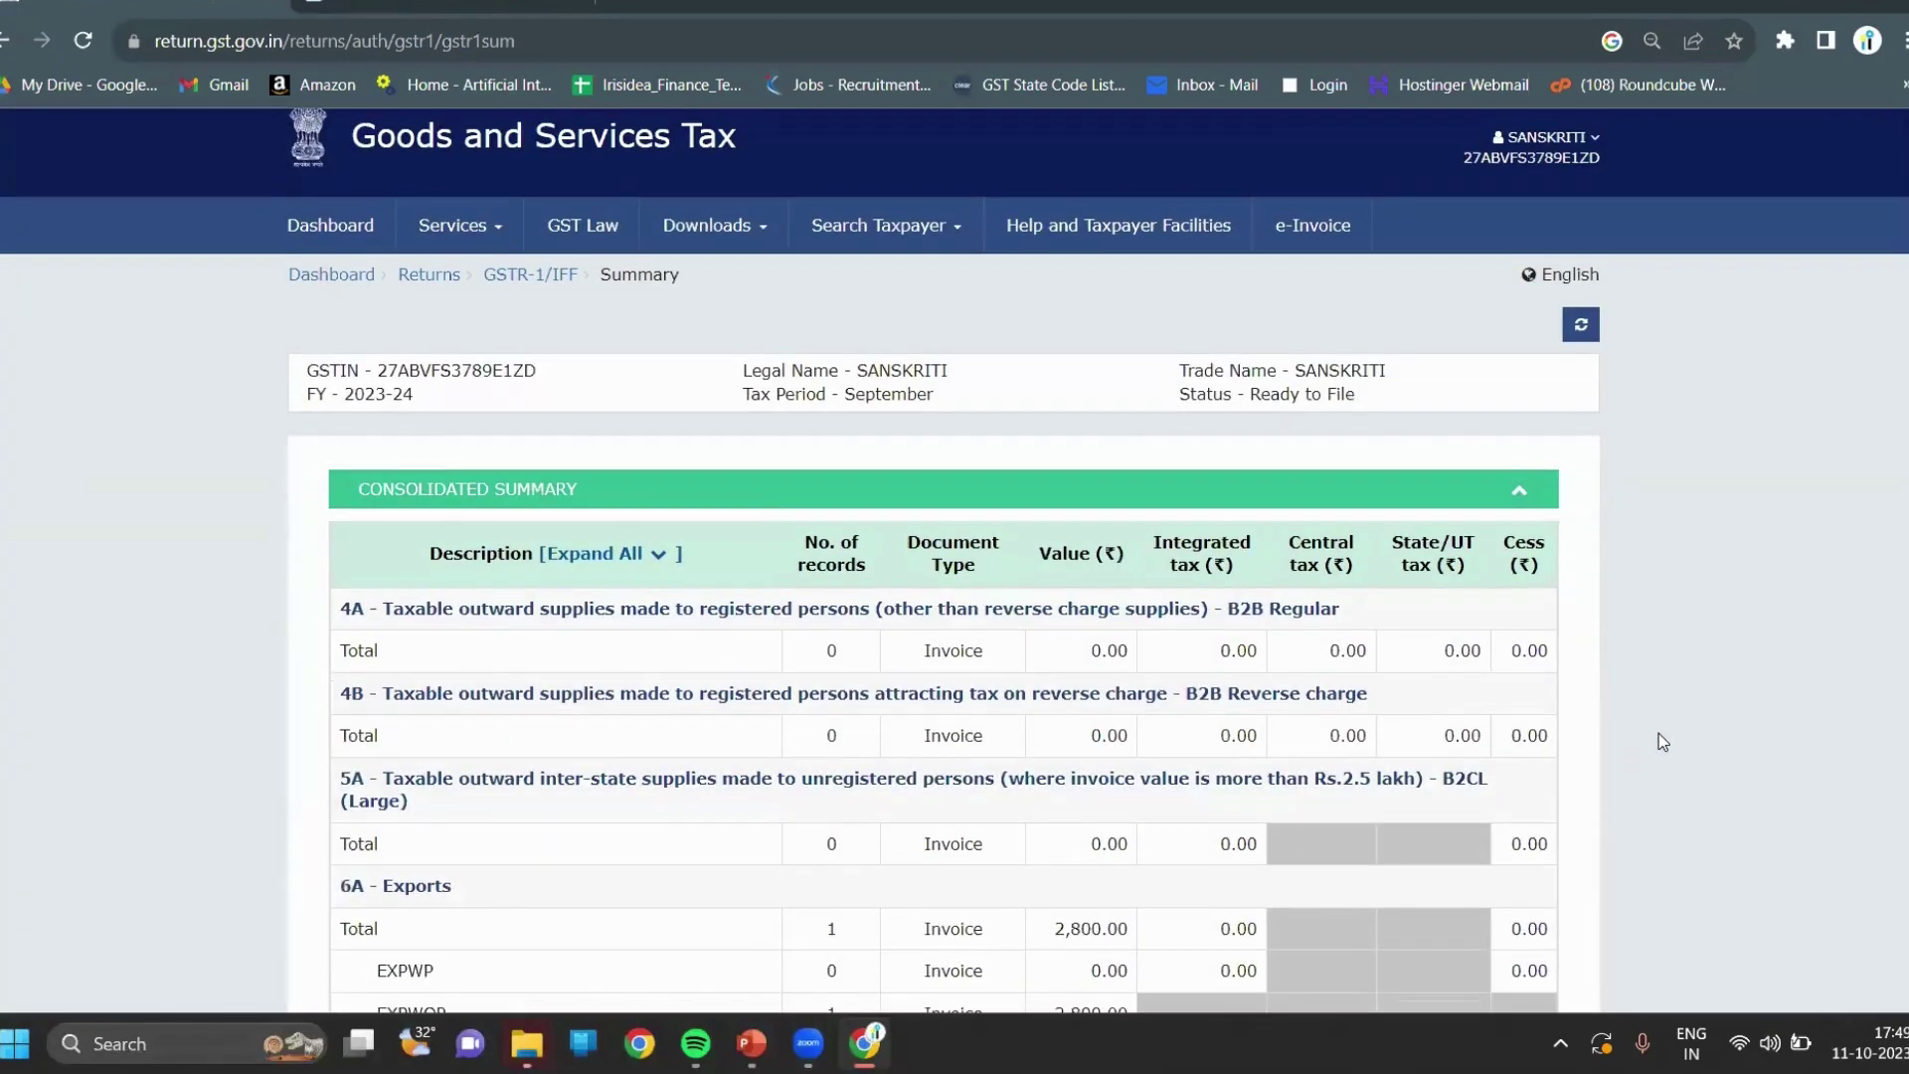
pyautogui.scroll(-2, 1658, 734)
pyautogui.scroll(6, 1659, 732)
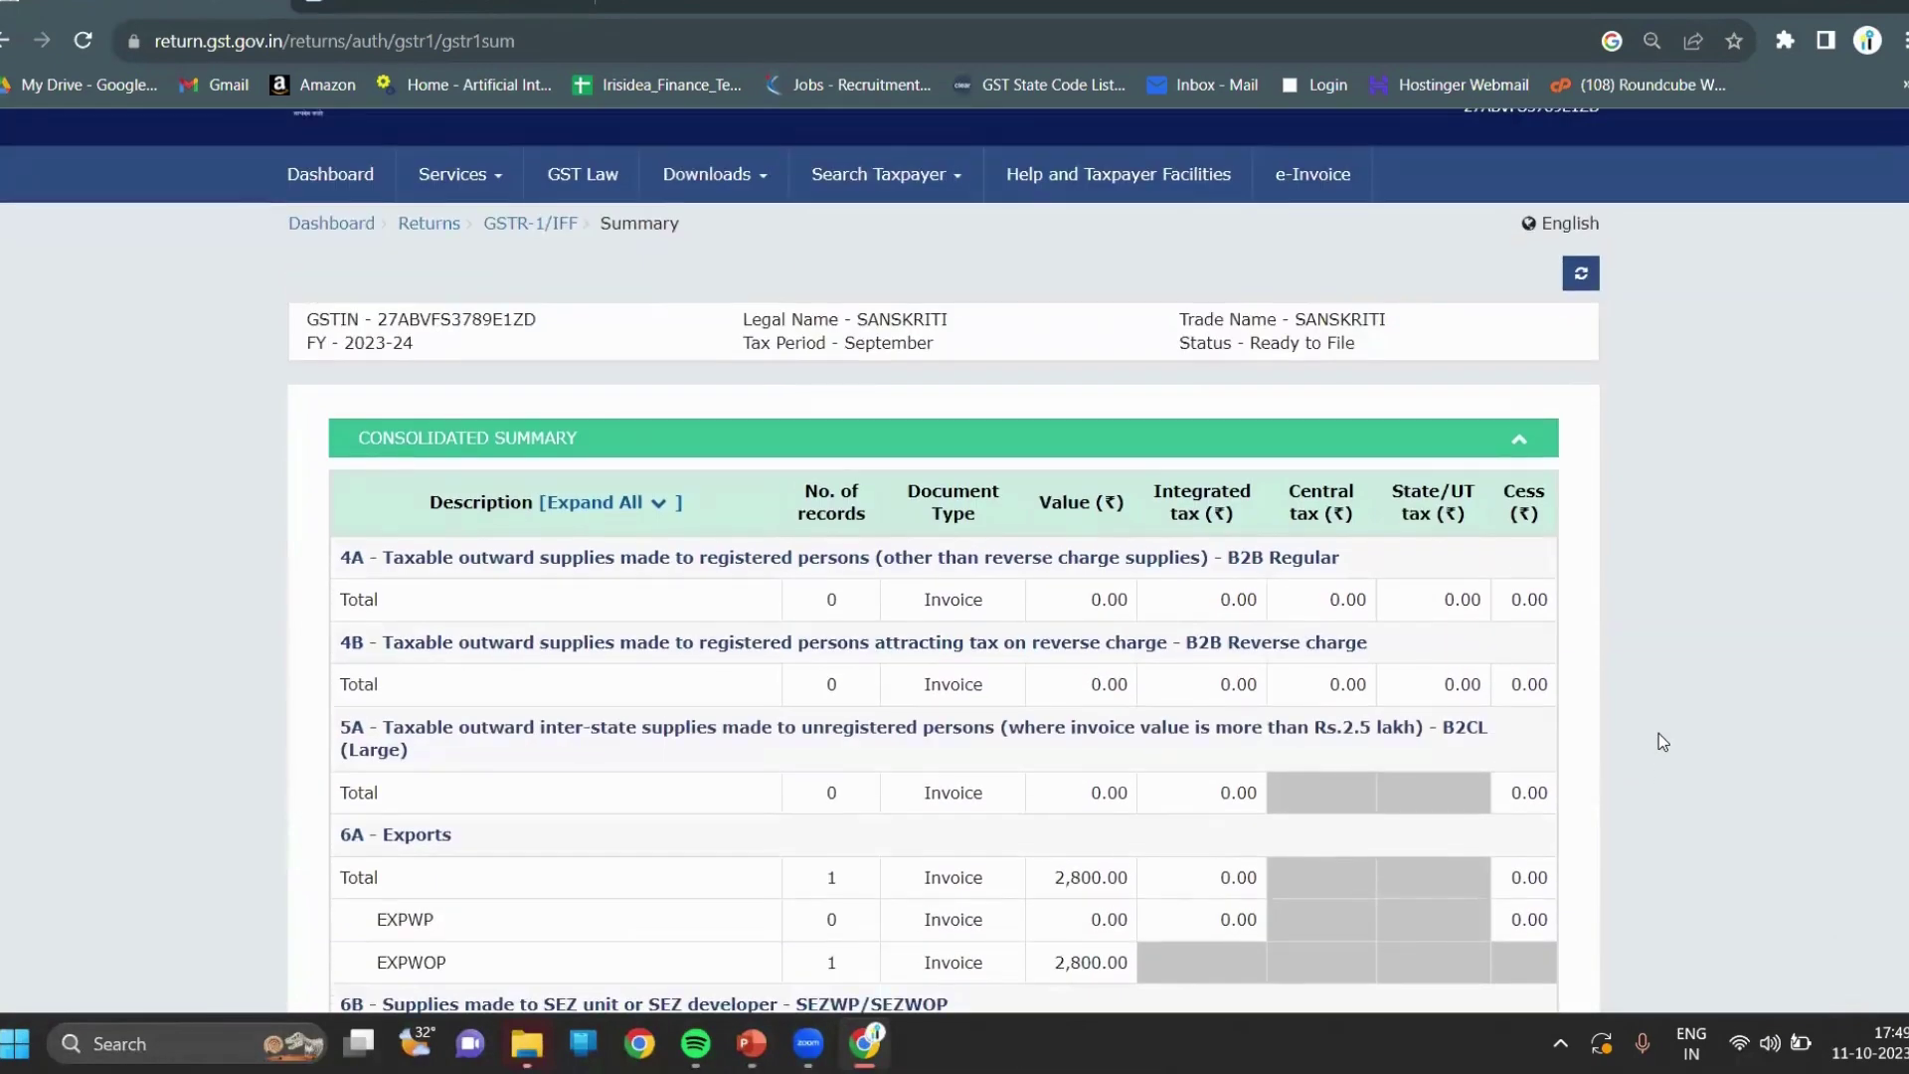
pyautogui.scroll(-7, 1659, 733)
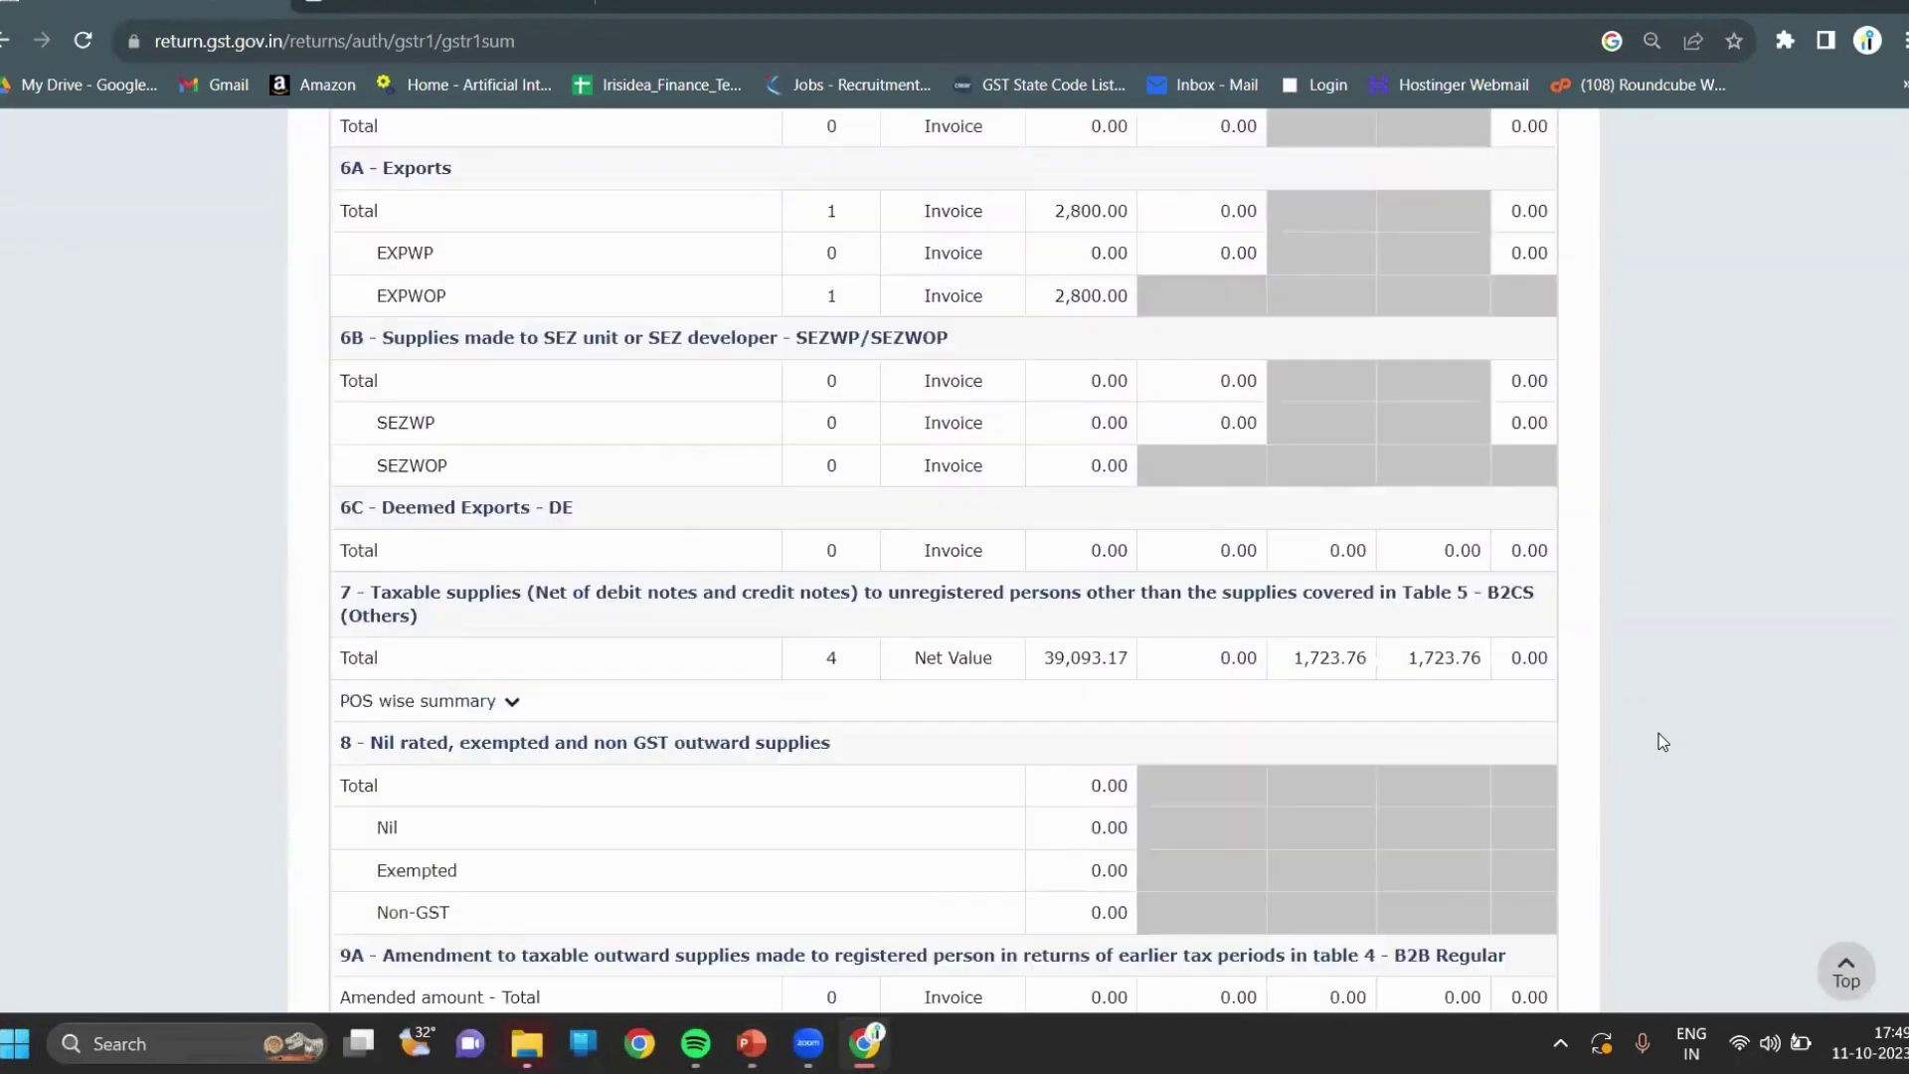
pyautogui.scroll(-17, 1659, 734)
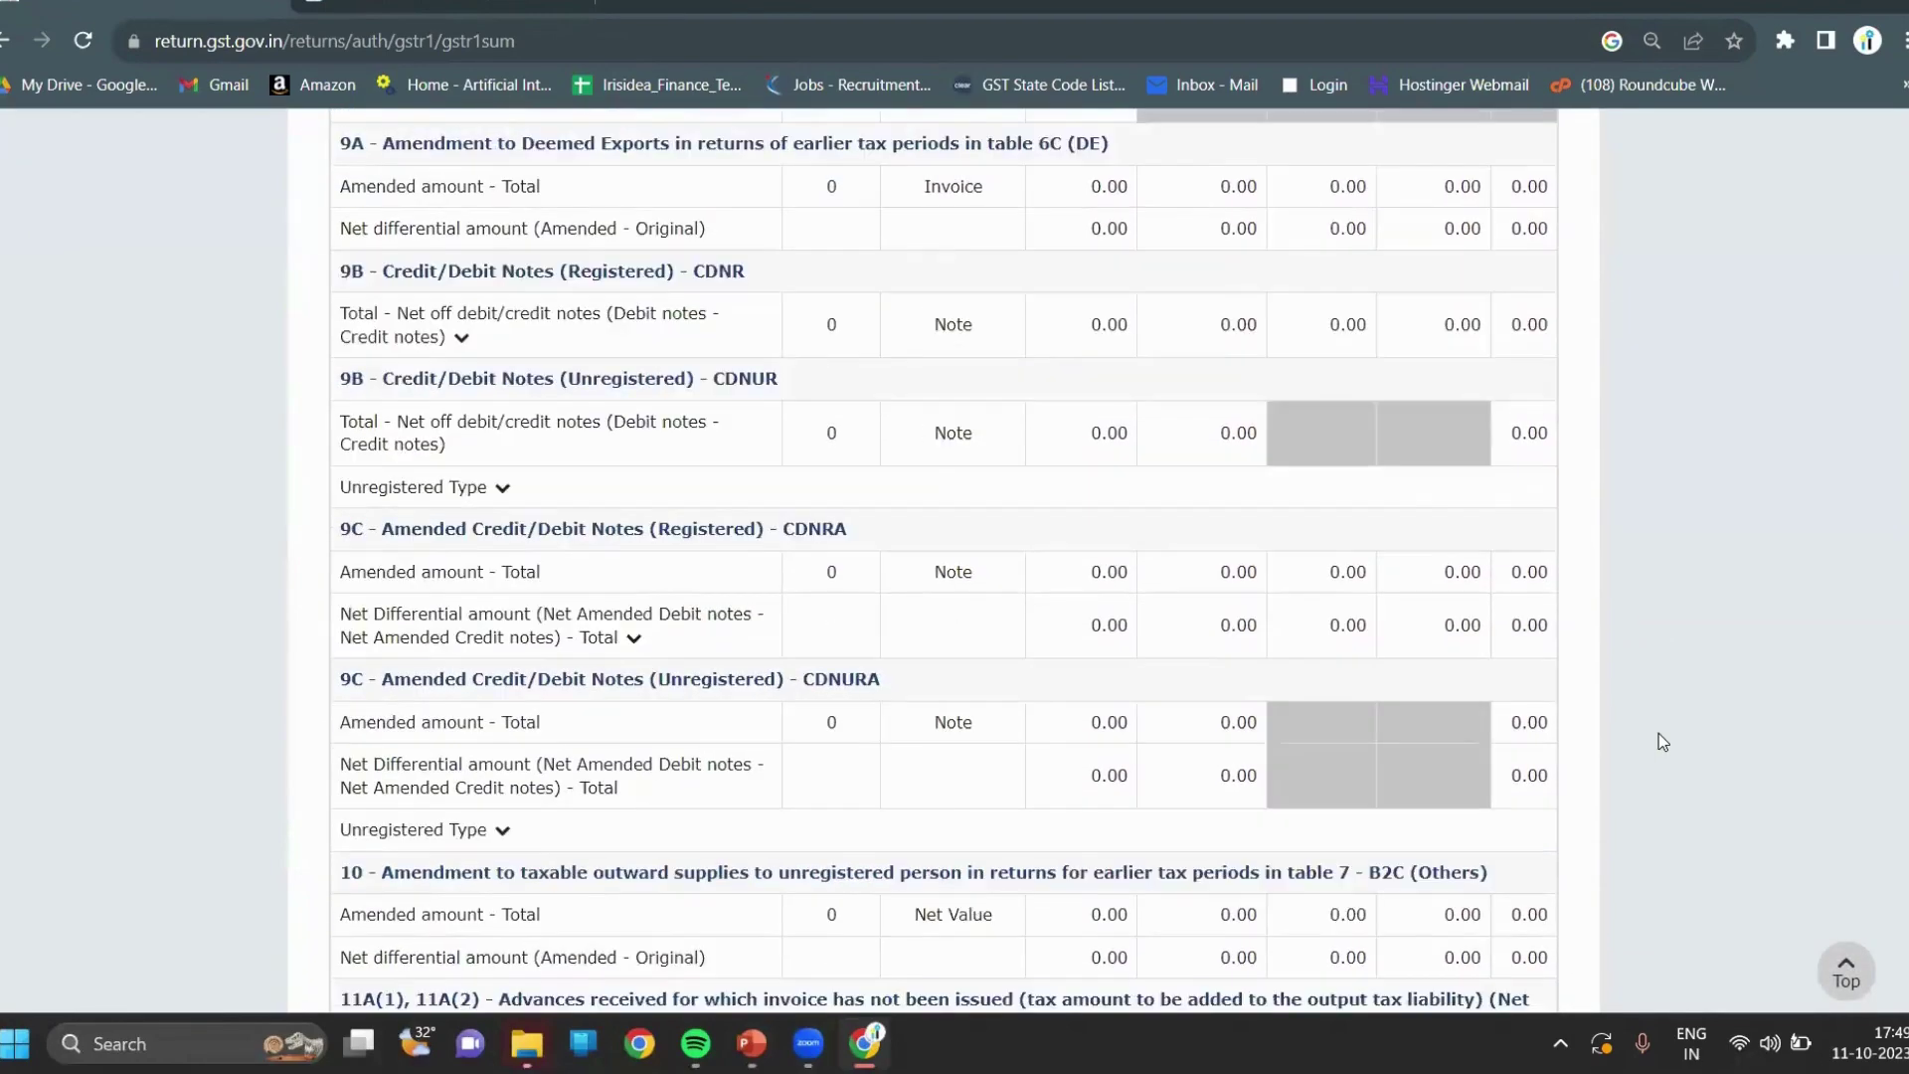
pyautogui.scroll(-9, 1659, 742)
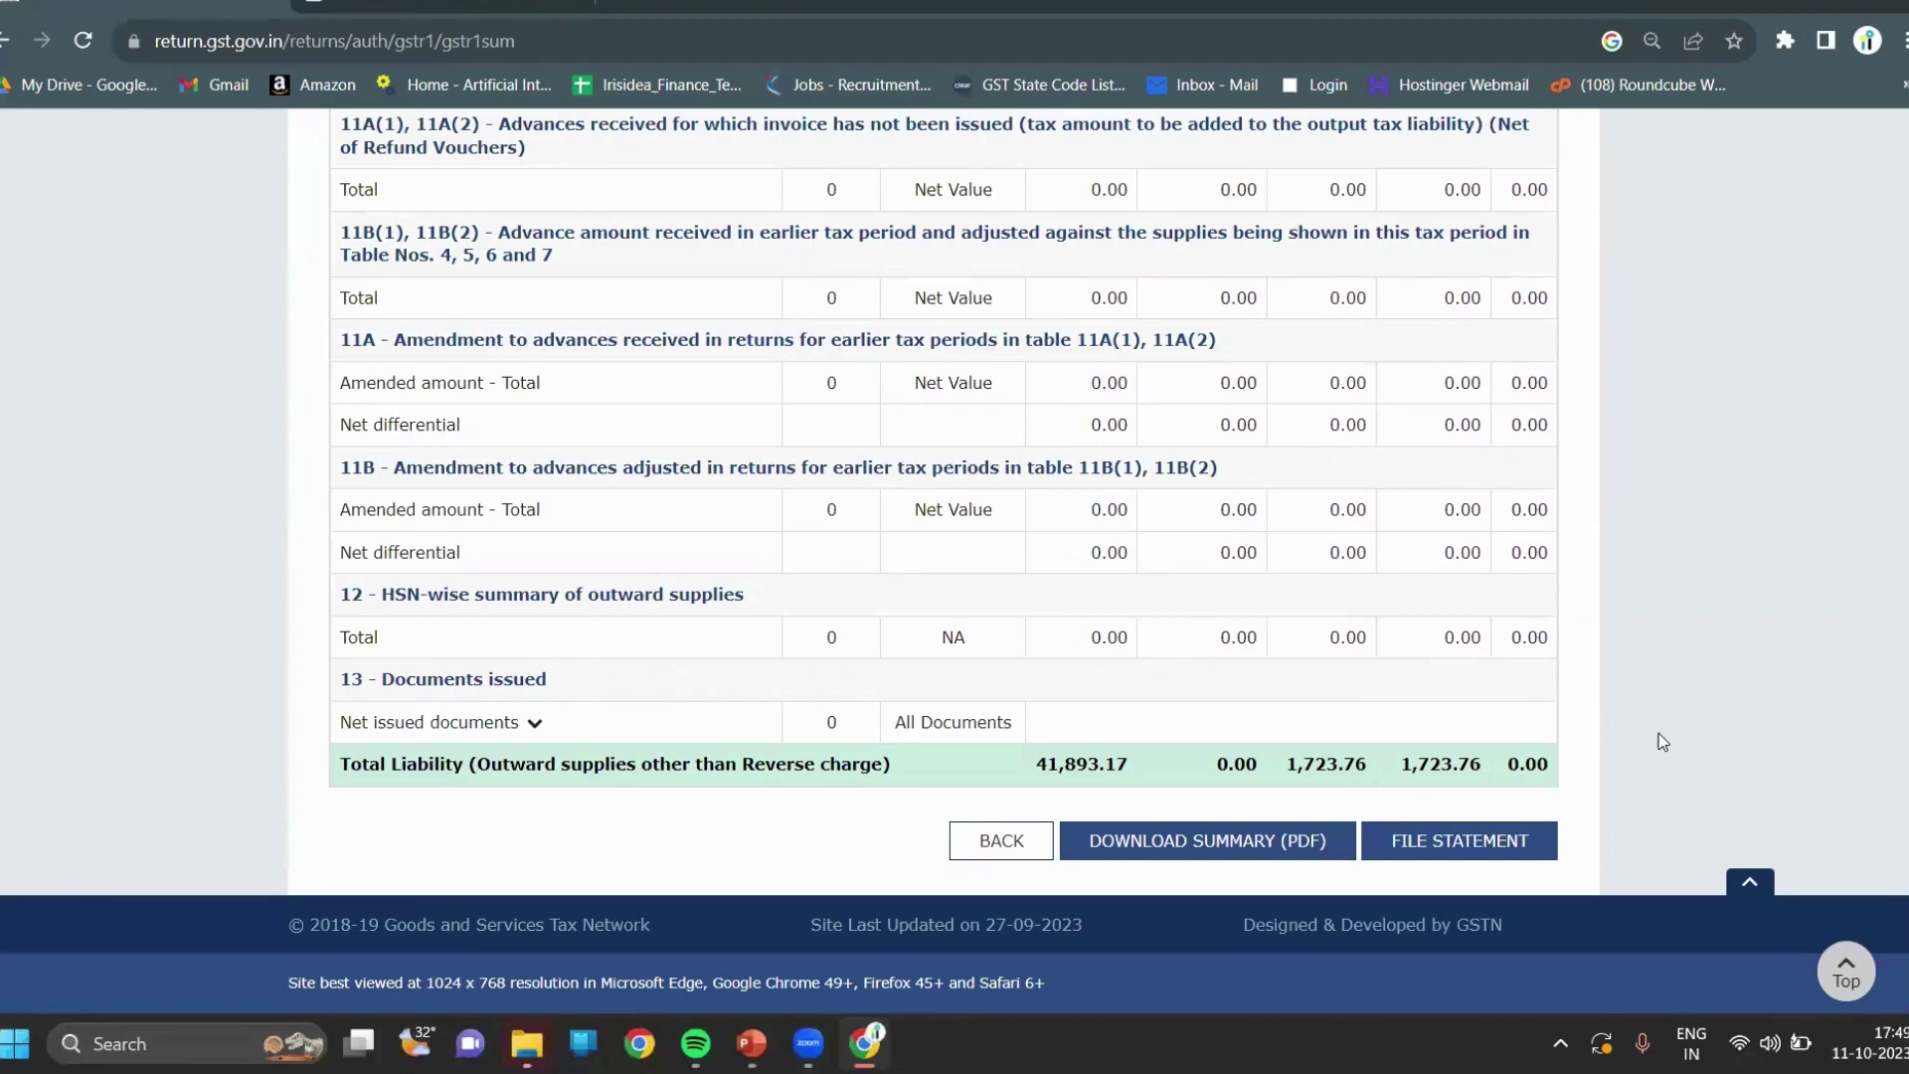
pyautogui.scroll(1, 1659, 742)
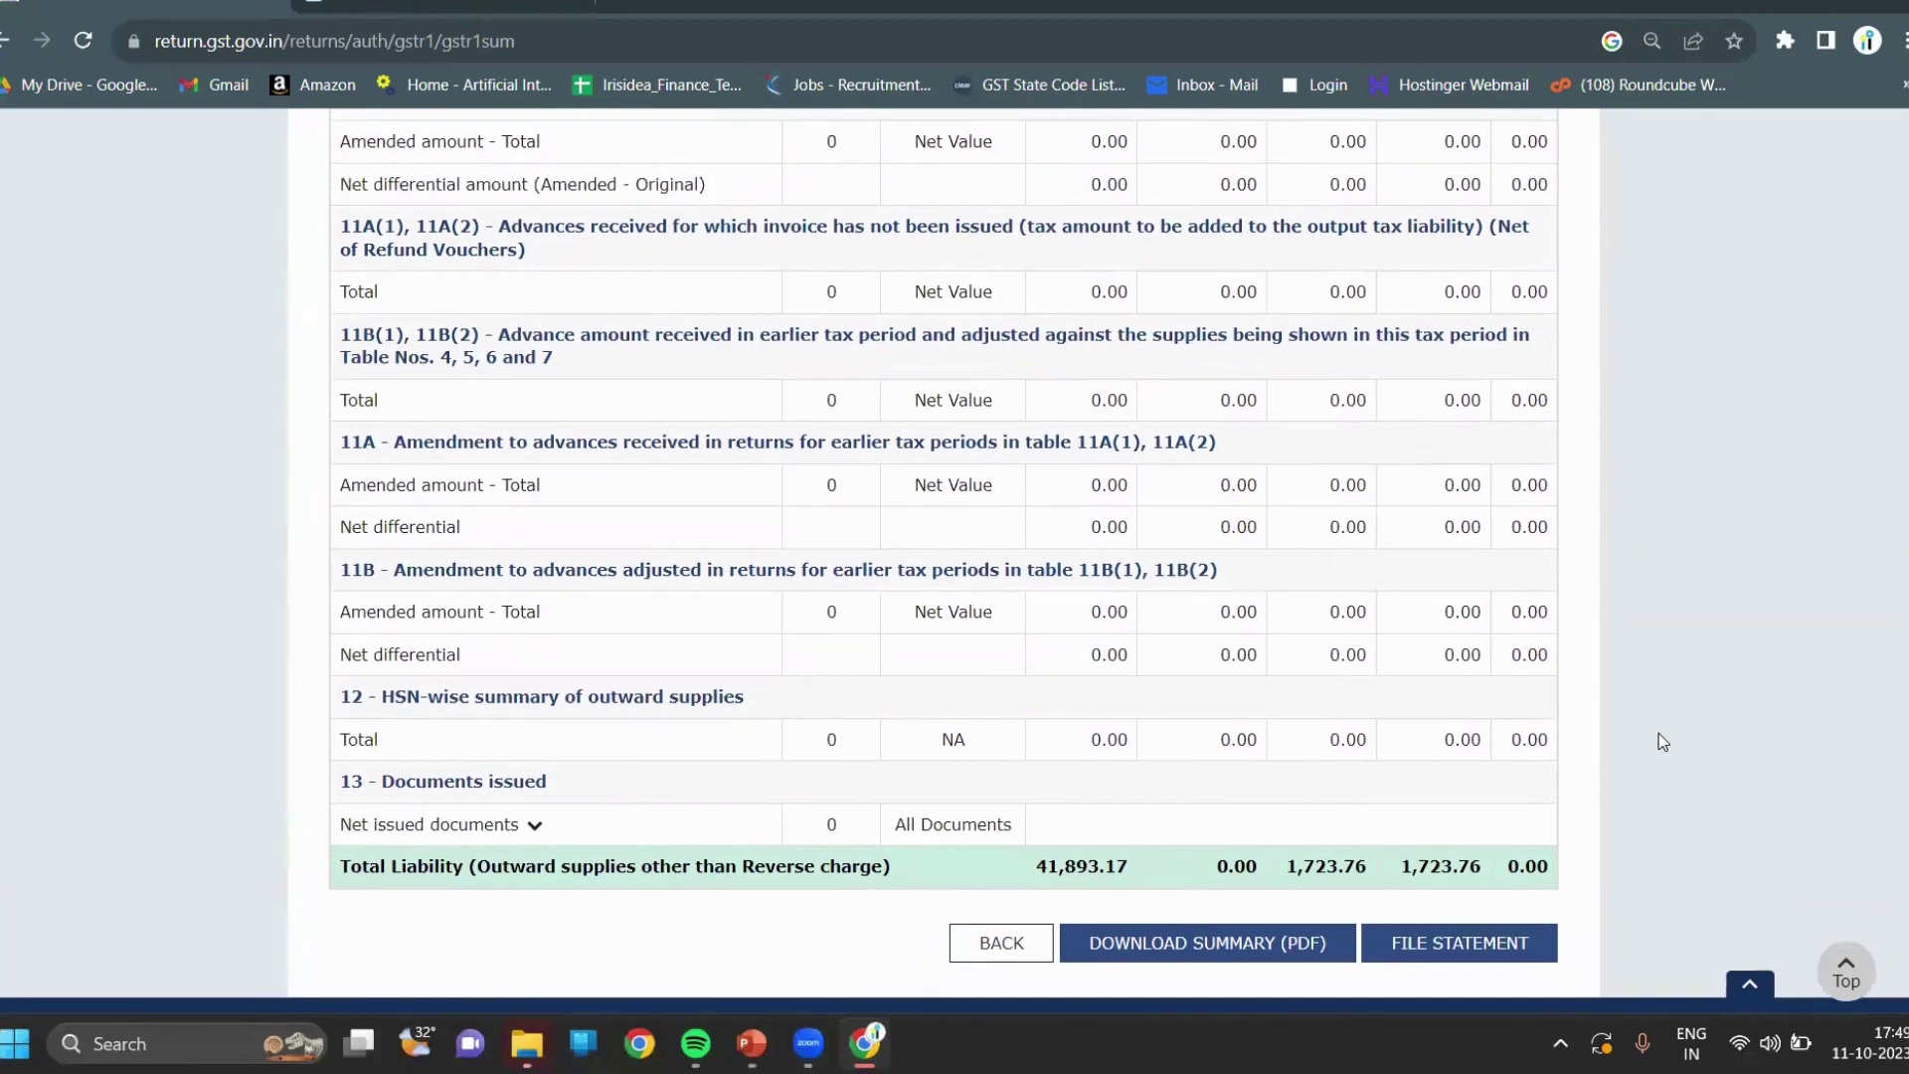
pyautogui.scroll(-1, 1659, 735)
pyautogui.scroll(4, 1659, 736)
pyautogui.scroll(15, 1659, 742)
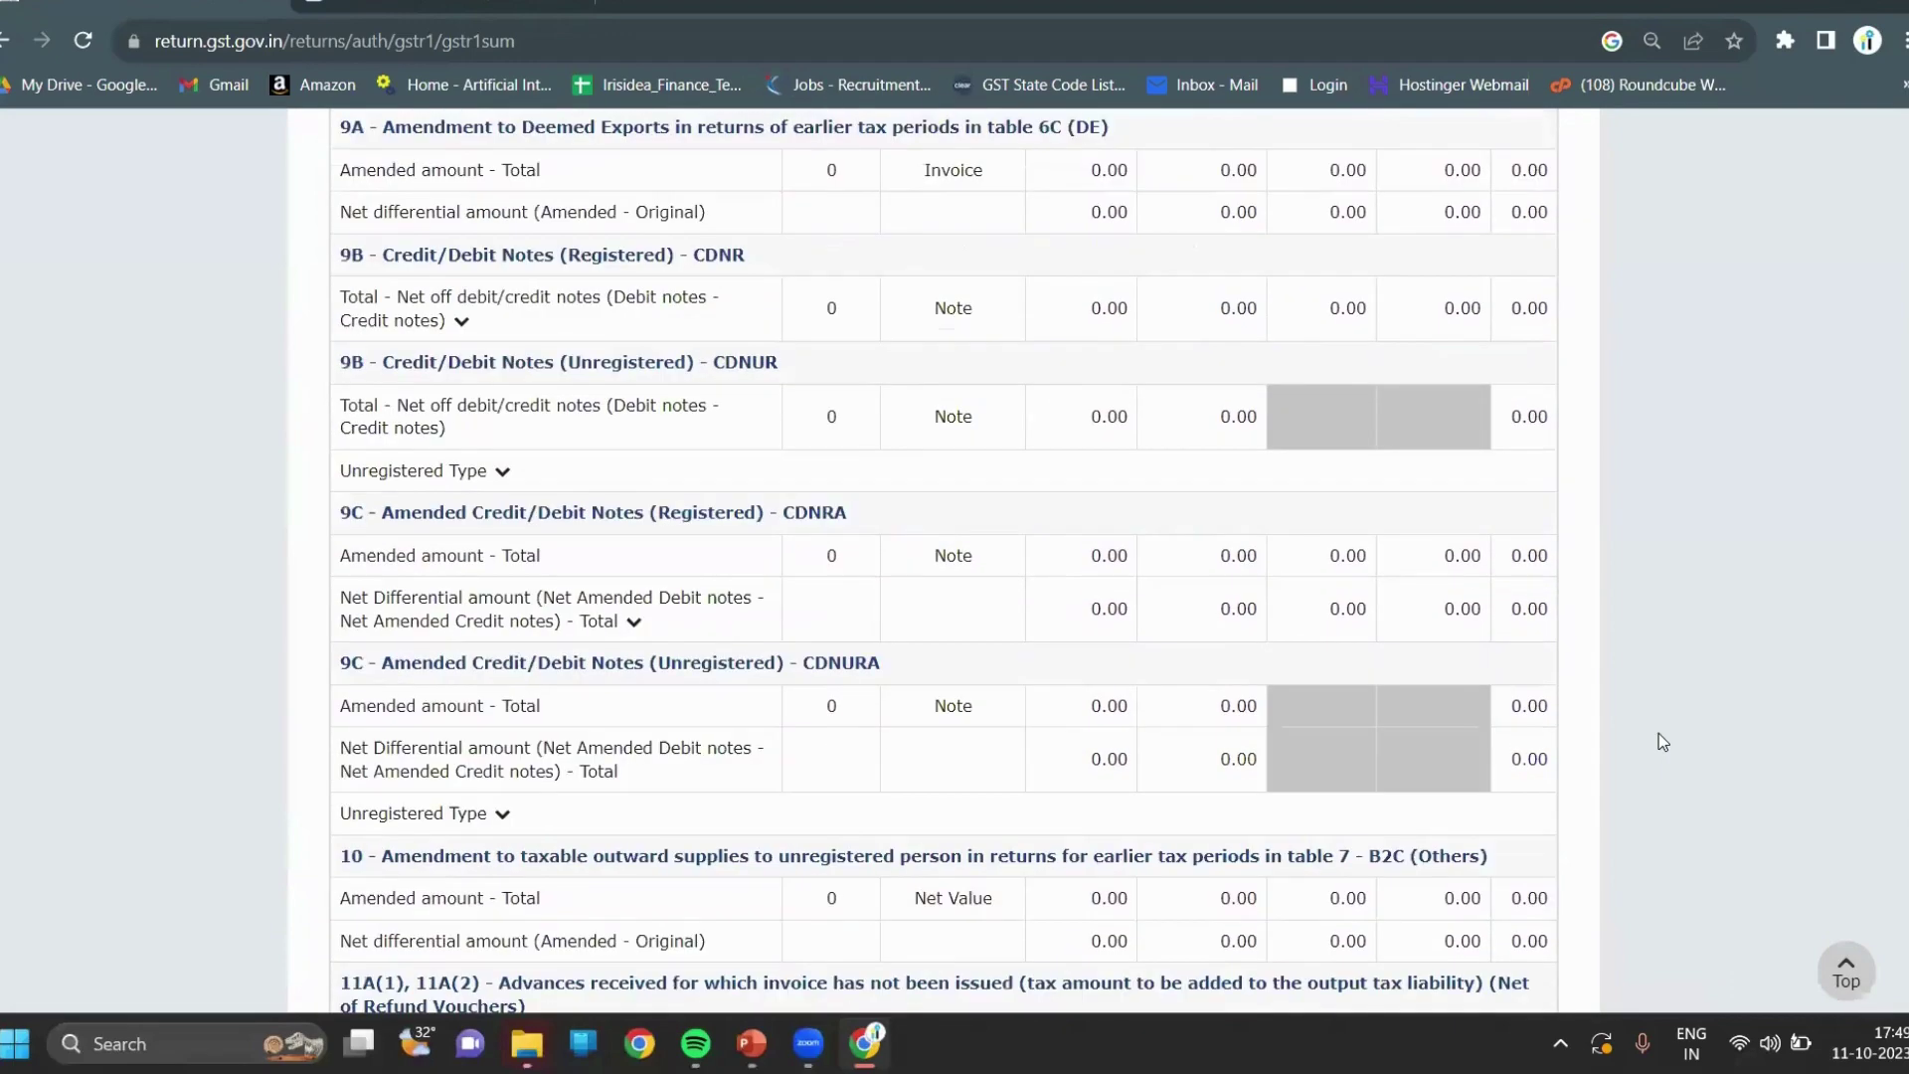
pyautogui.scroll(5, 1661, 741)
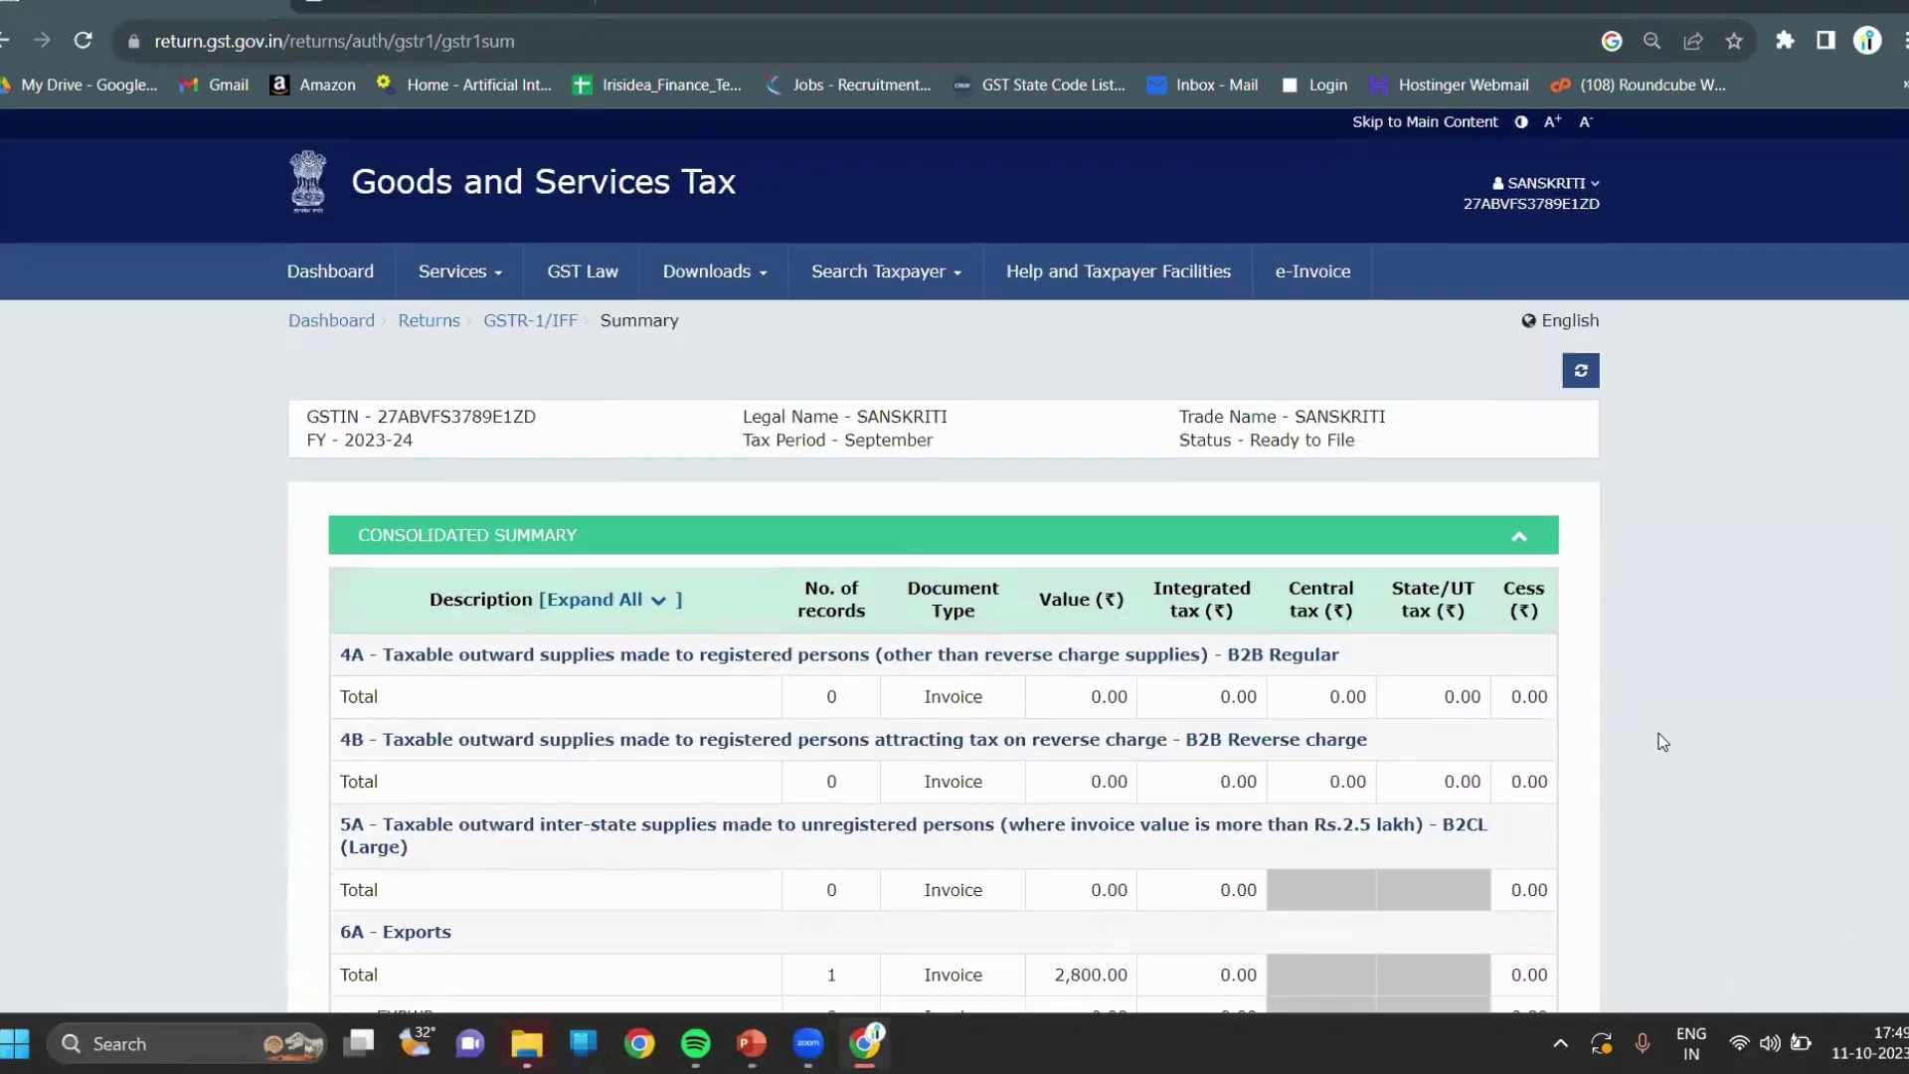
pyautogui.scroll(-4, 1661, 741)
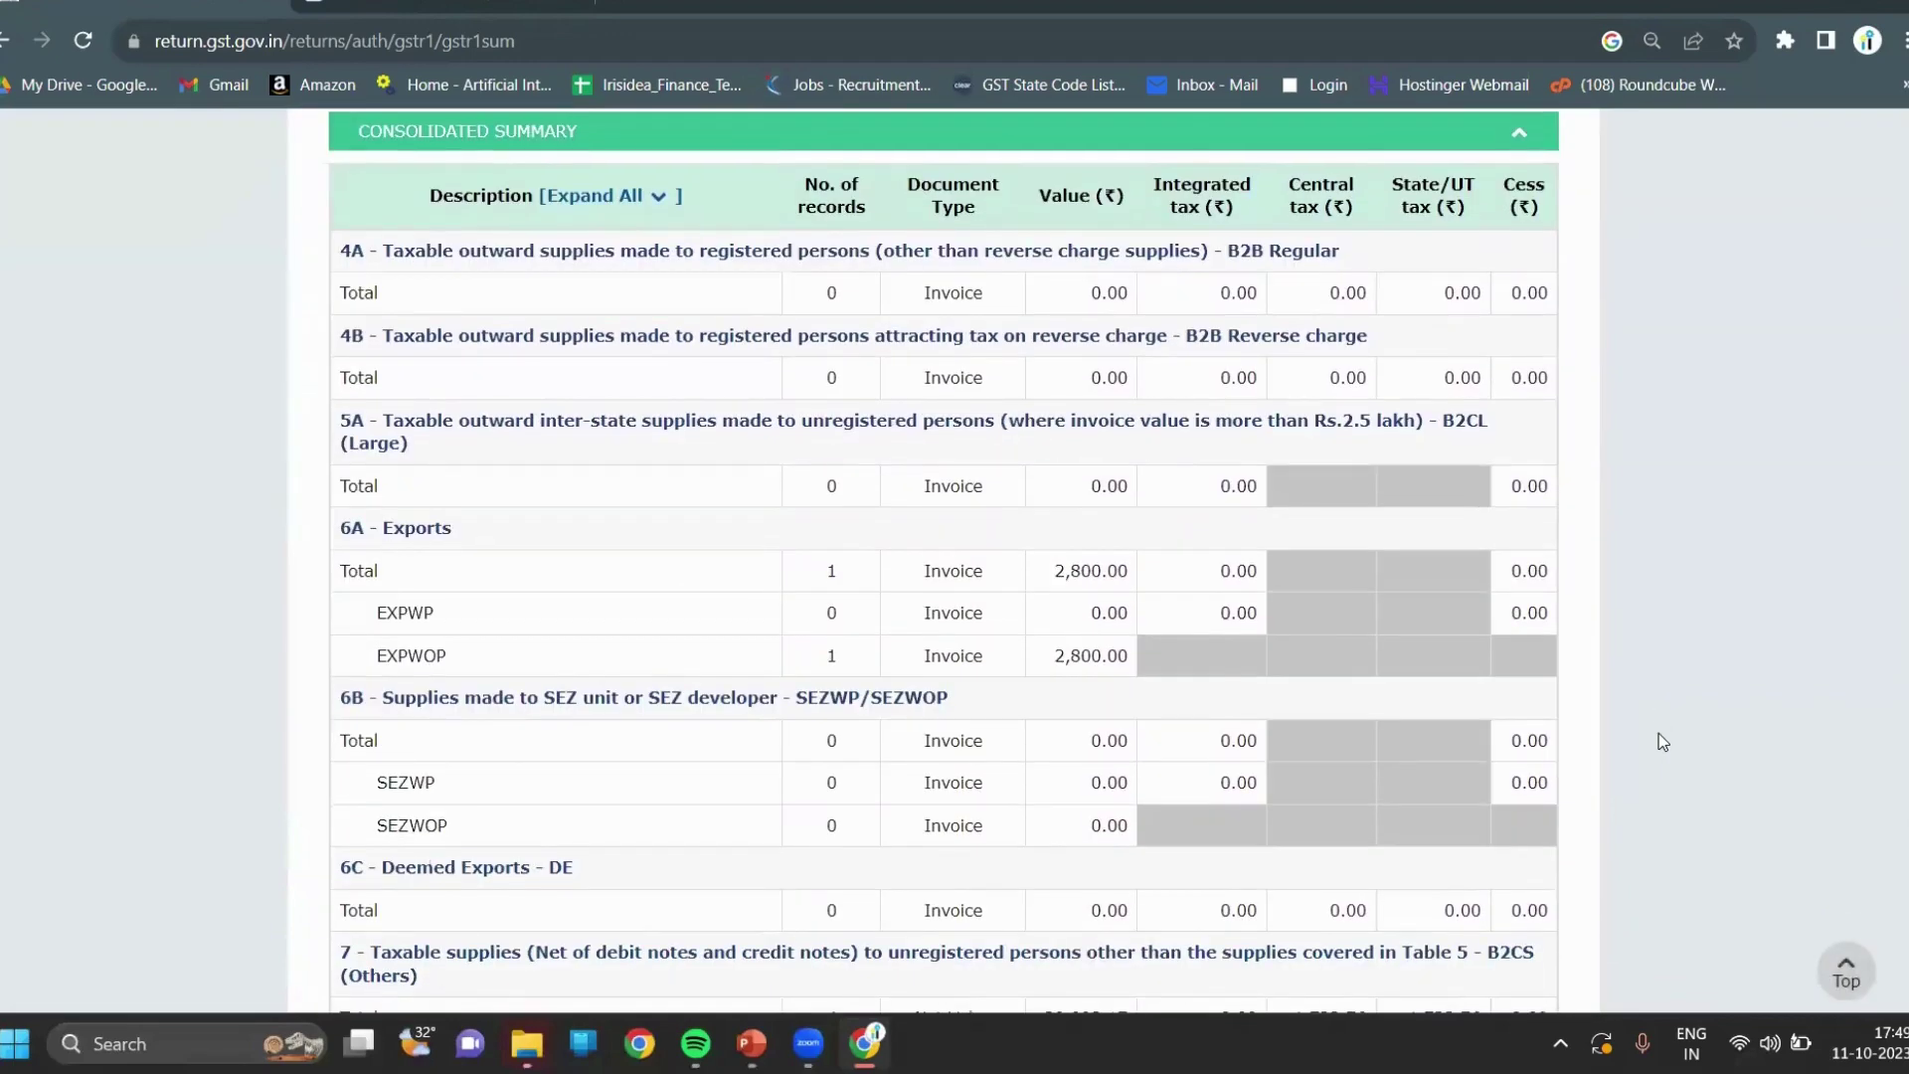
pyautogui.scroll(-3, 1658, 734)
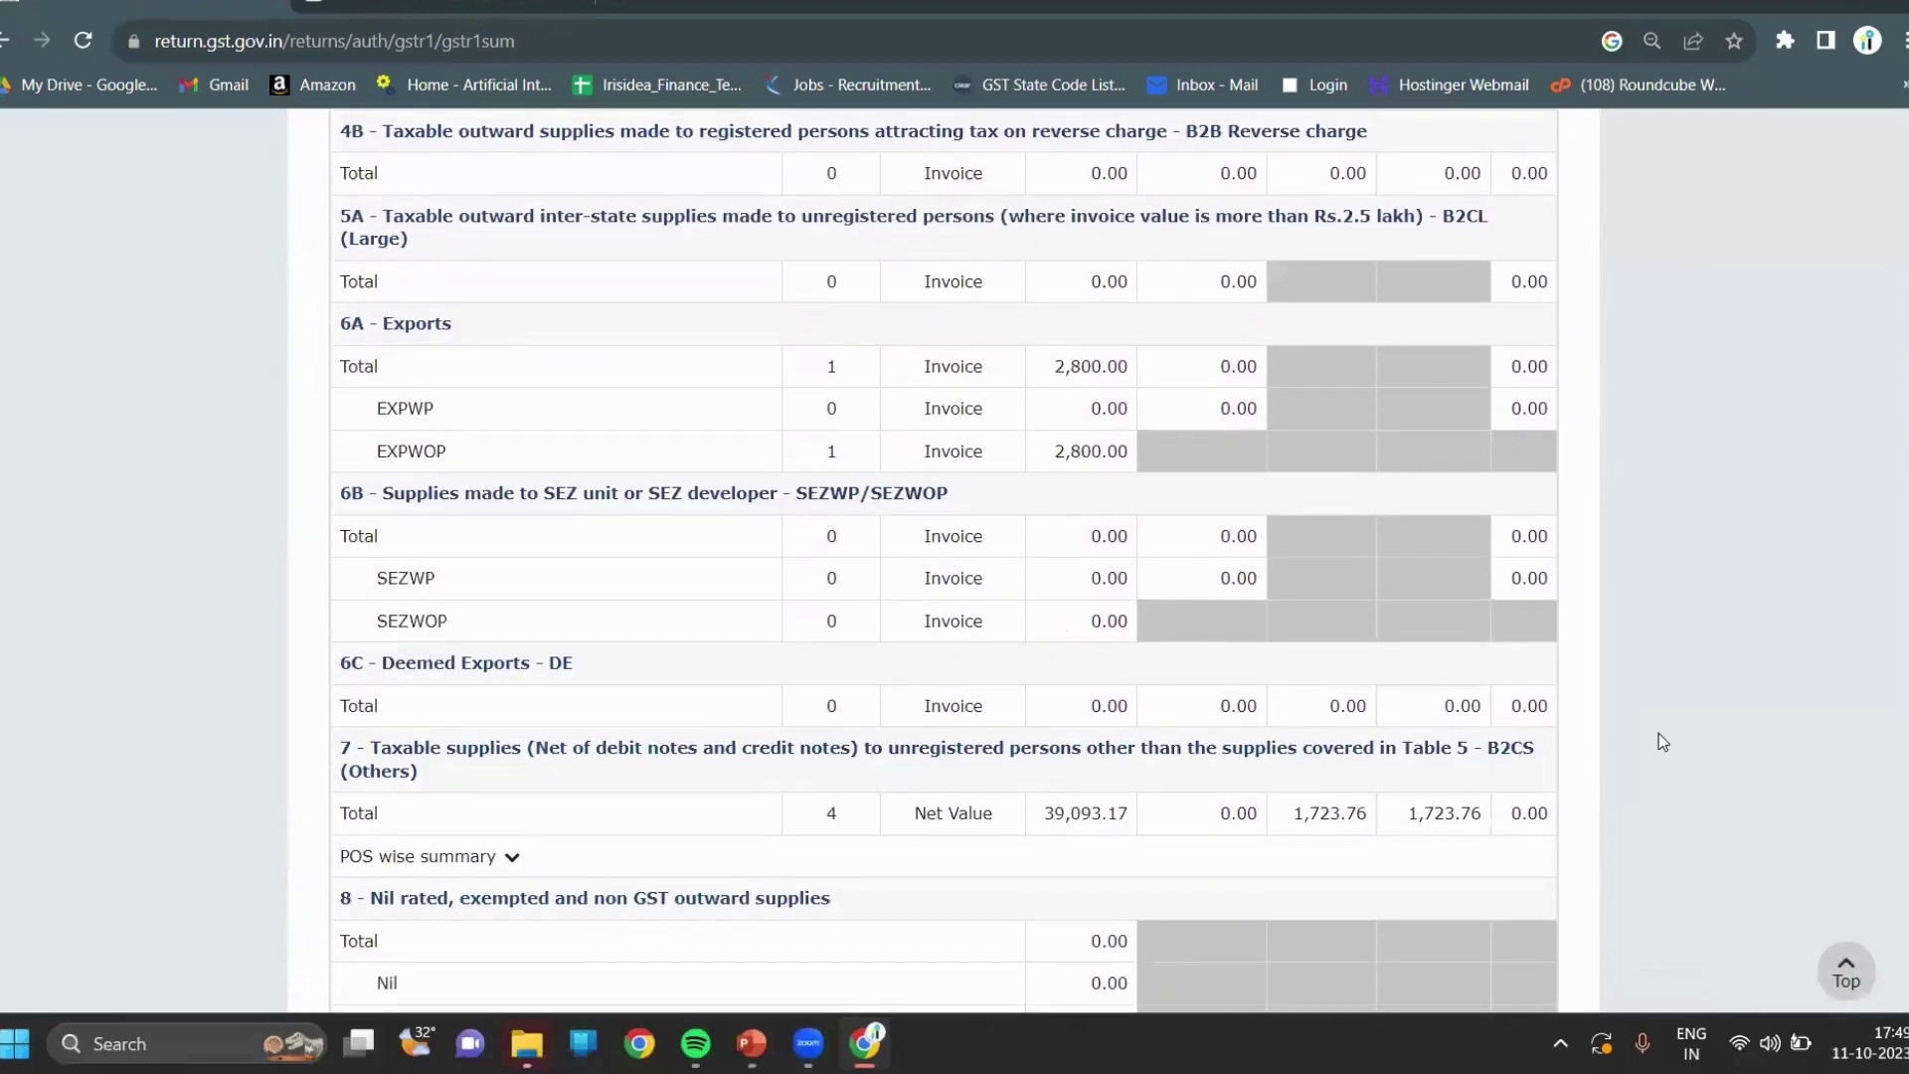
pyautogui.scroll(-3, 1658, 733)
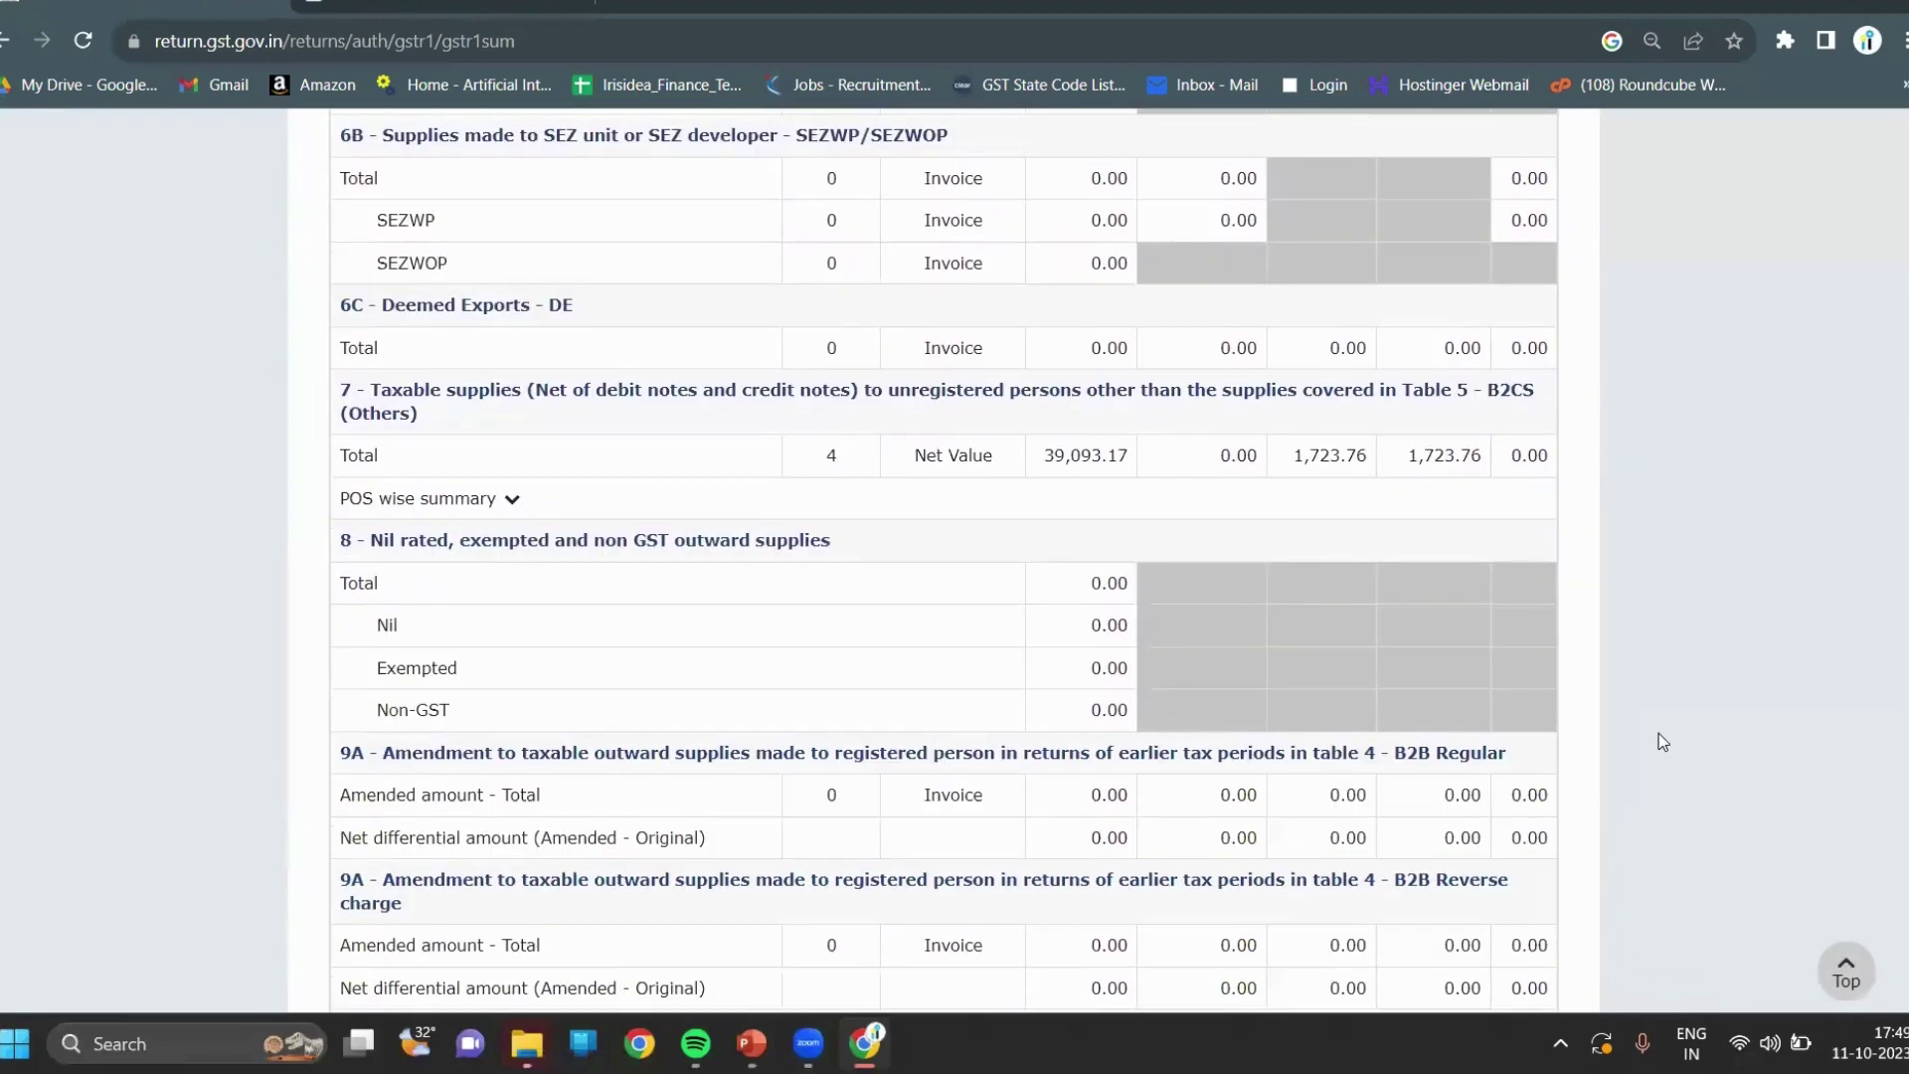
pyautogui.scroll(-4, 1659, 741)
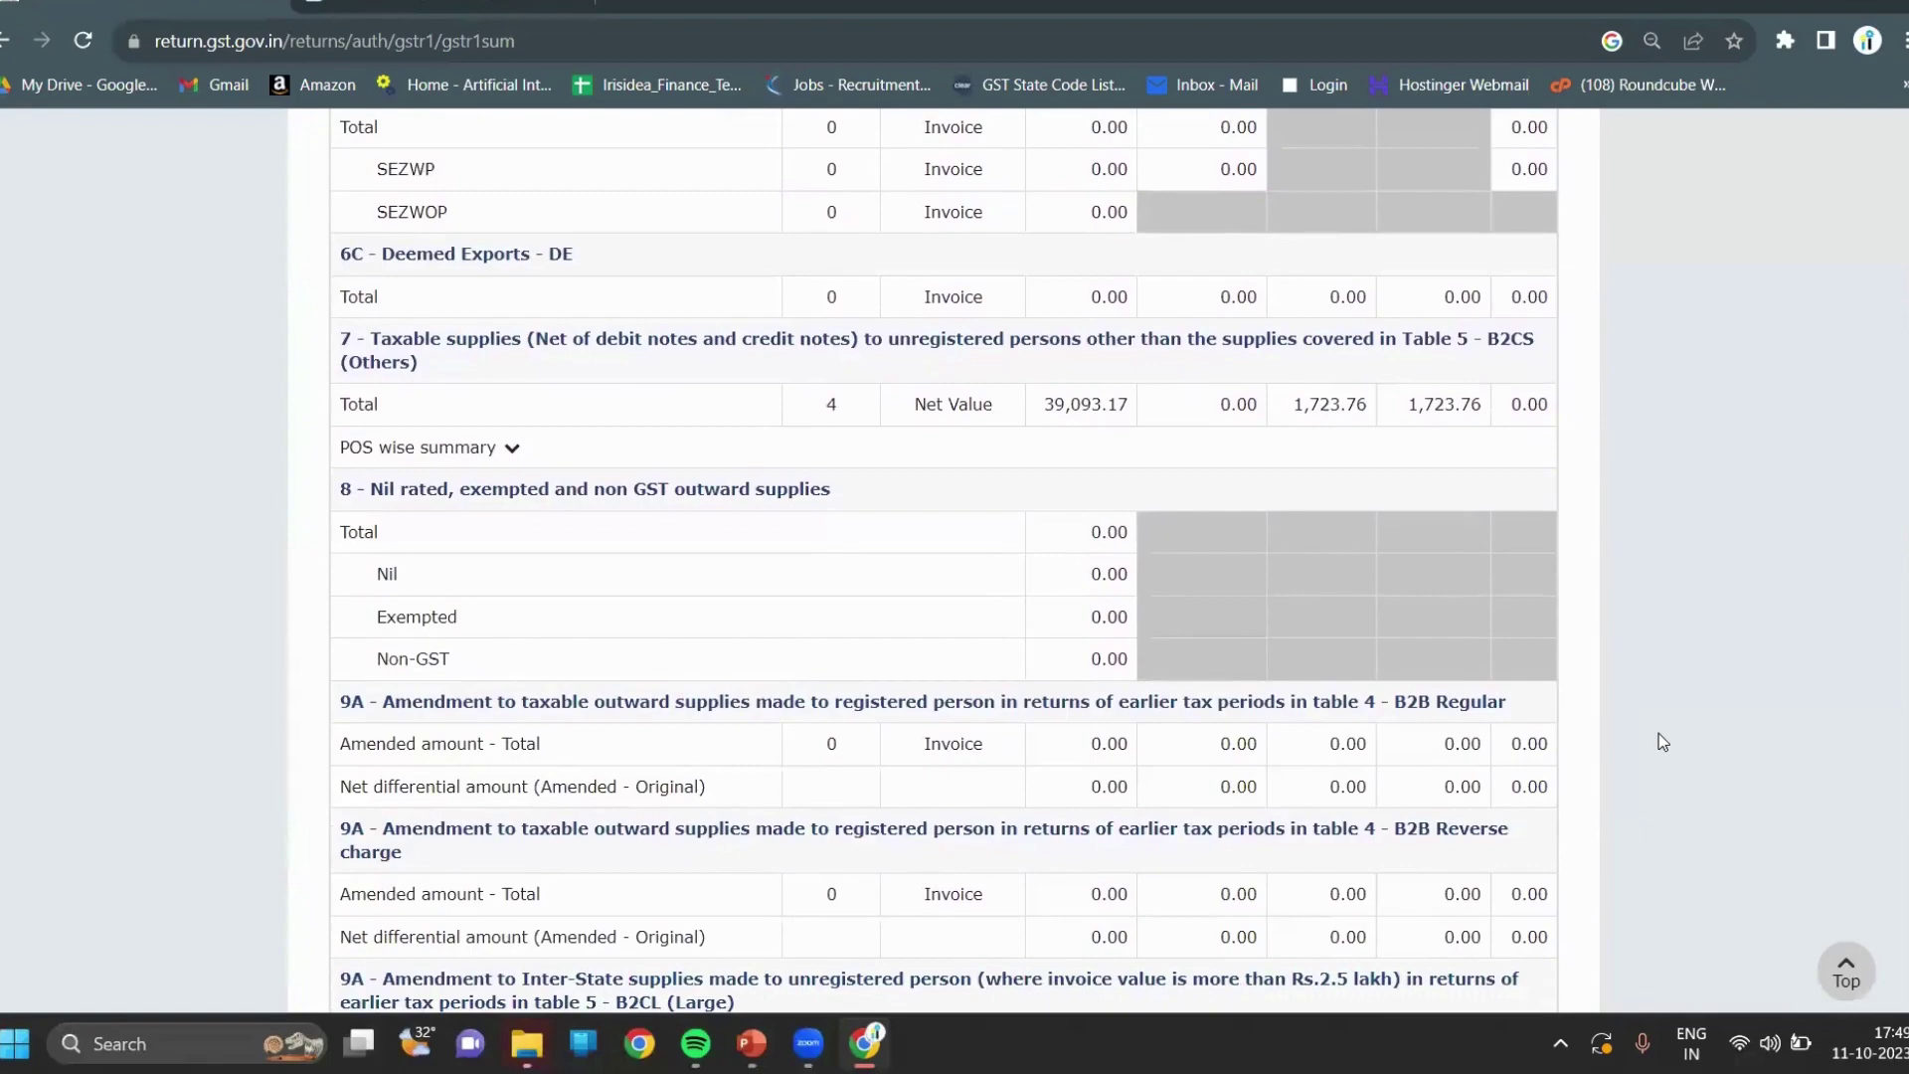
pyautogui.scroll(-9, 1658, 742)
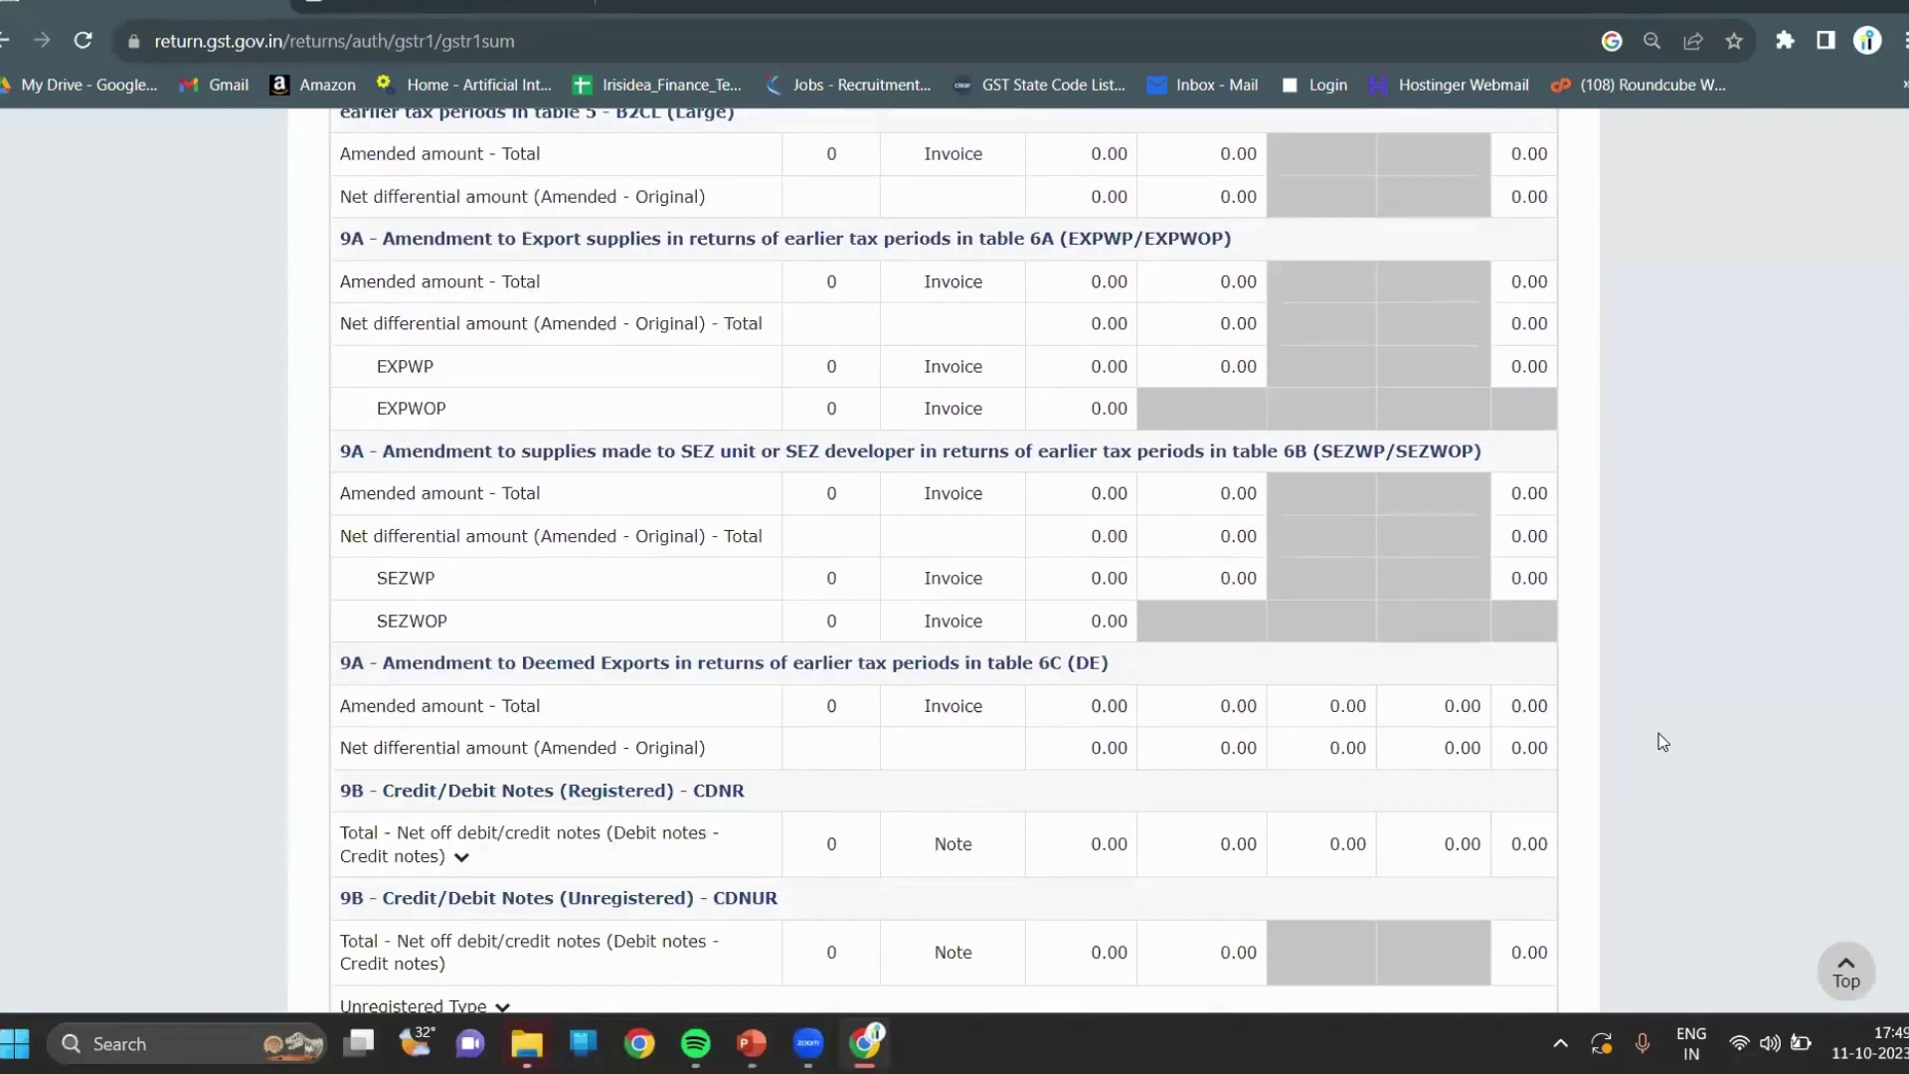
pyautogui.scroll(-10, 1659, 742)
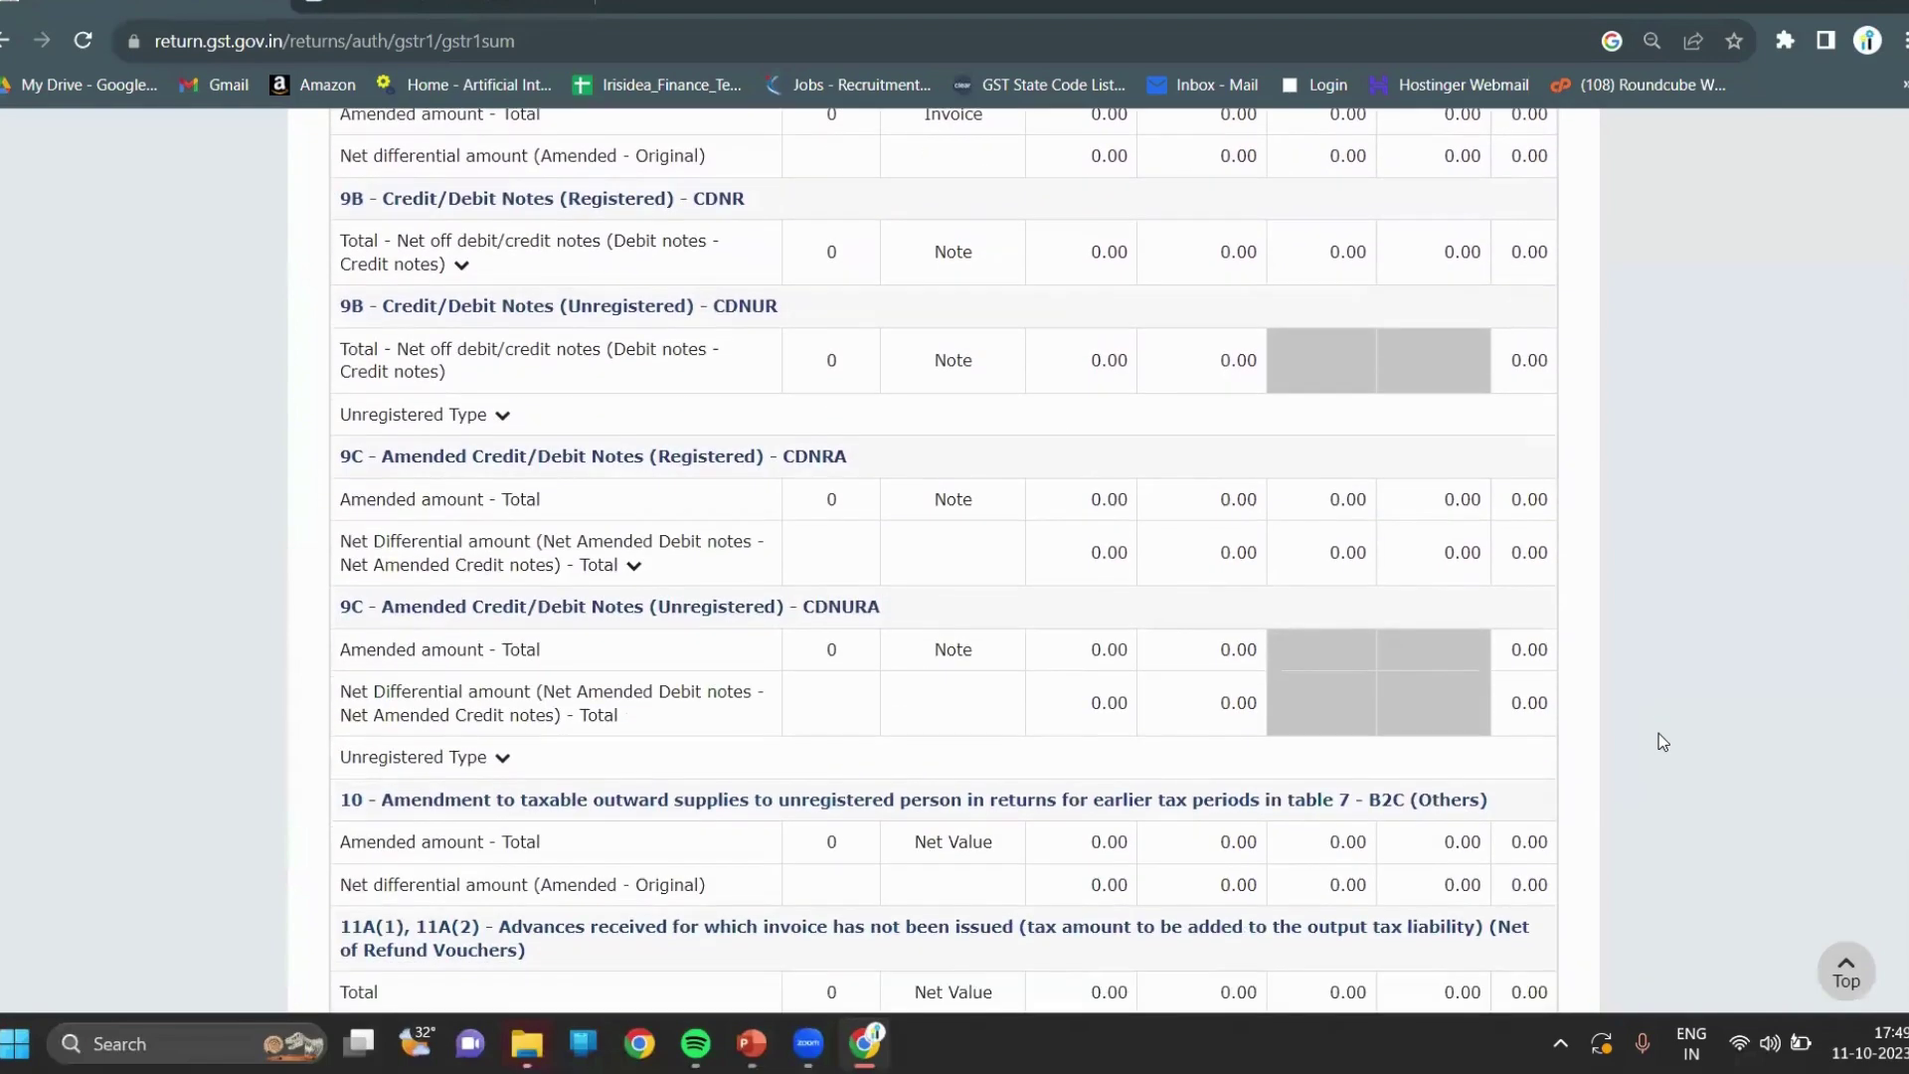
pyautogui.scroll(-3, 1659, 742)
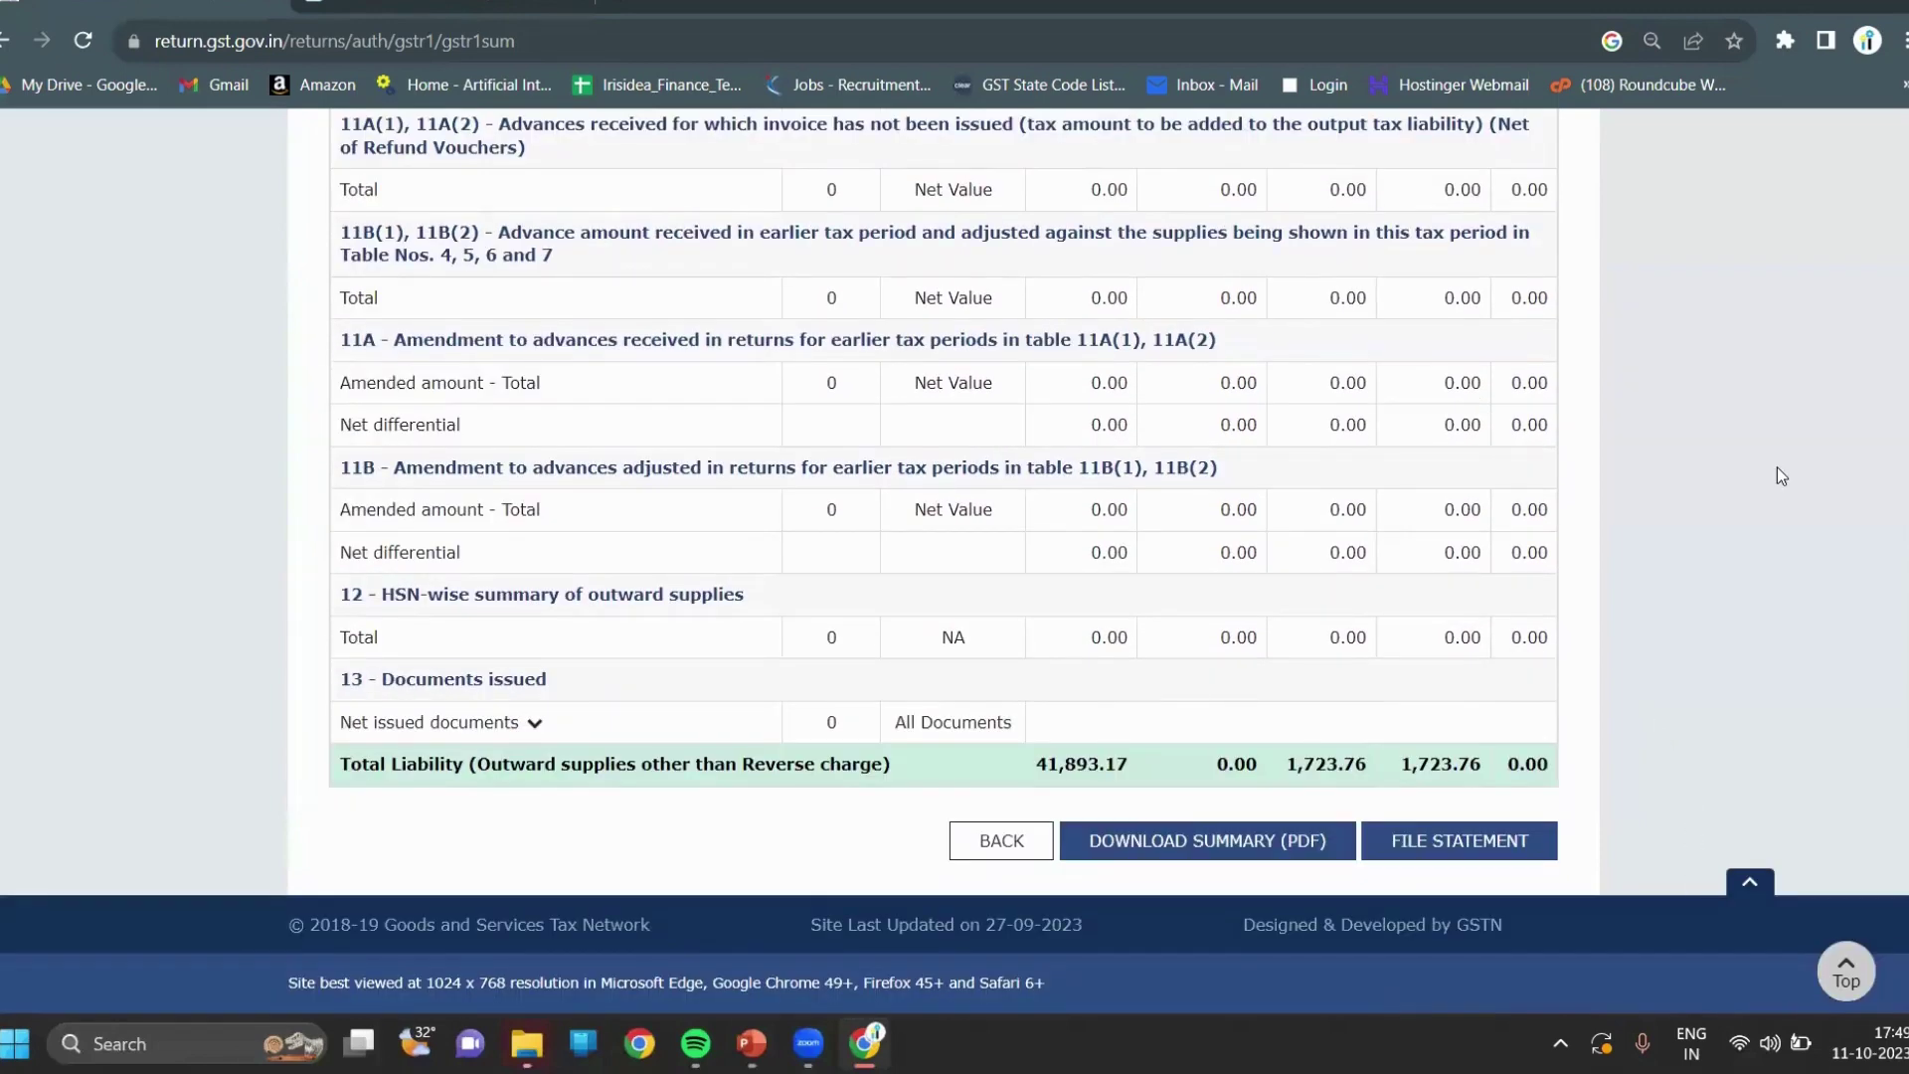
# Tick the GSTR-1 declaration, select the authorised signatory, and file with EVC to request an OTP.
pyautogui.click(1468, 843)
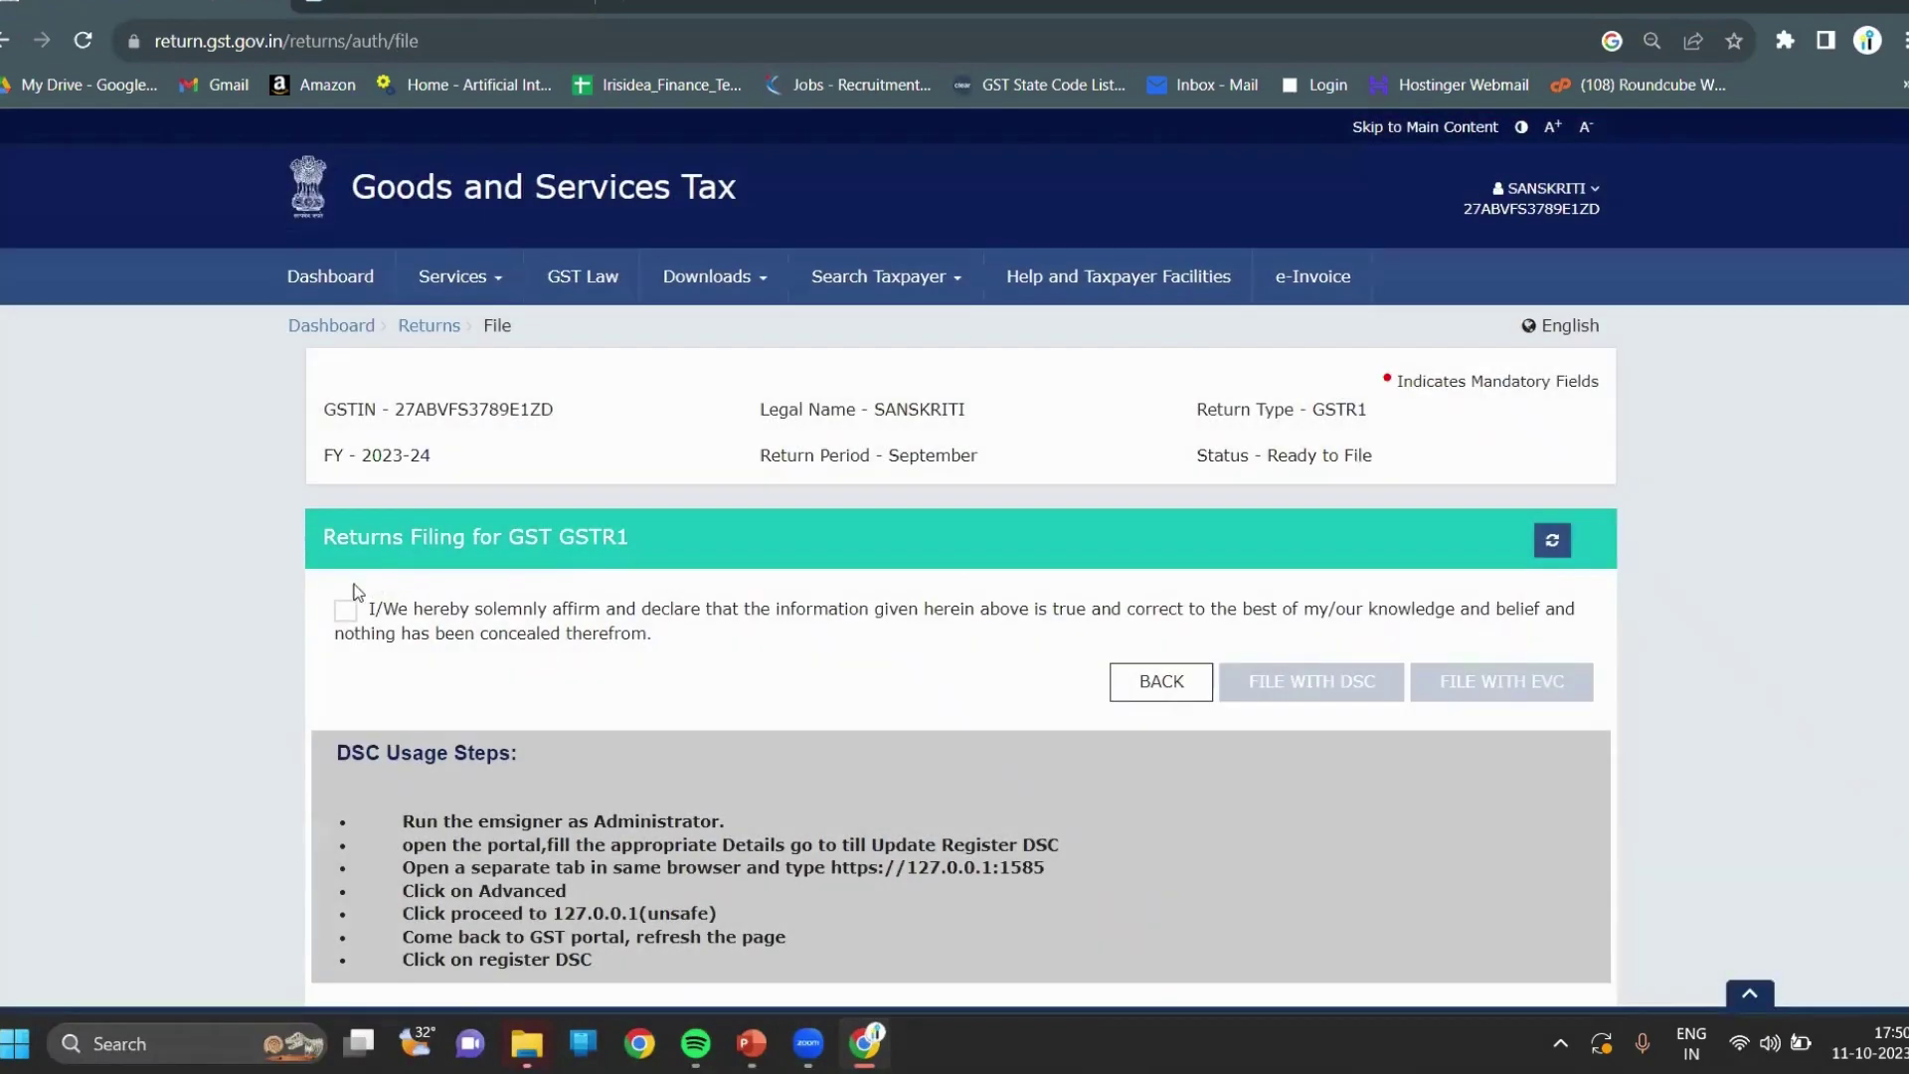
pyautogui.click(347, 612)
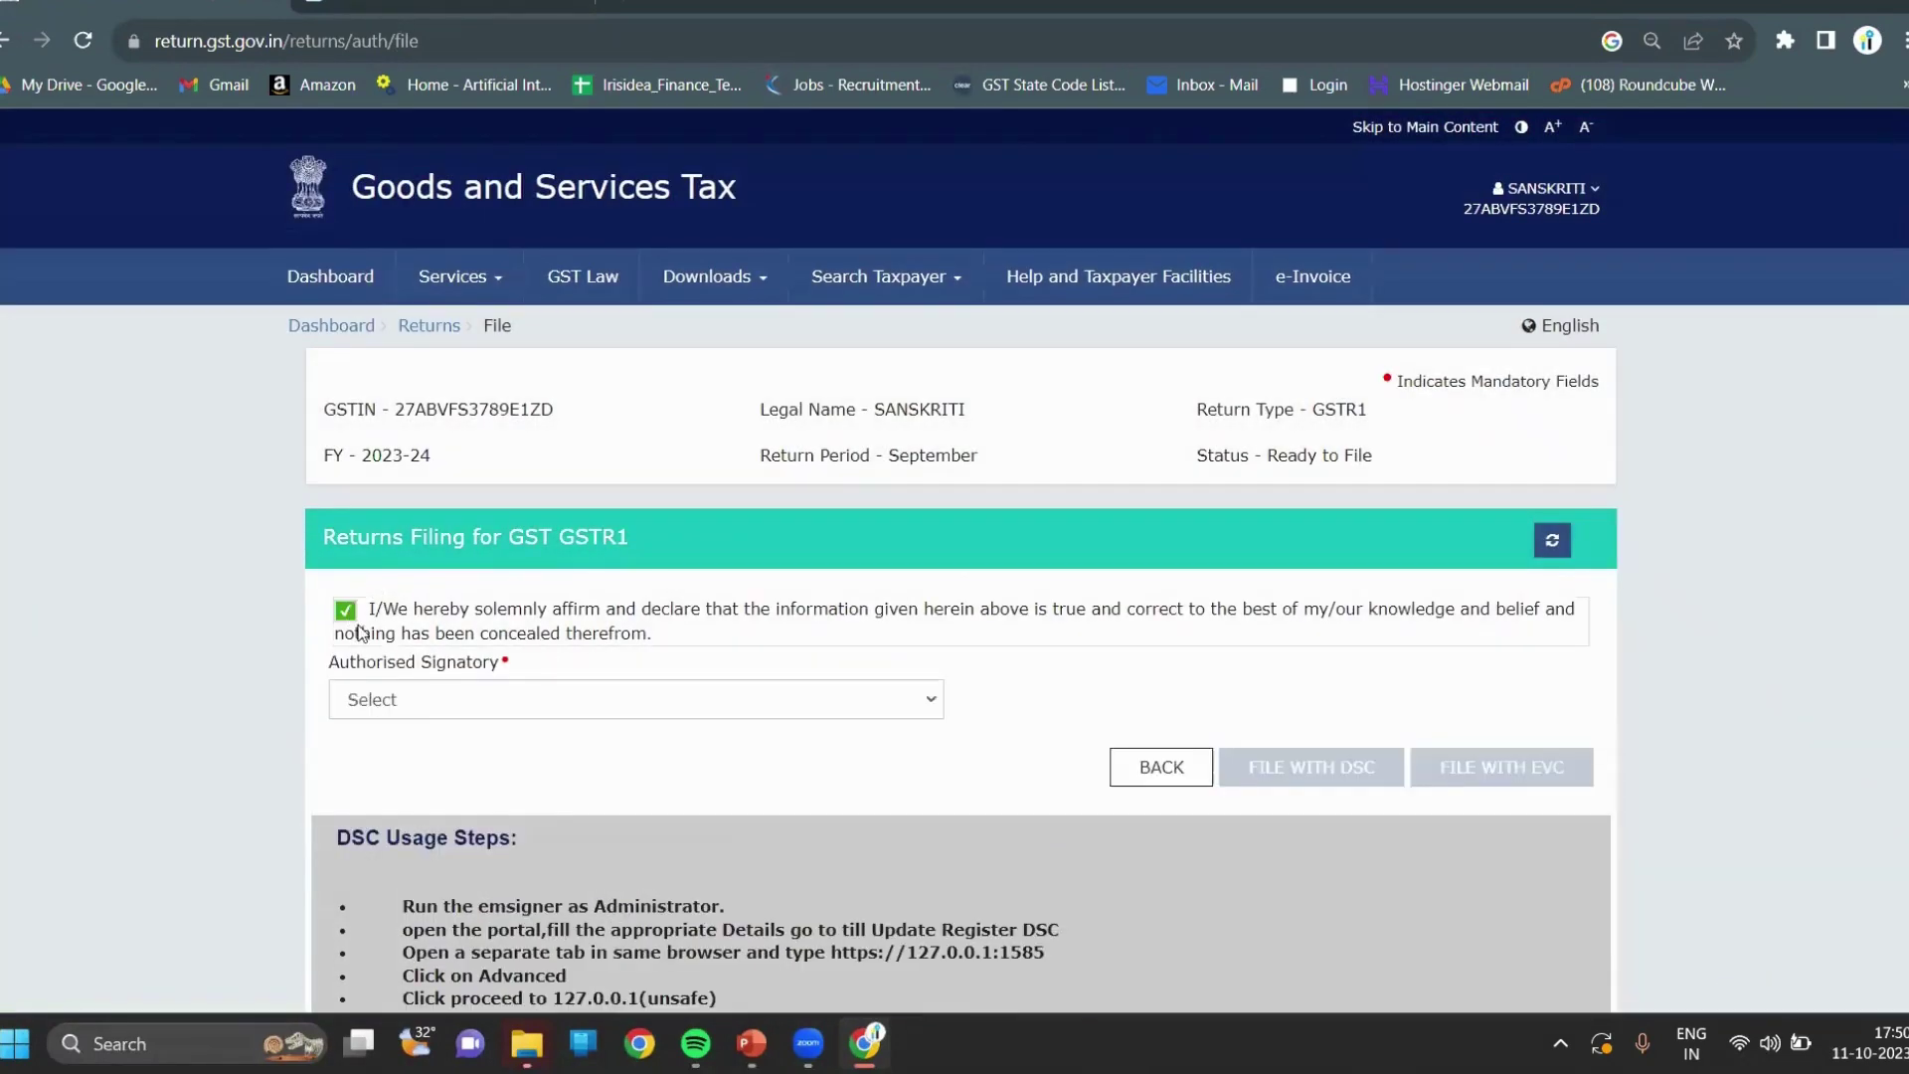
pyautogui.click(429, 710)
pyautogui.click(437, 749)
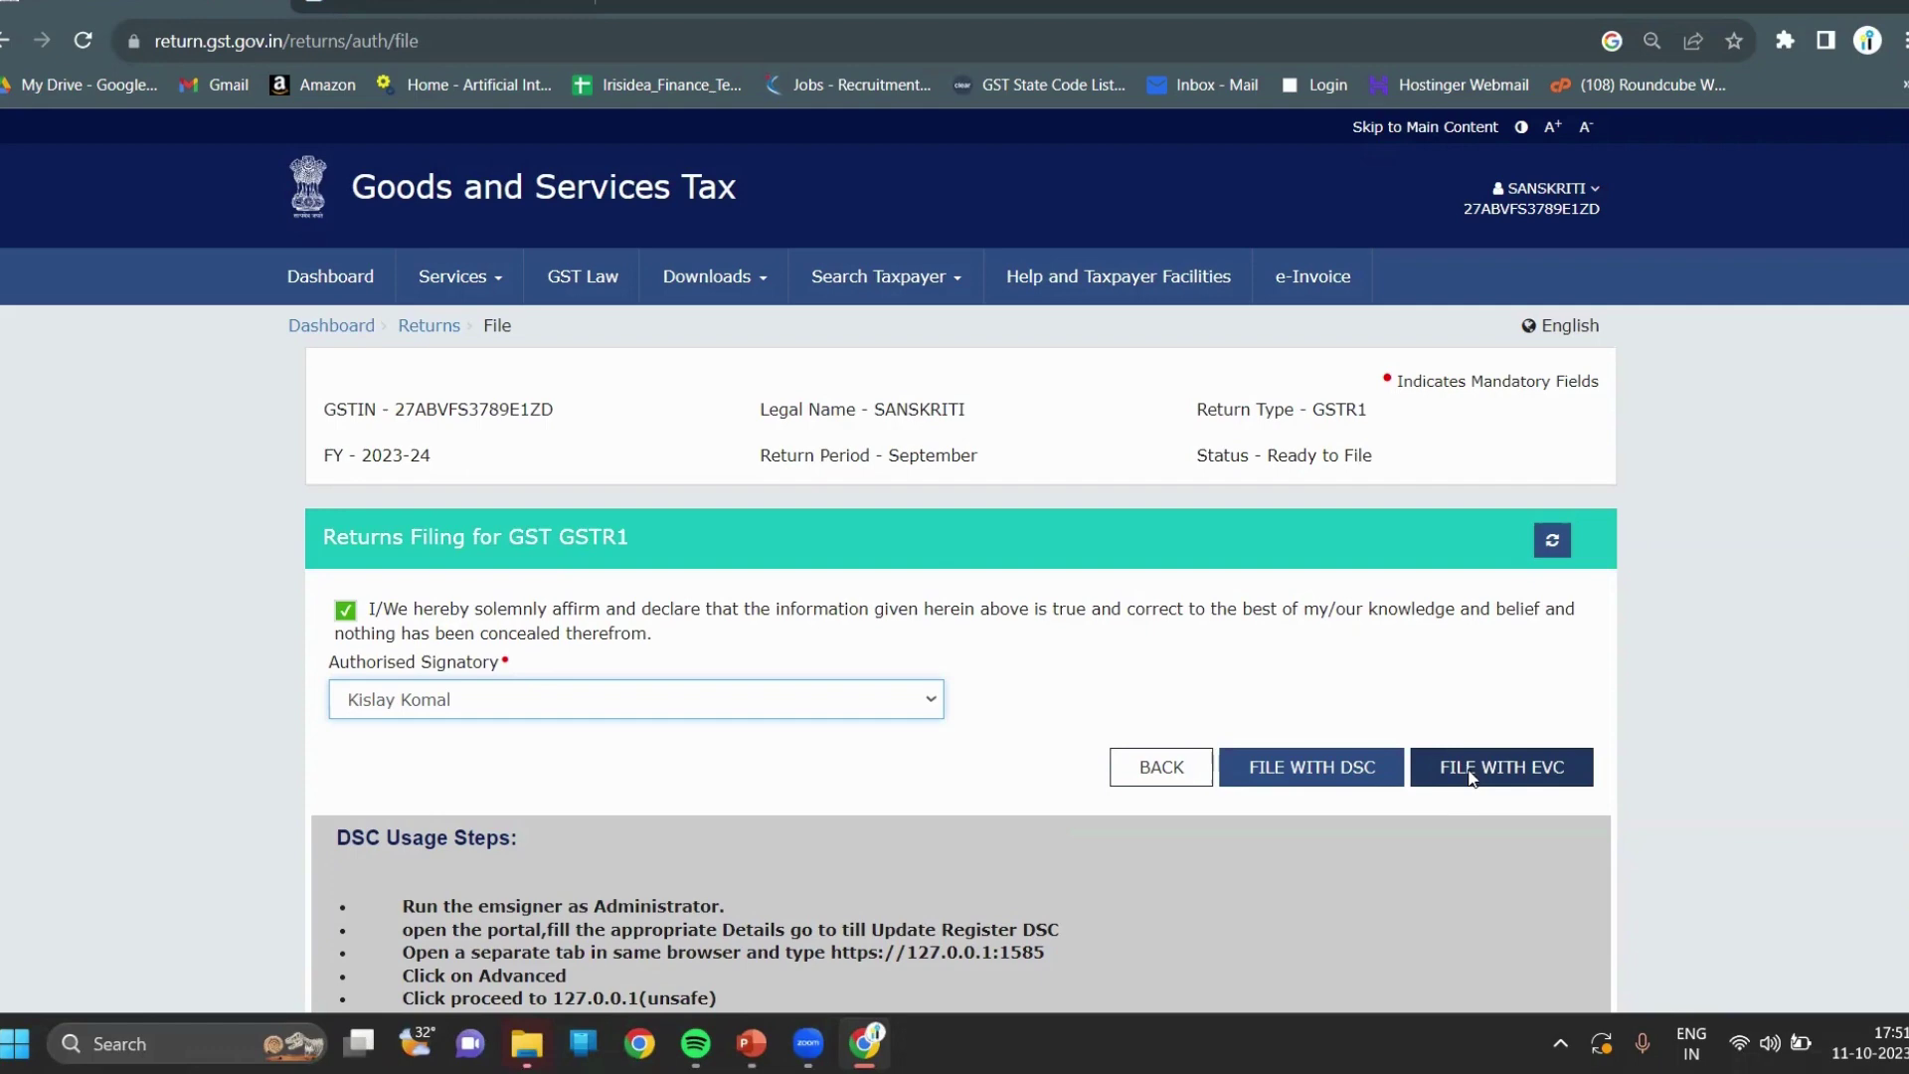
pyautogui.click(1470, 779)
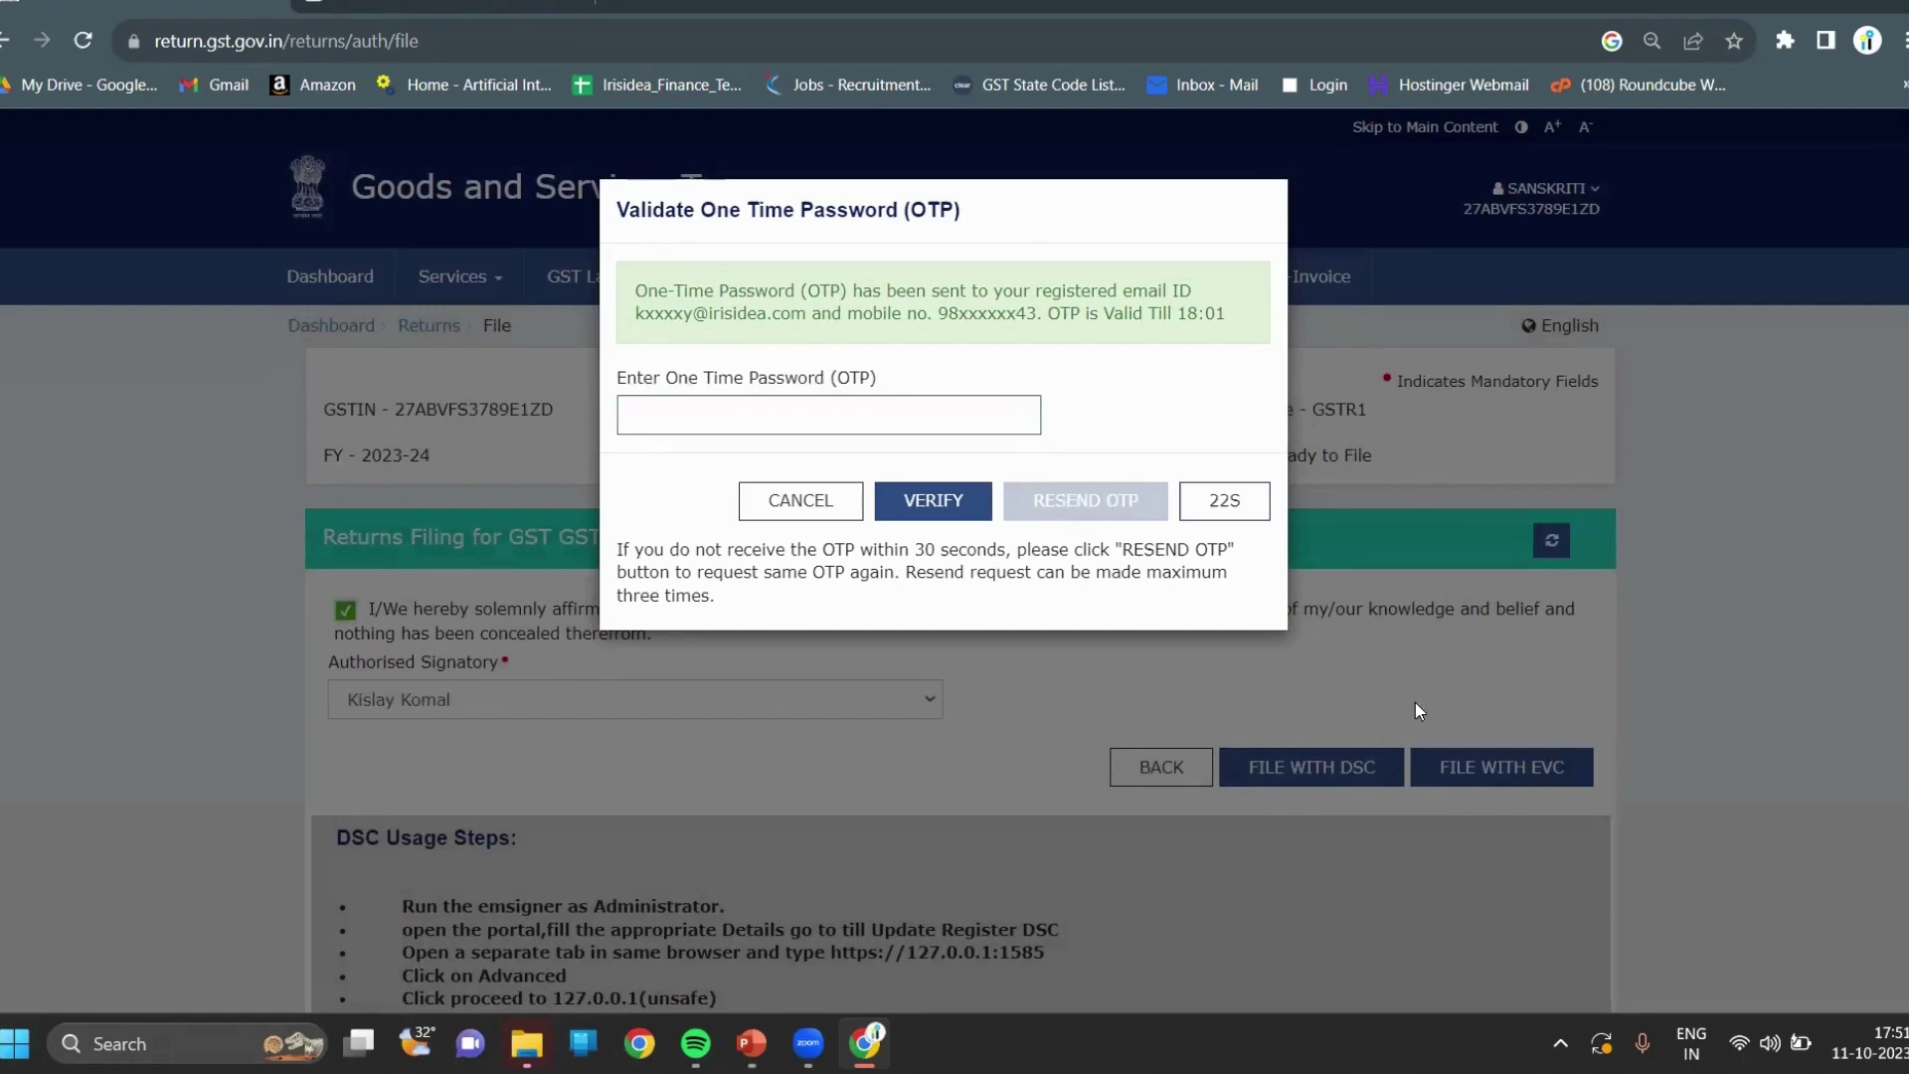
# Enter the one-time password received and verify it to file the September GSTR-1.
pyautogui.click(929, 407)
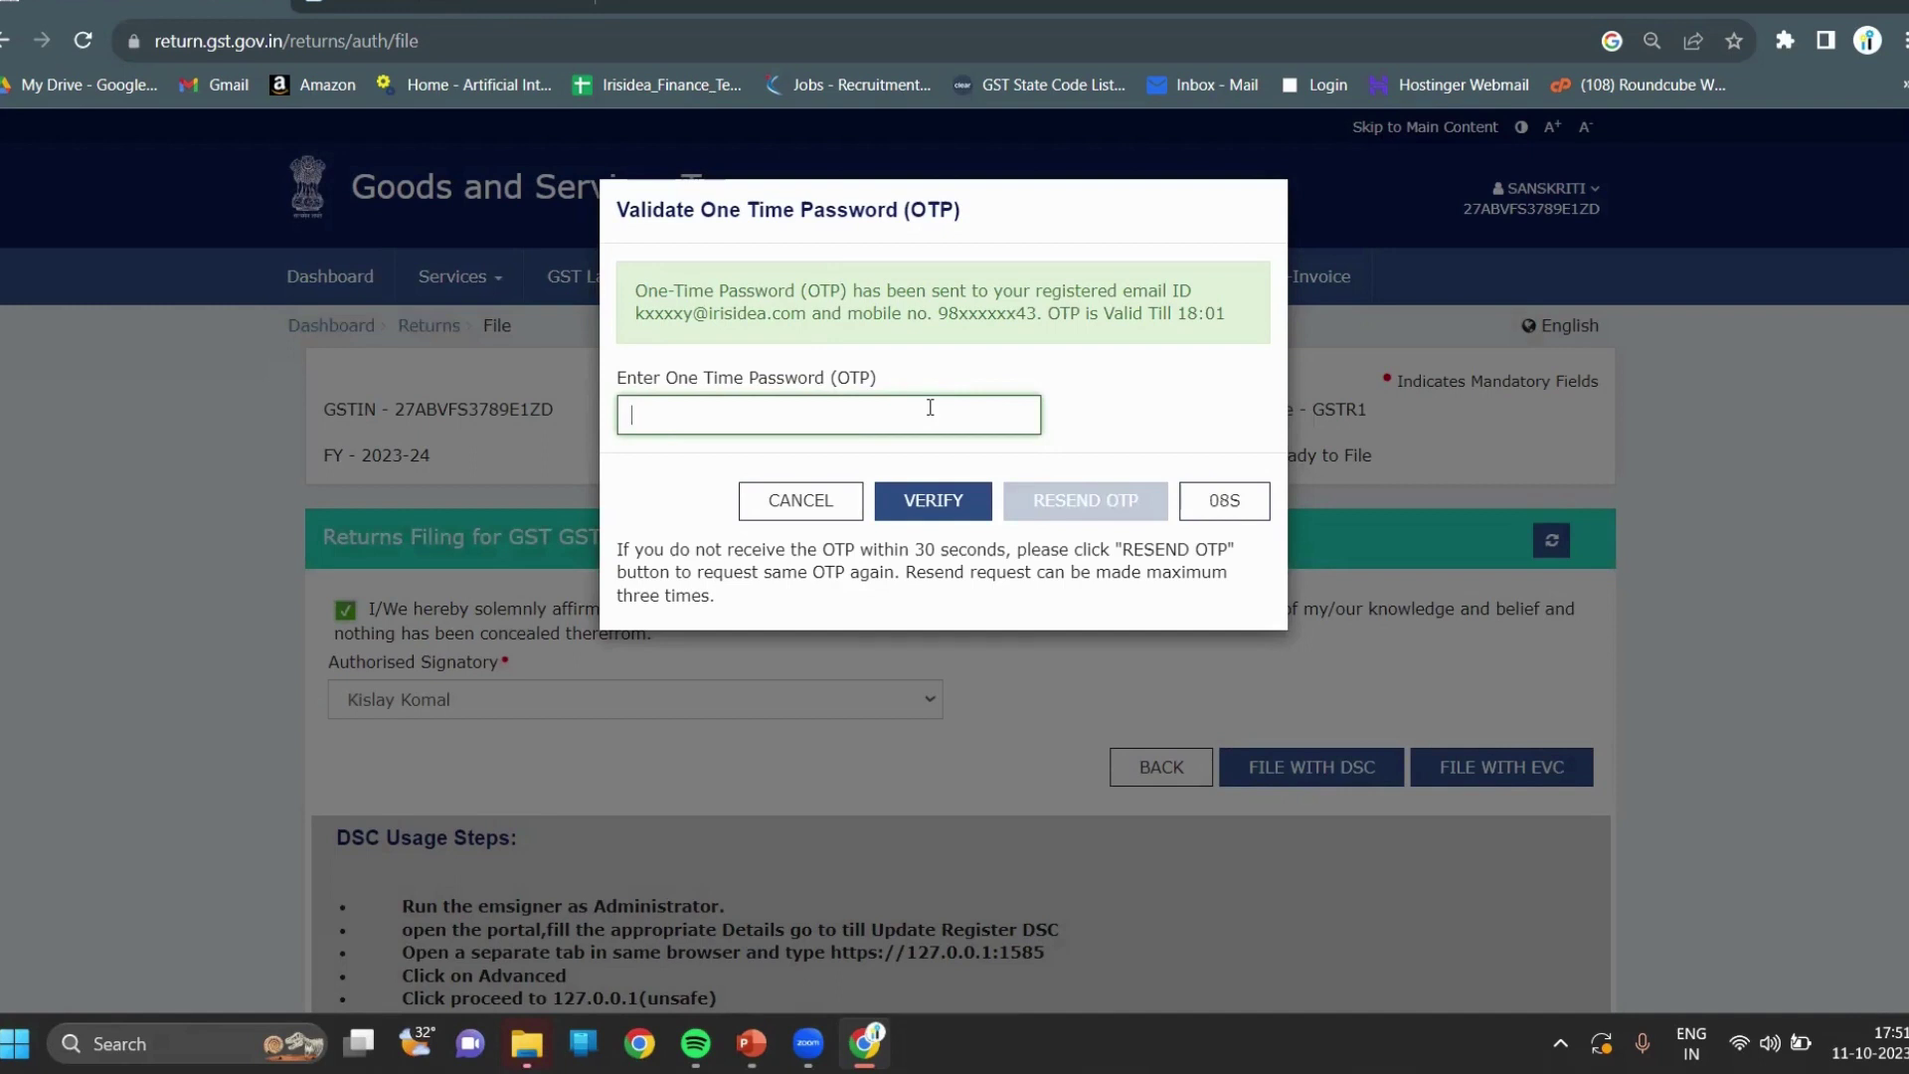
pyautogui.write('••••••')
pyautogui.click(948, 514)
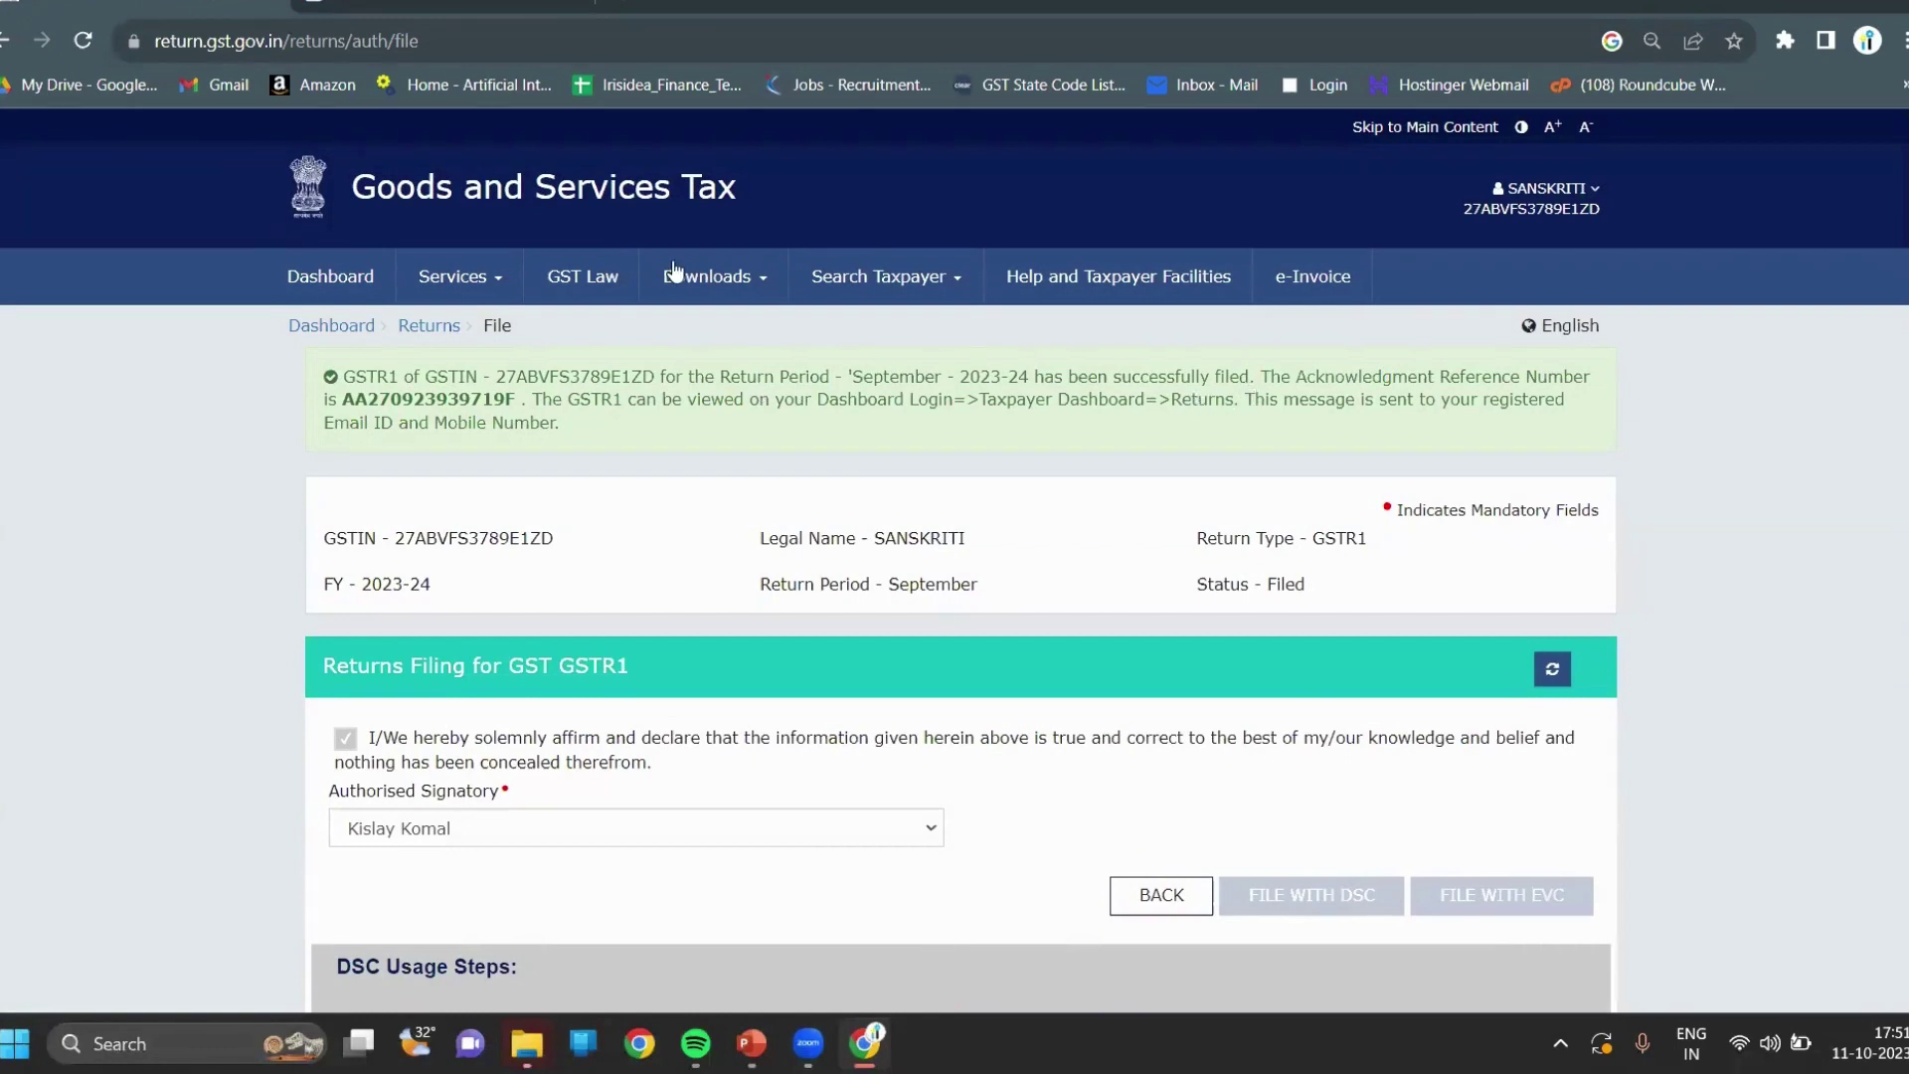
# Show the Quarter 2 September returns with GSTR1 Filed, then return to the Objectives & Focus Areas slide.
pyautogui.click(436, 328)
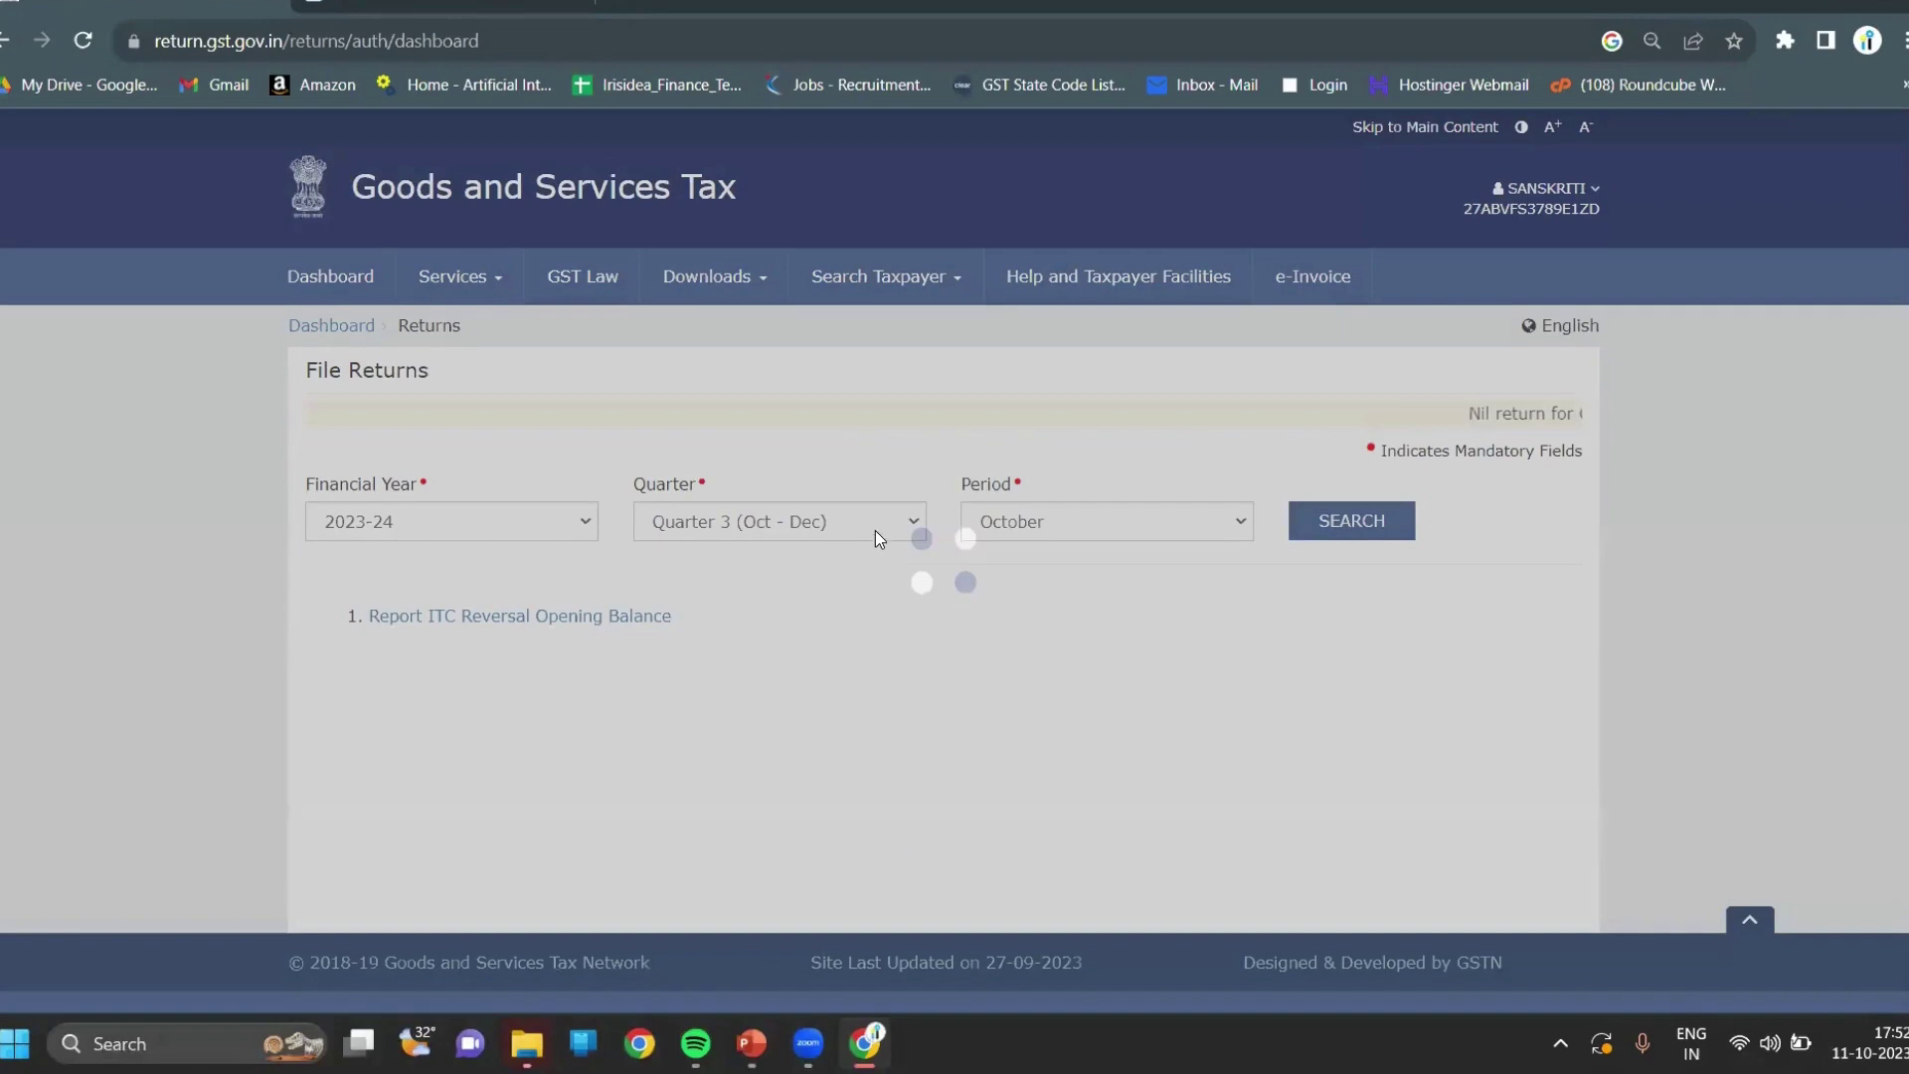
pyautogui.click(875, 529)
pyautogui.click(836, 578)
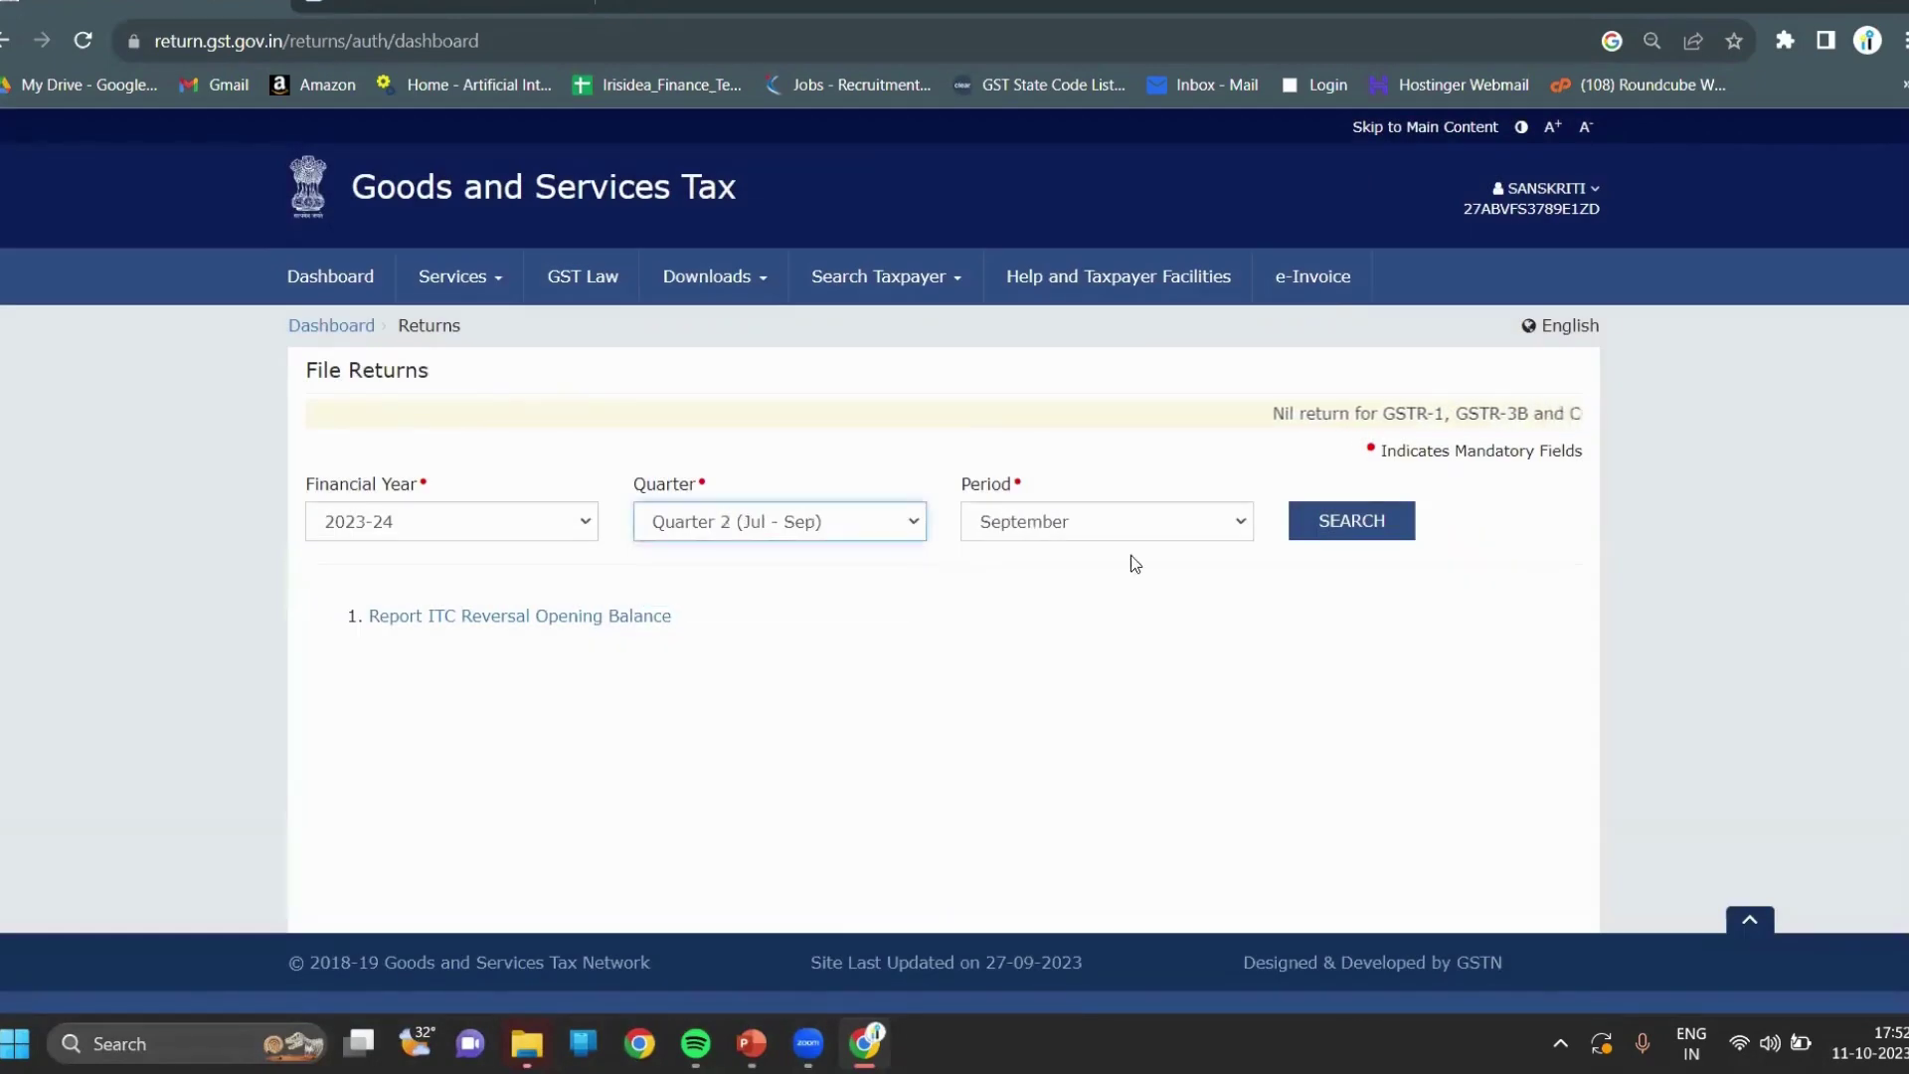
pyautogui.click(1389, 523)
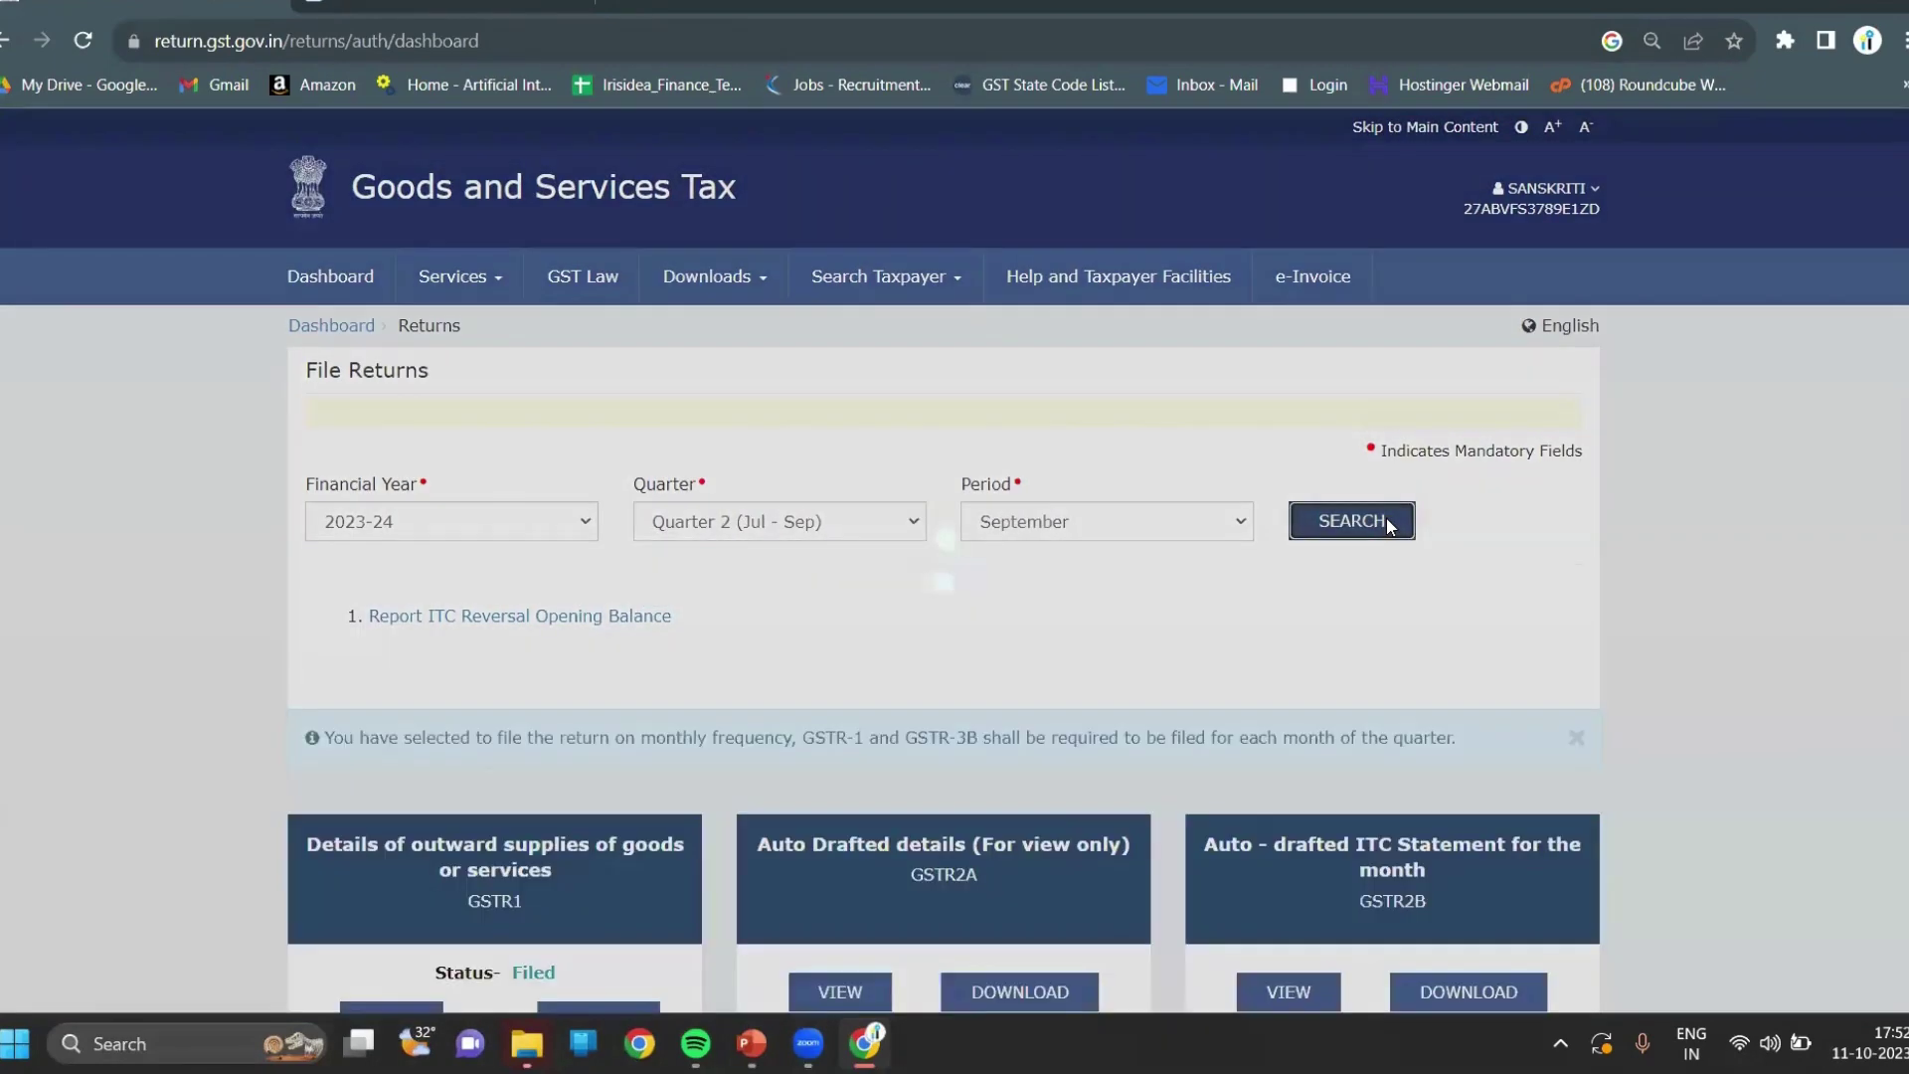
pyautogui.scroll(-2, 1389, 525)
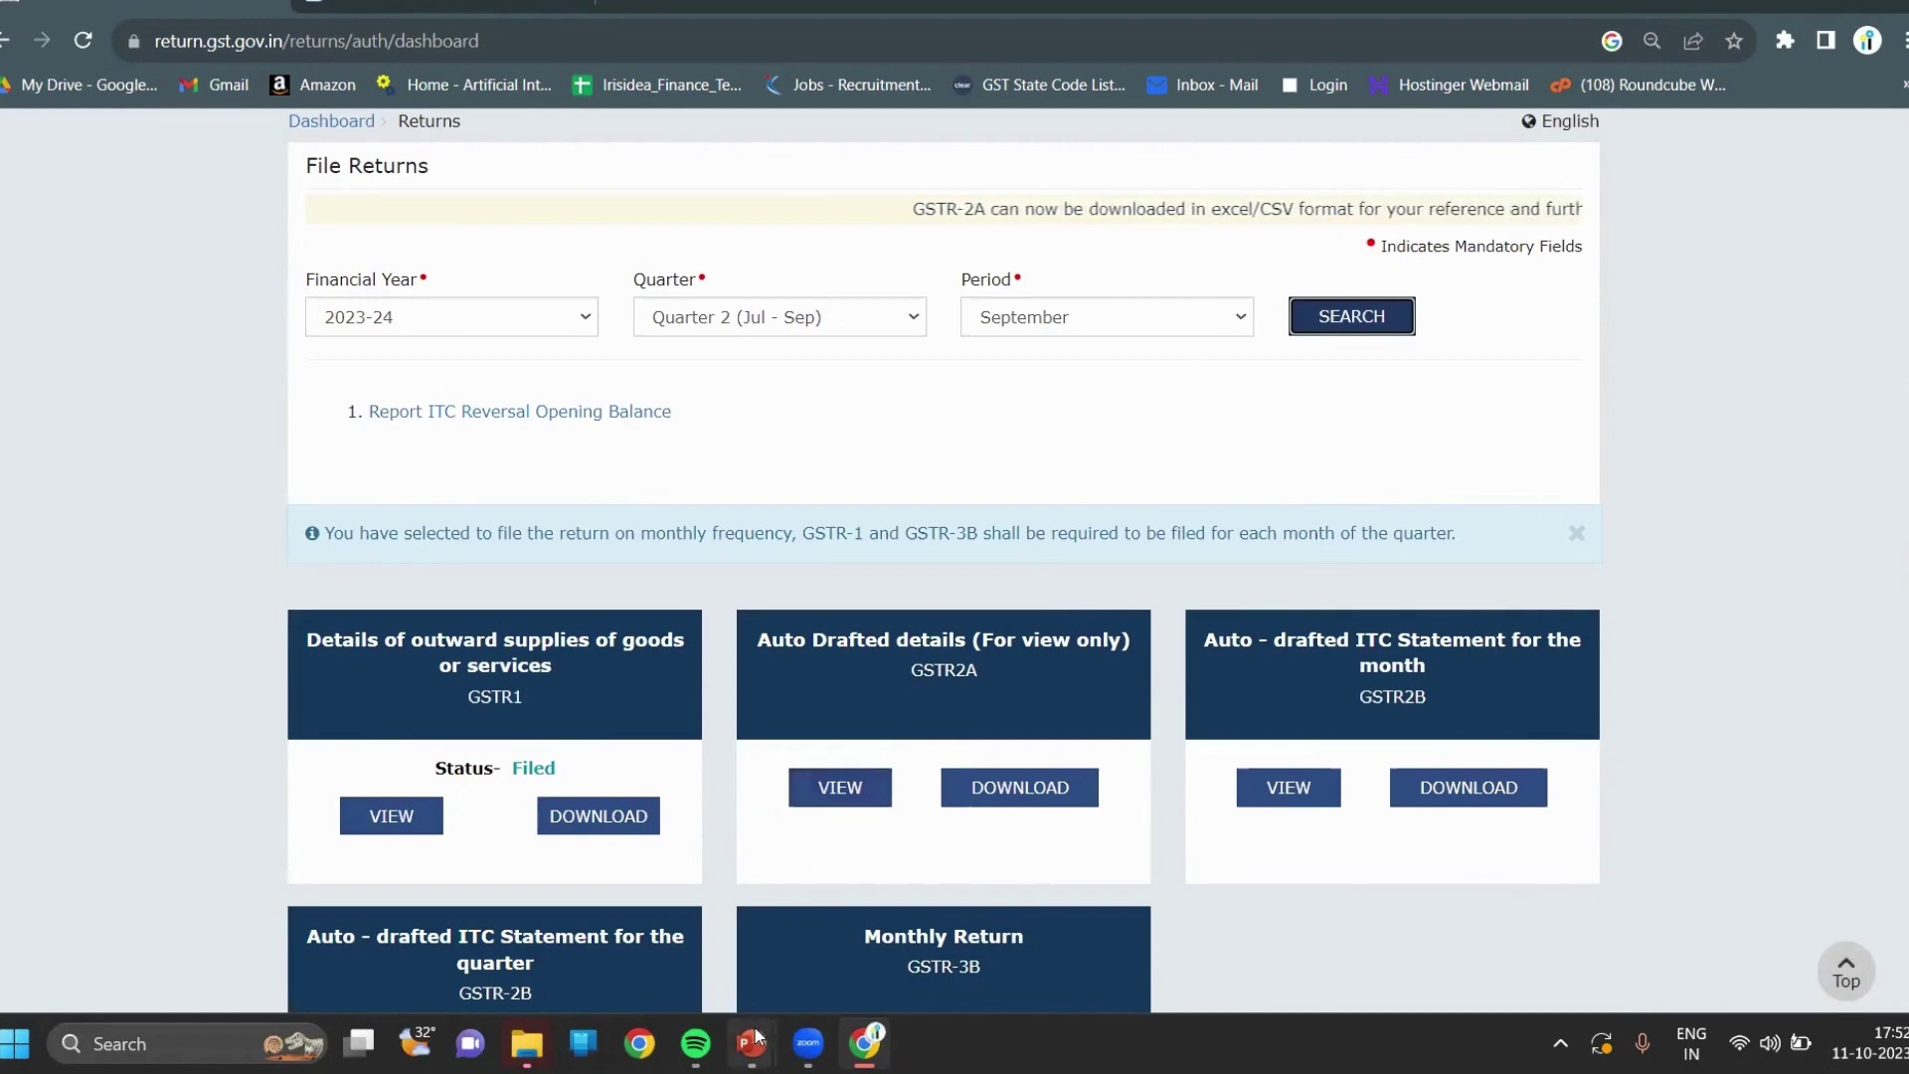
pyautogui.moveTo(752, 1043)
pyautogui.click(874, 894)
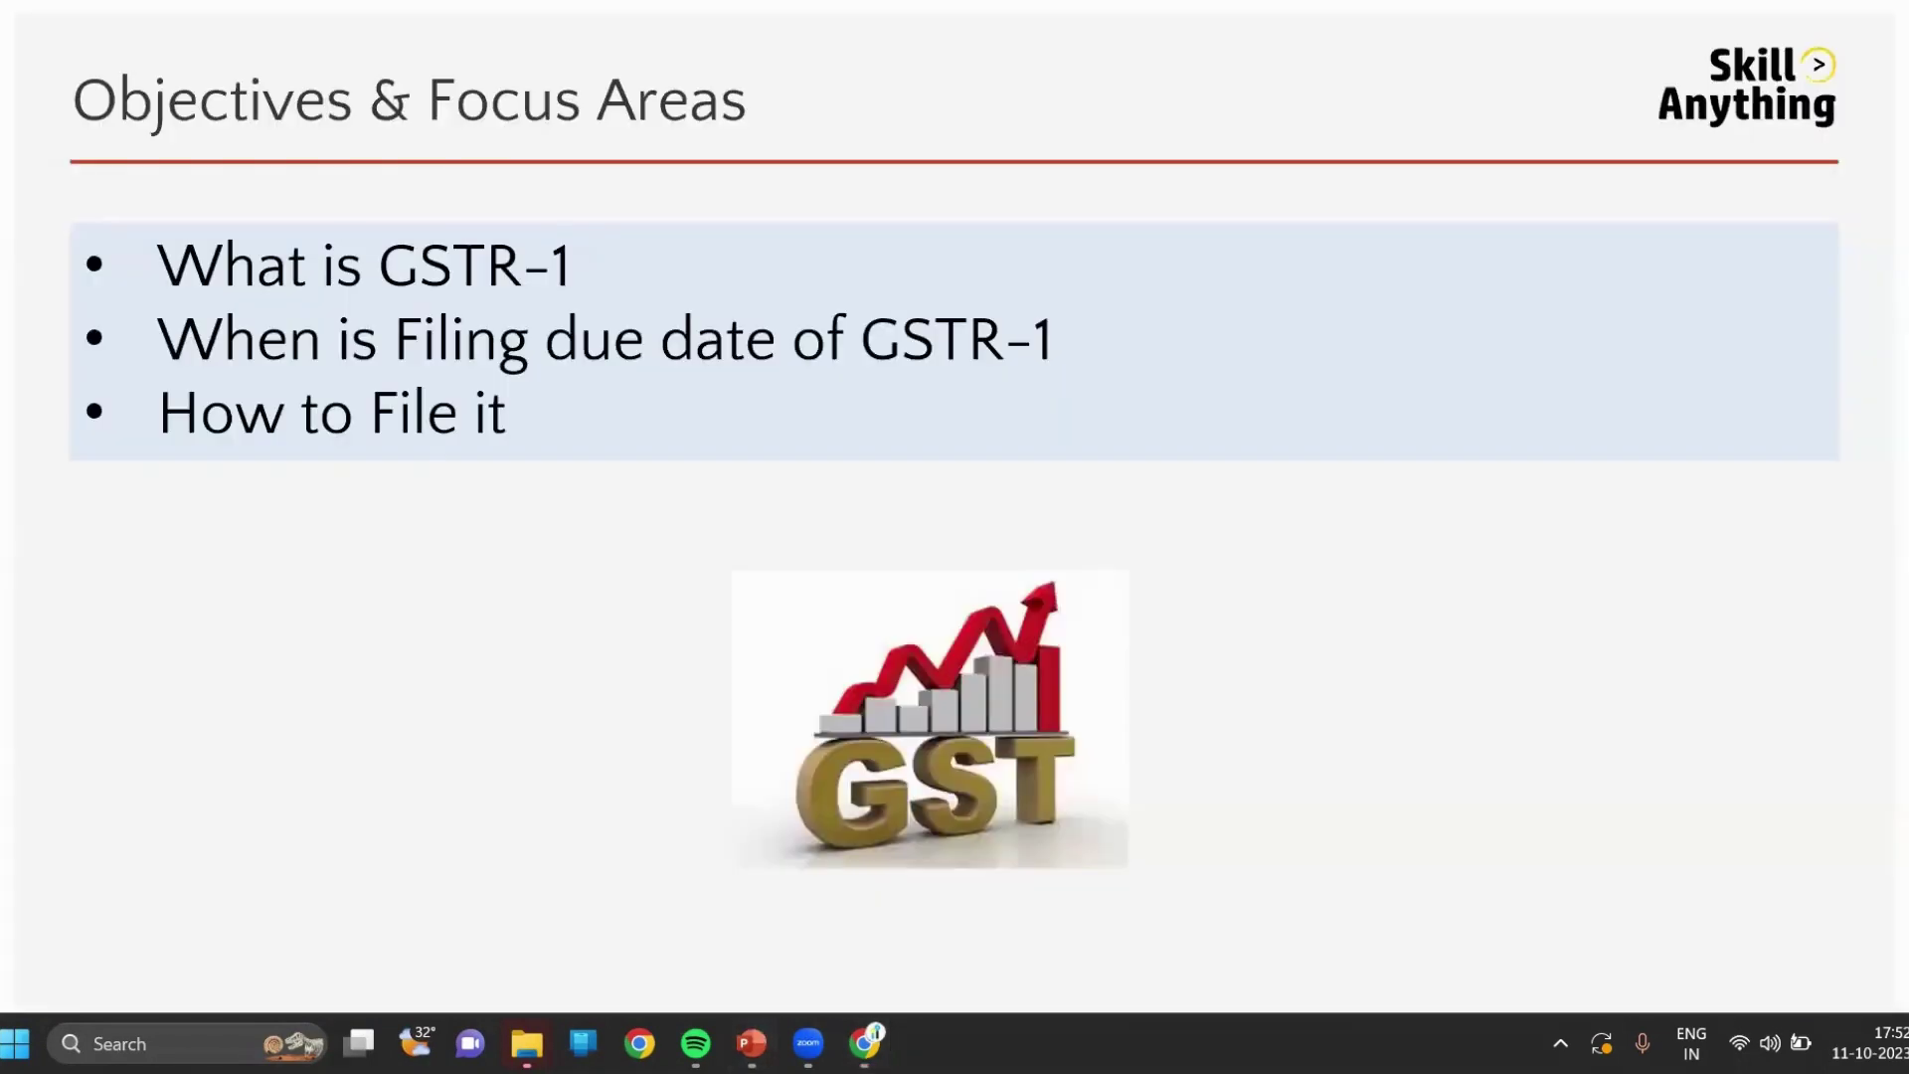